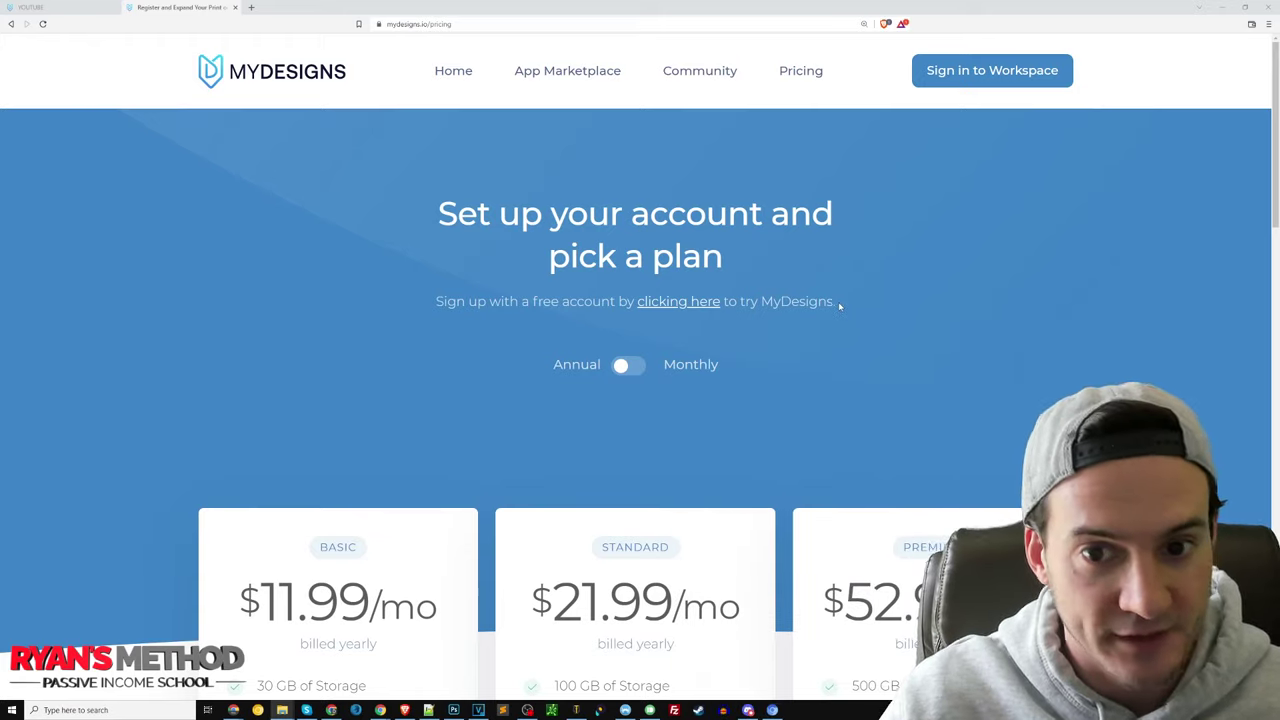
- Highlight the free-account sign-up sentence, then close the pricing page tab
drag(843, 313, 436, 301)
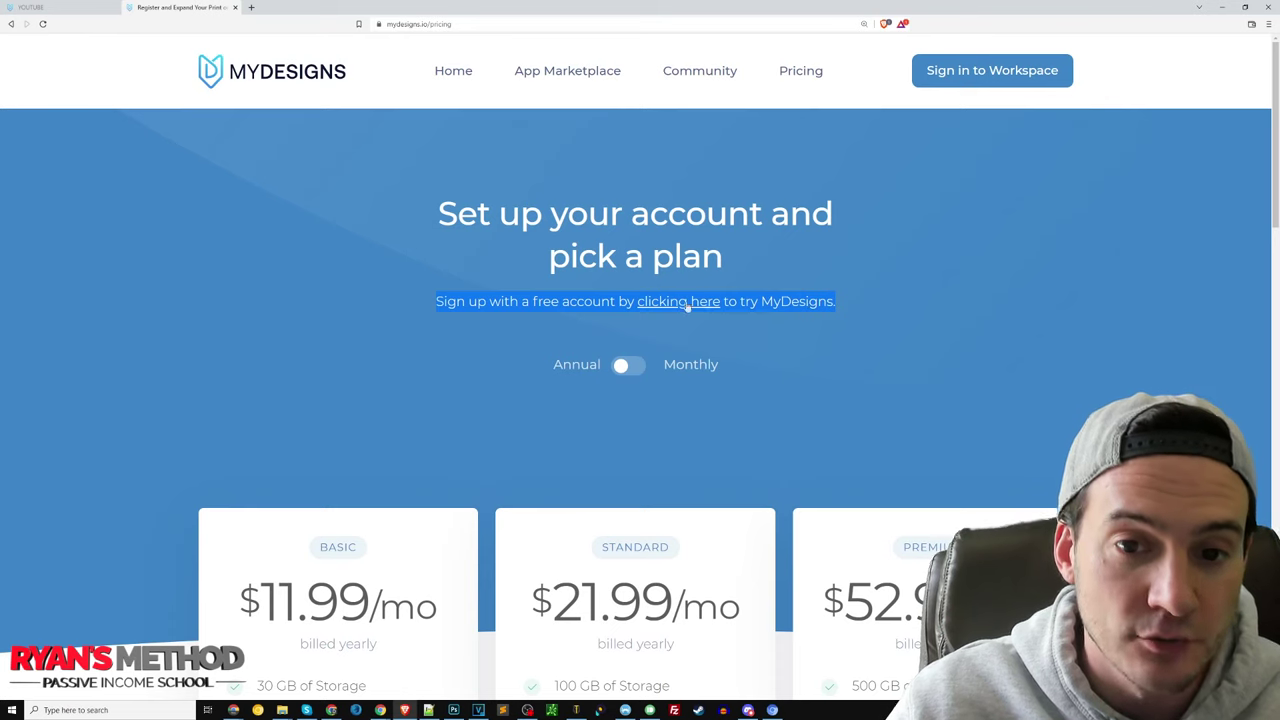
drag(856, 308, 428, 305)
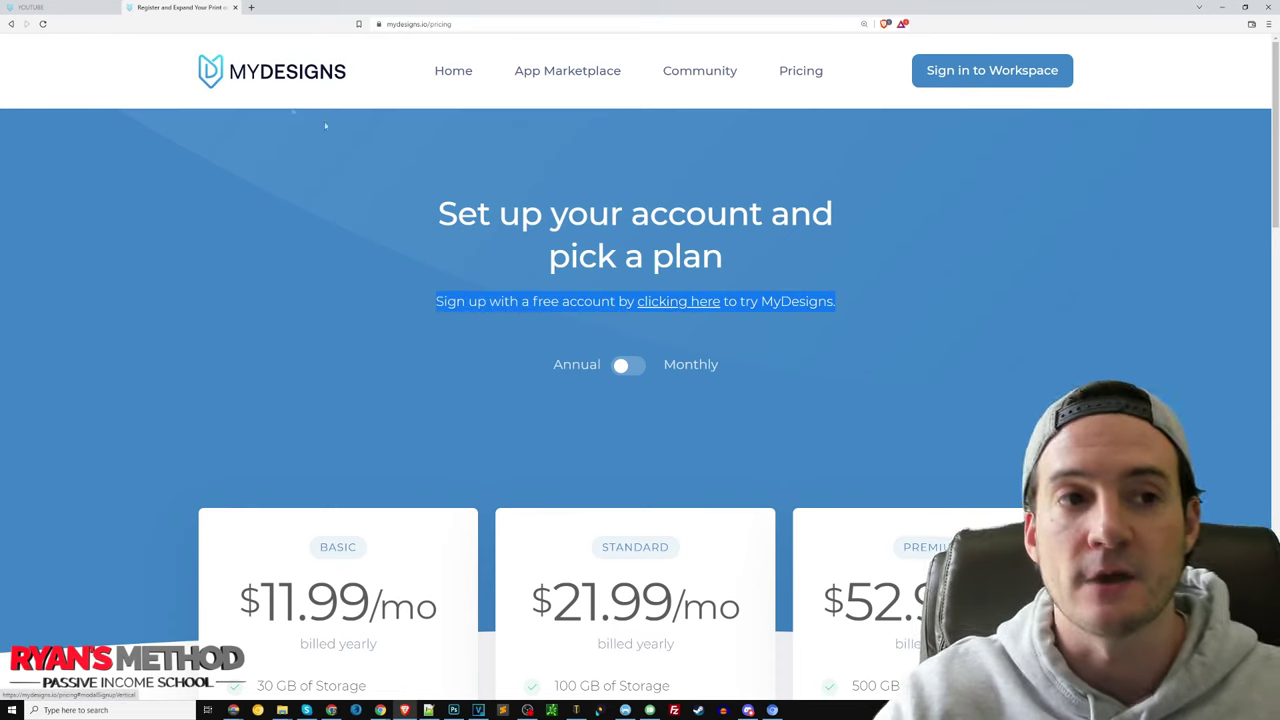
middle_click(199, 14)
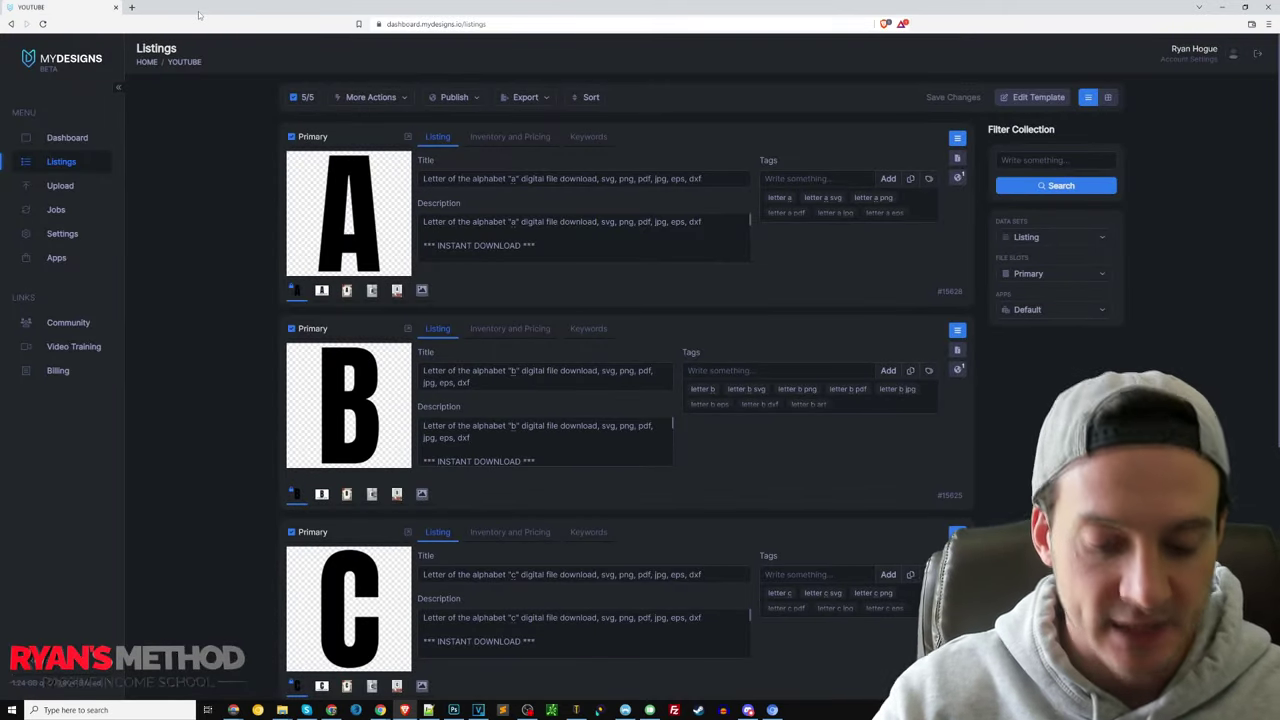
- In full-screen view, create an empty 'Cats' collection nested under YOUTUBE and open it
key(F11)
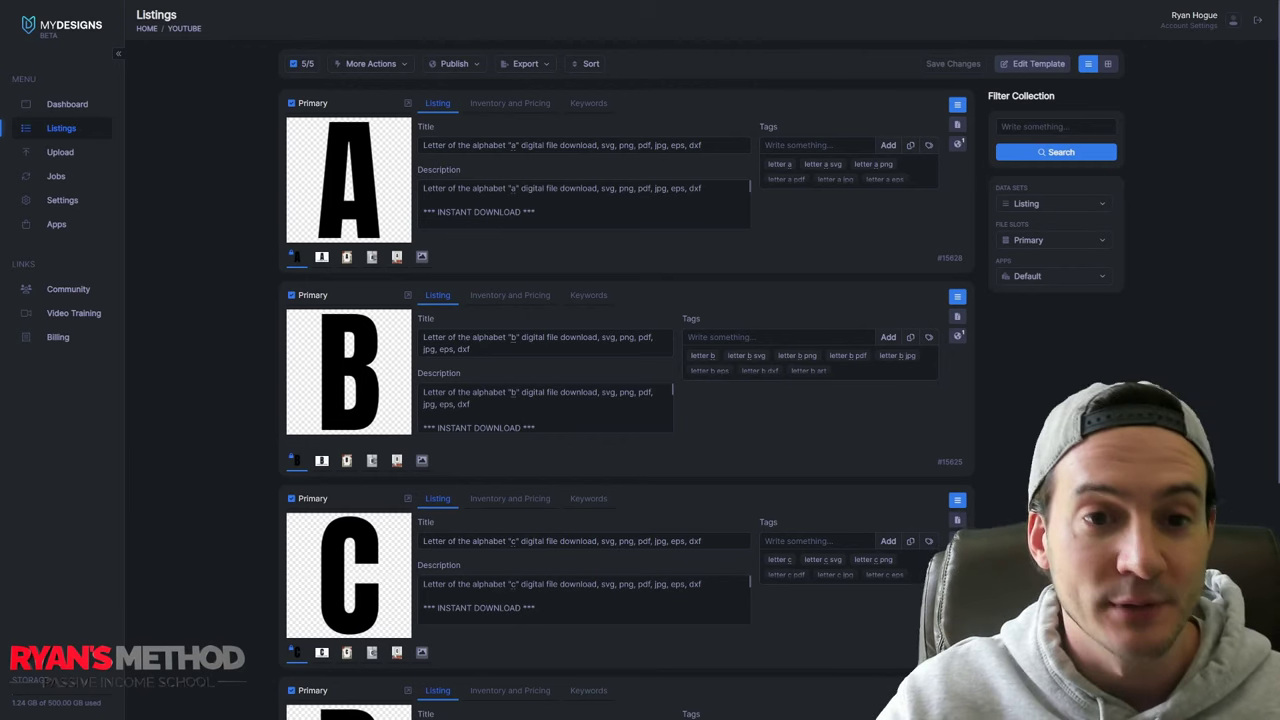
click(147, 29)
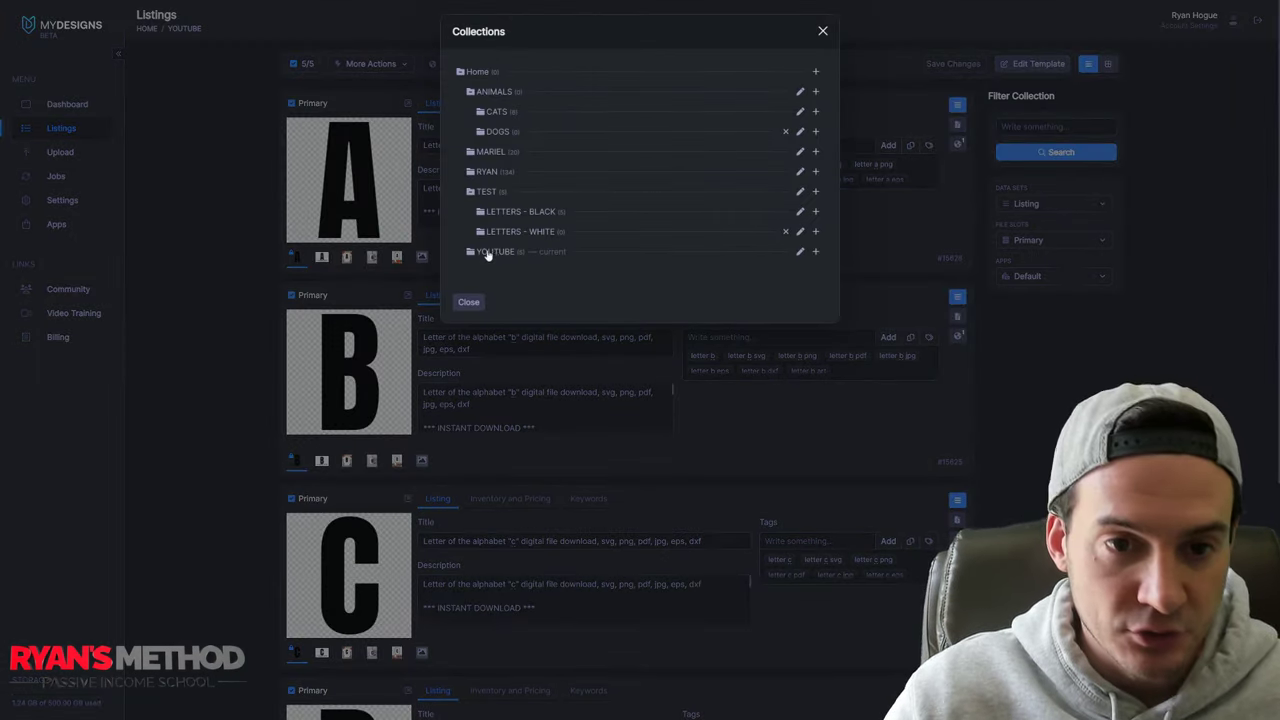
click(816, 254)
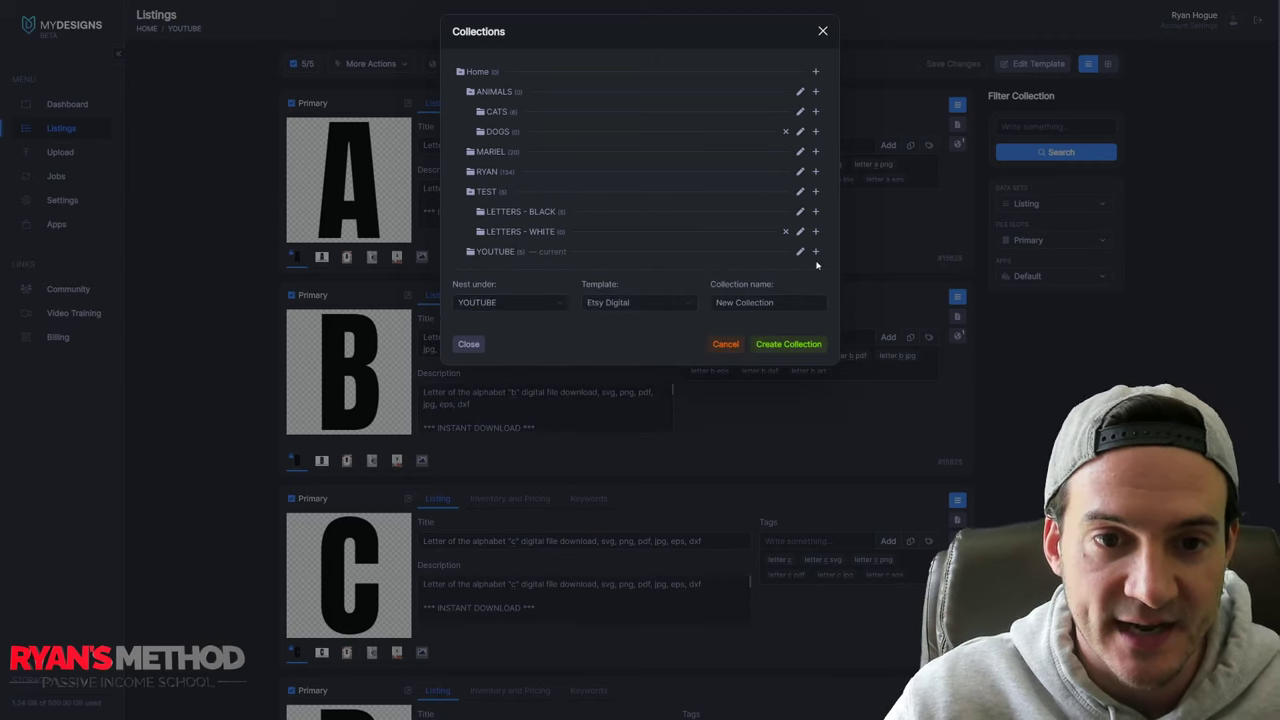
text(Cats)
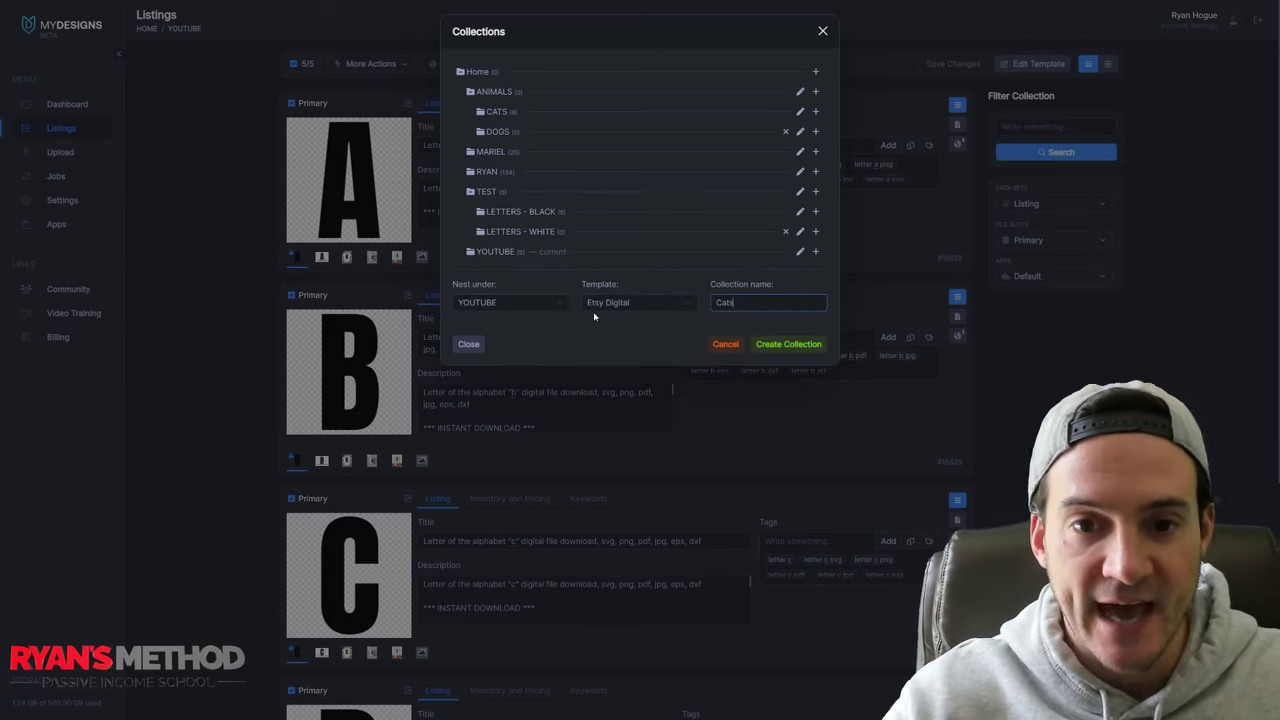
click(789, 346)
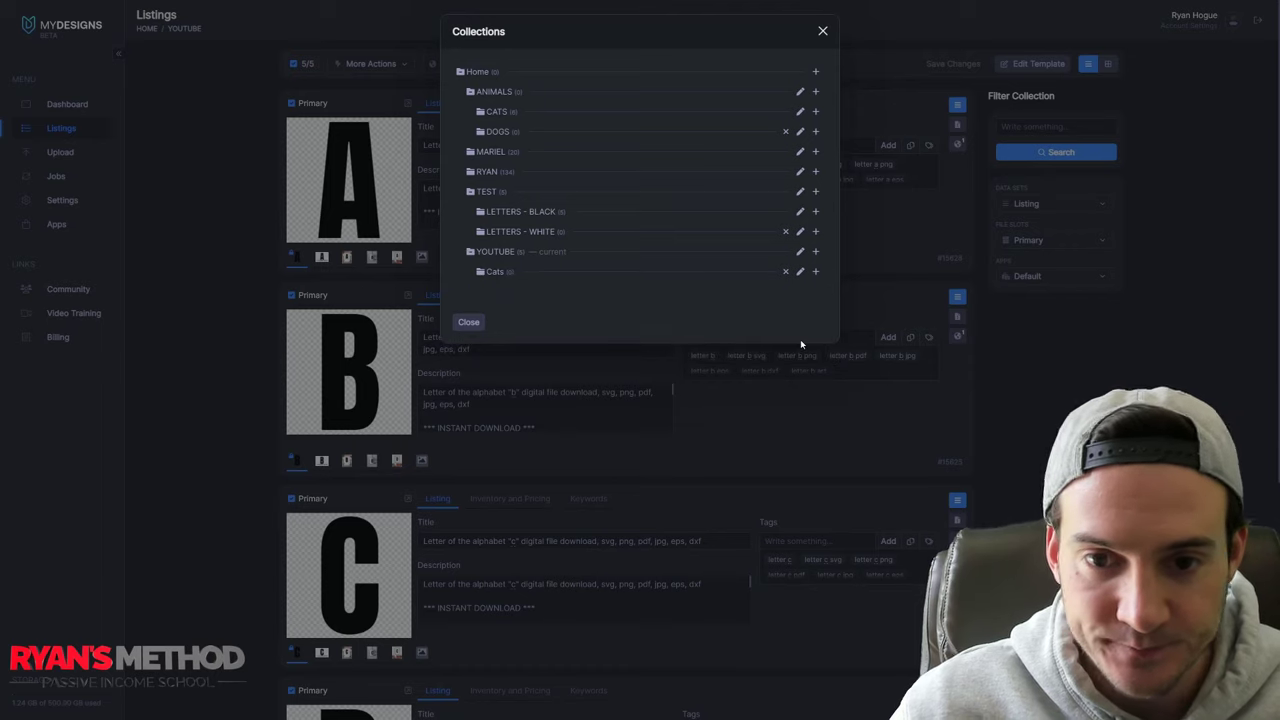
click(495, 271)
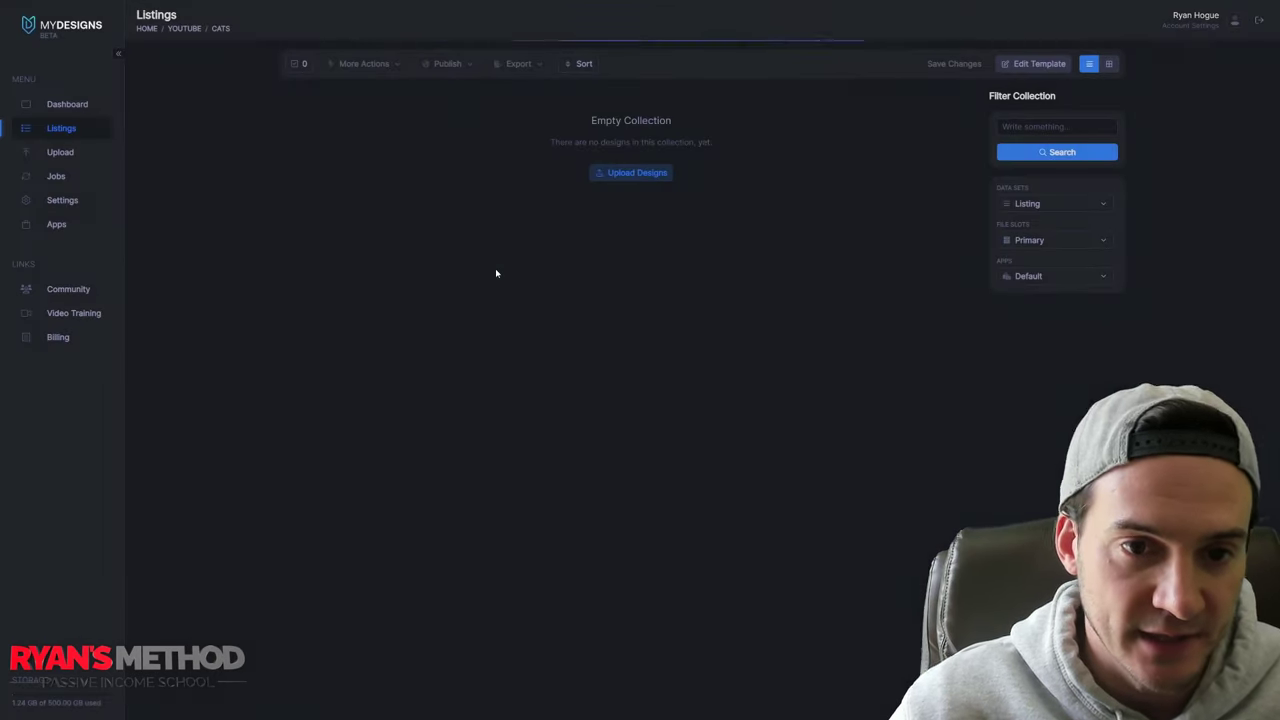
- Upload the six cat silhouette SVG files into the Cats collection as new listings
click(635, 175)
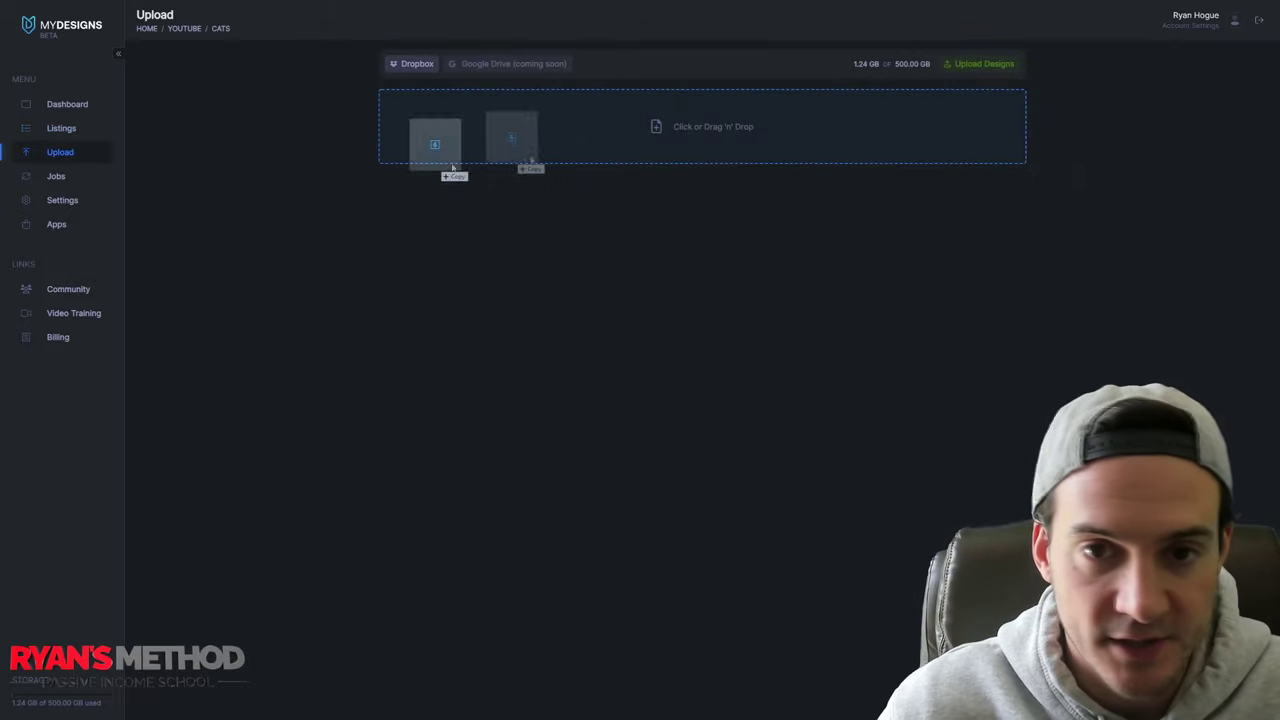
drag(434, 143, 690, 112)
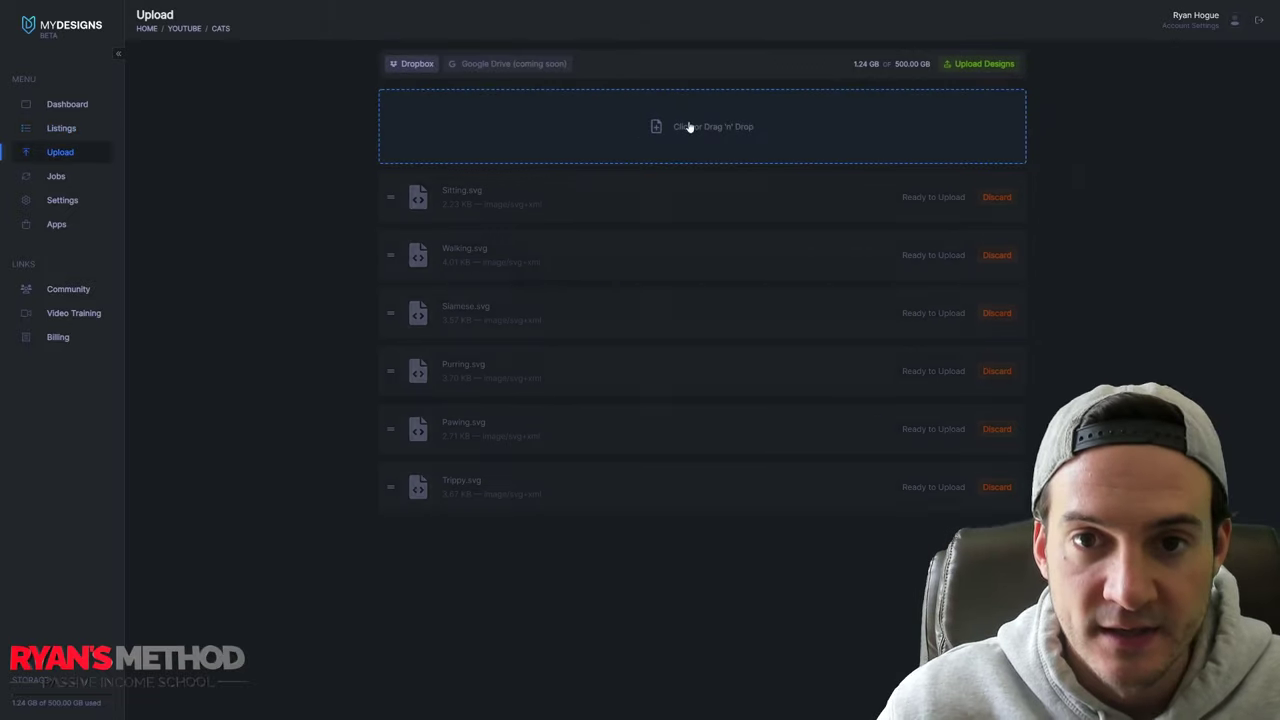
click(990, 66)
click(738, 120)
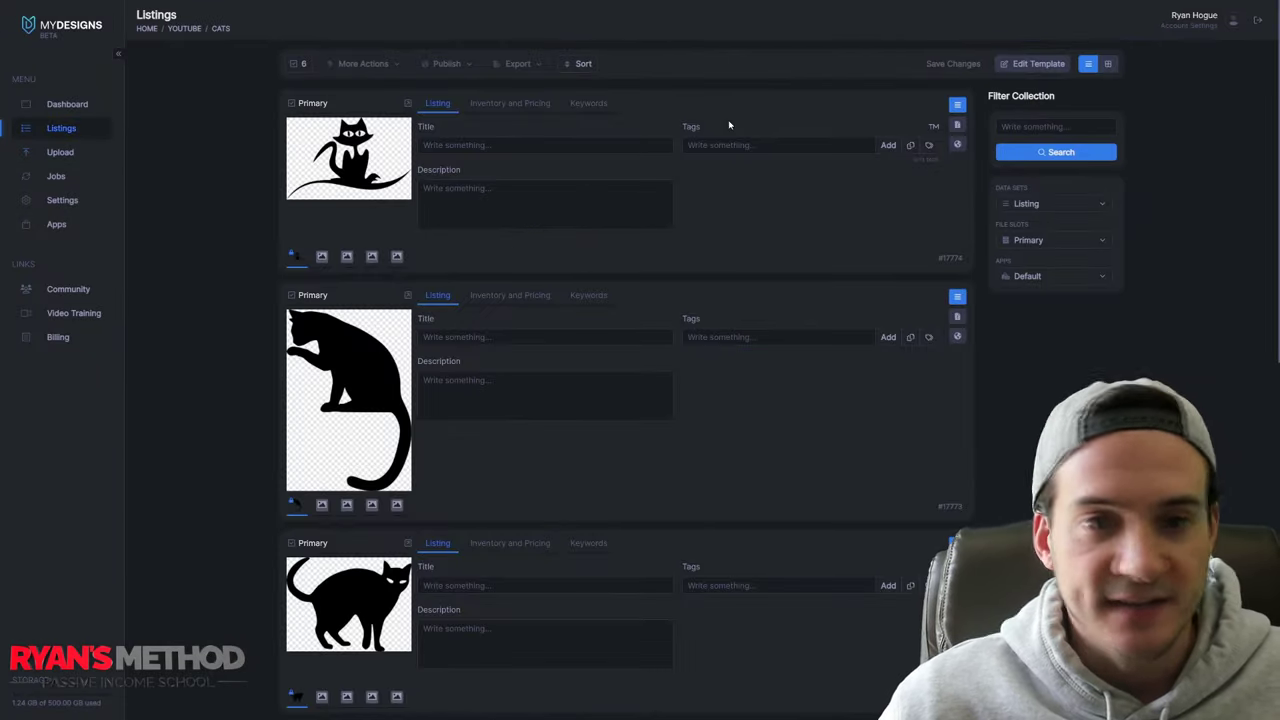
scroll(693, 197, down, 5)
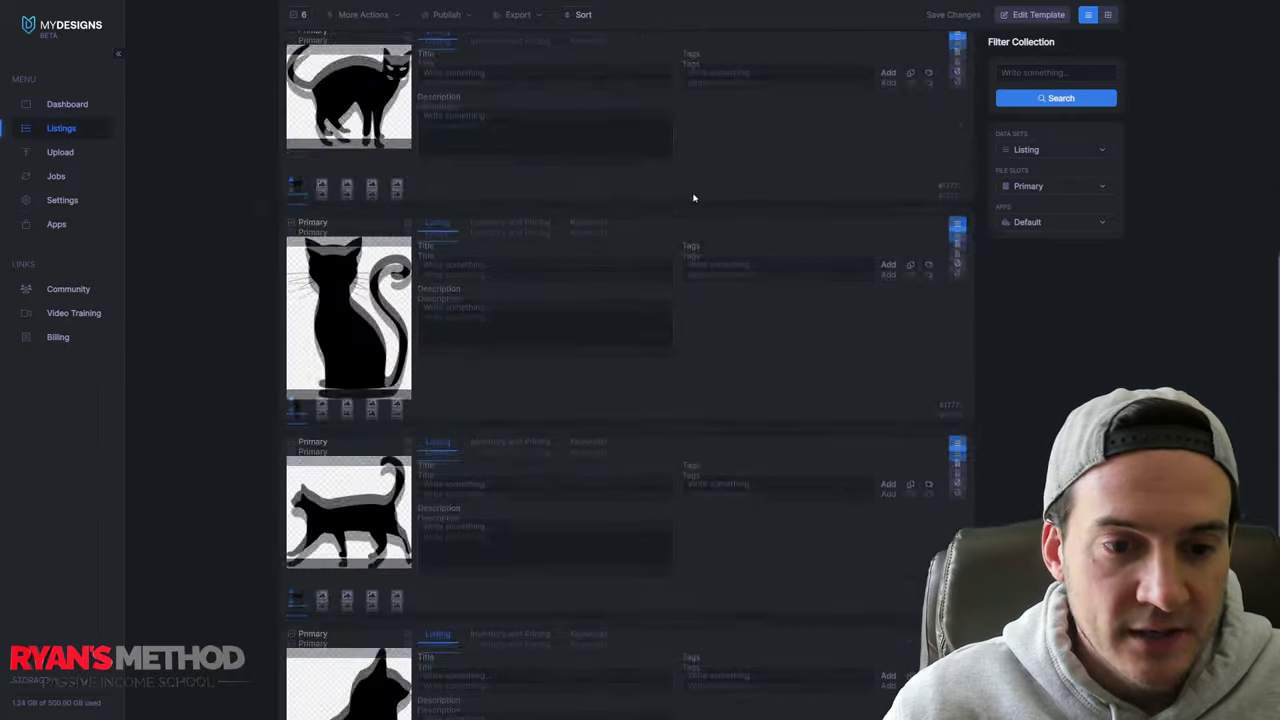
scroll(693, 197, up, 10)
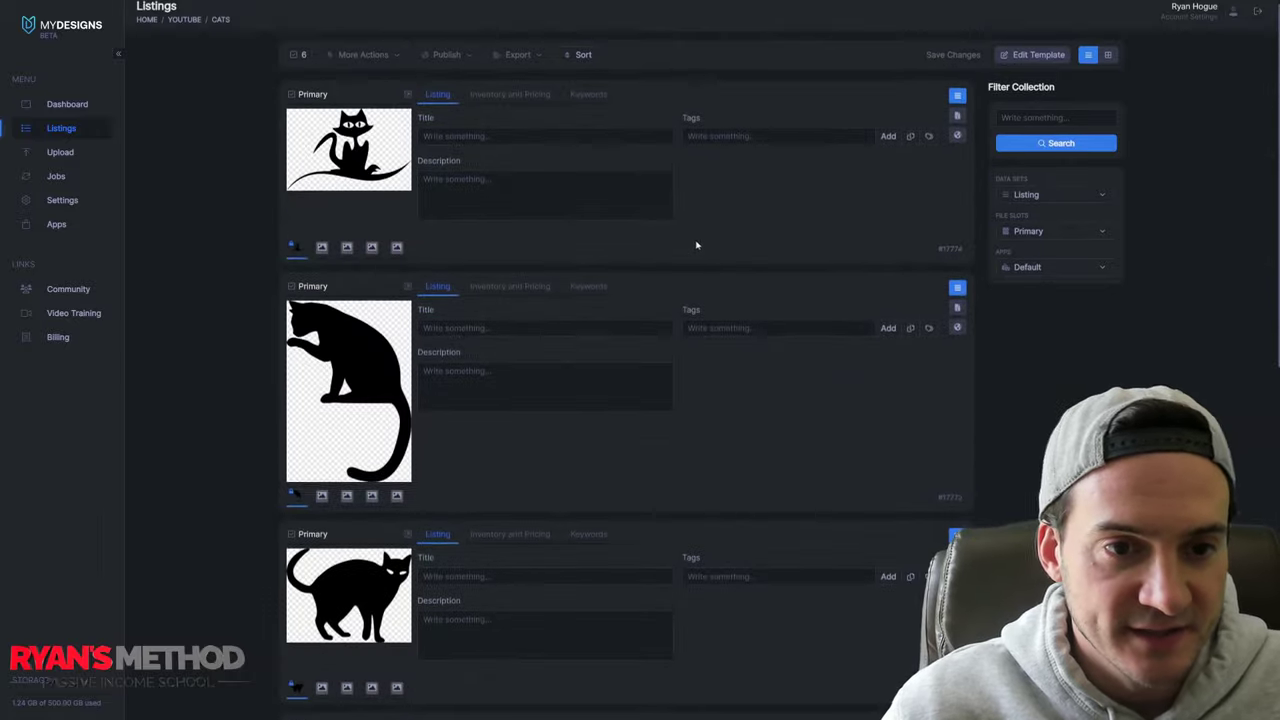
scroll(677, 229, down, 10)
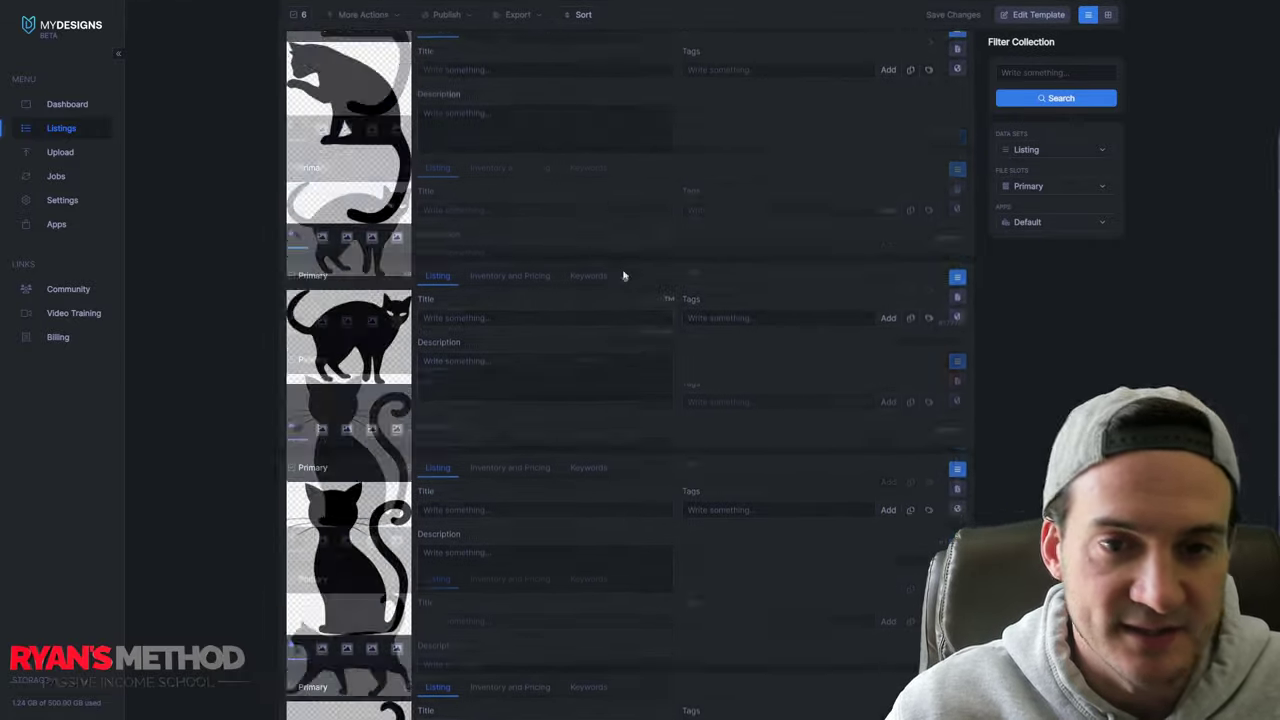
scroll(623, 275, up, 10)
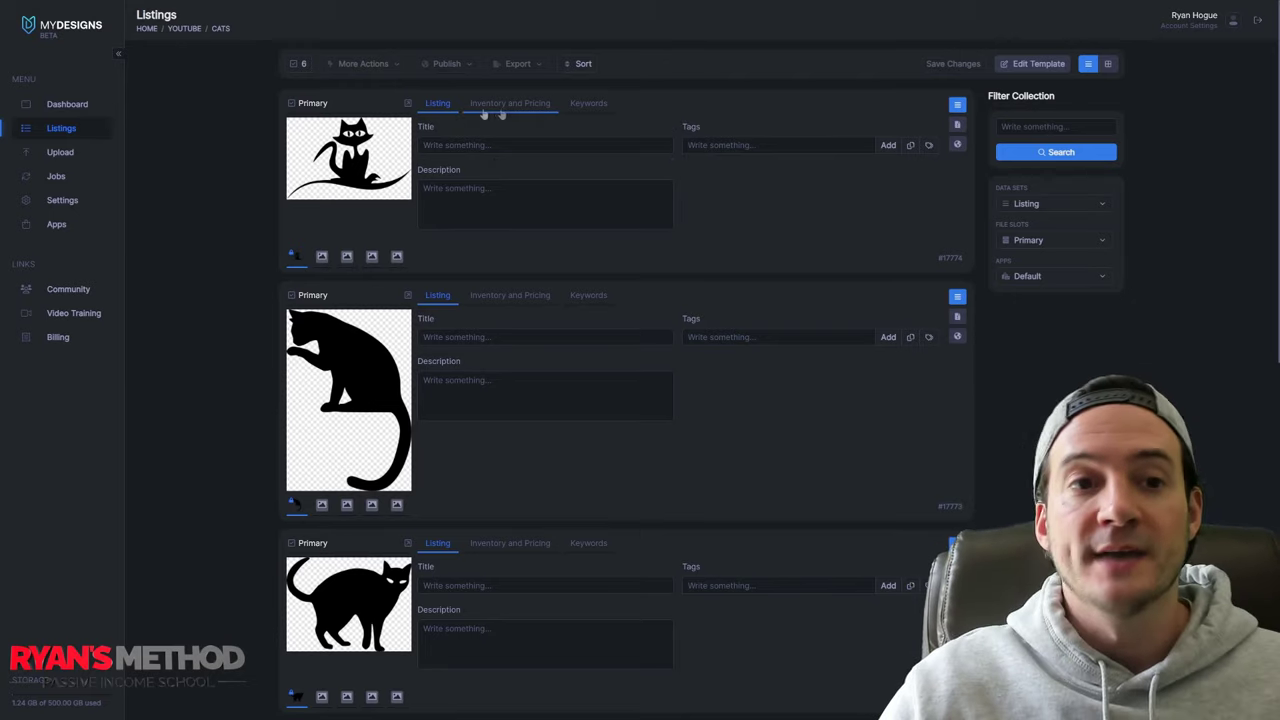
- Install the Etsy Digital template on Cats, confirming the replacement, and reopen the template editor
click(1025, 64)
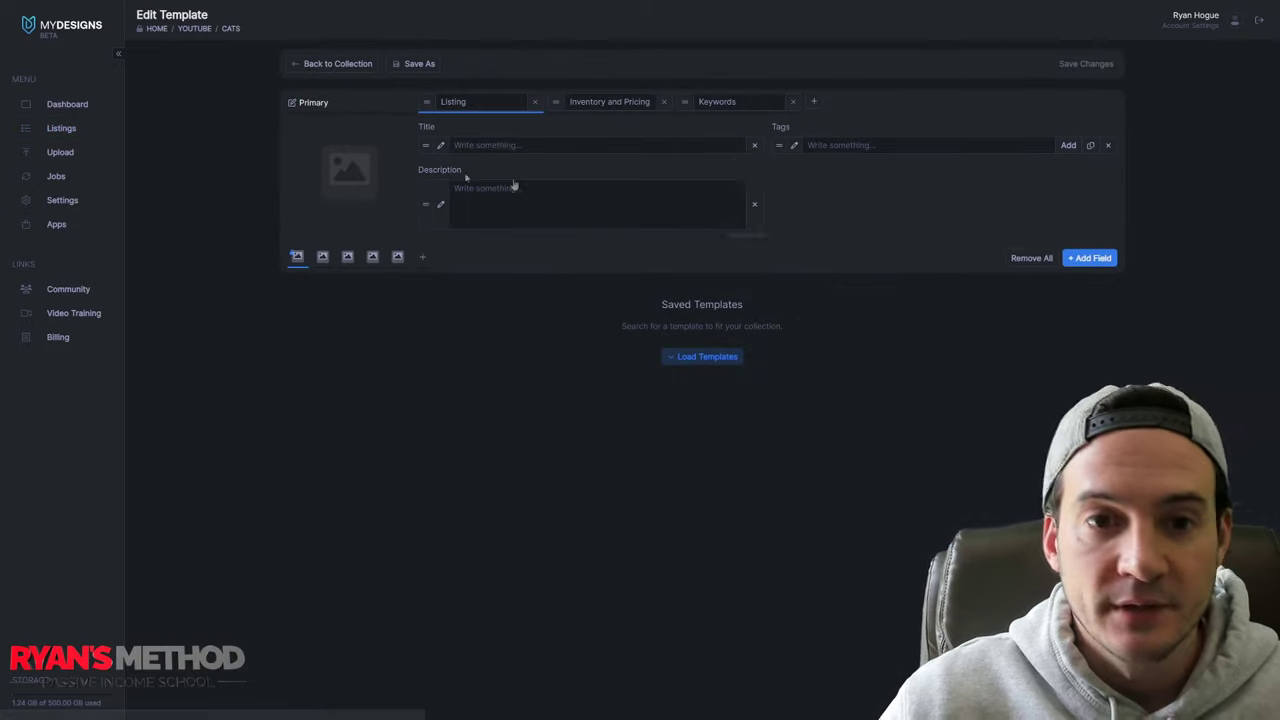
click(694, 357)
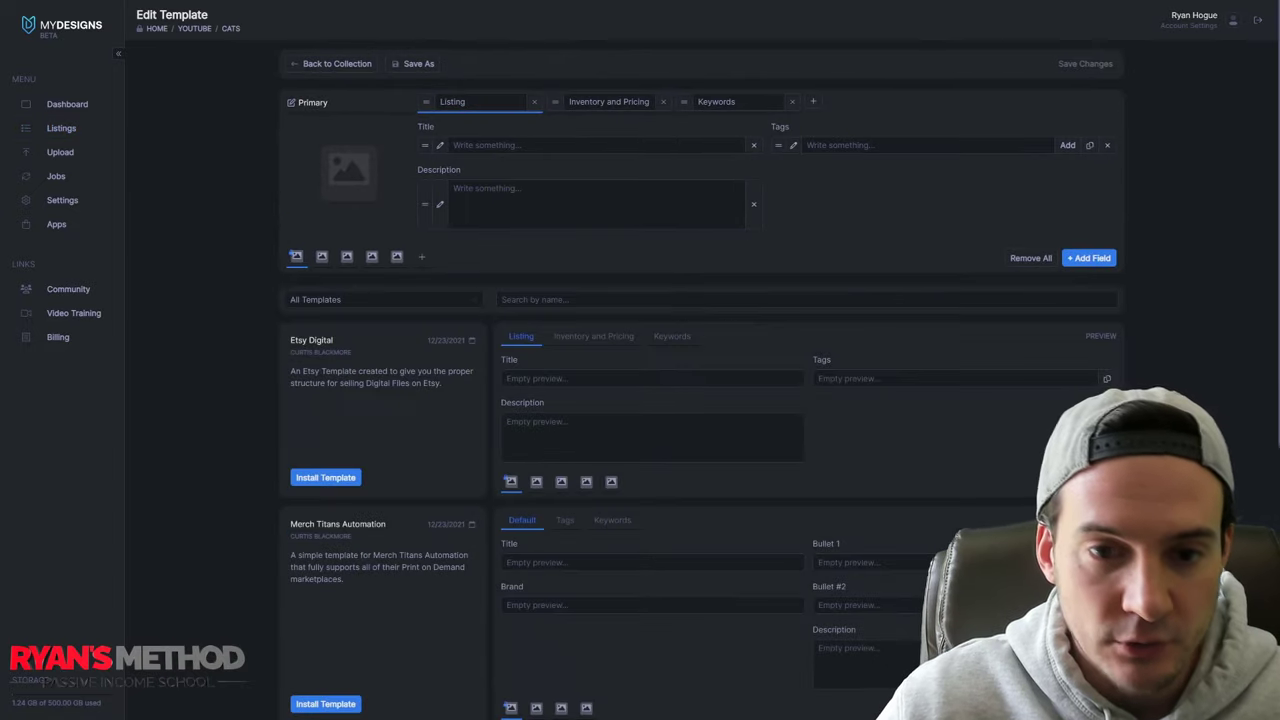
drag(284, 340, 334, 342)
click(325, 477)
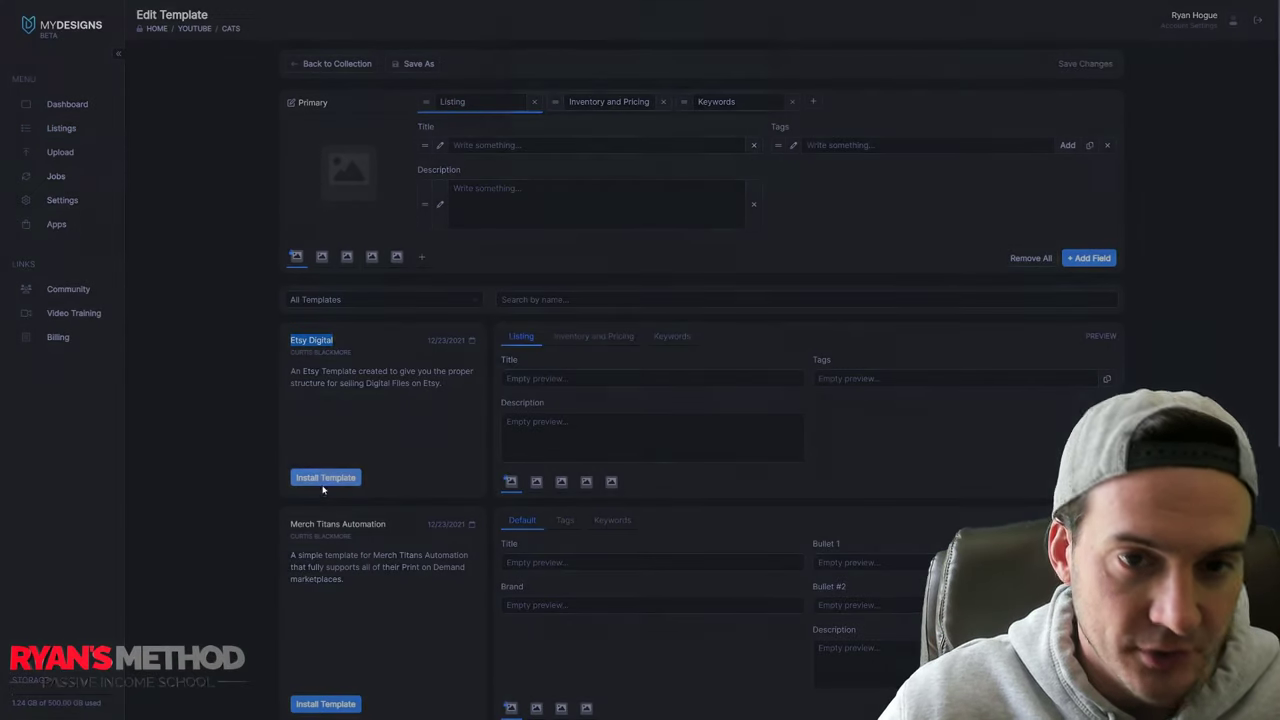
click(593, 117)
text(confirm)
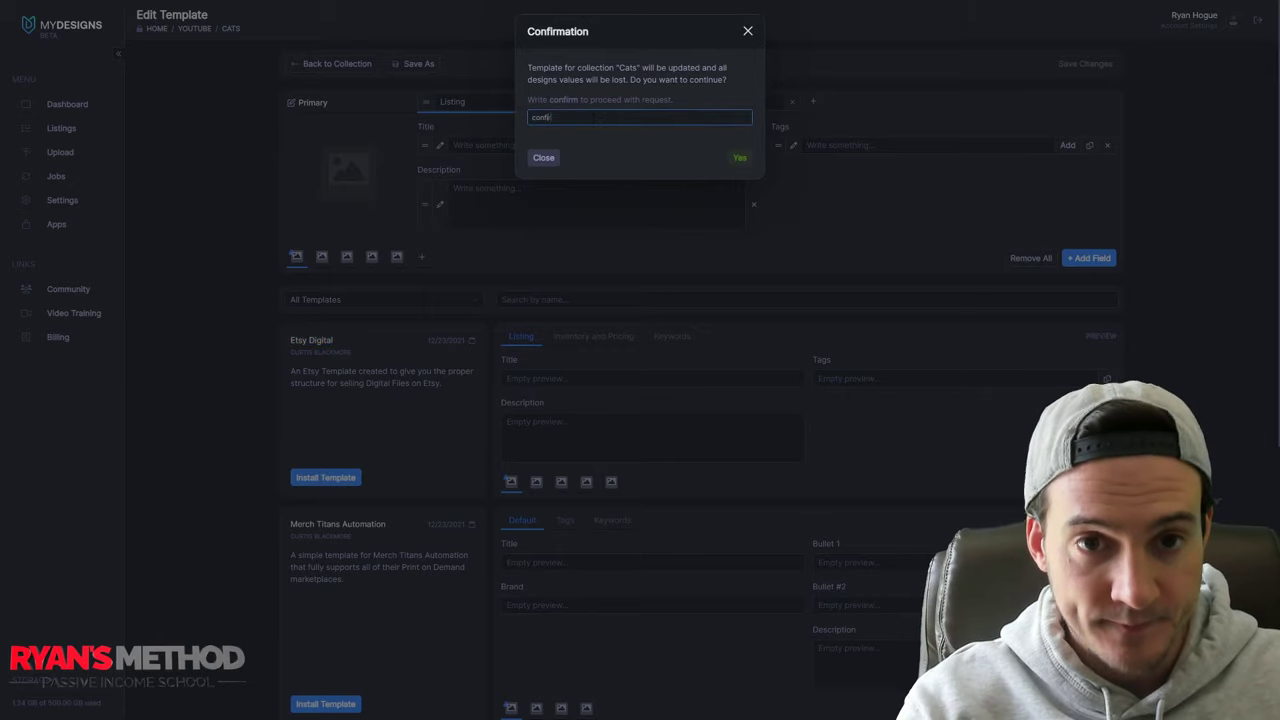
click(739, 157)
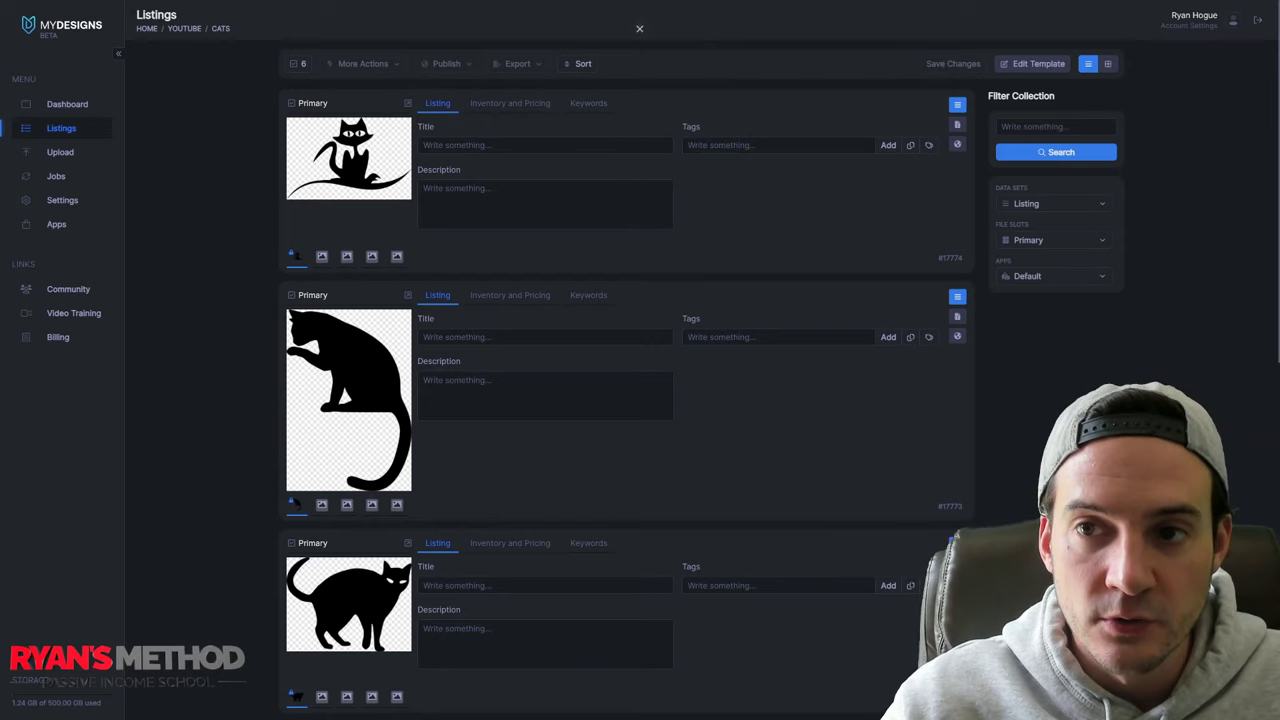
click(1030, 64)
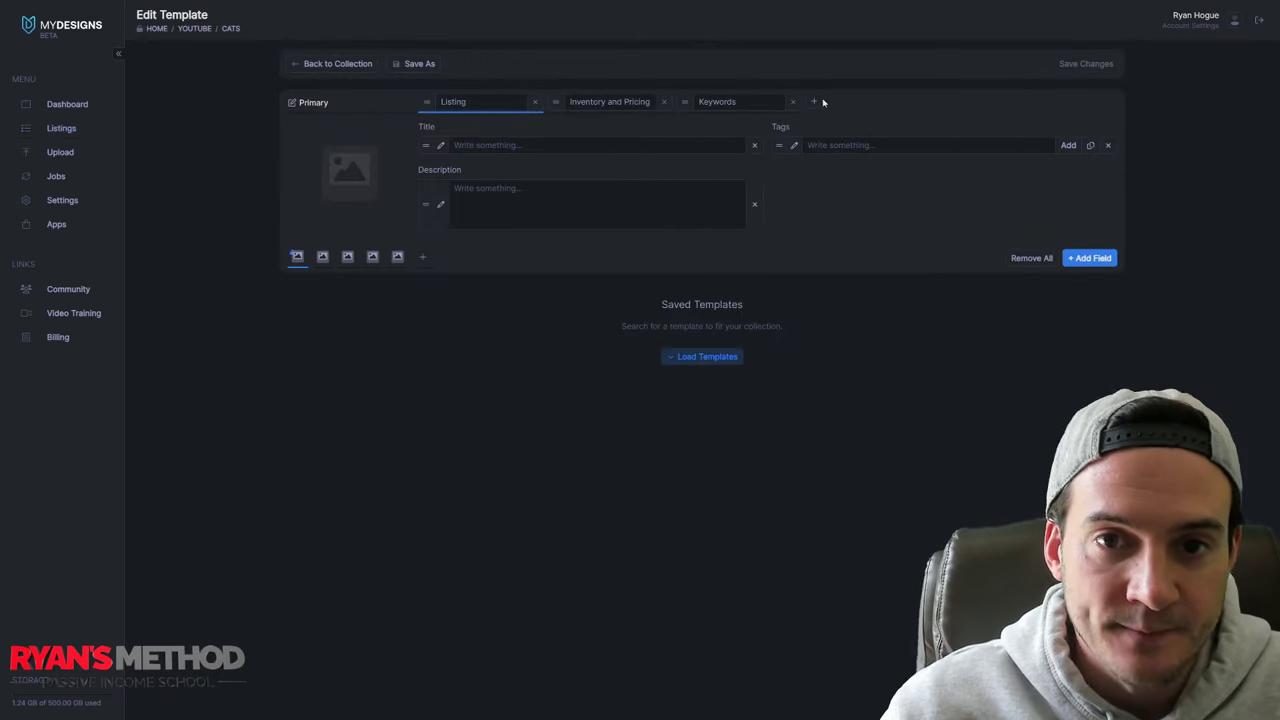
- Set the Cats template's default price to 1.9 and quantity to 9
click(717, 102)
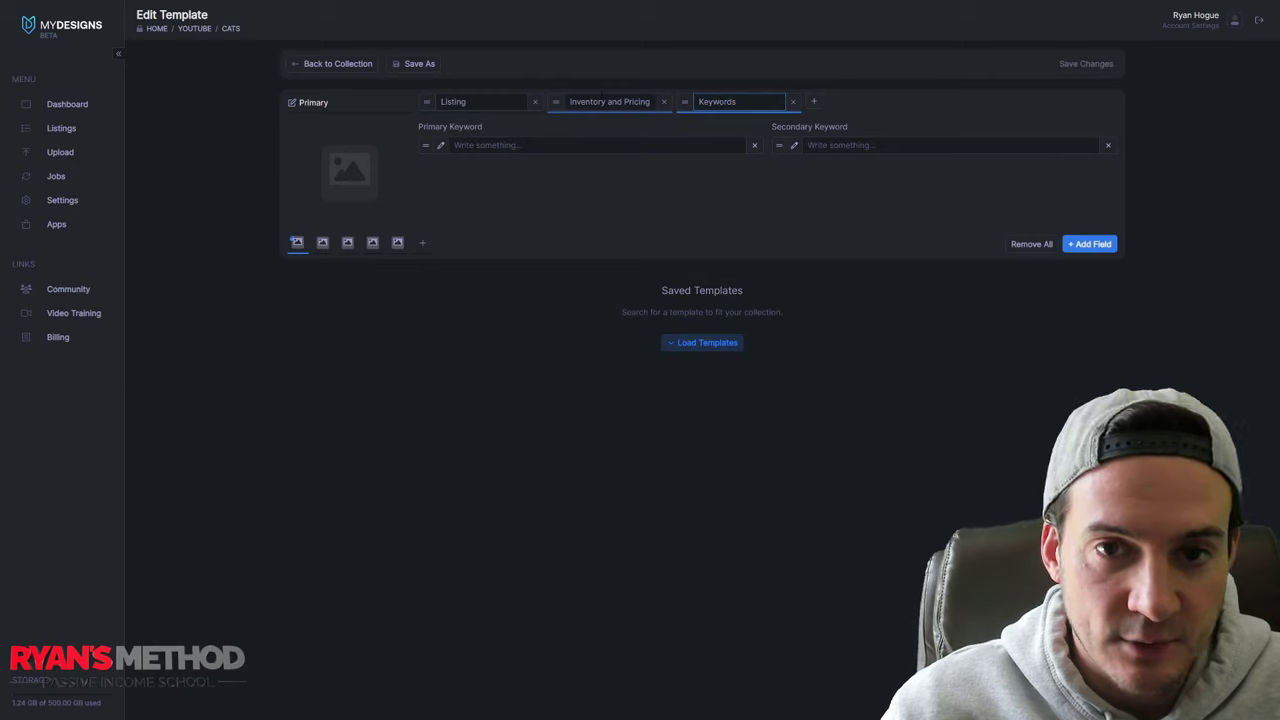
click(609, 101)
click(512, 148)
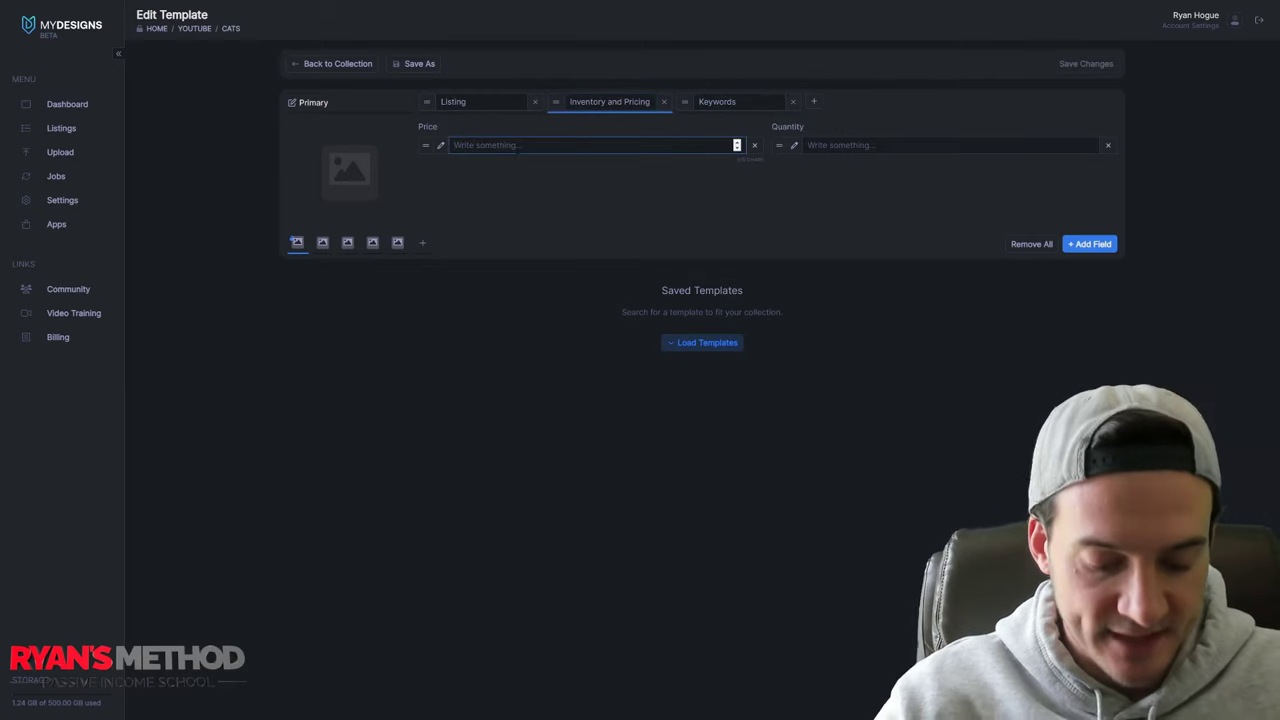
text(1.99)
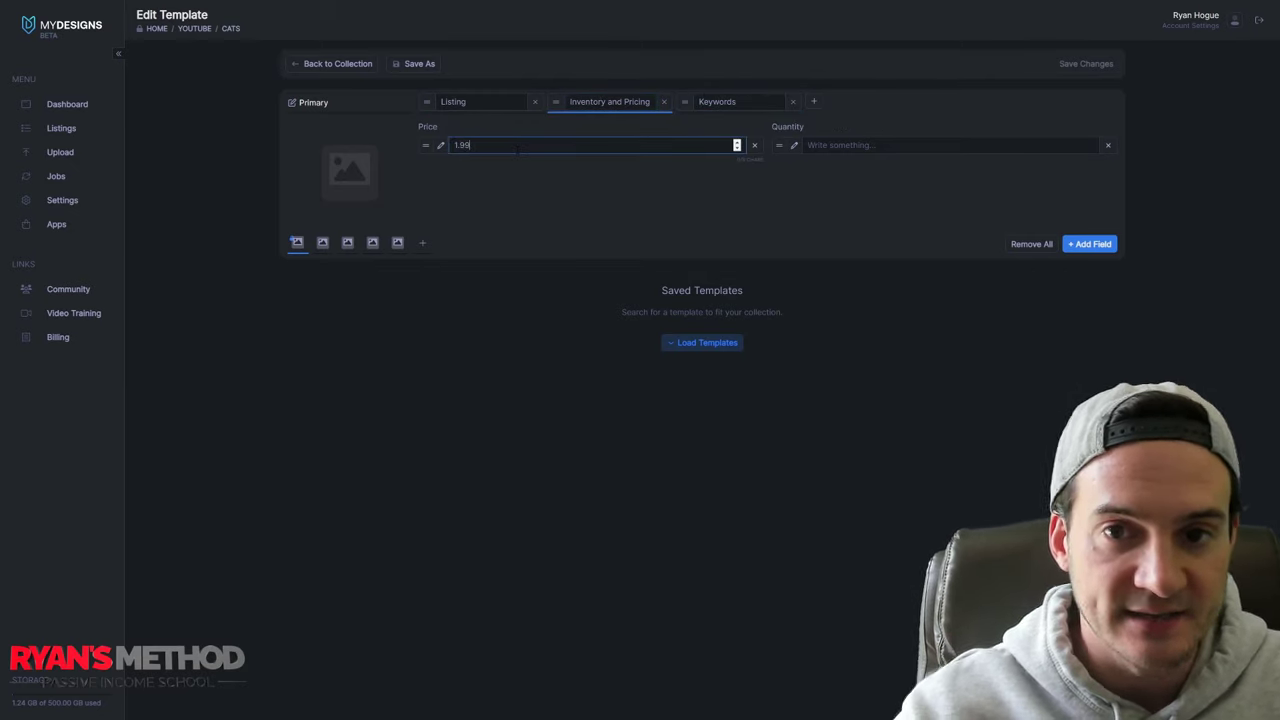
click(868, 147)
text(999)
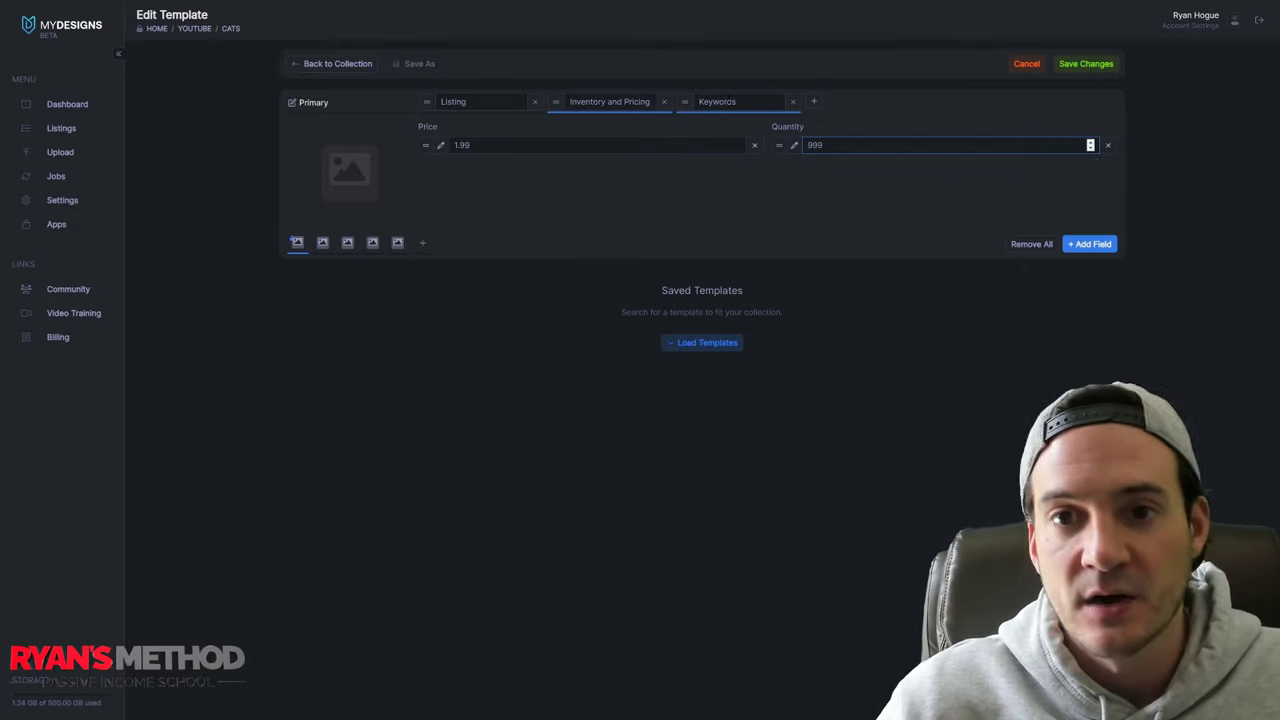
- Add a new 'PrimarySecondary' text field to the Keywords section and start editing it
click(717, 101)
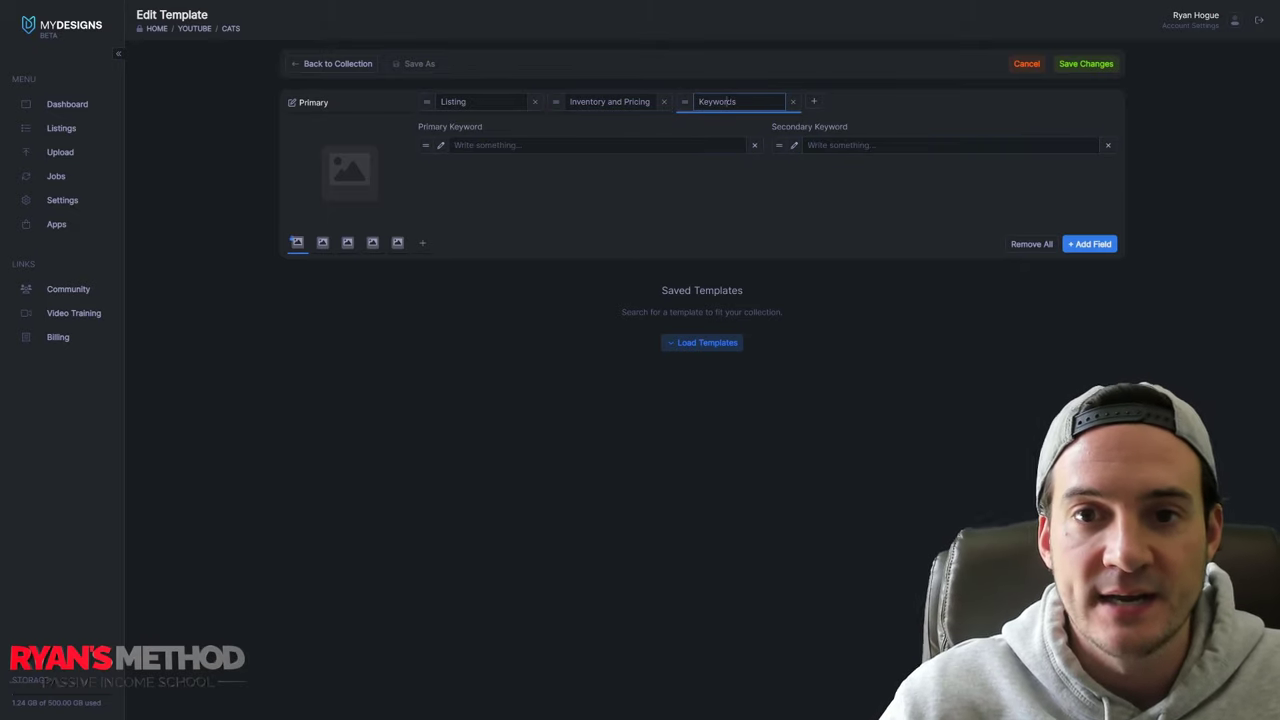
drag(487, 128, 743, 132)
click(743, 132)
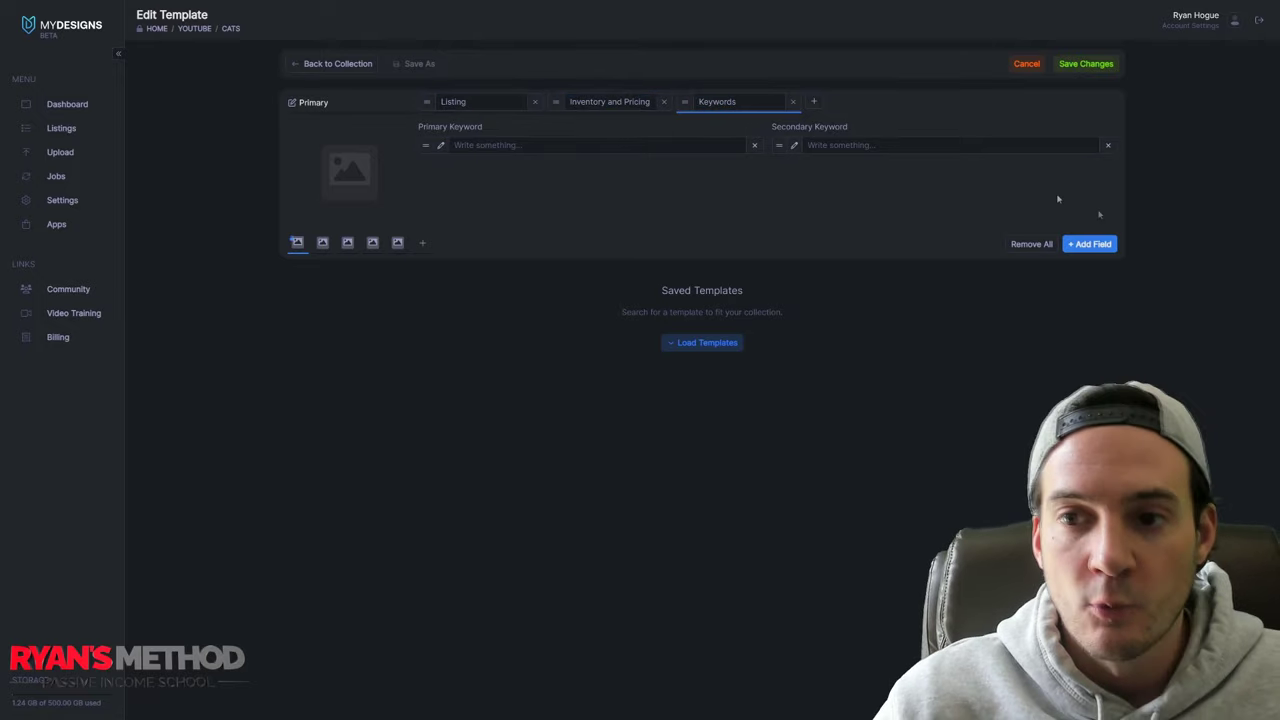
click(1089, 244)
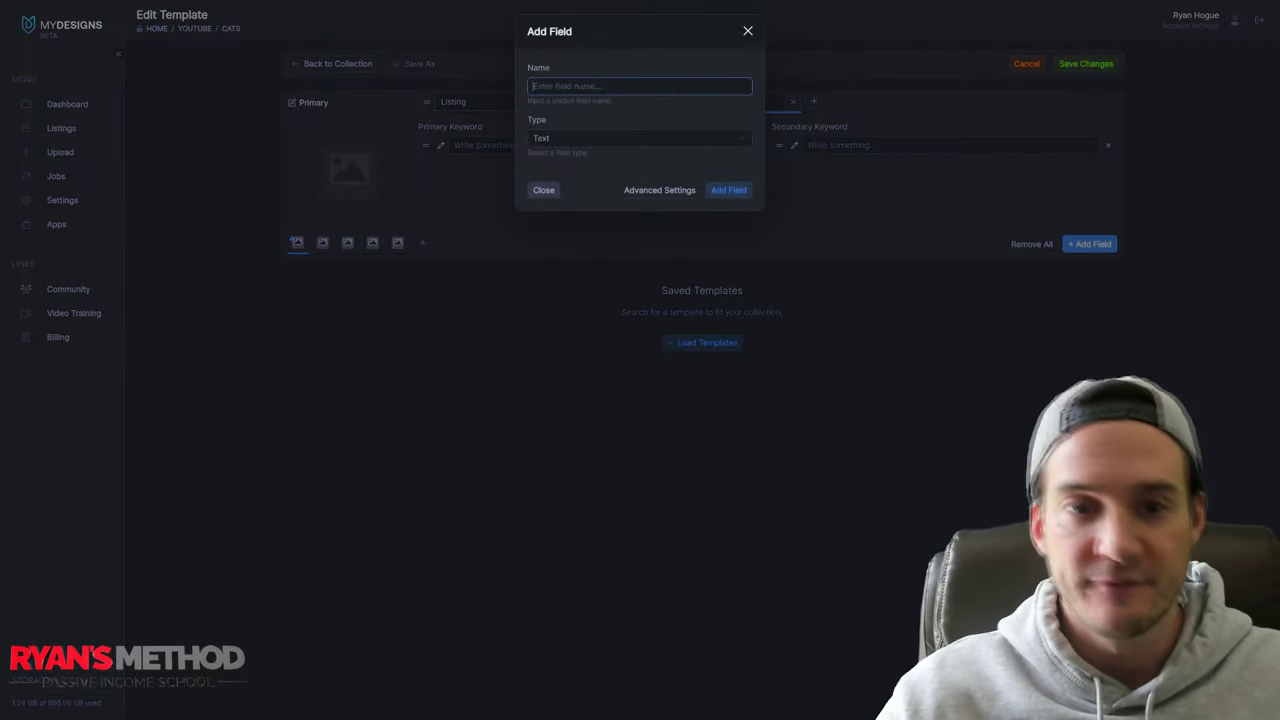
text(Prima)
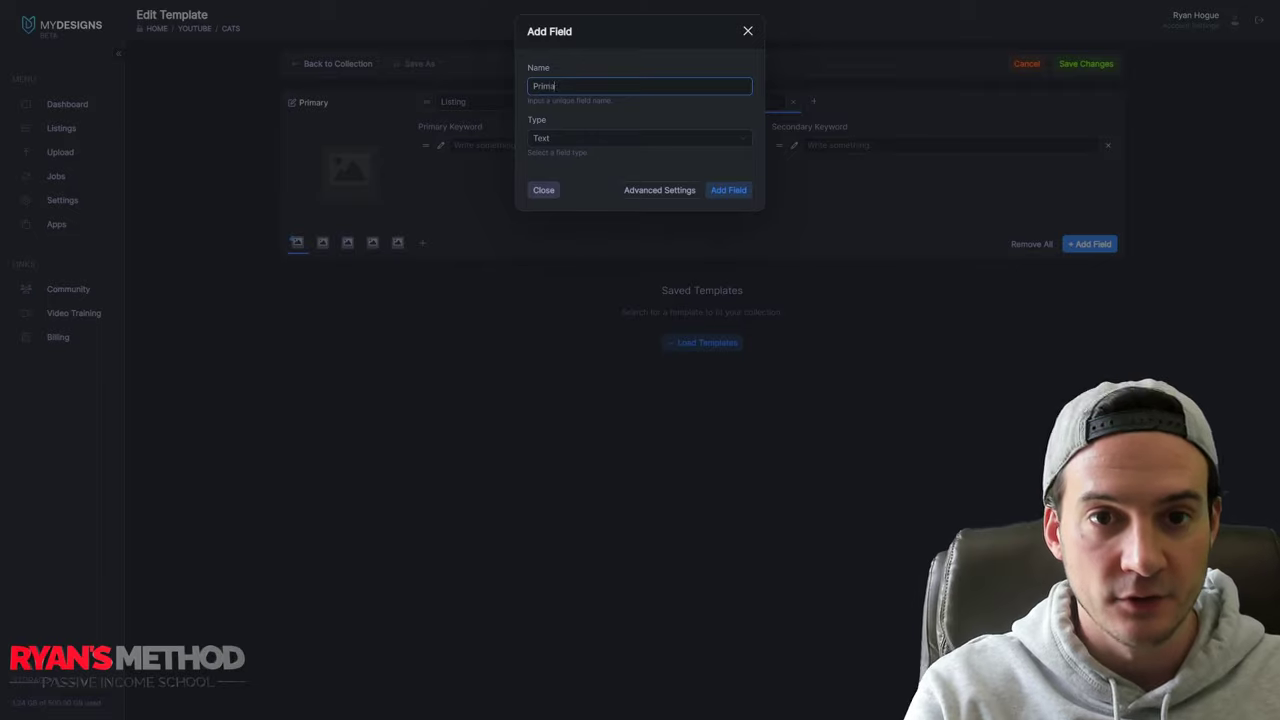
text(rySecondary)
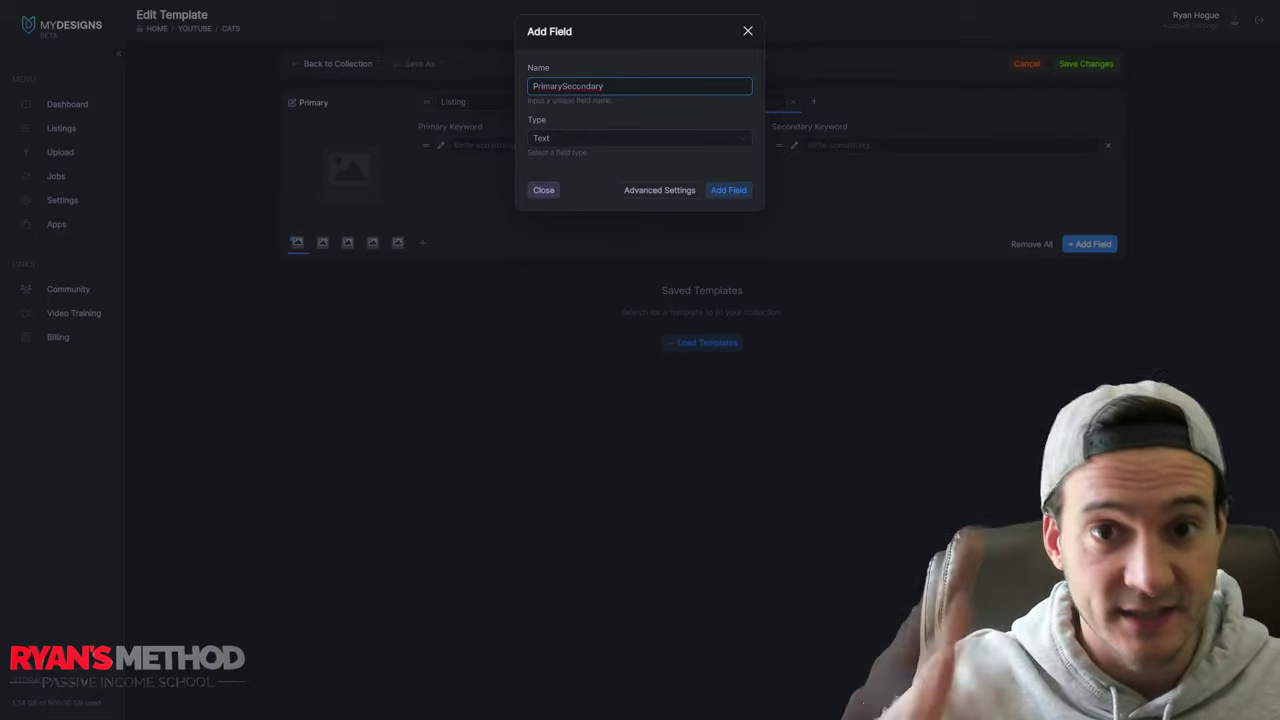
click(728, 190)
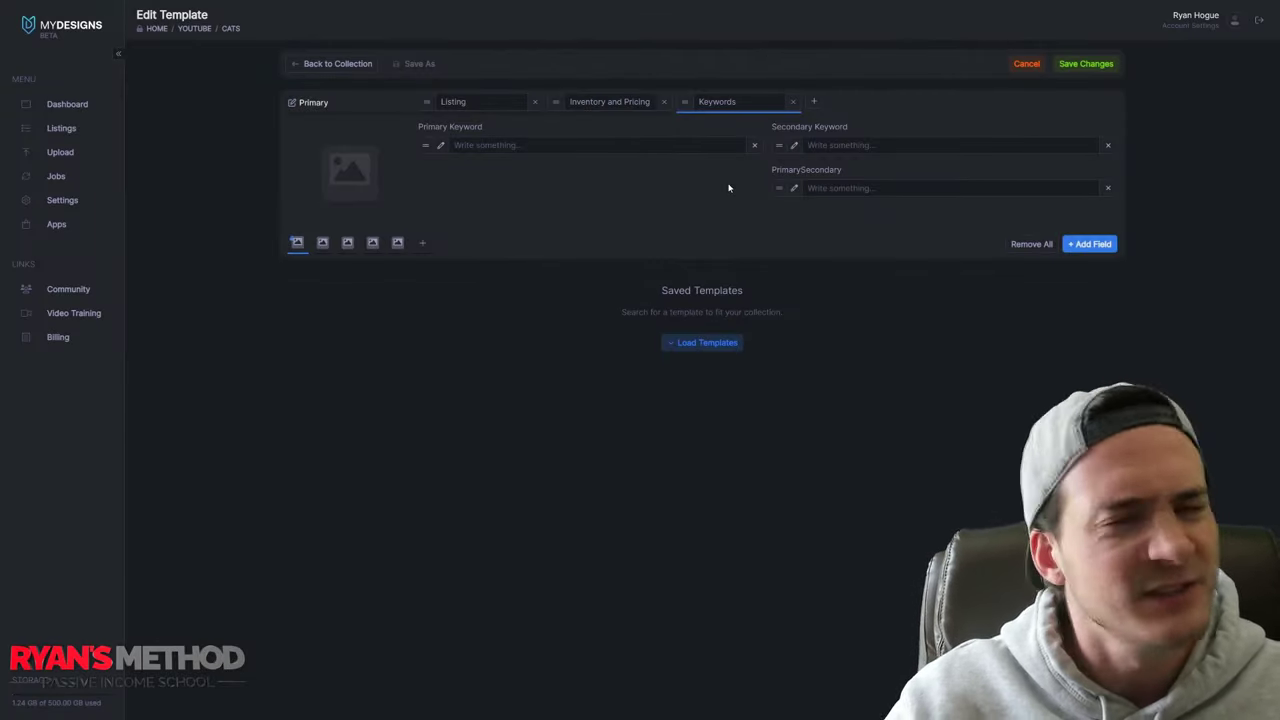
click(843, 190)
click(843, 190)
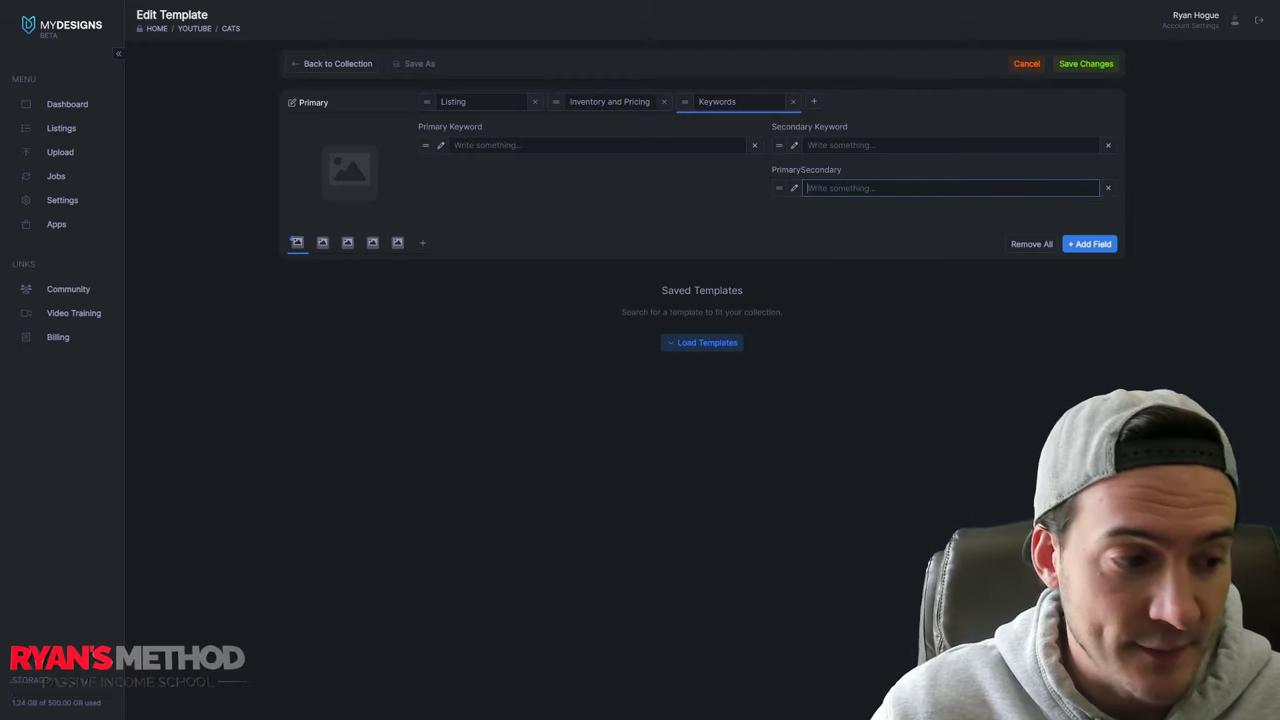
key(alt+Tab)
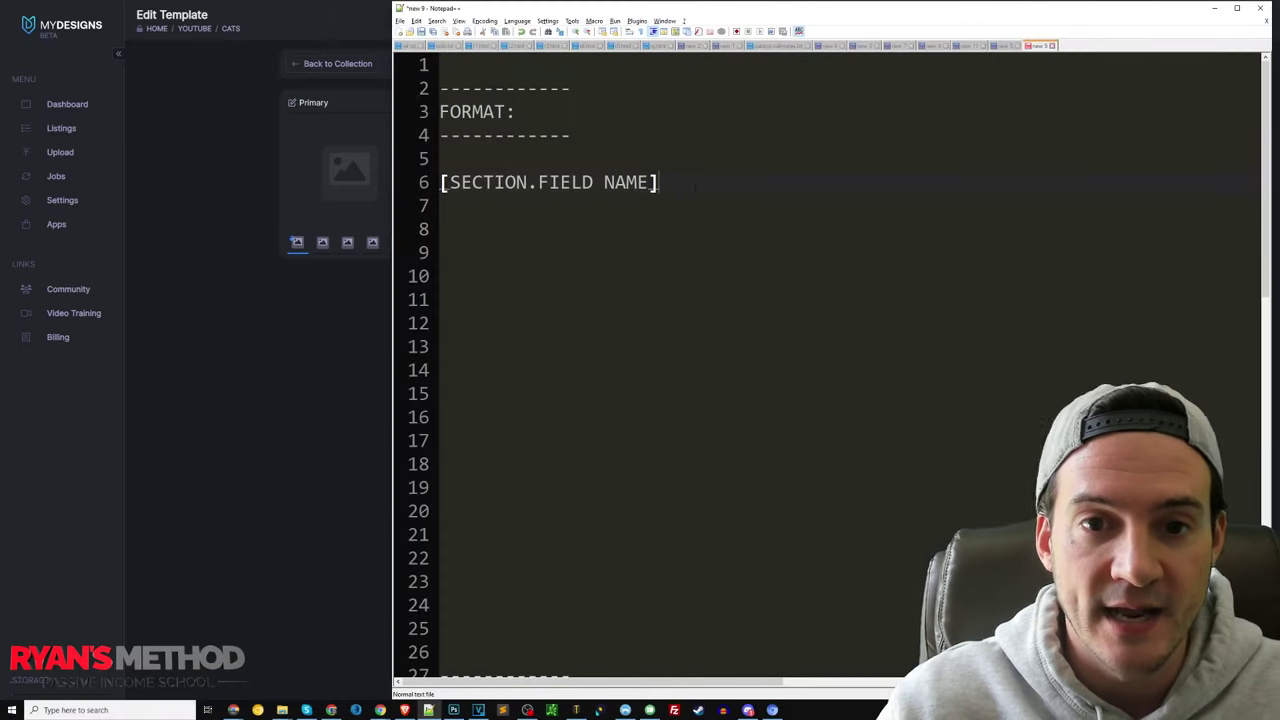
key(shift+Home)
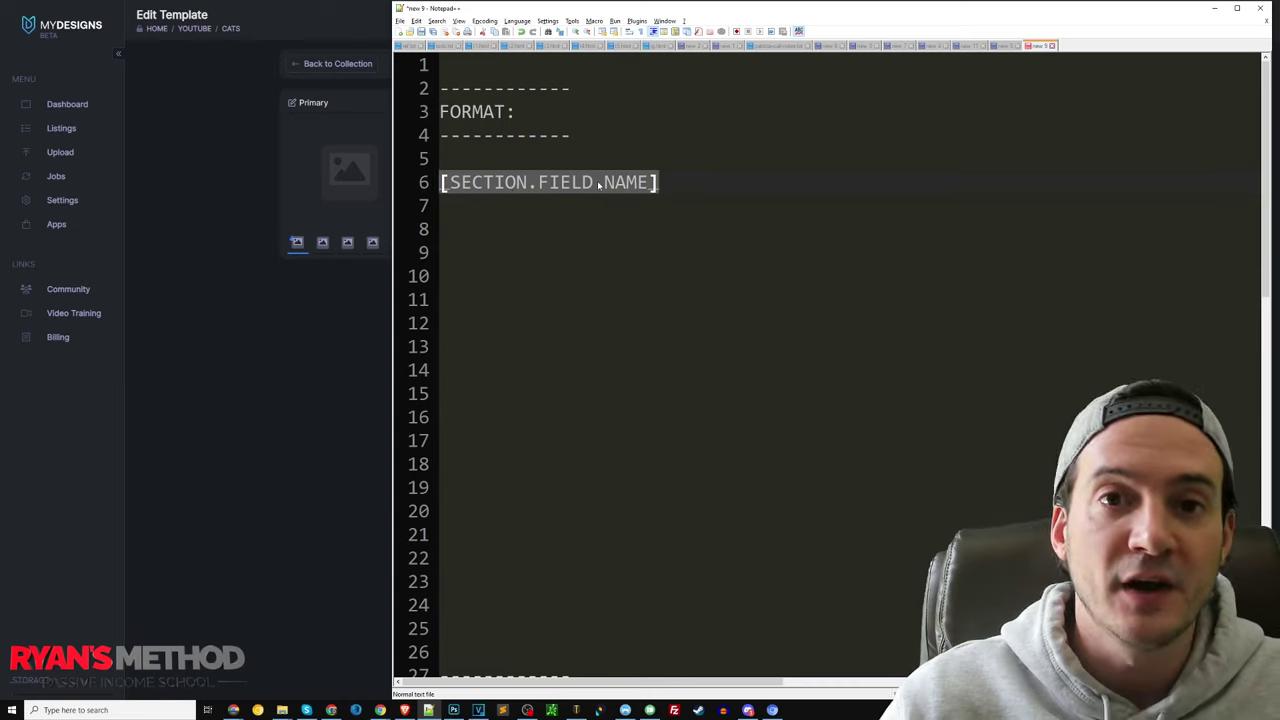
click(441, 183)
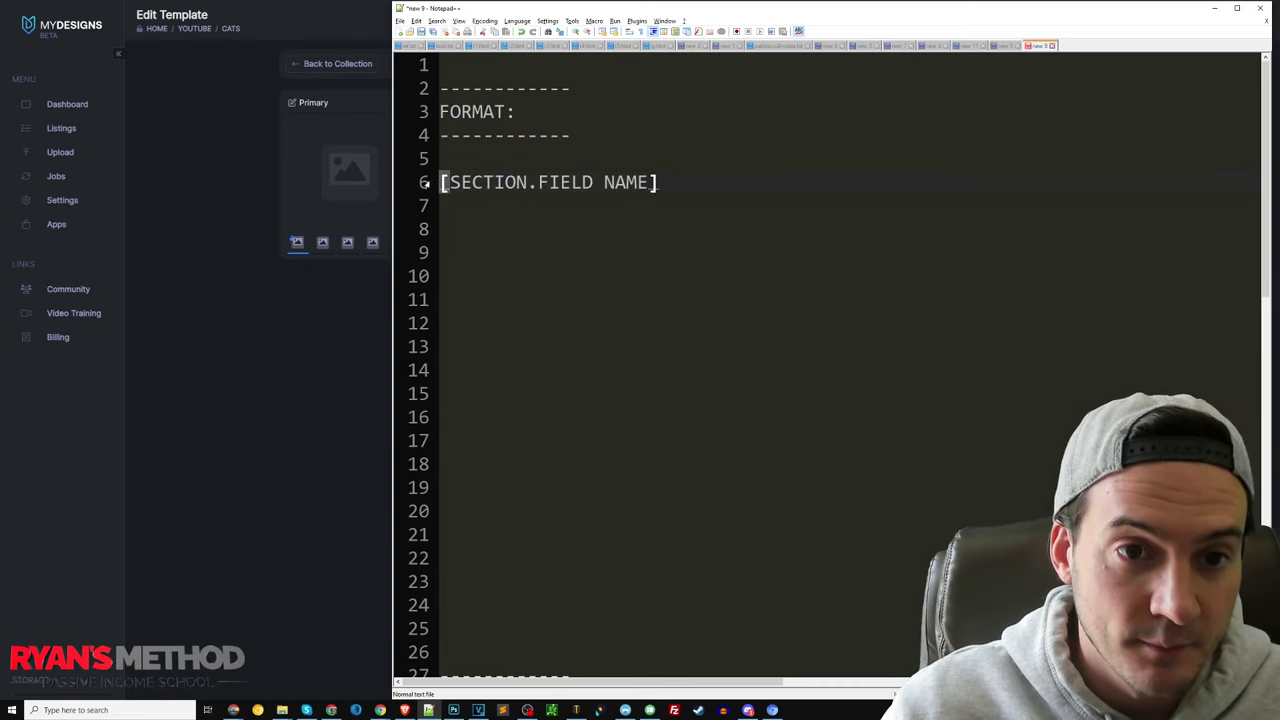
double_click(488, 182)
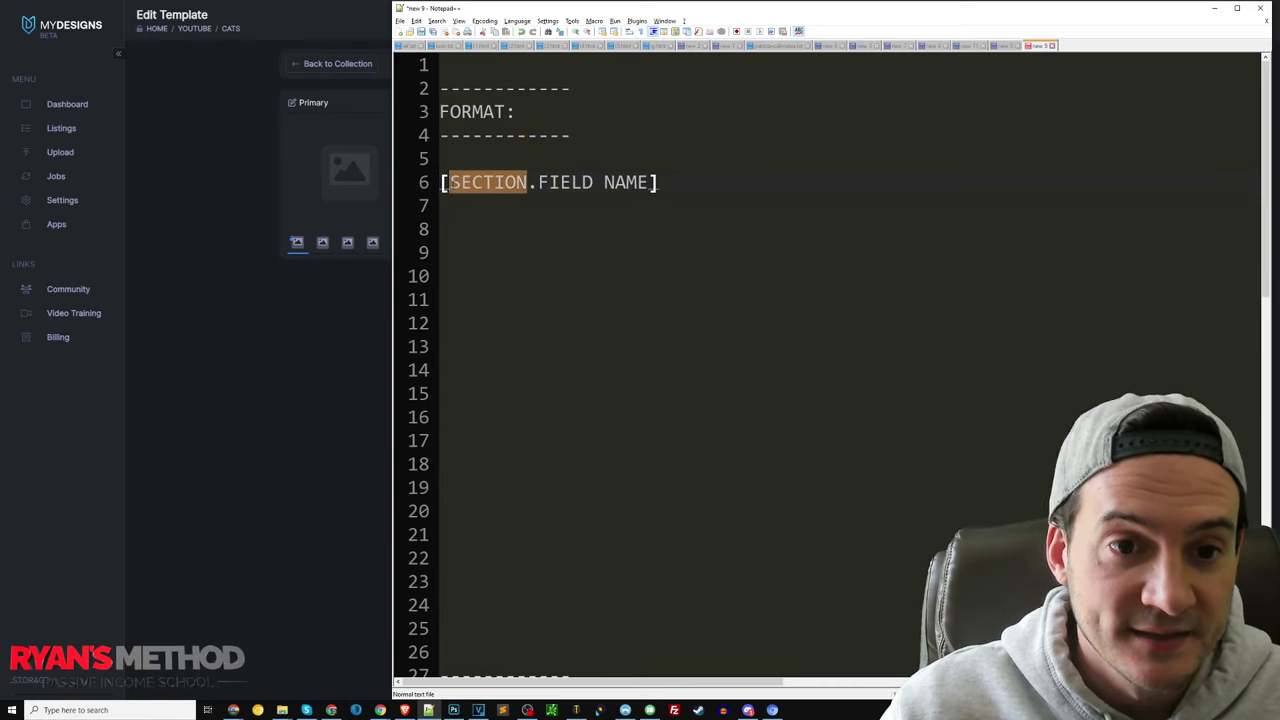
click(594, 182)
drag(538, 182, 650, 182)
click(649, 182)
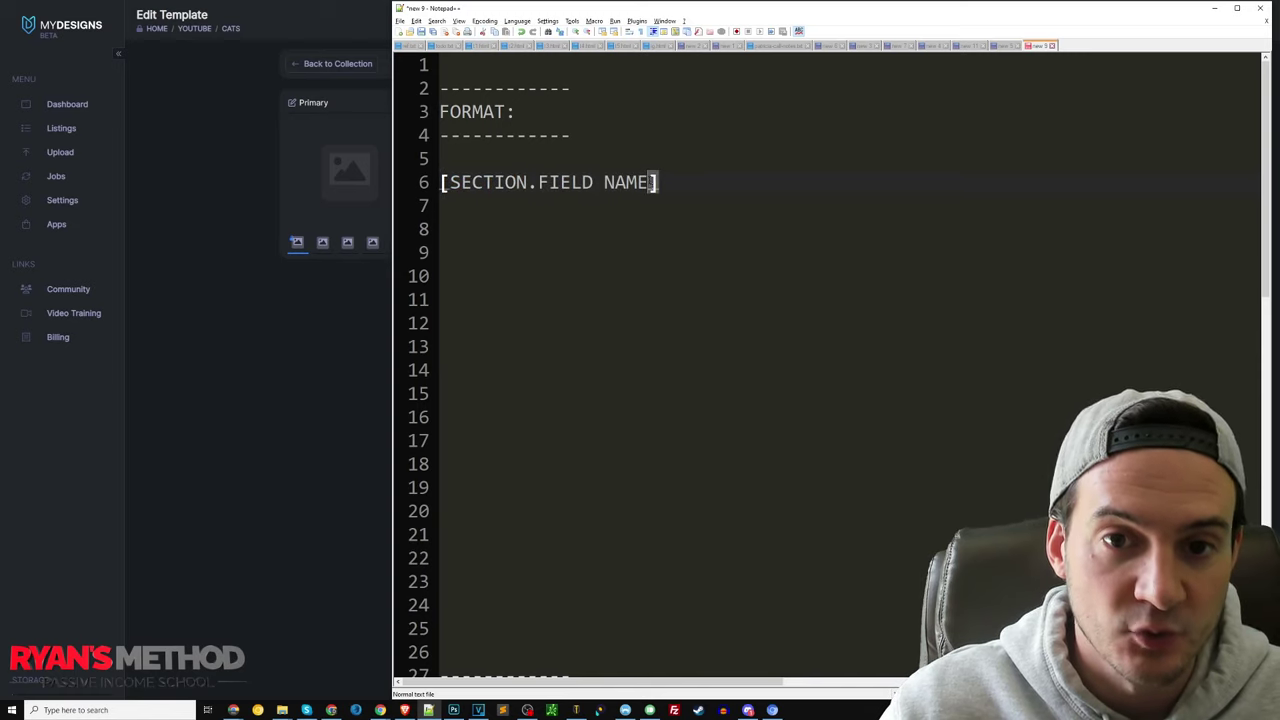
click(320, 326)
text({p)
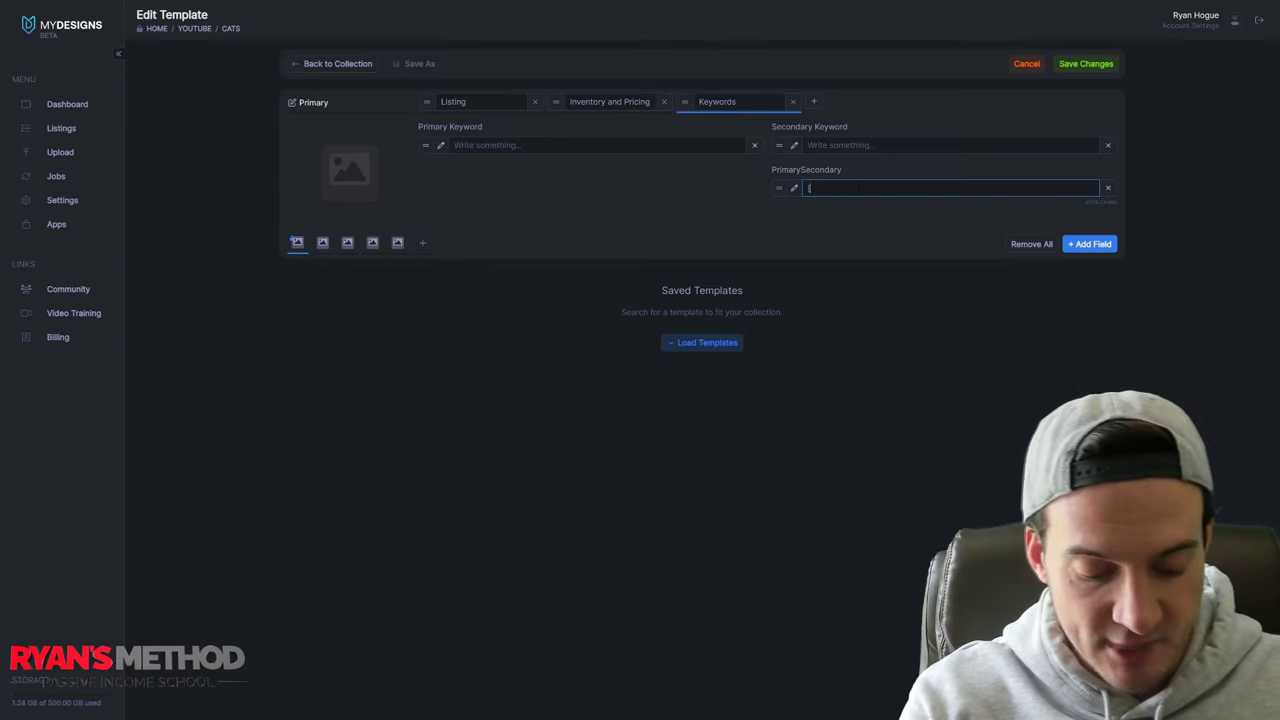
text(keywords.)
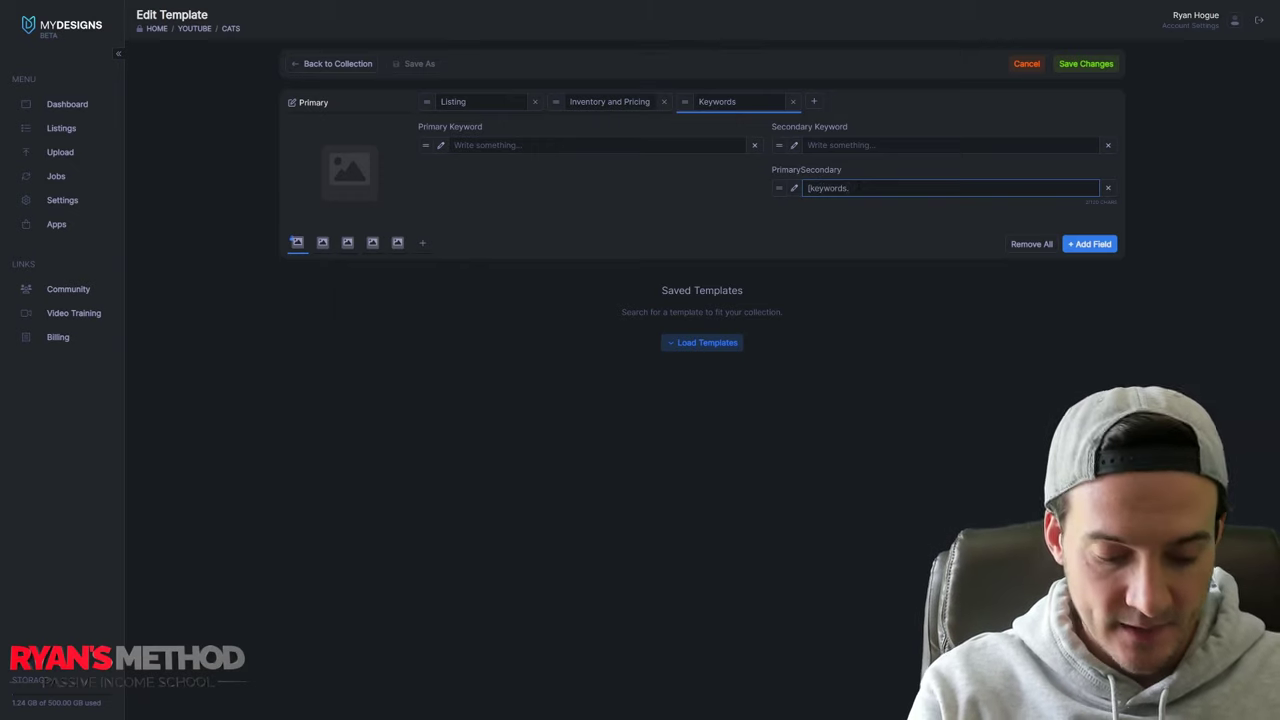
text(primary keyword)
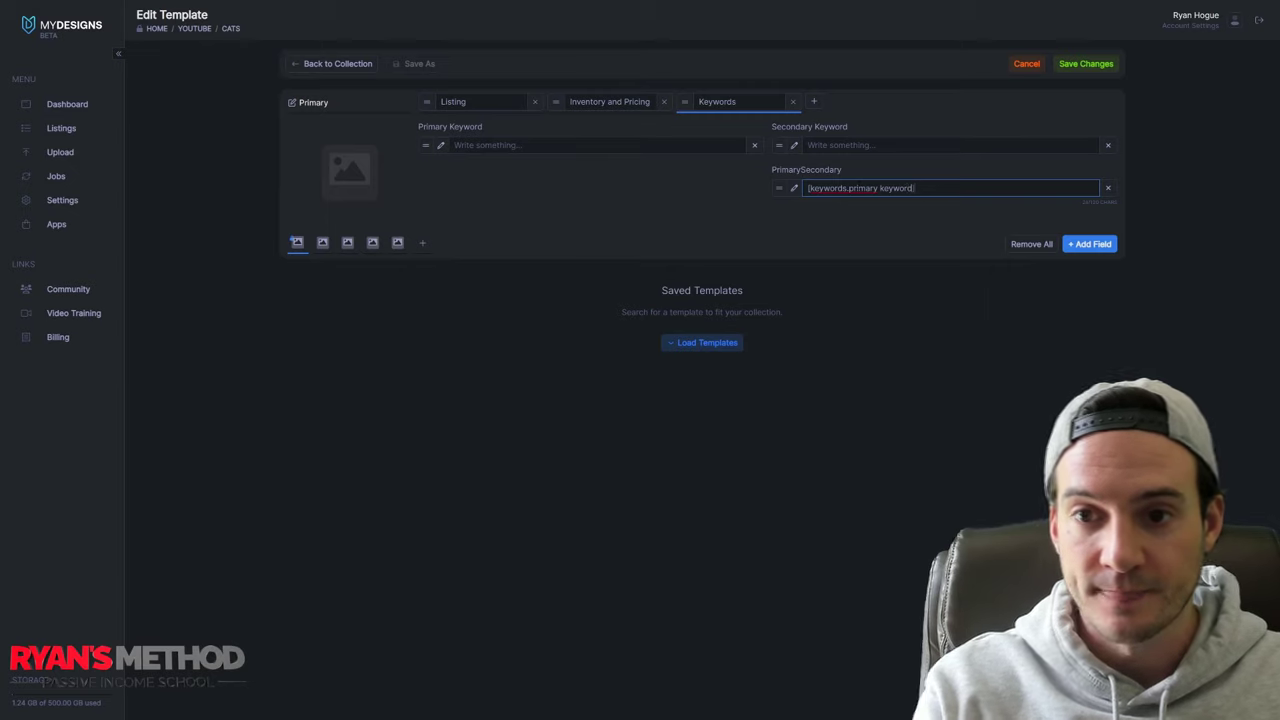
- Fill PrimarySecondary with {keywords.primary keyword} plus a duplicate changed to the secondary keyword
drag(487, 127, 415, 131)
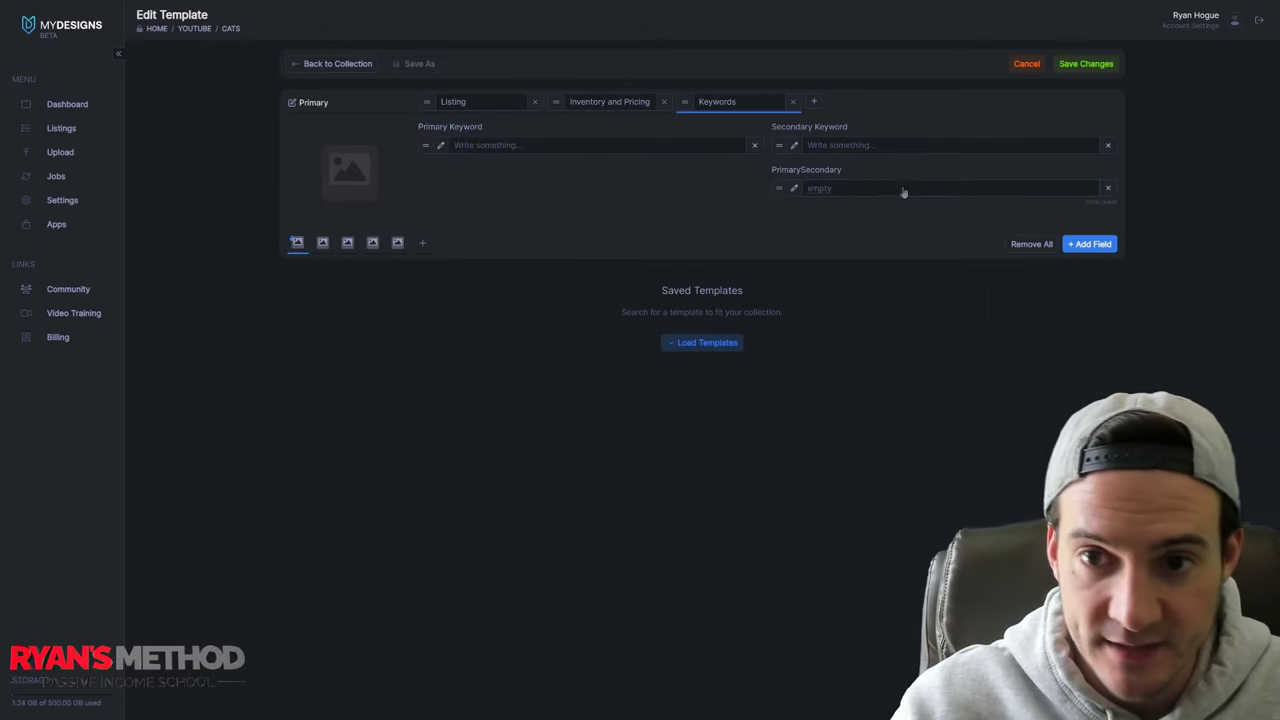
click(903, 192)
text({keywords.primary keyword})
key(ctrl+a)
key(ctrl+c)
key(End)
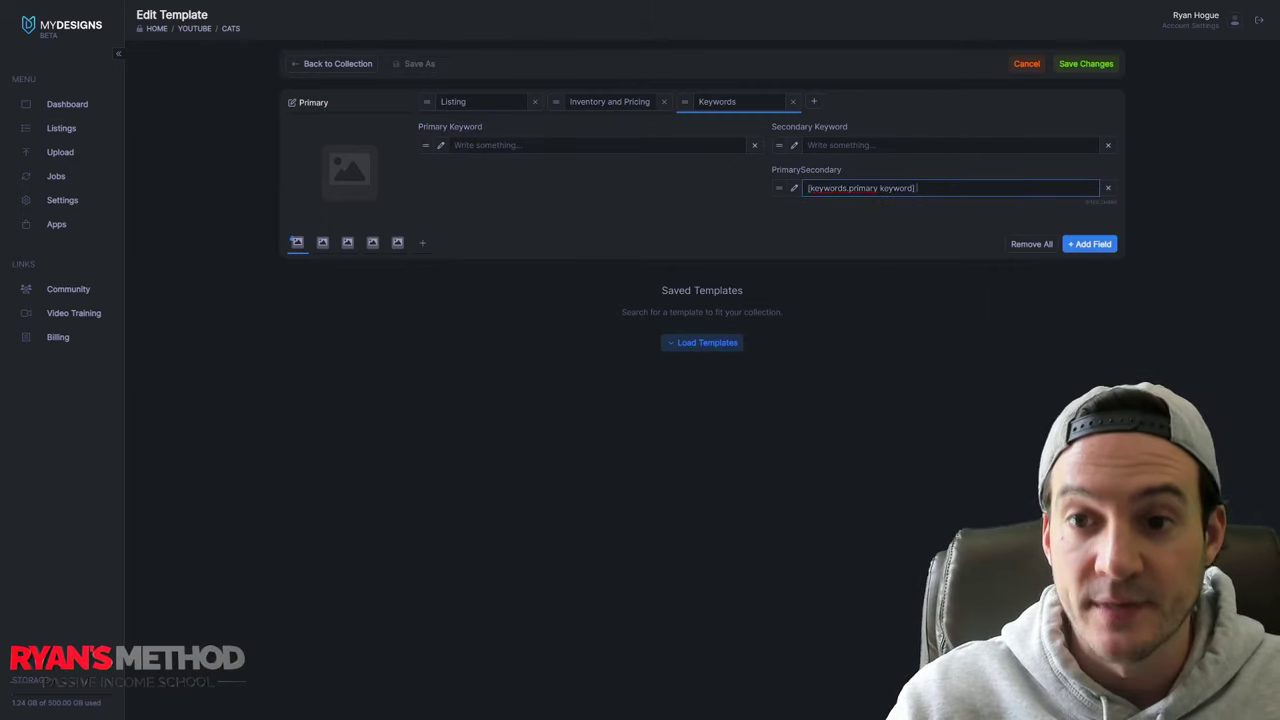
key(ctrl+v)
double_click(972, 188)
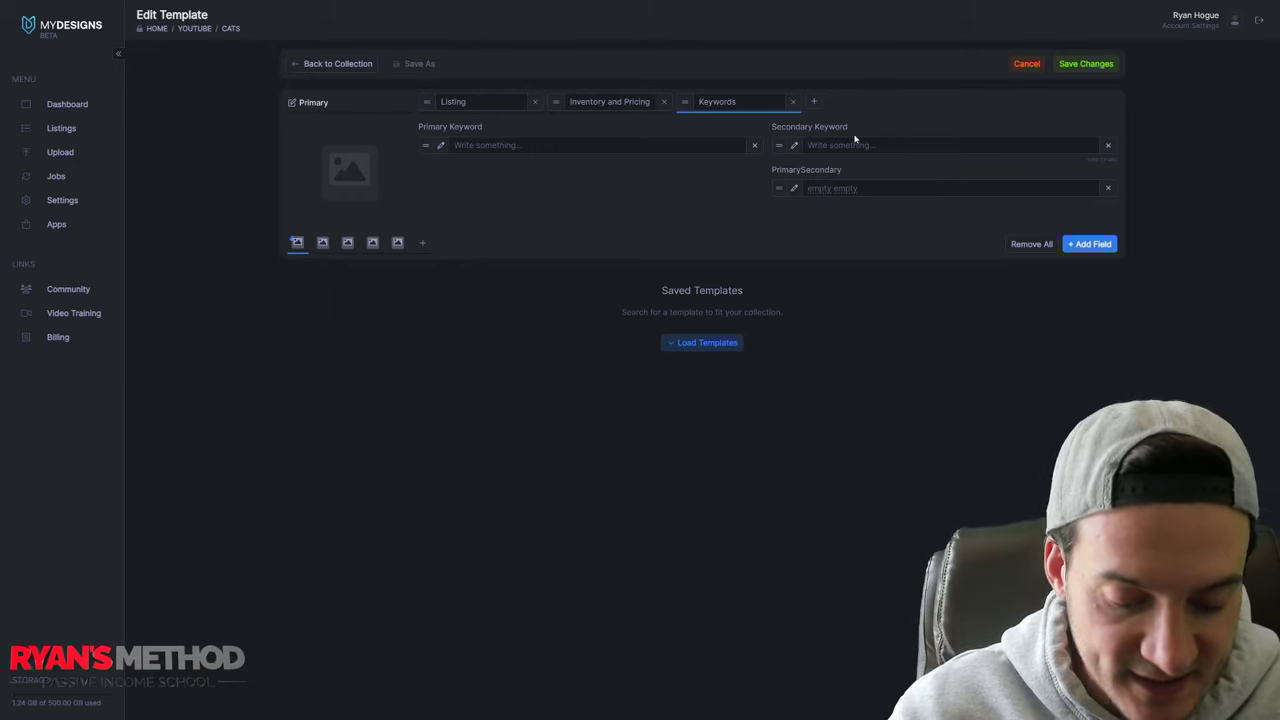
- Set the Secondary Keyword value to 'Cats'
click(857, 145)
text(Cats)
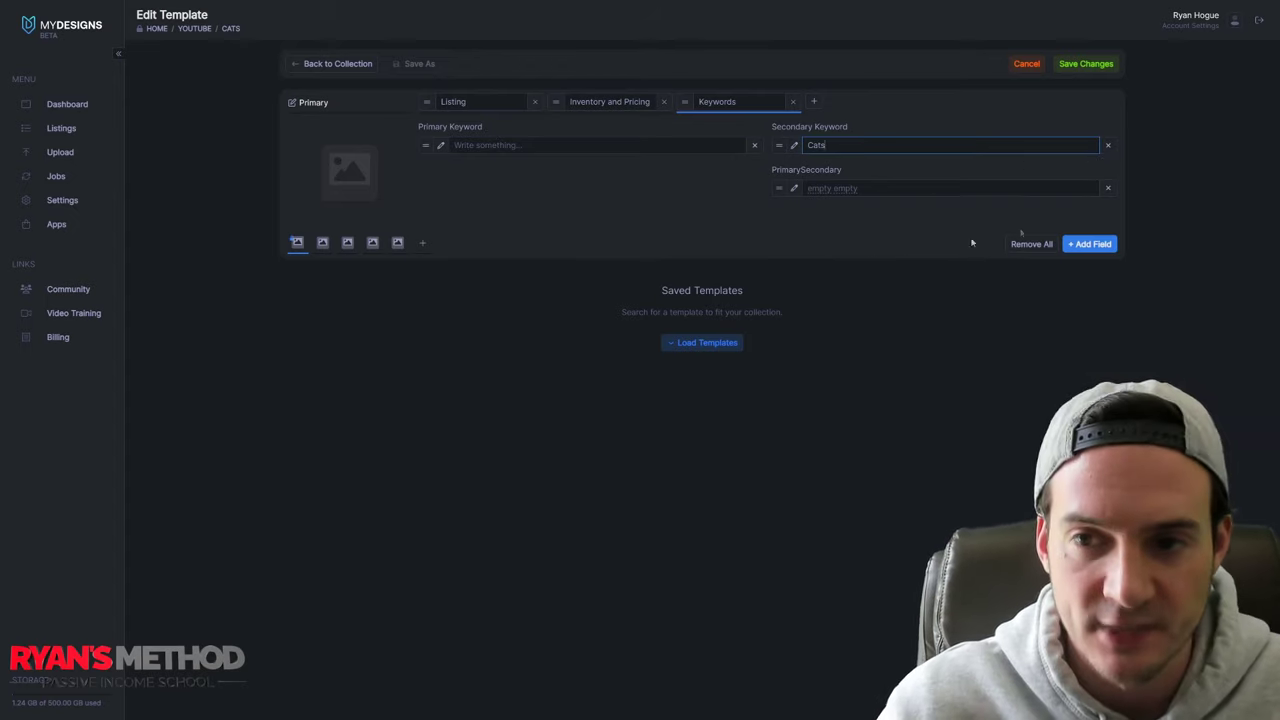
click(1089, 244)
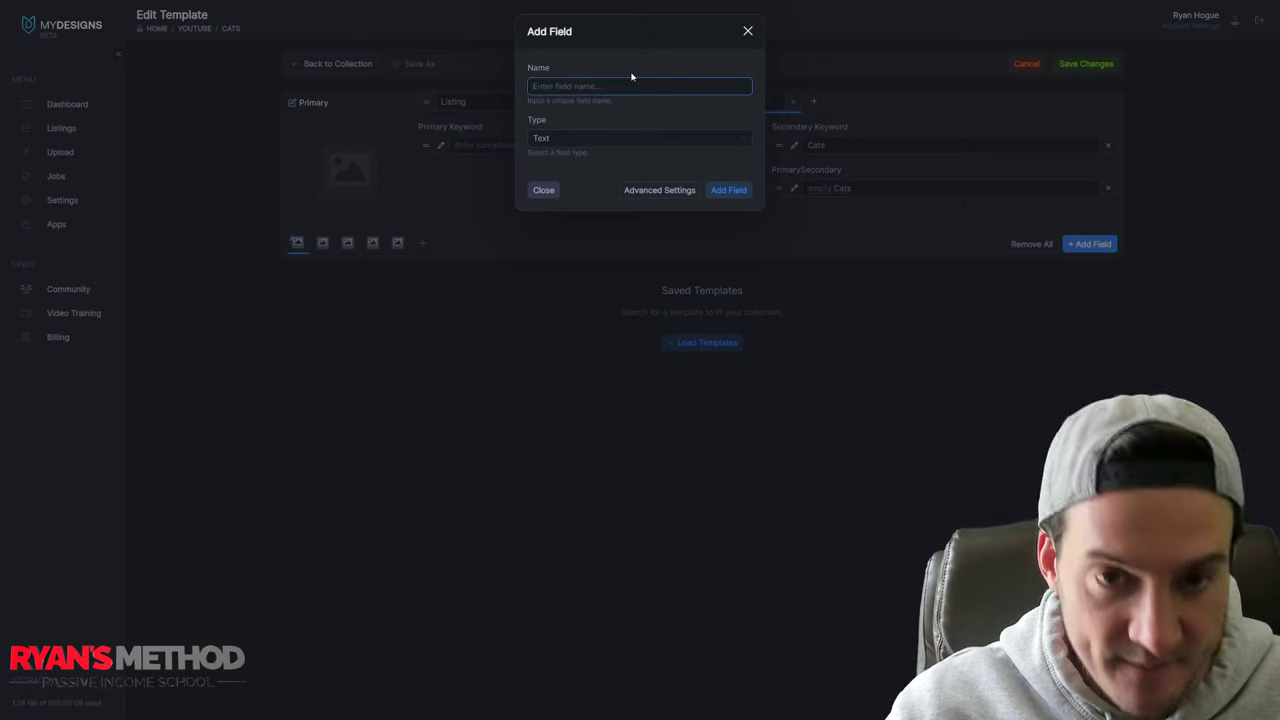
- Add a 'File Extensions' field and delete the FORMAT section from the Notepad++ notes
text(P)
text(ile)
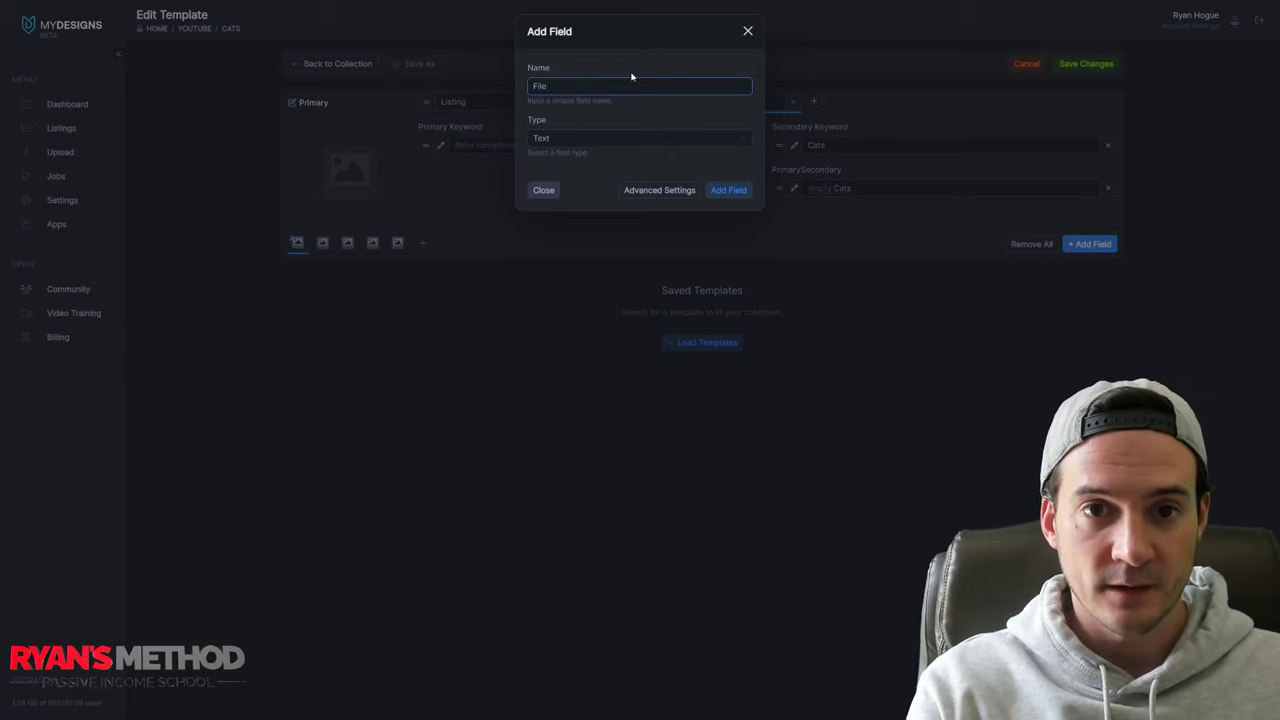
text( Extension)
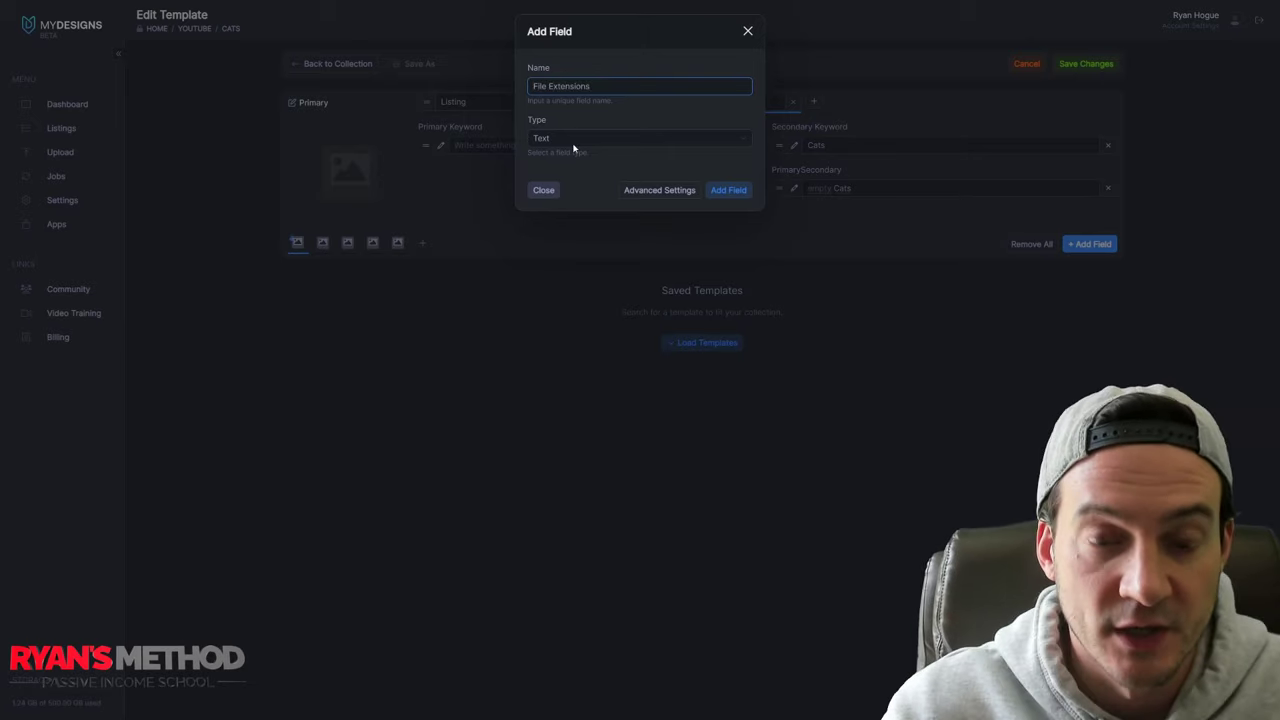
text(s)
click(728, 190)
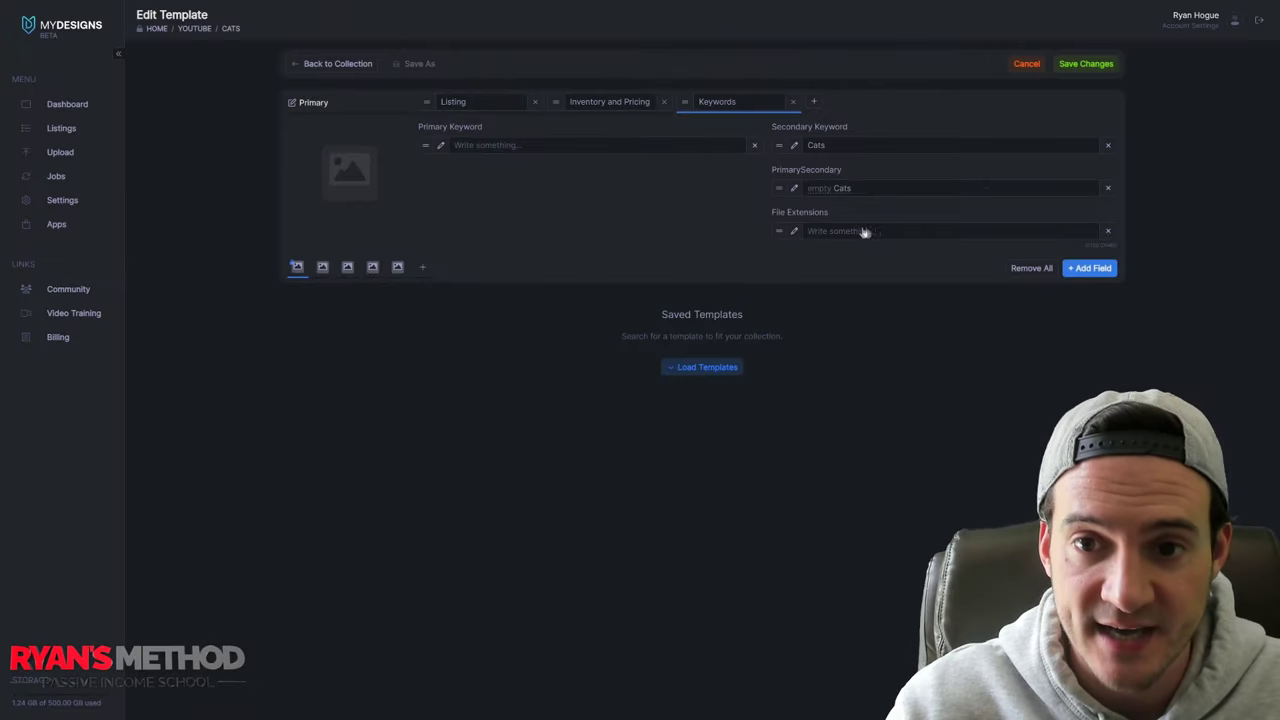
key(alt+Tab)
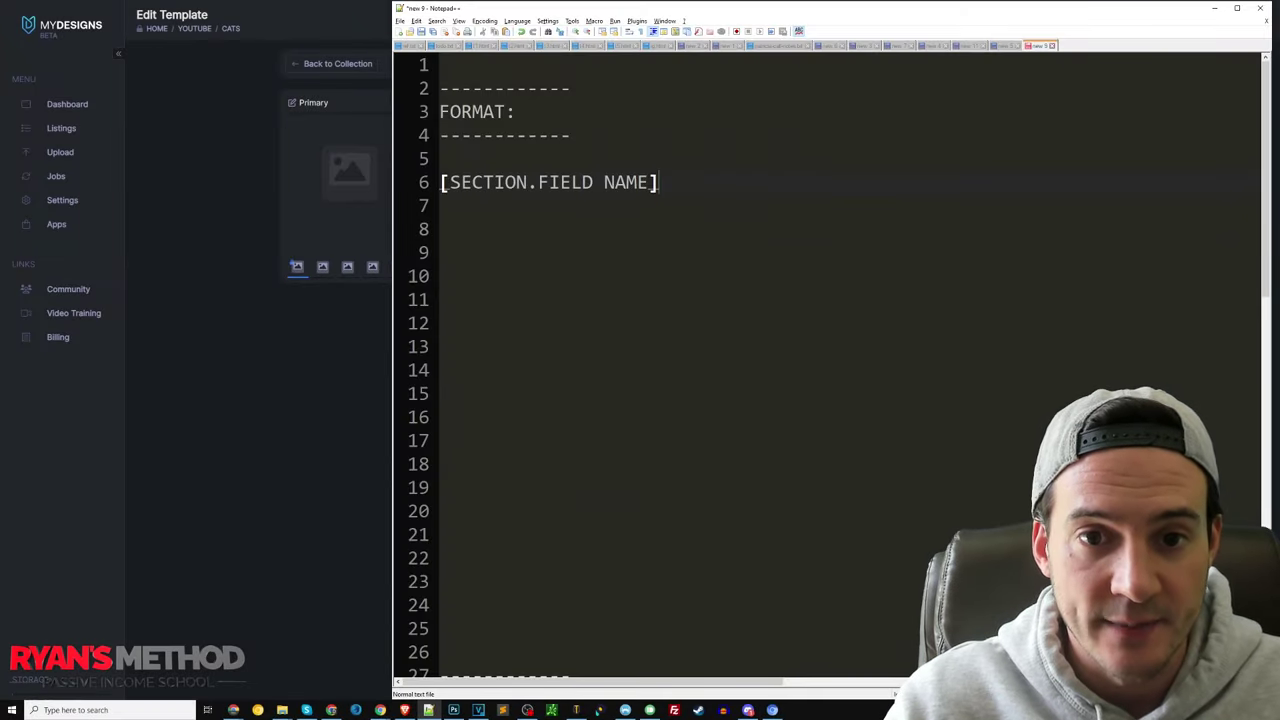
scroll(830, 370, down, 3)
drag(430, 409, 428, 73)
key(Delete)
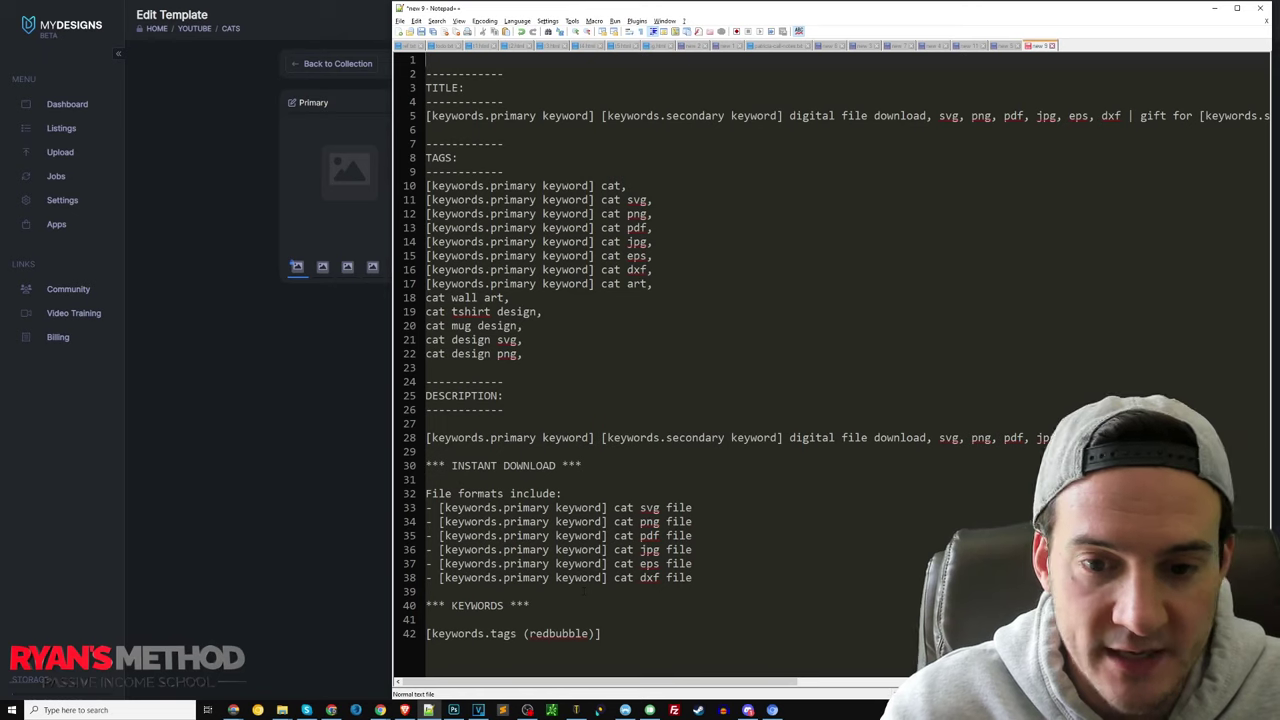
- Copy the format list 'svg, png, pdf, jpg, eps, dxf' from the notes into File Extensions
drag(938, 437, 1122, 437)
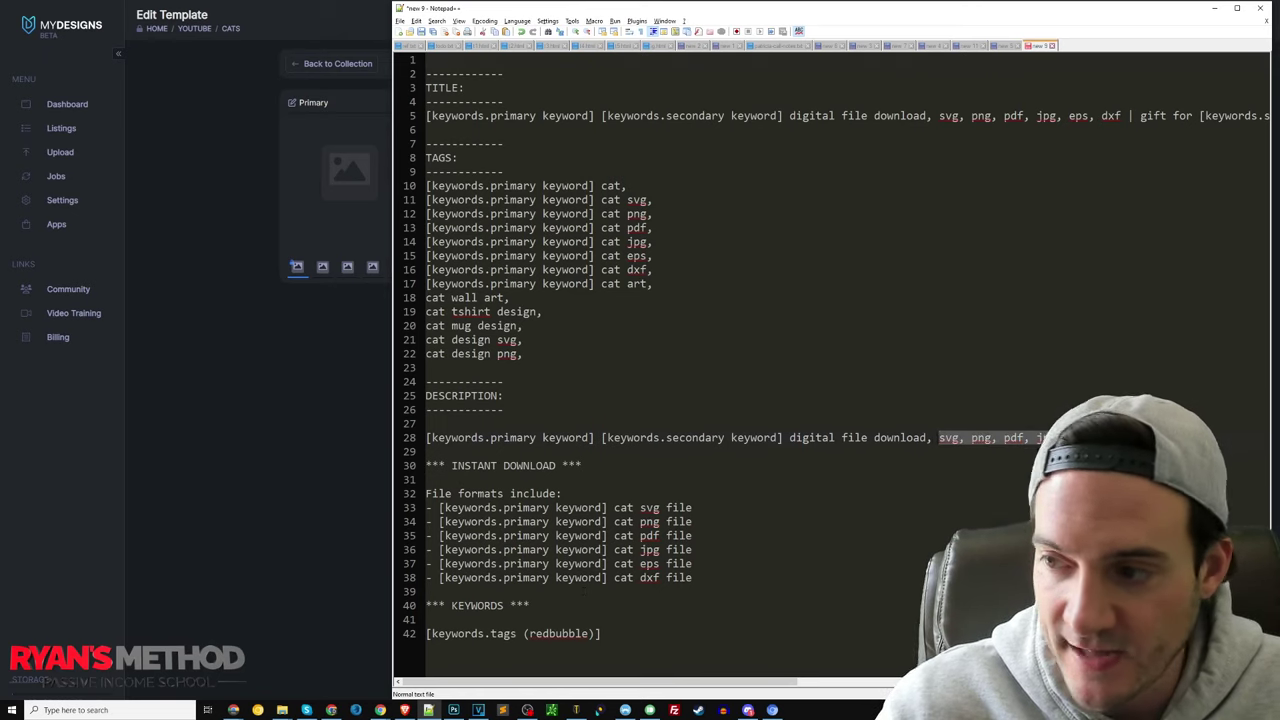
click(384, 258)
click(1000, 231)
text(svg, png, pdf, jpg, eps, dxf)
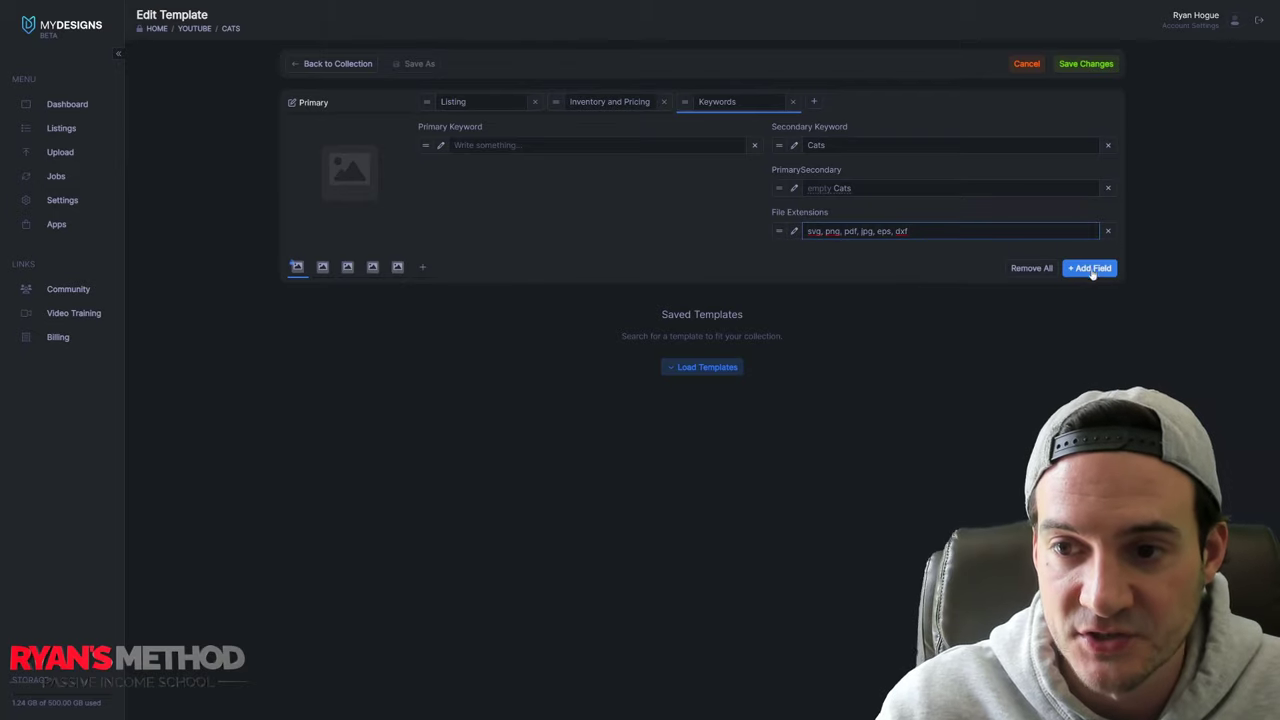
click(1090, 268)
- Add a Tags-type field named 'Redbubble (Tags)' to the Keywords section
click(640, 86)
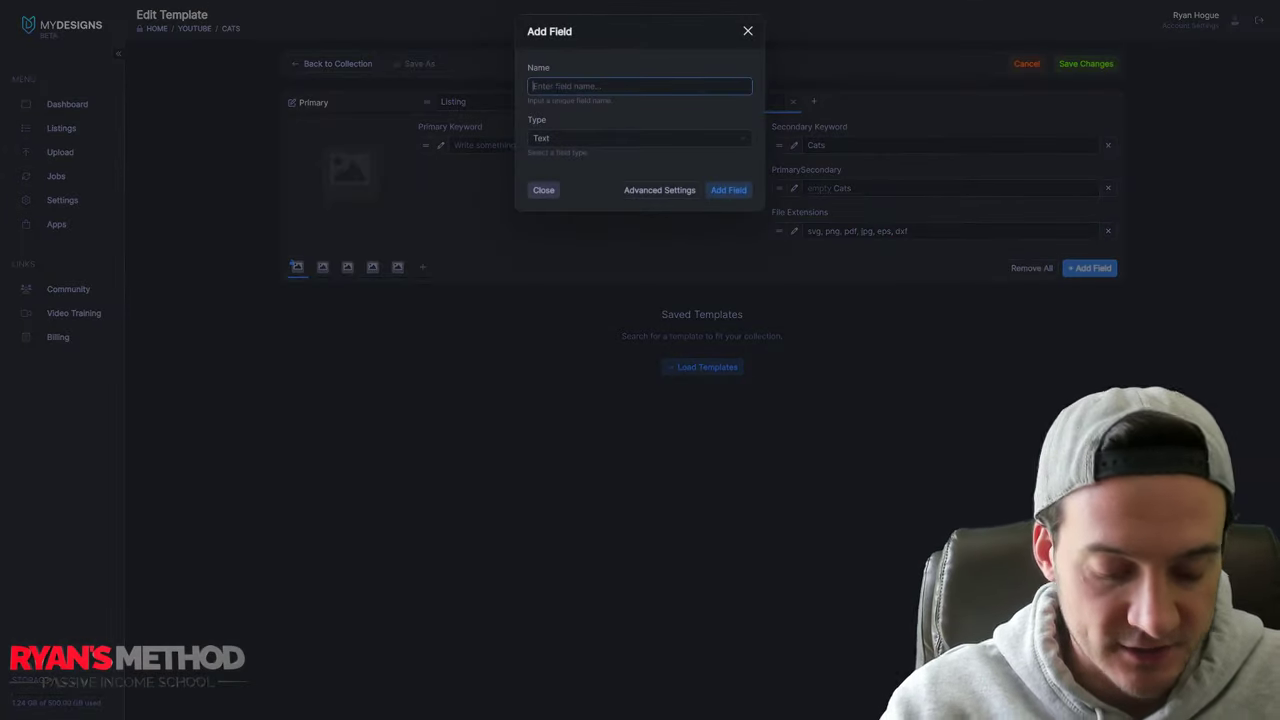
text(Redbubble (Tags)
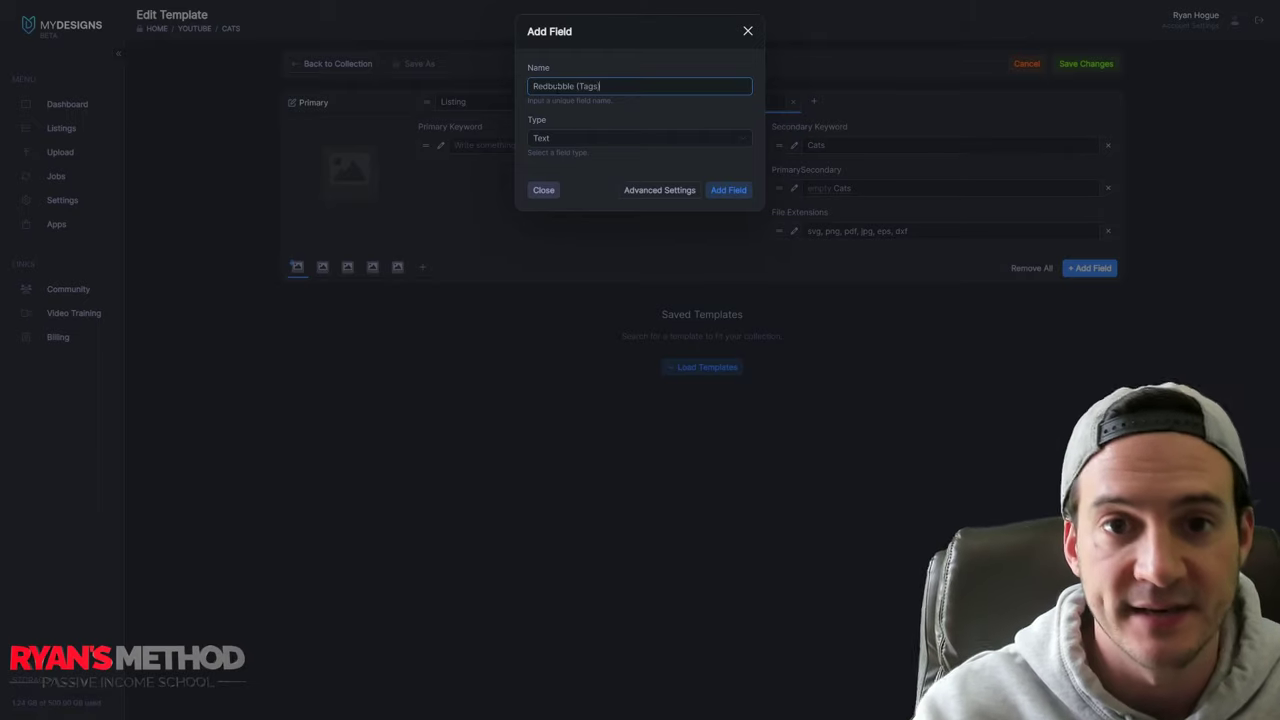
click(599, 141)
click(600, 171)
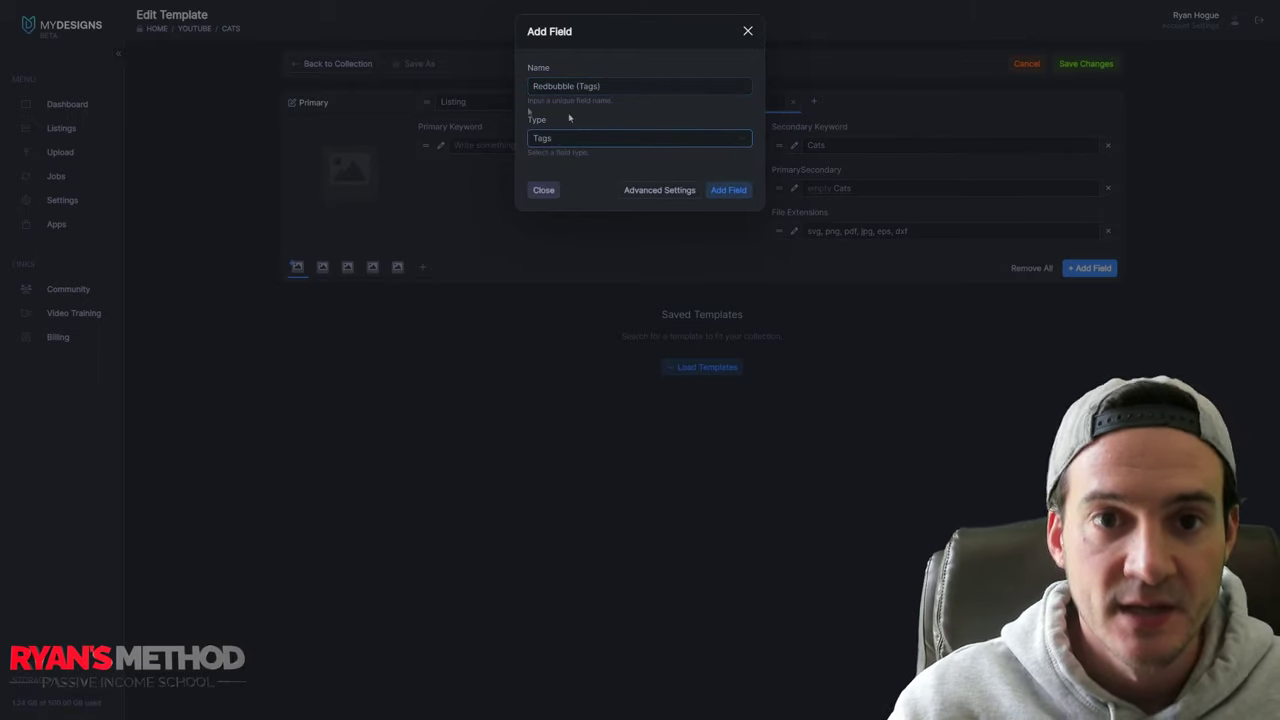
drag(552, 67, 502, 71)
click(736, 193)
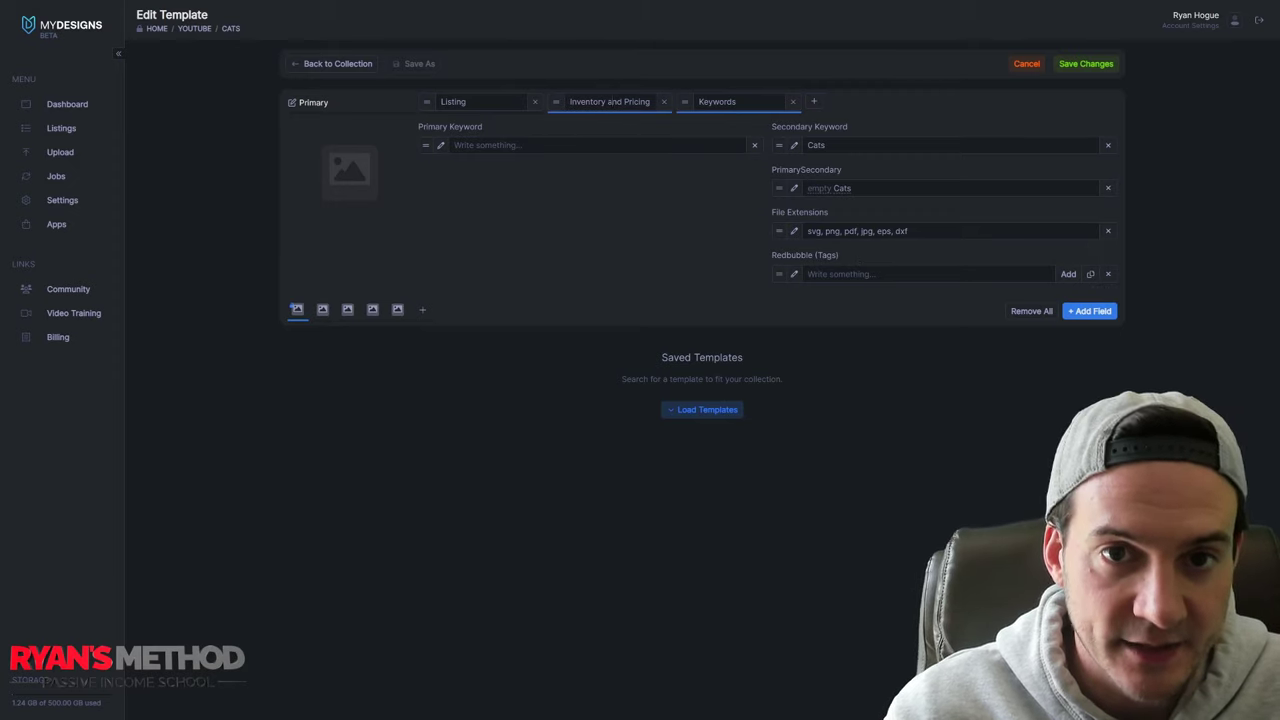
click(615, 102)
- Paste the keyword-driven title from the notes into the template's Title field
click(475, 101)
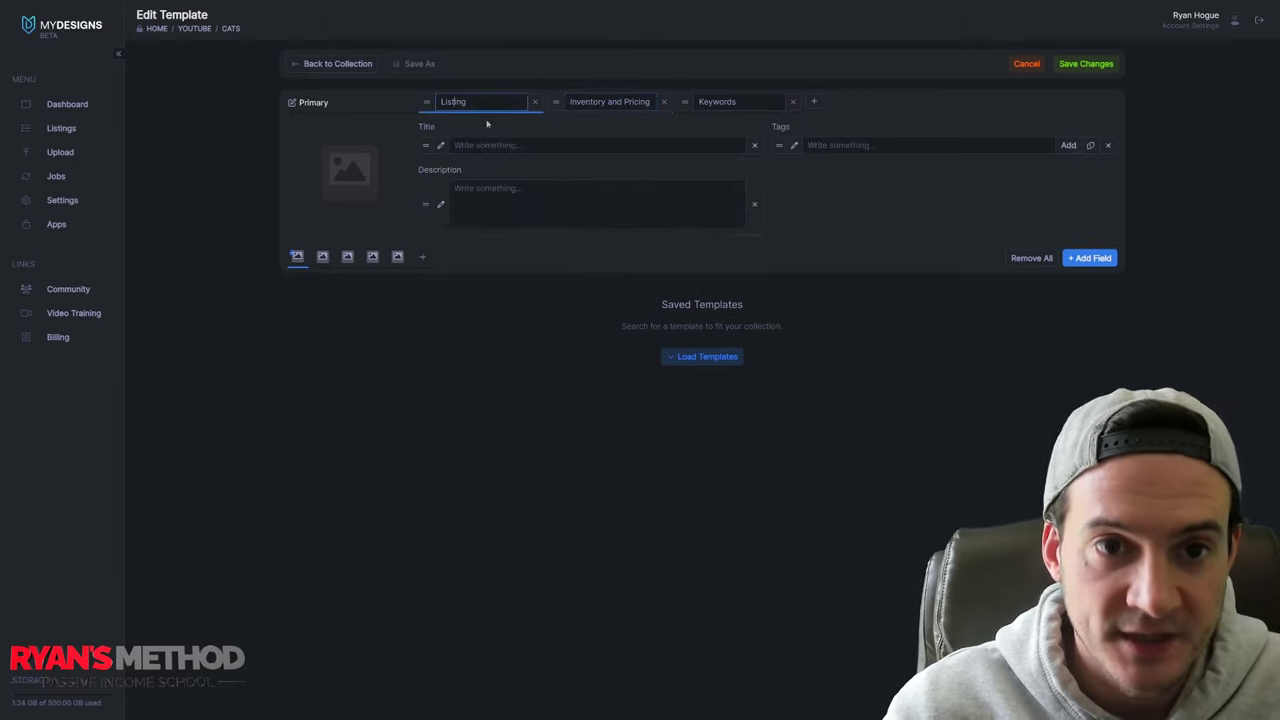
key(alt+Tab)
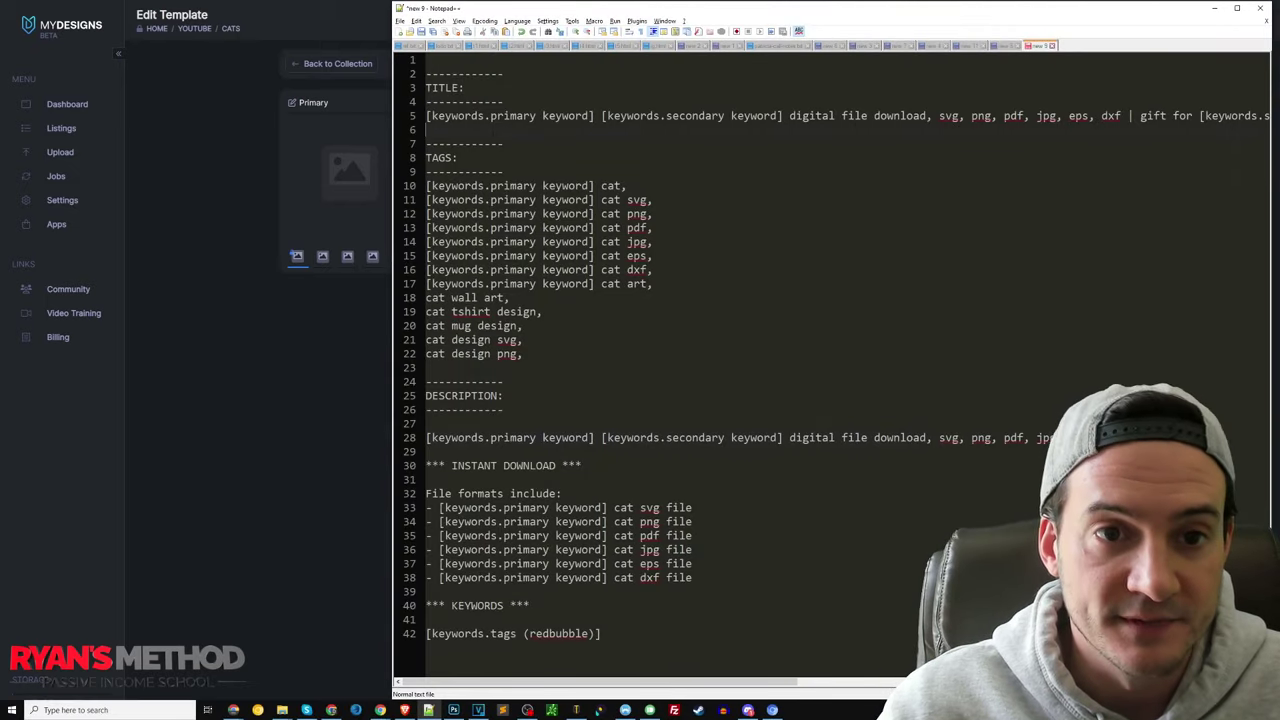
key(alt+Tab)
key(ctrl+v)
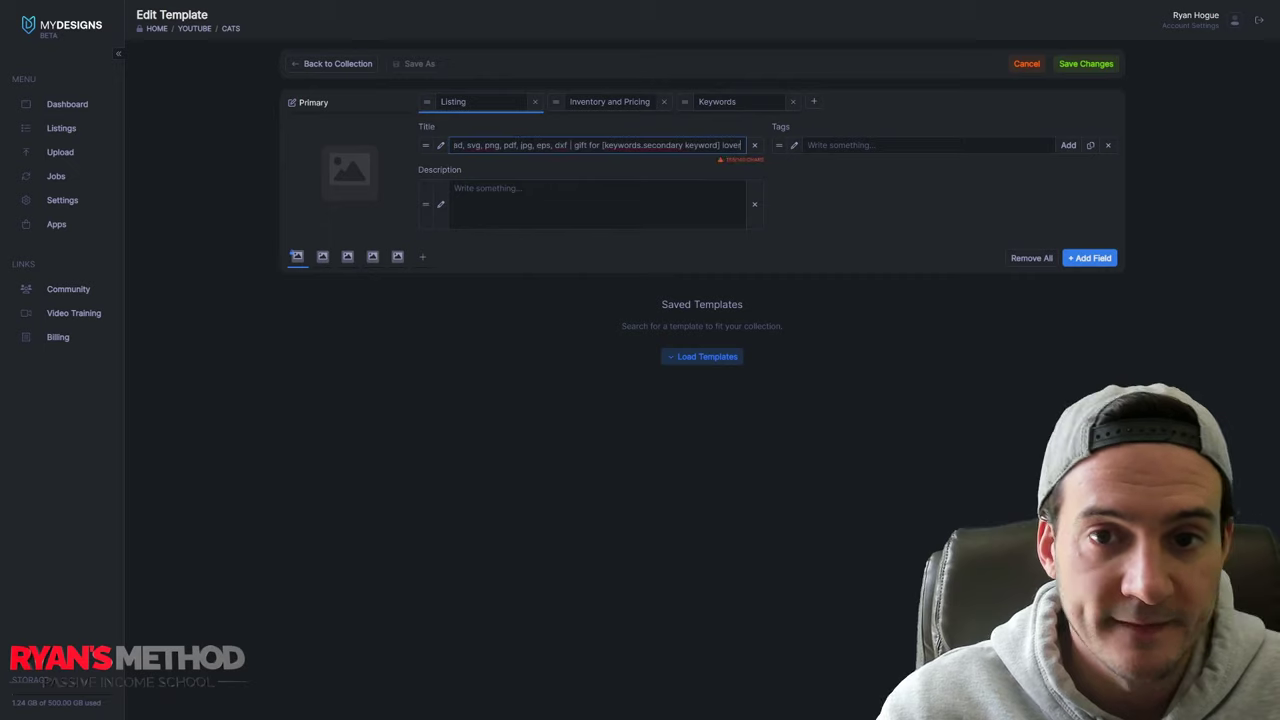
- Copy the cat tag lines from the notes into Tags as tag entries
key(alt+Tab)
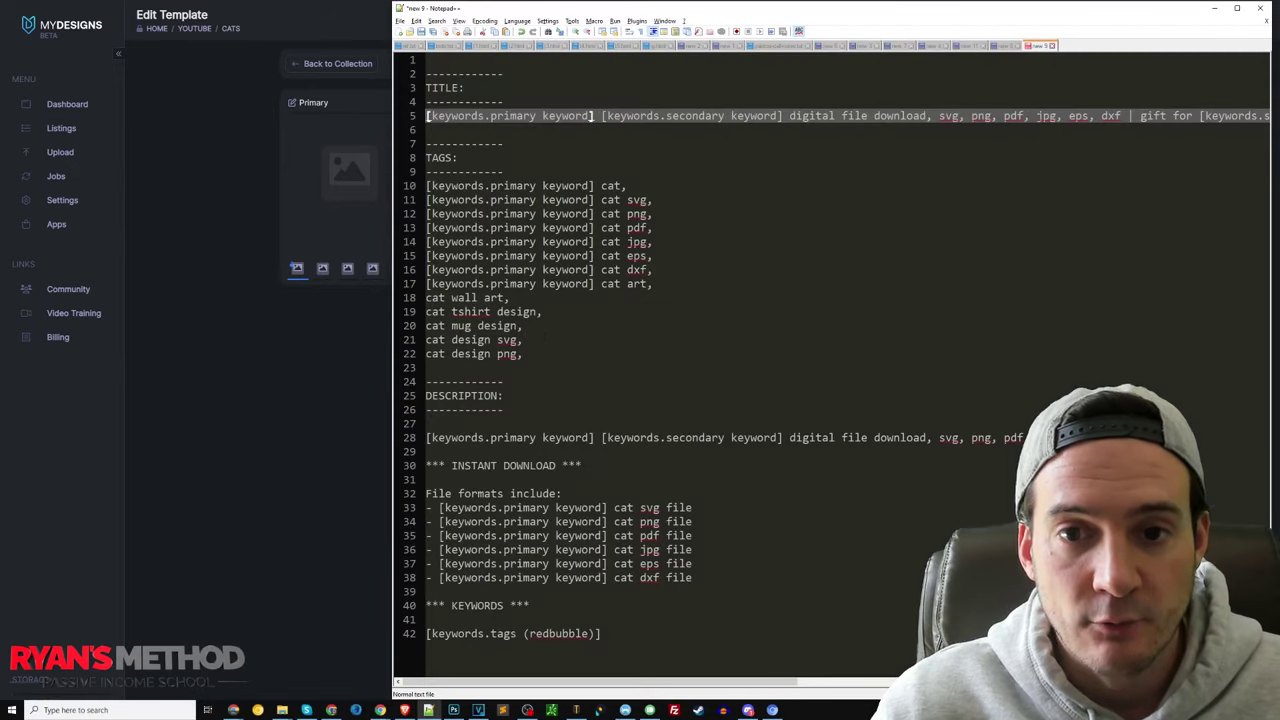
drag(530, 354, 426, 186)
key(ctrl+c)
key(alt+Tab)
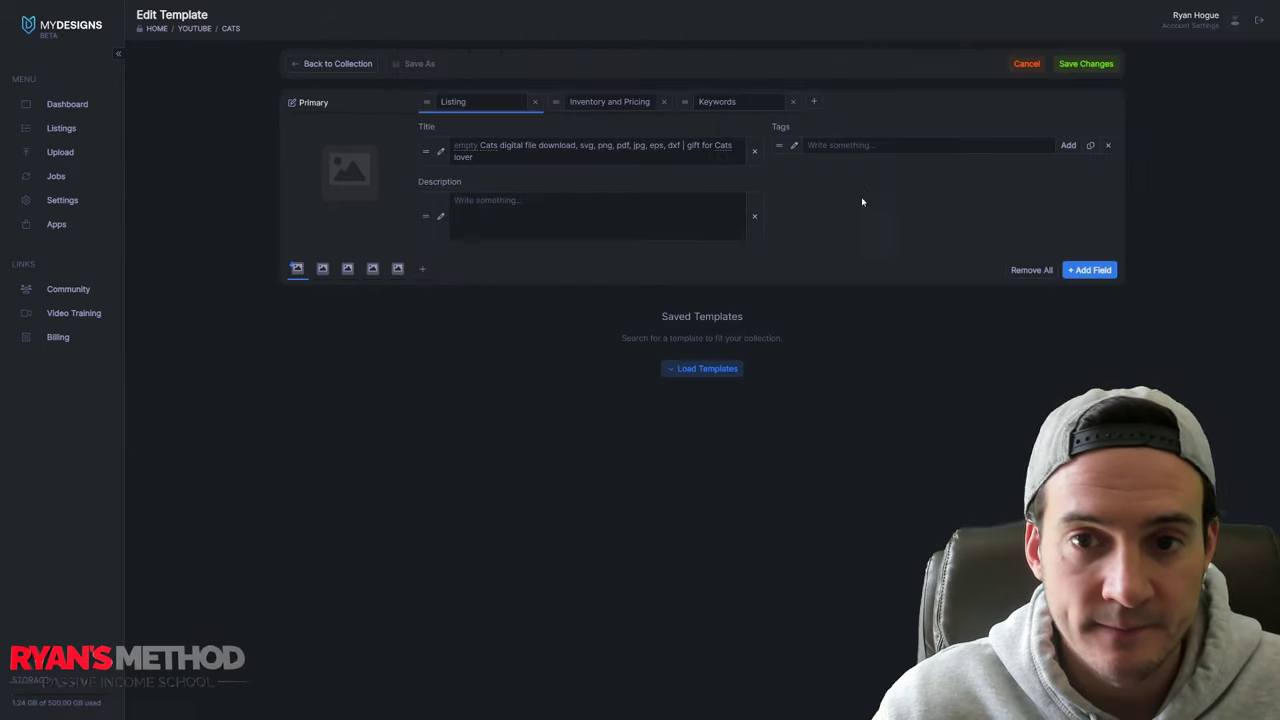
key(ctrl+v)
key(Return)
- Paste the description ending with the INSTANT DOWNLOAD section into Description and save
key(alt+Tab)
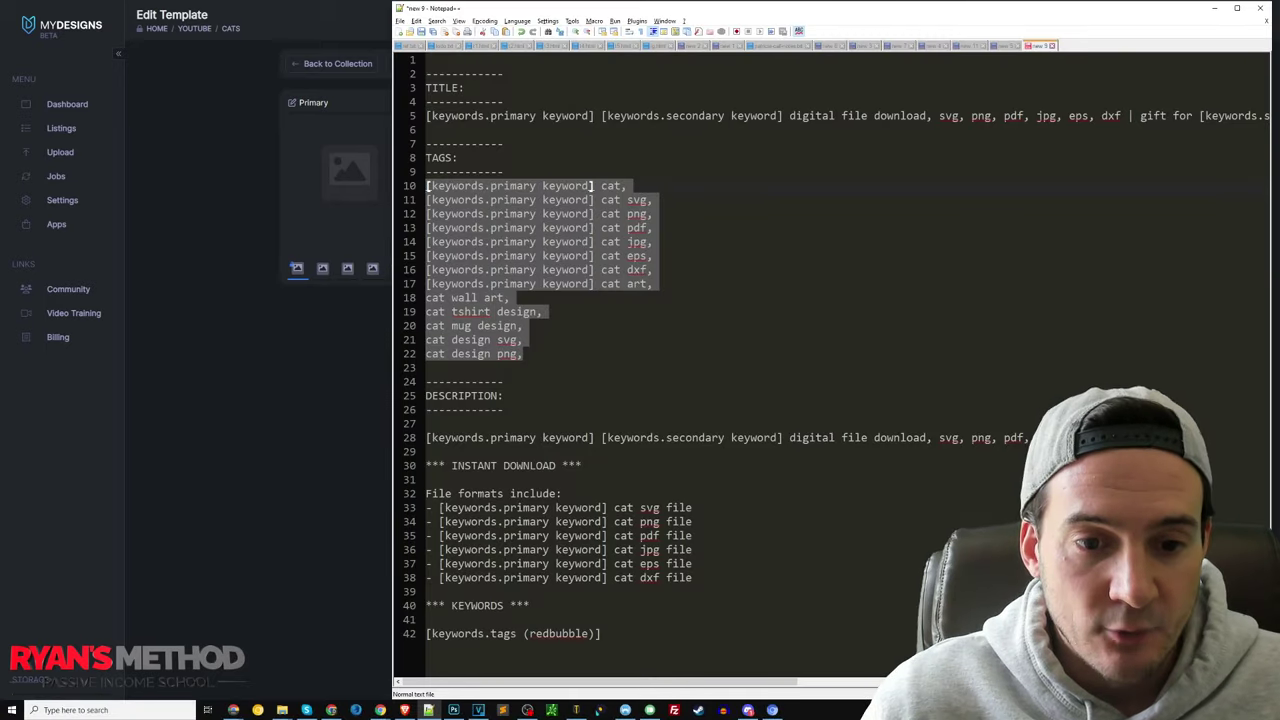
drag(600, 633, 426, 438)
key(ctrl+c)
key(alt+Tab)
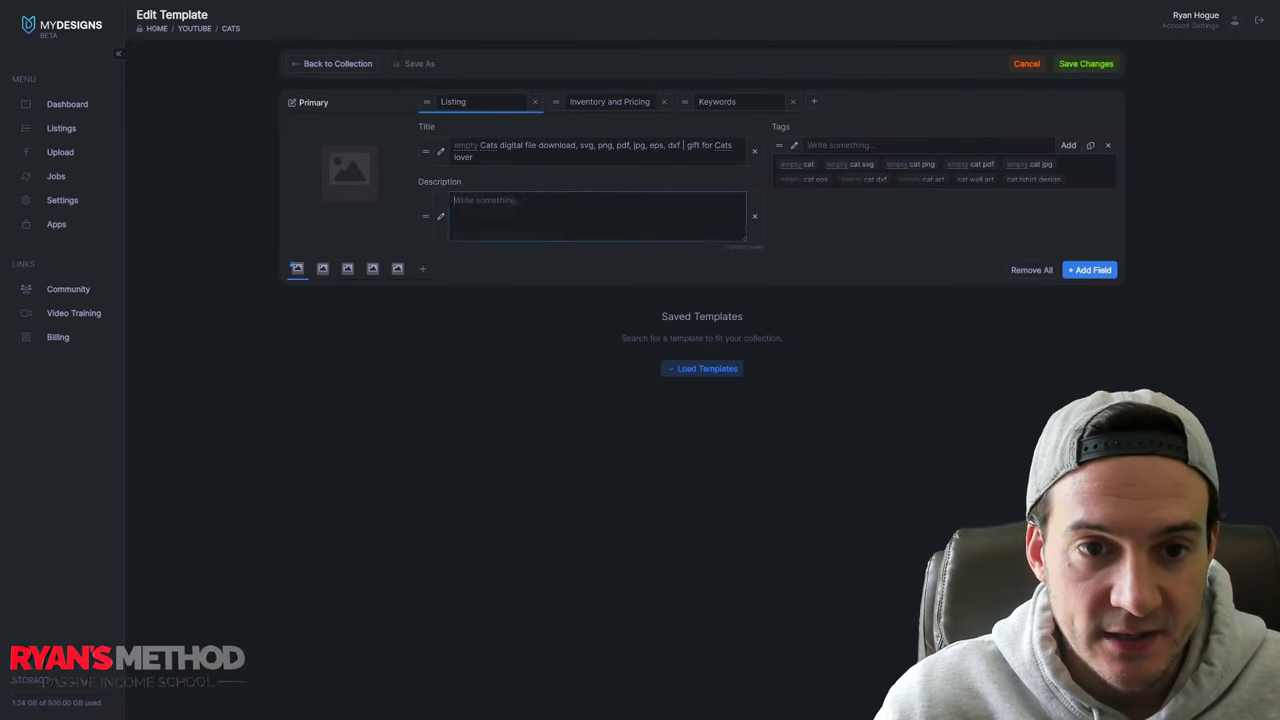
key(ctrl+v)
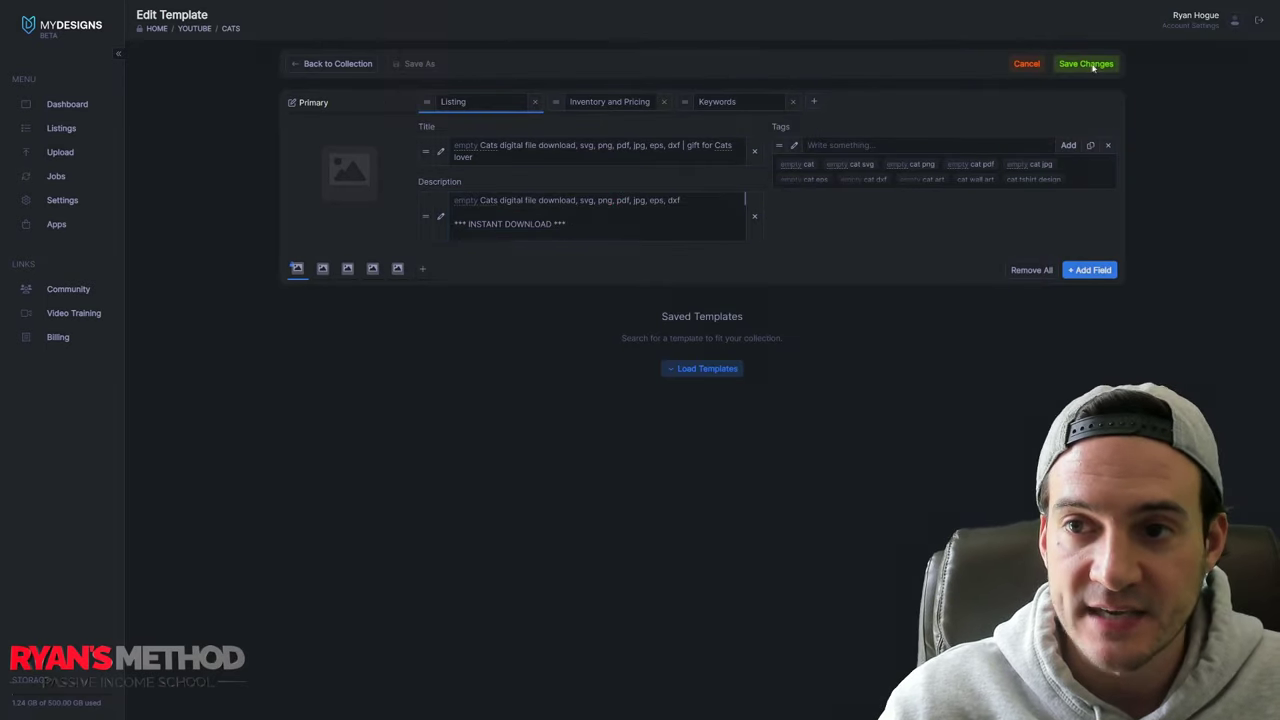
click(1085, 63)
click(585, 87)
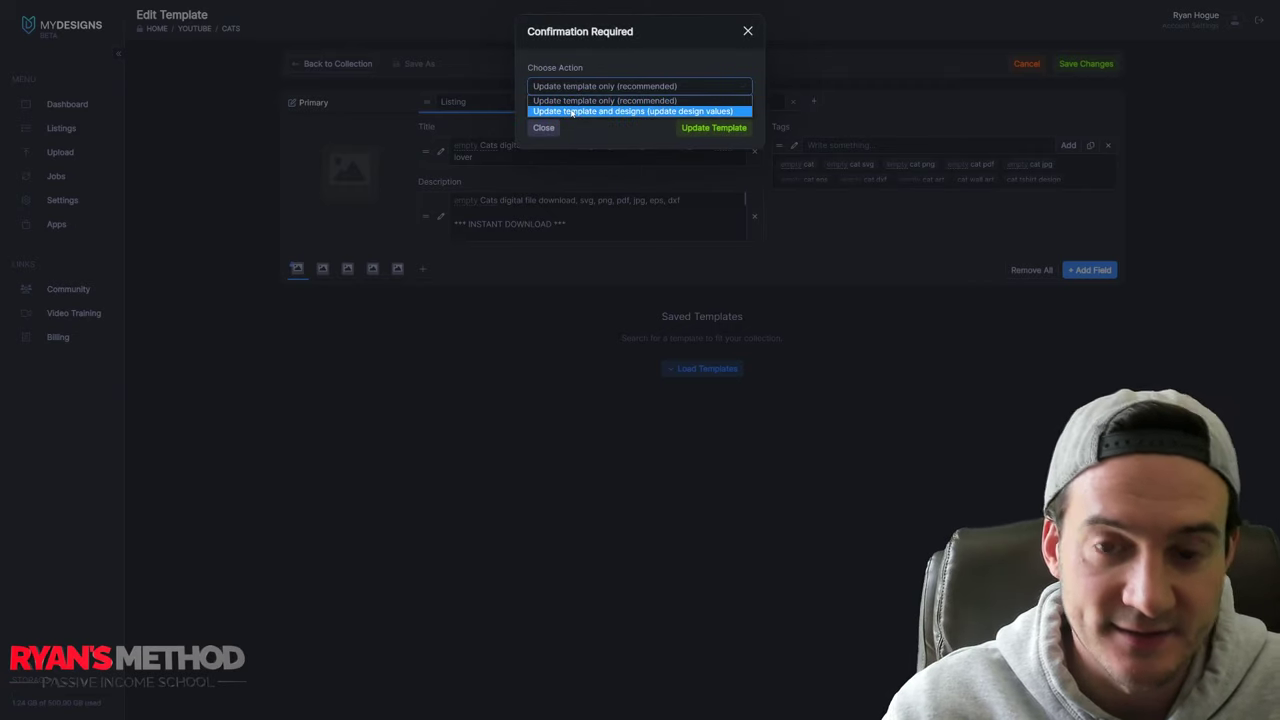
- Apply the template update to all six cat designs, then select every listing
click(572, 111)
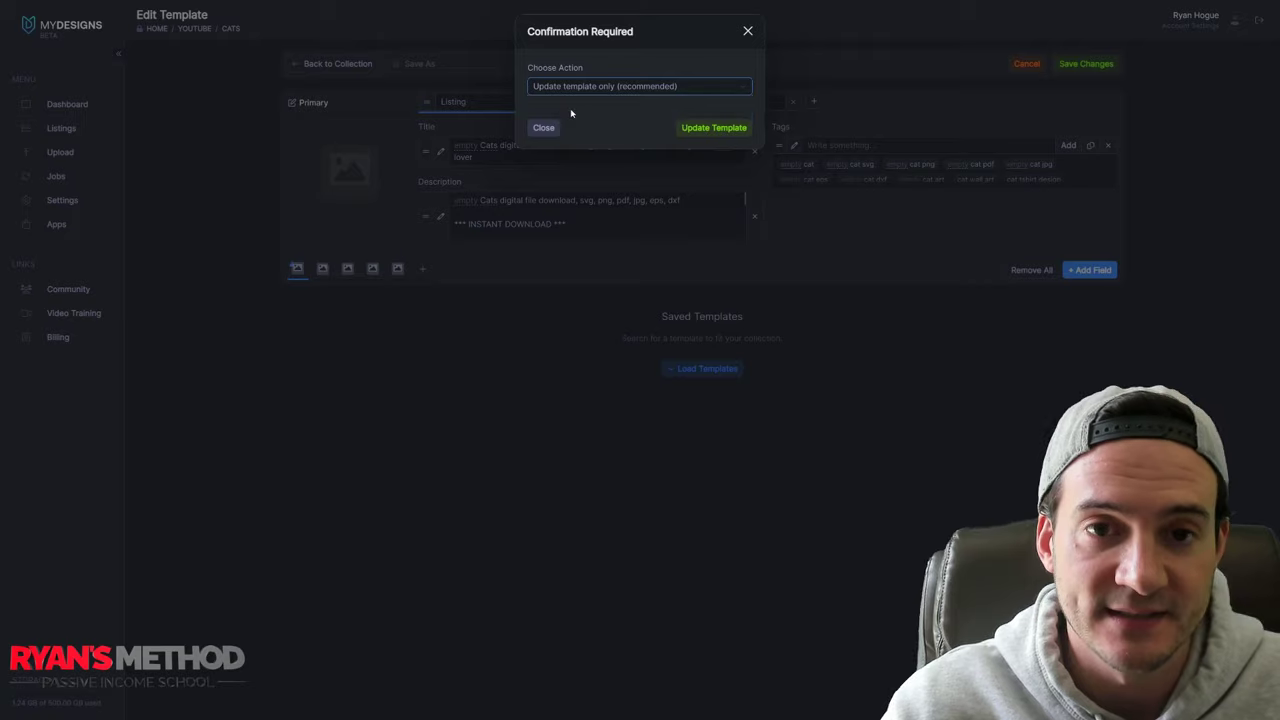
click(710, 128)
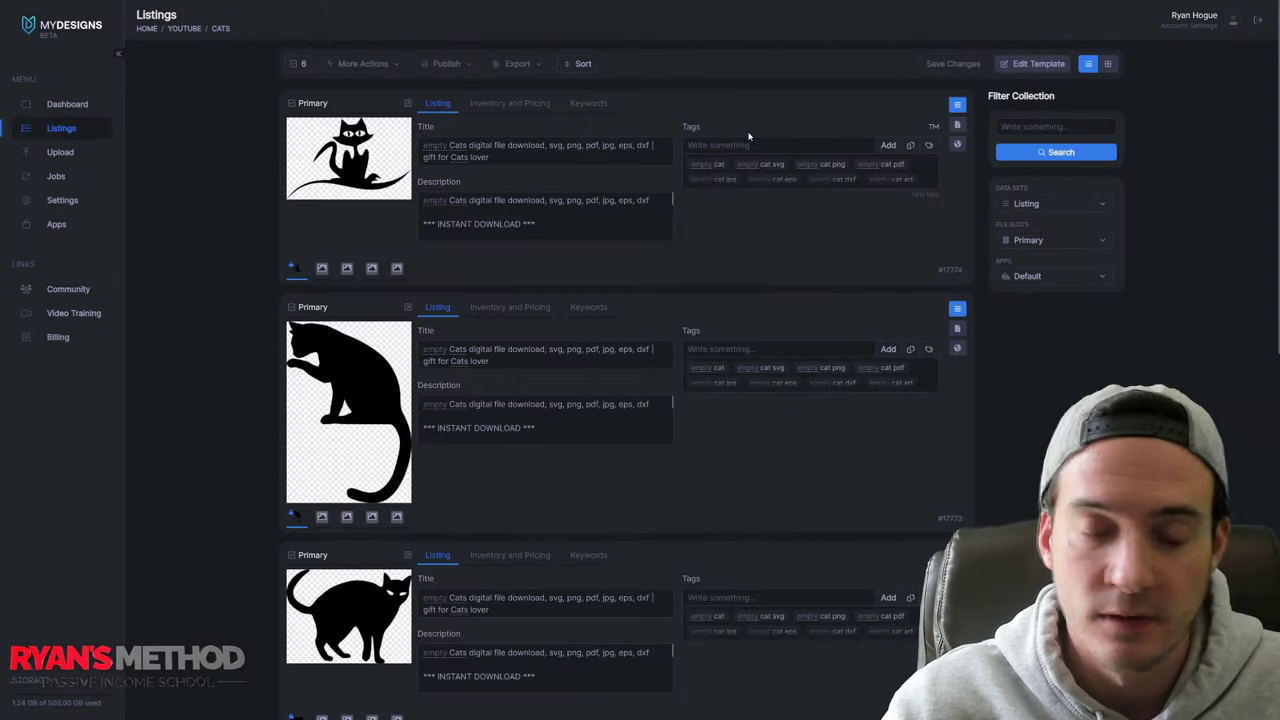
scroll(1003, 307, down, 1)
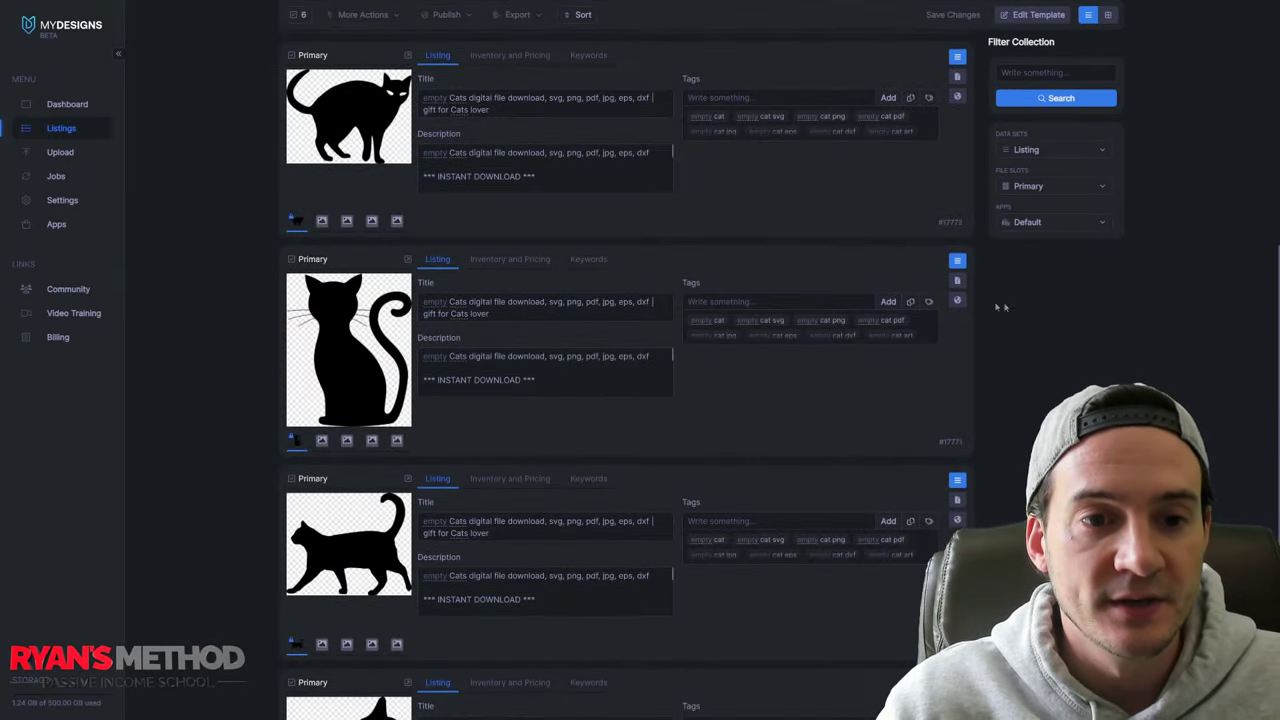
scroll(640, 240, up, 1)
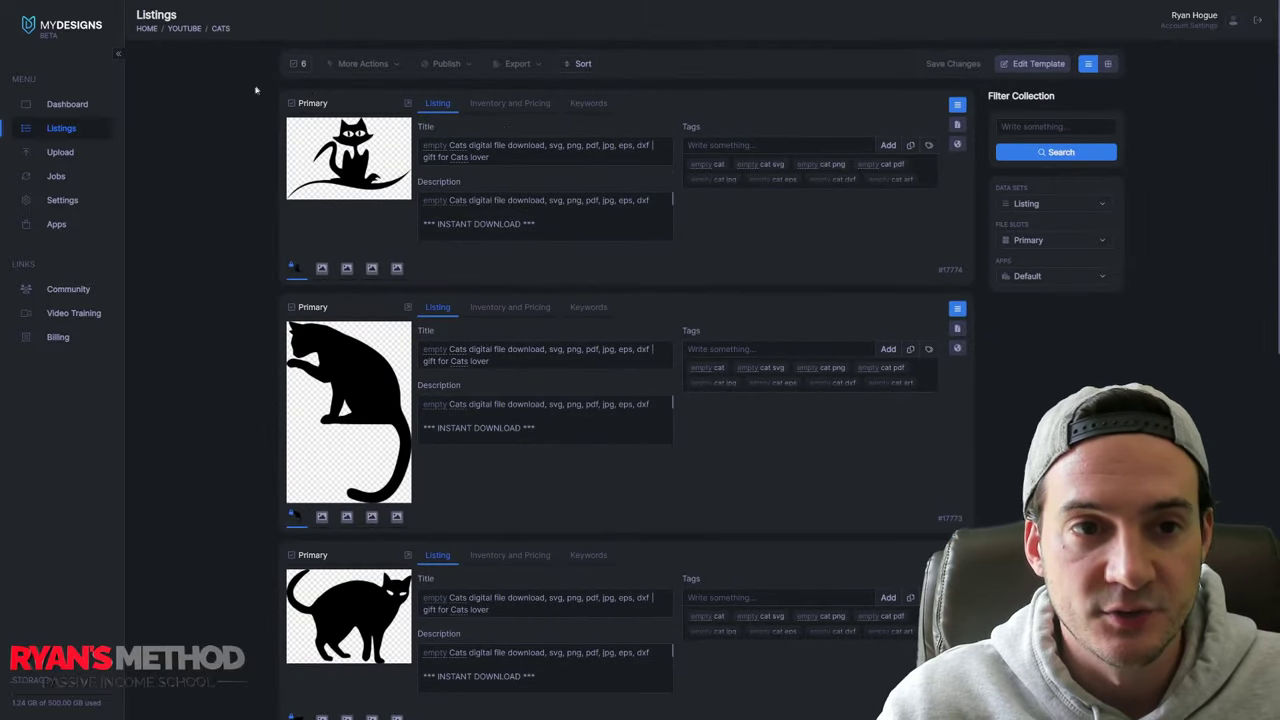
click(293, 64)
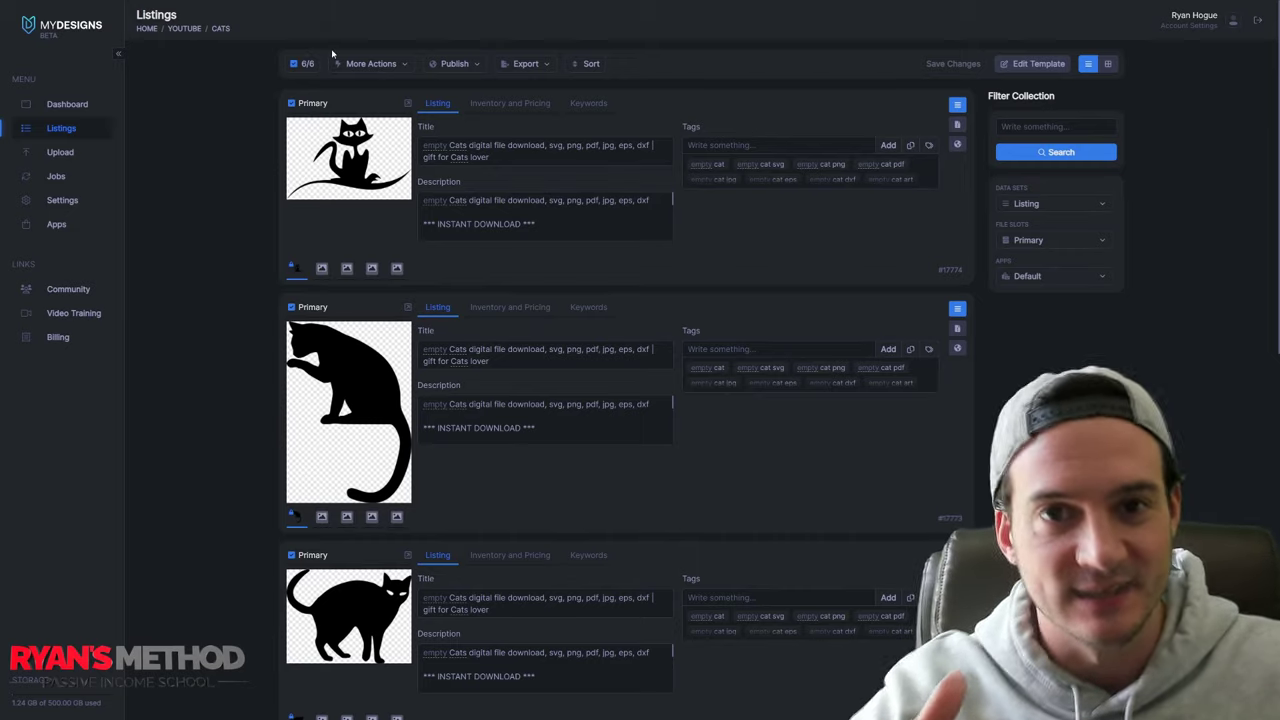
- Start a bulk edit of the six listings' Primary Keyword and add a variable to its value
click(375, 63)
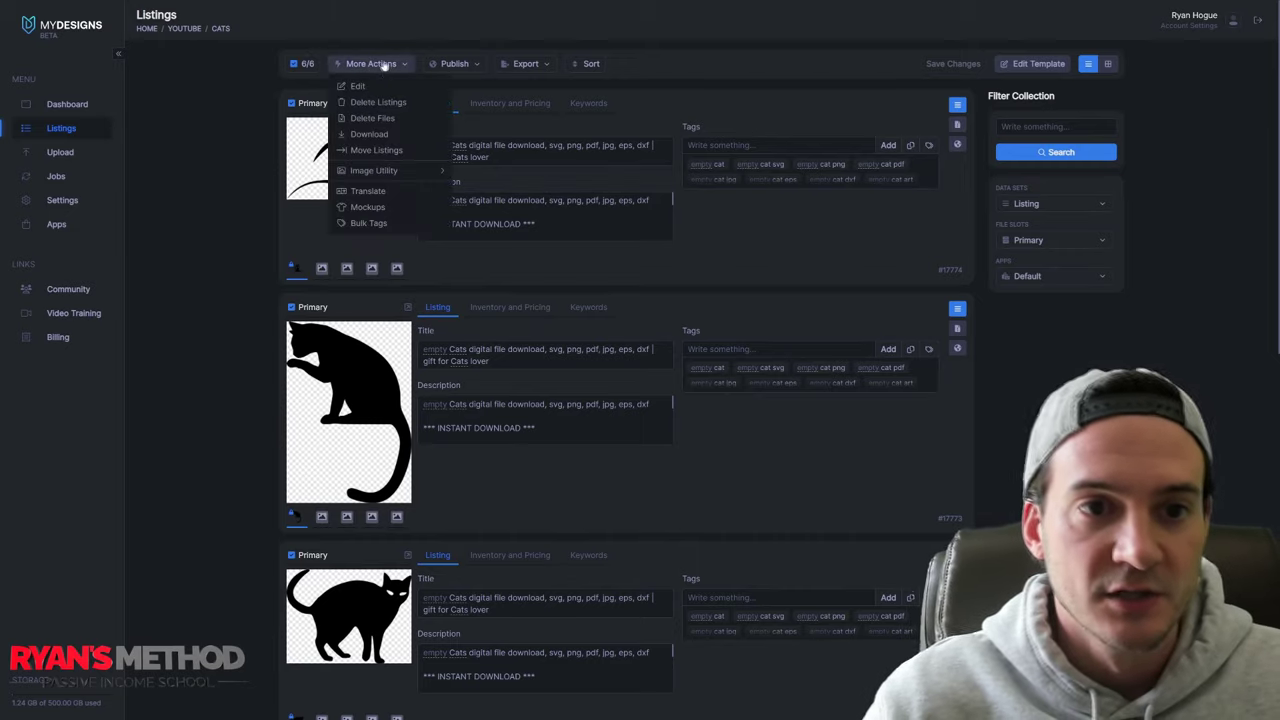
click(380, 85)
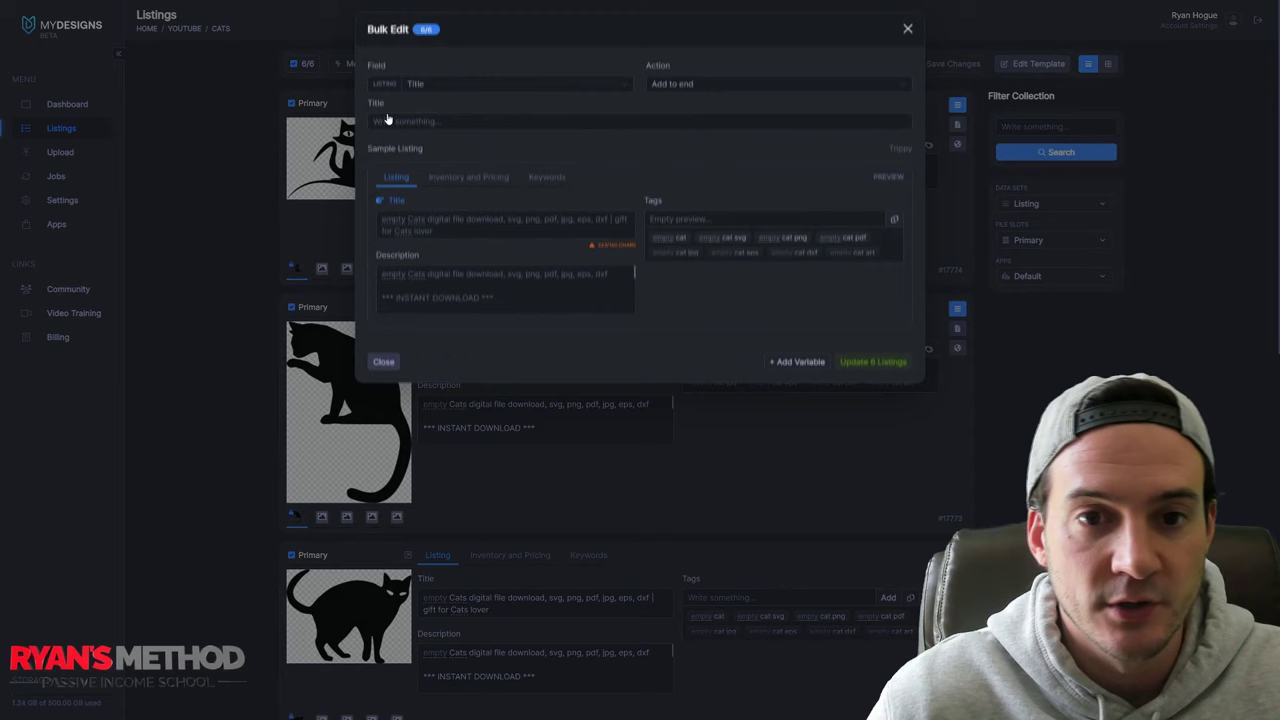
click(437, 92)
click(437, 158)
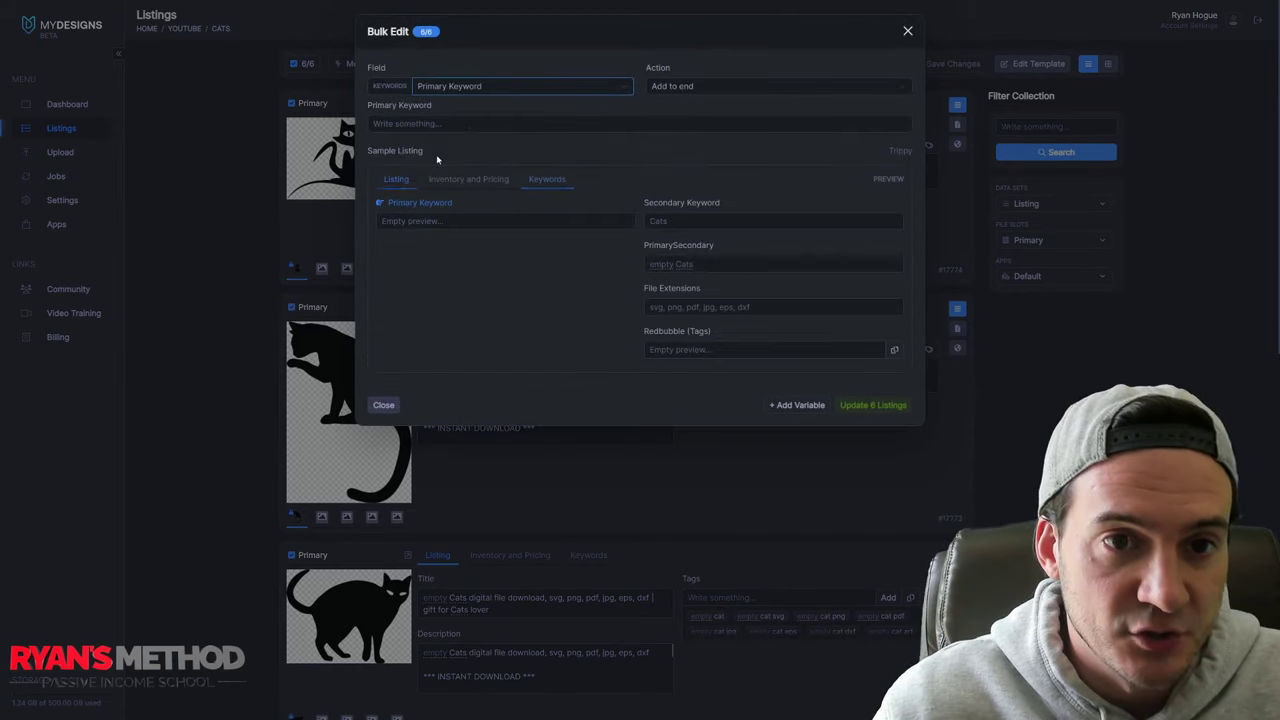
click(799, 406)
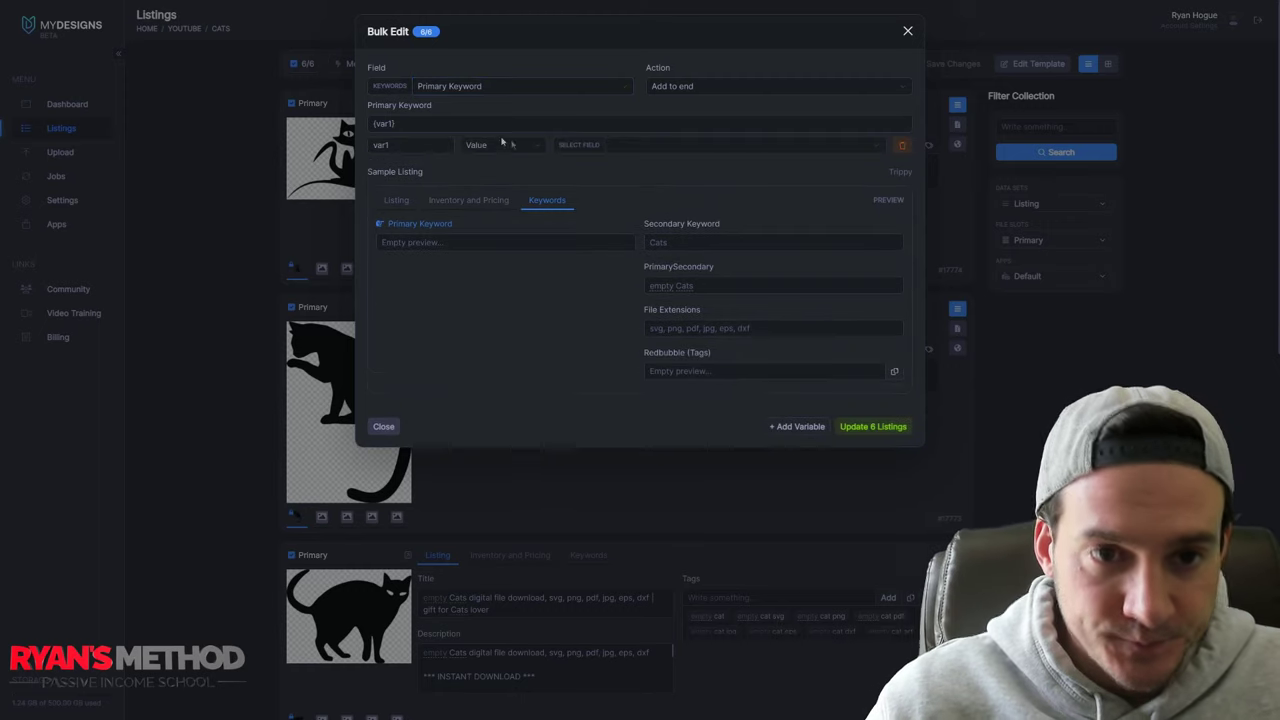
drag(368, 106, 433, 106)
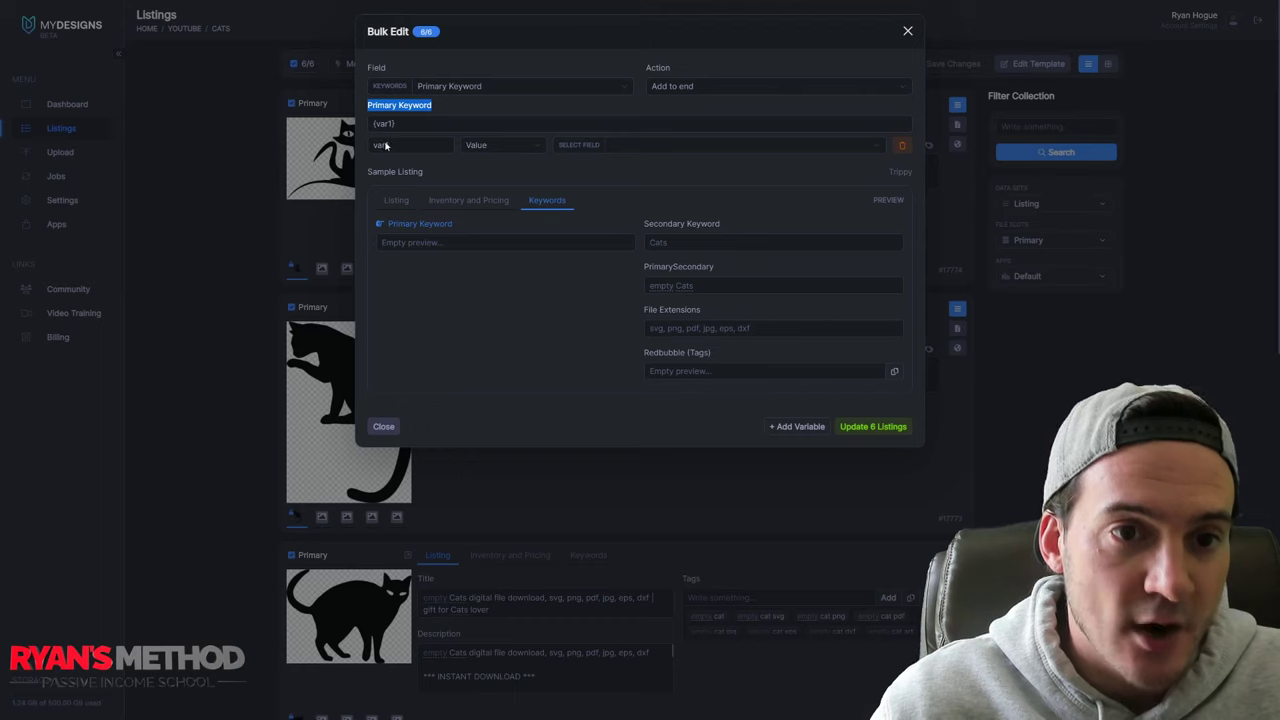
- Source the variable from App > File Details > Primary > File Name
click(497, 144)
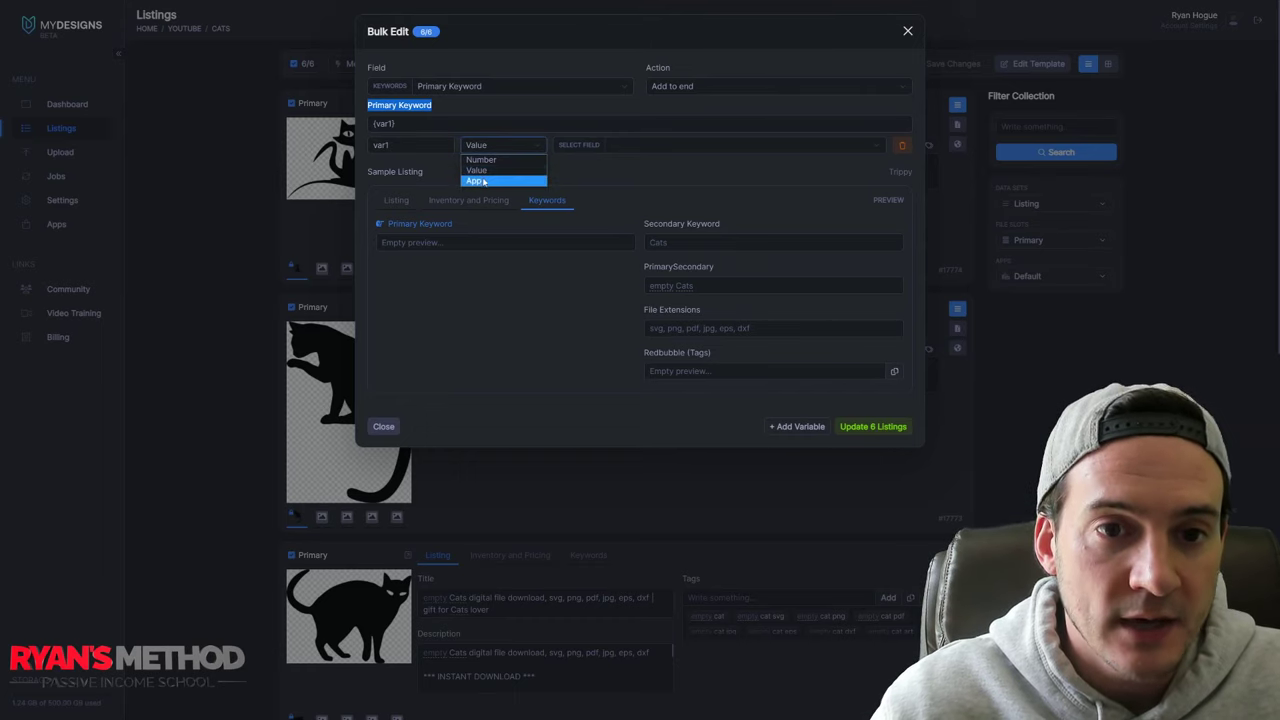
click(482, 177)
click(845, 148)
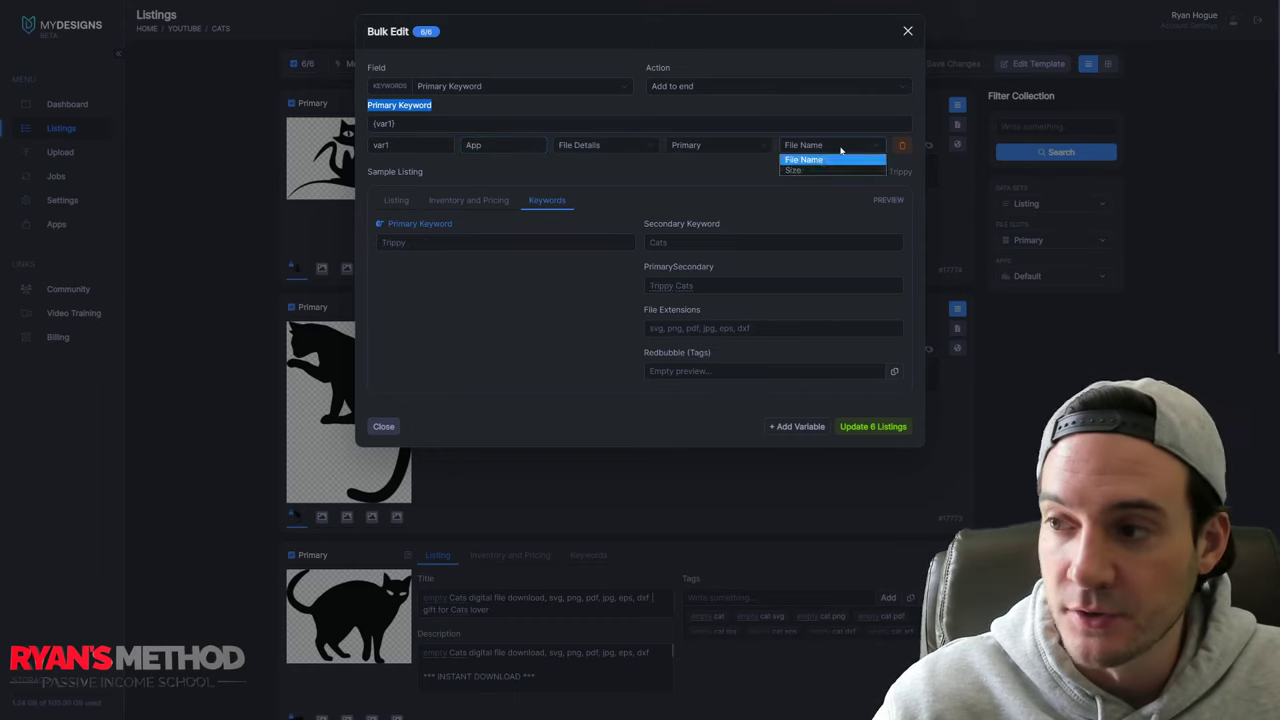
click(840, 149)
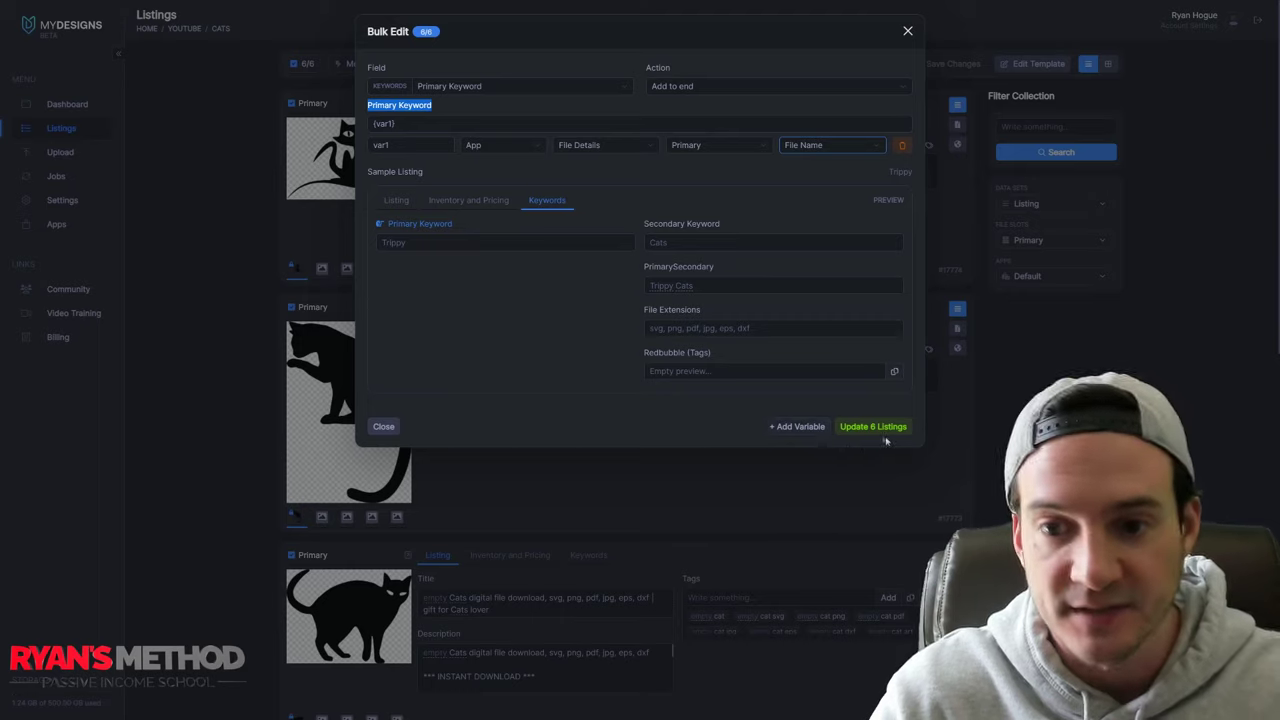
- Update all 6 listings with the file-name primary keyword and confirm
mouse_move(387, 224)
mouse_down()
mouse_move(469, 230)
mouse_move(381, 244)
mouse_up()
click(478, 292)
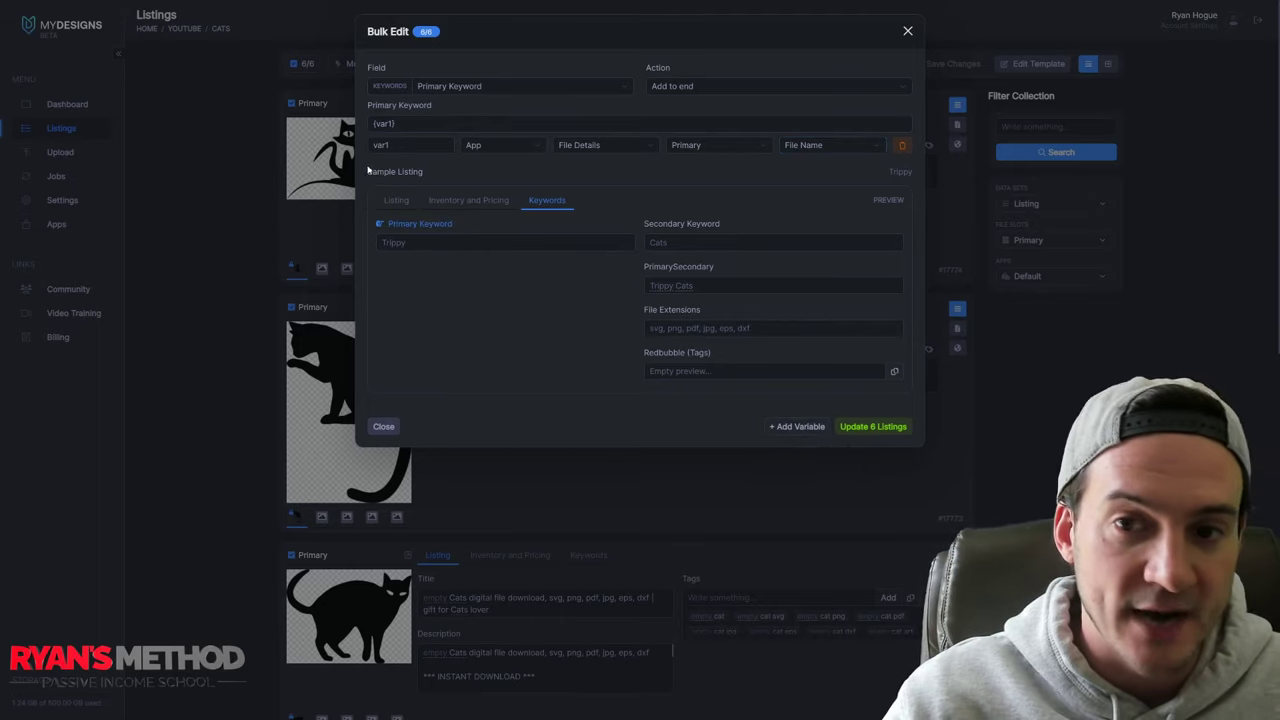
drag(368, 171, 521, 197)
click(860, 426)
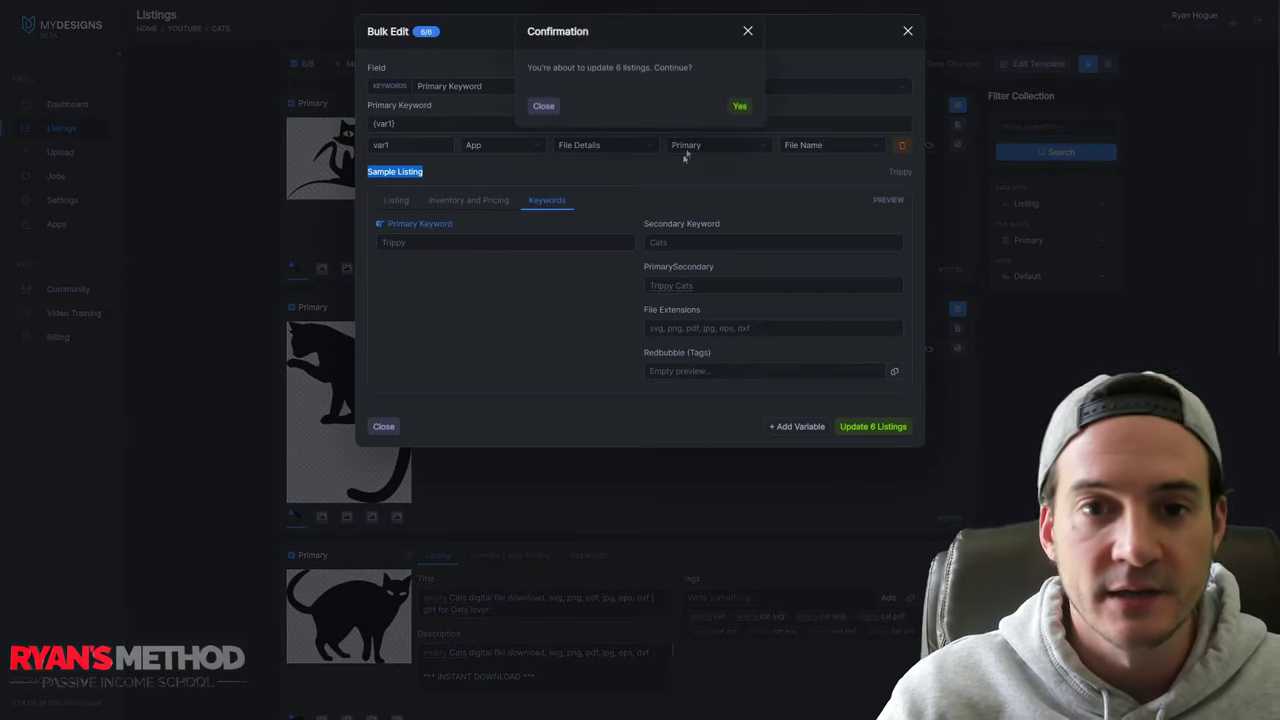
click(731, 107)
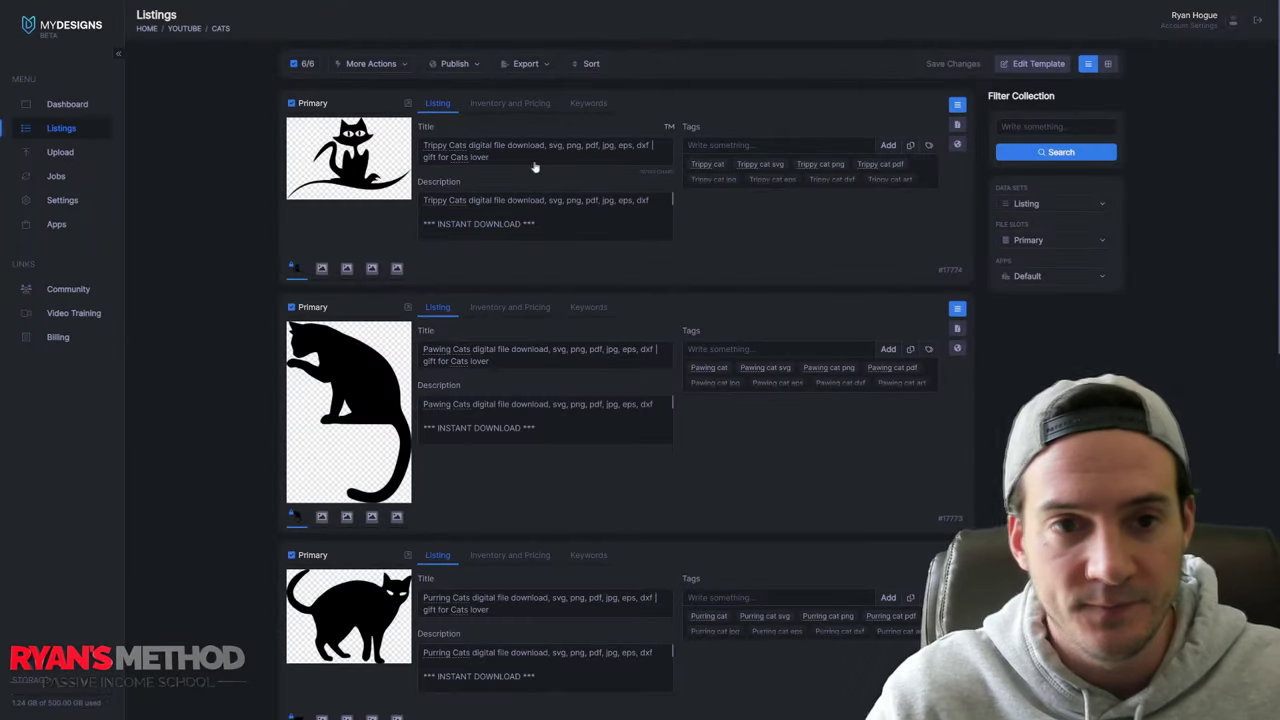
- Show the Keywords data set for the six cat listings
scroll(589, 232, down, 5)
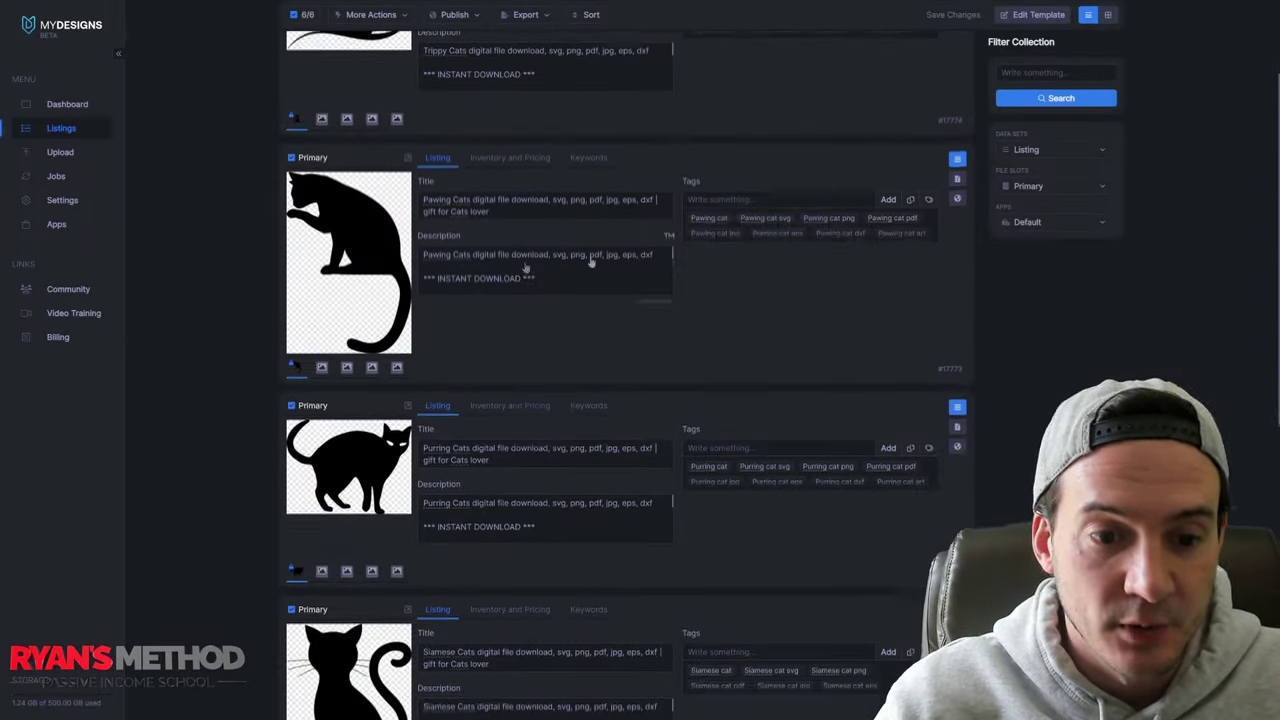
scroll(620, 360, up, 5)
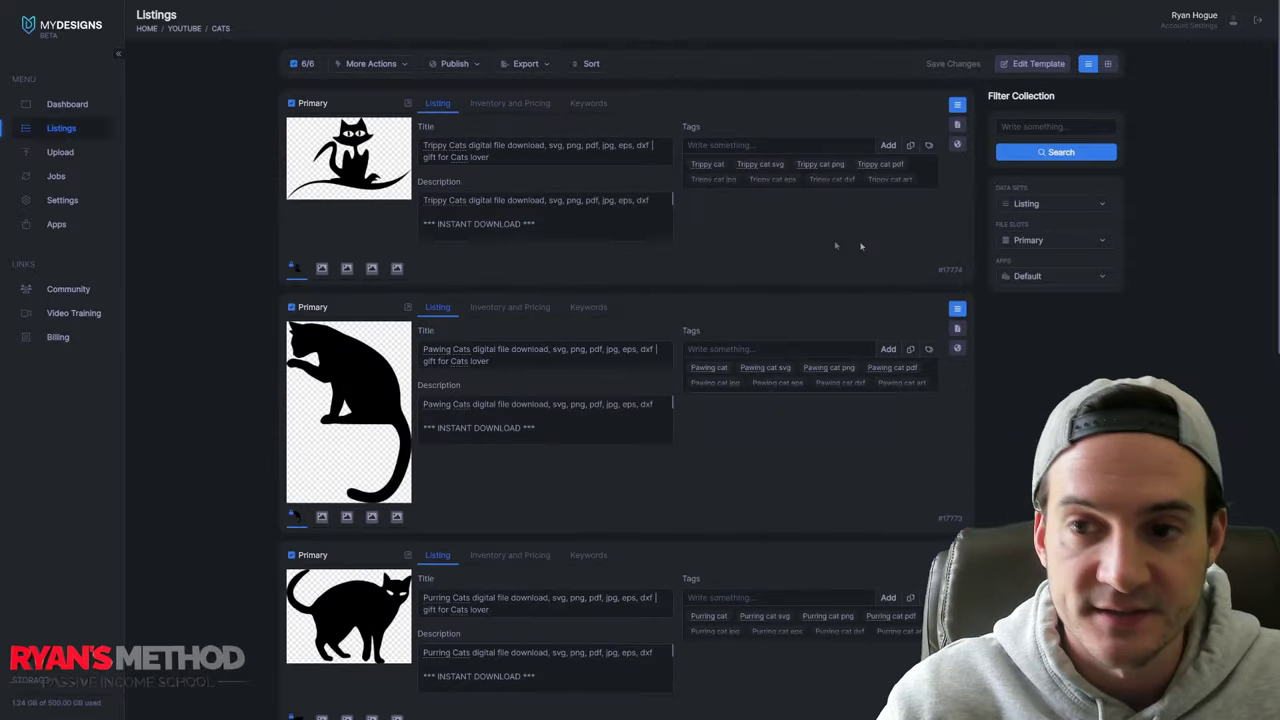
click(1040, 204)
click(1022, 258)
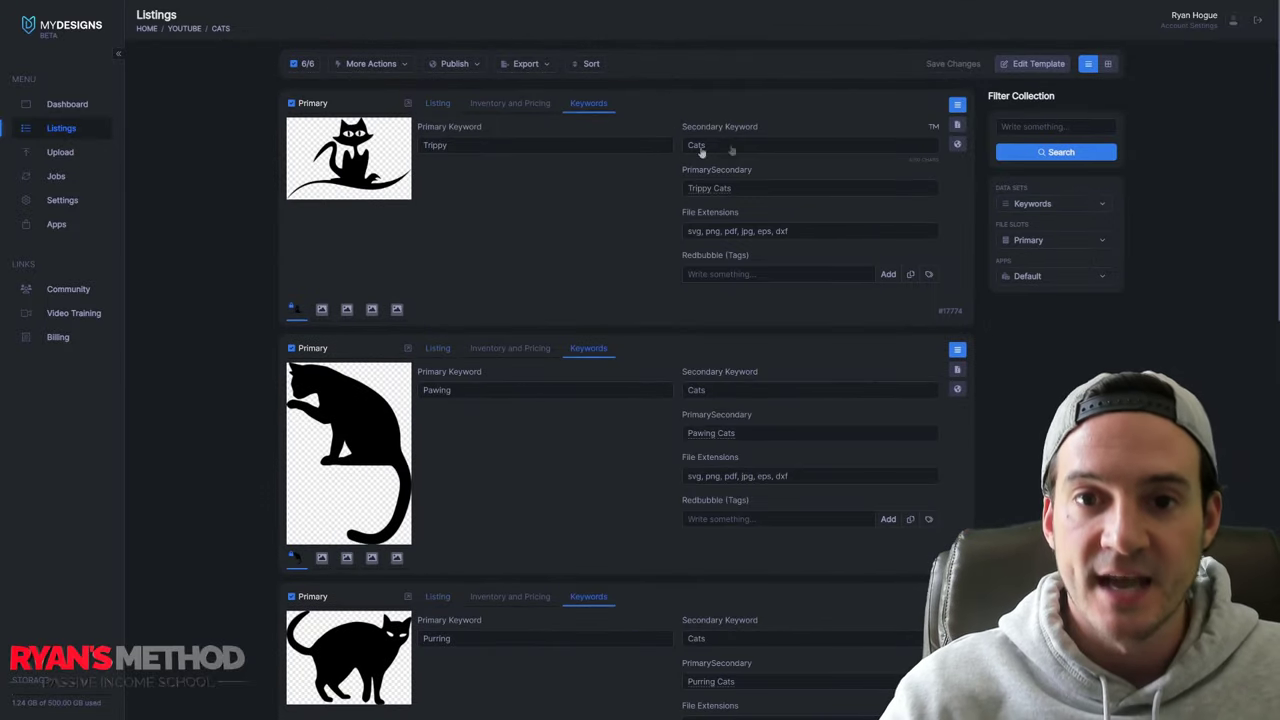
- Review each listing's PrimarySecondary keyword, such as Trippy, Pawing and Purring Cats, then bring up More Actions
drag(444, 146, 491, 248)
scroll(510, 420, down, 6)
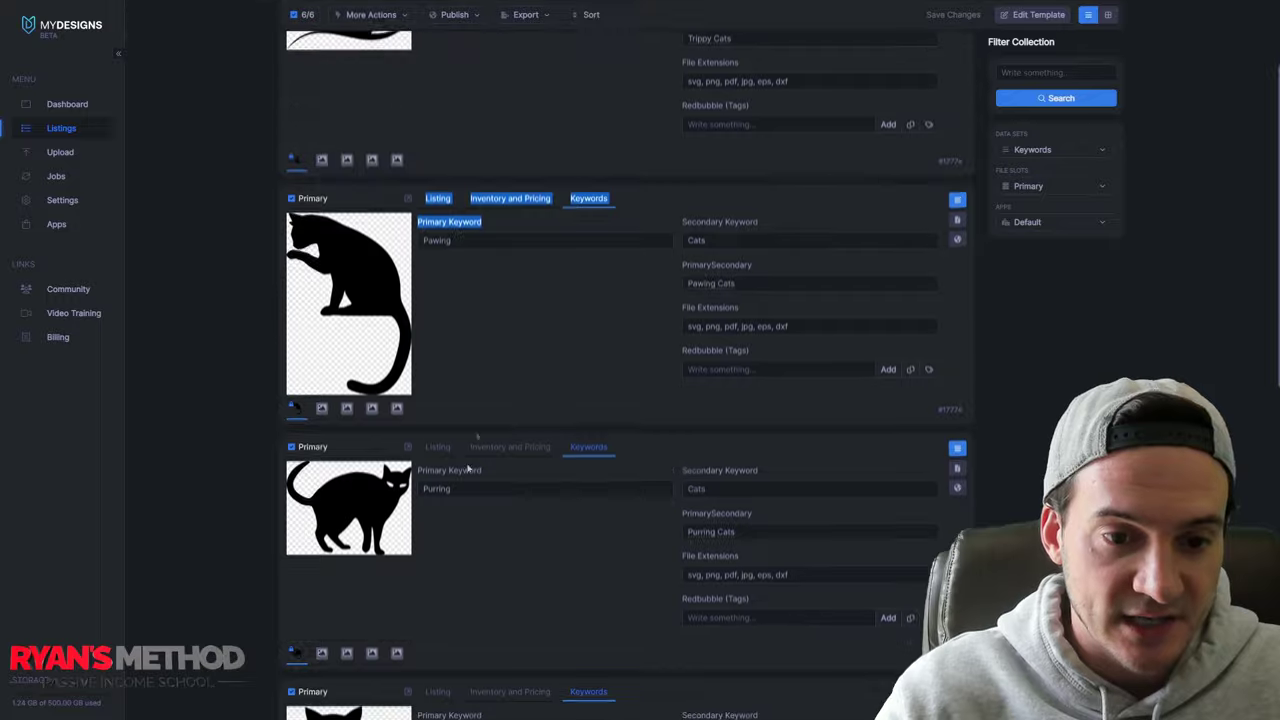
scroll(531, 481, down, 3)
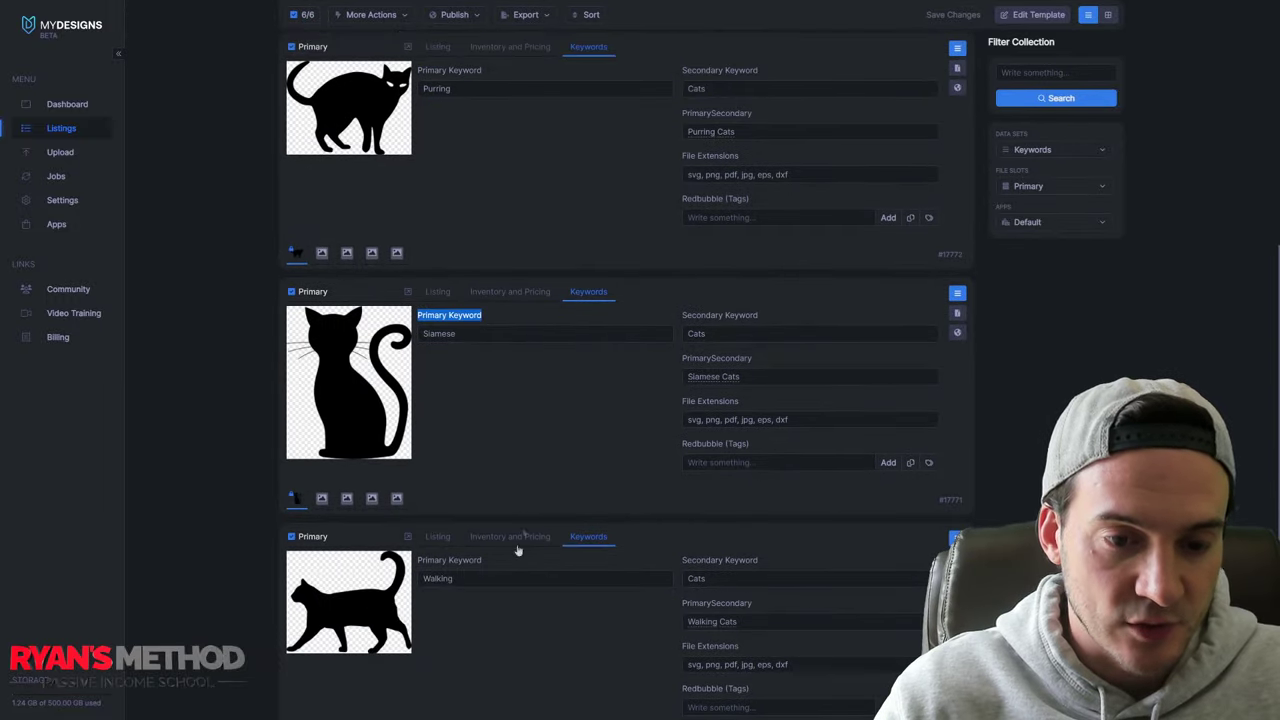
scroll(517, 552, down, 3)
scroll(520, 450, up, 1)
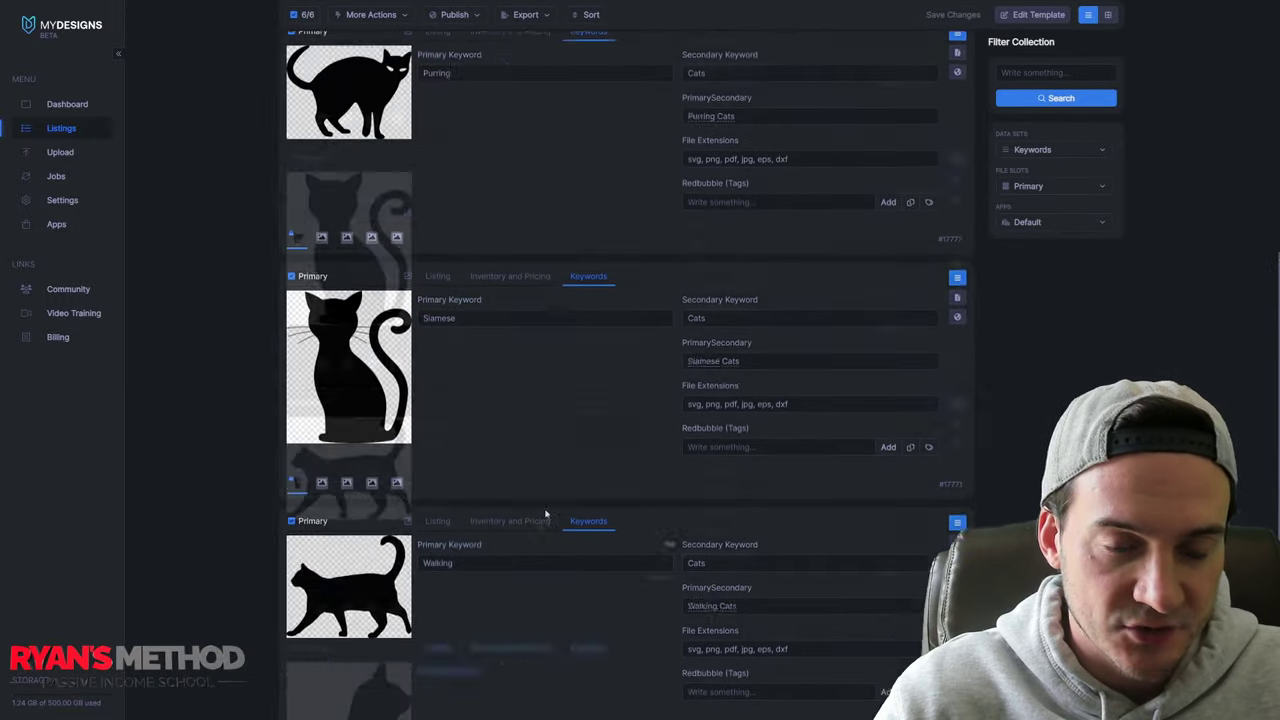
scroll(536, 378, down, 3)
scroll(486, 487, up, 6)
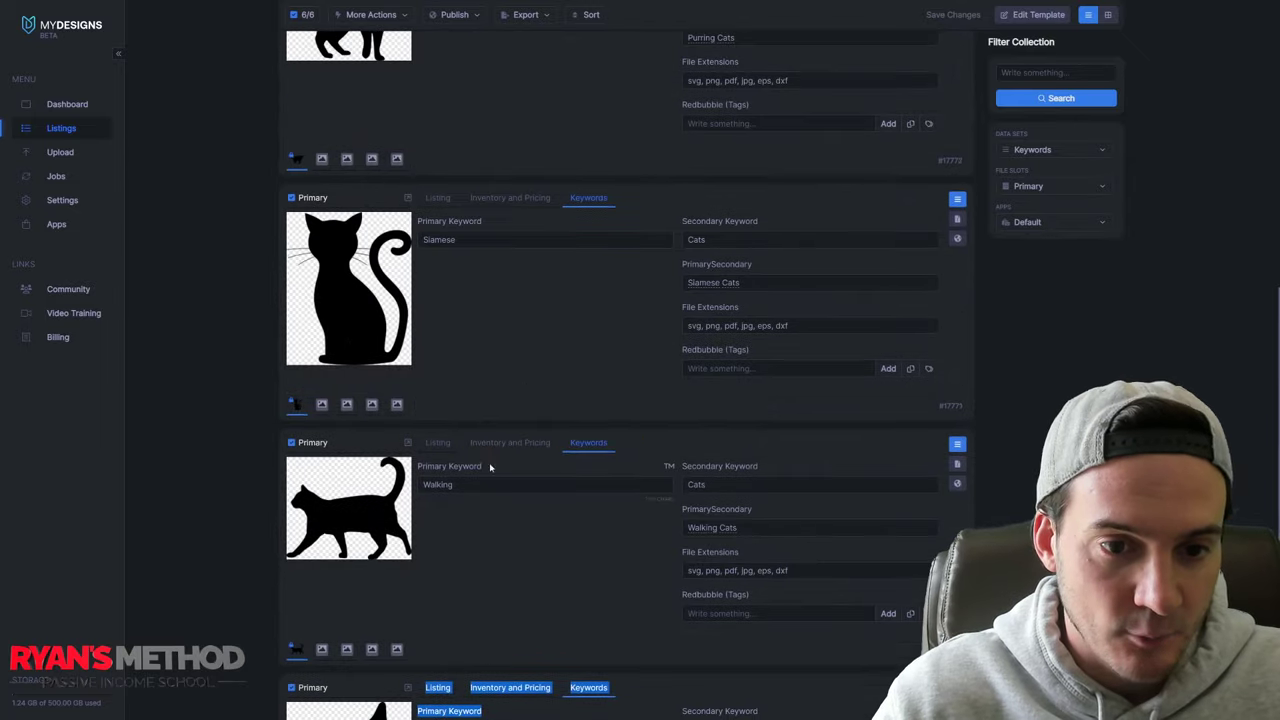
scroll(477, 397, up, 4)
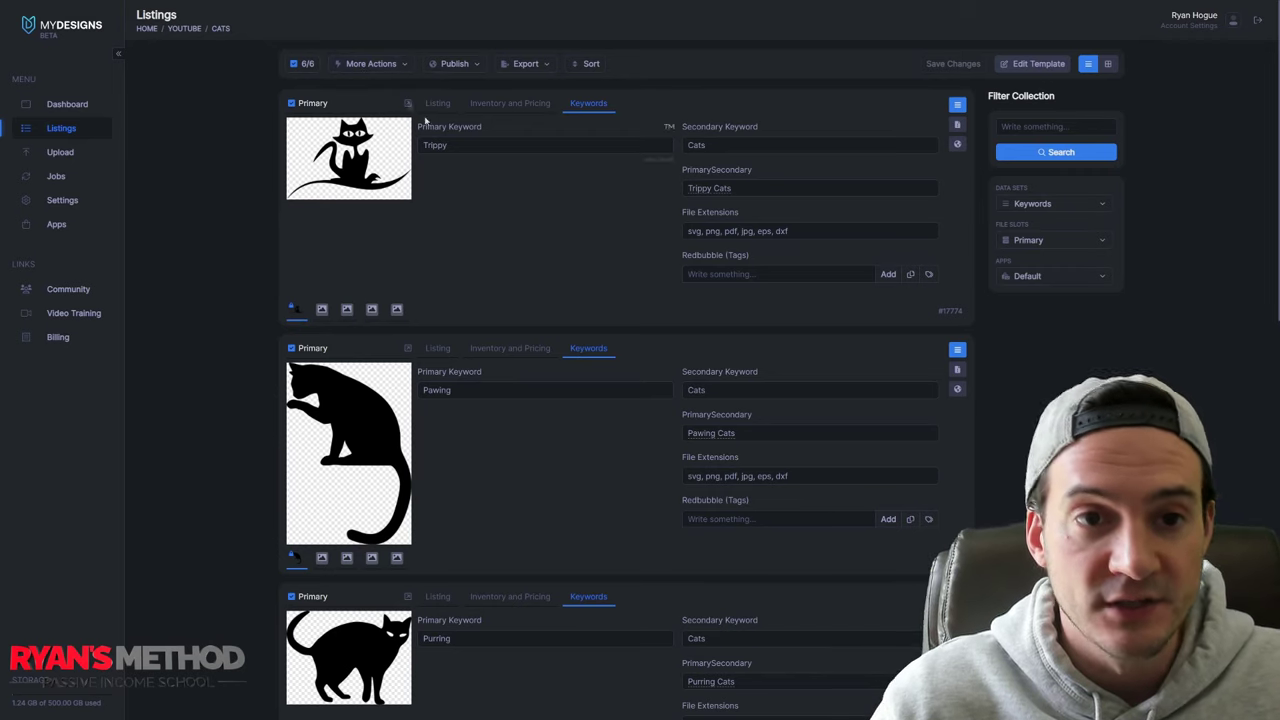
click(374, 66)
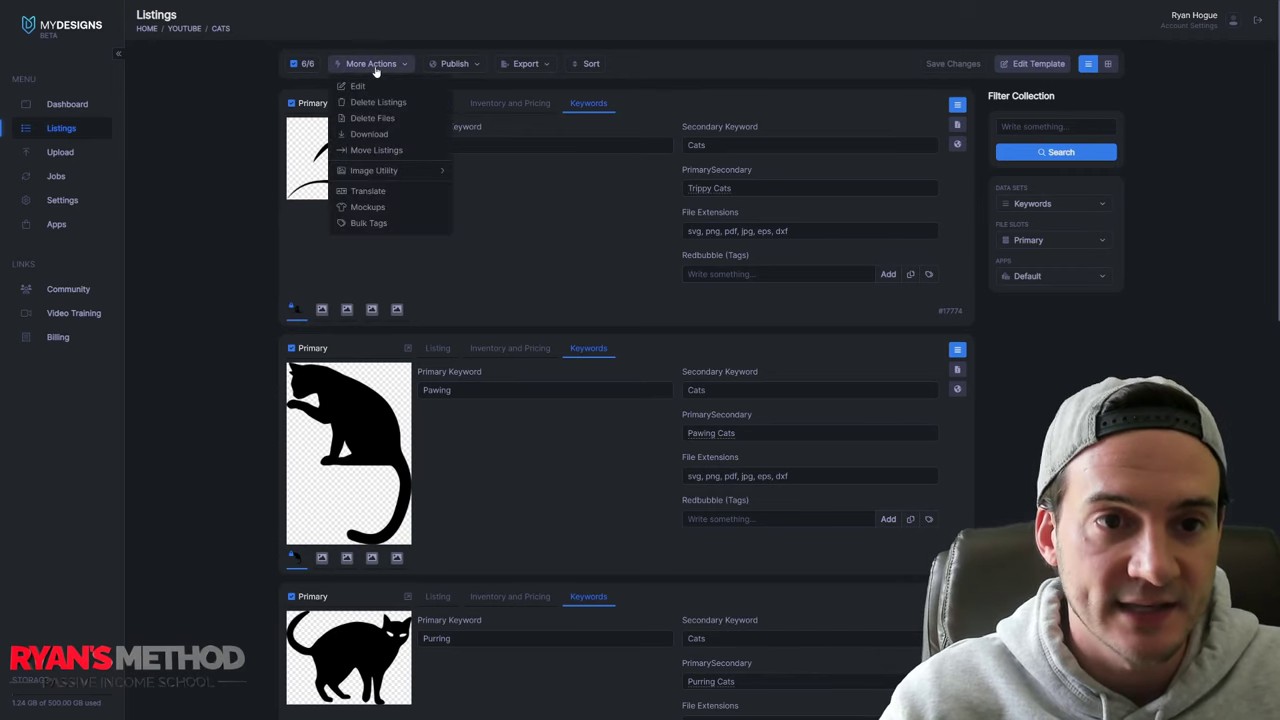
- Generate up to 15 RedBubble tags from PrimarySecondary into Redbubble (Tags) for all six listings
click(368, 222)
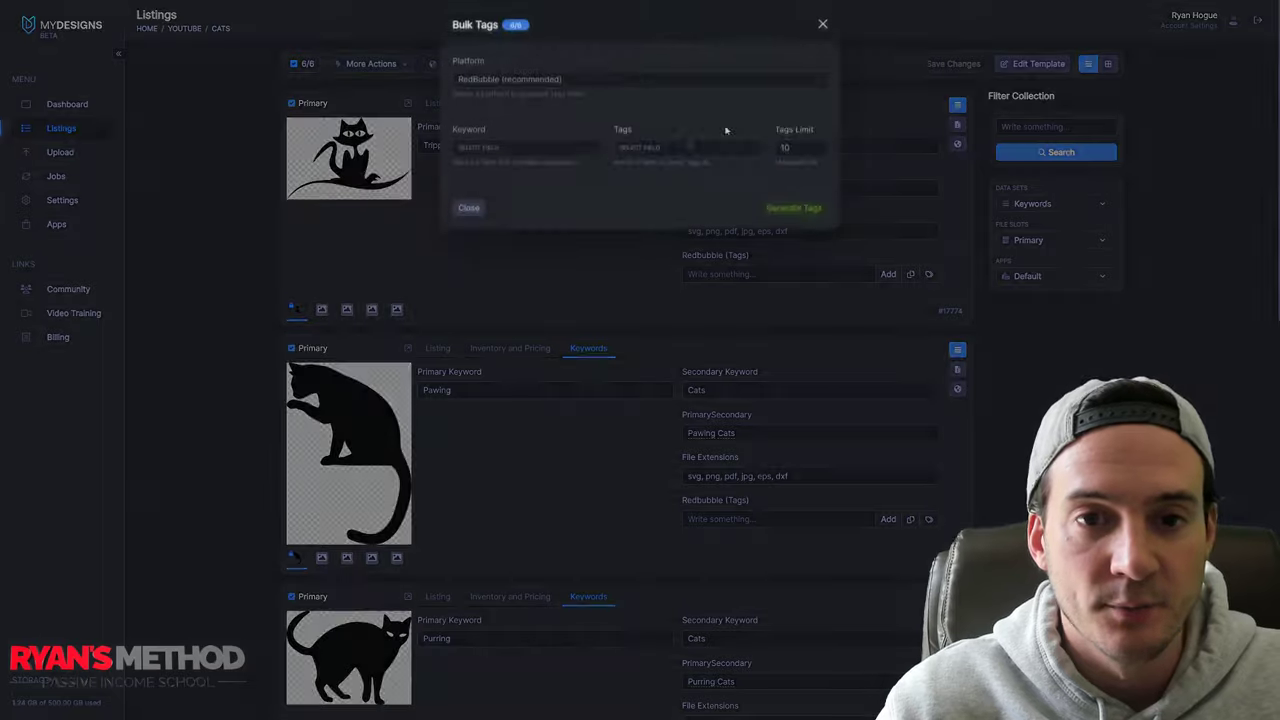
click(527, 87)
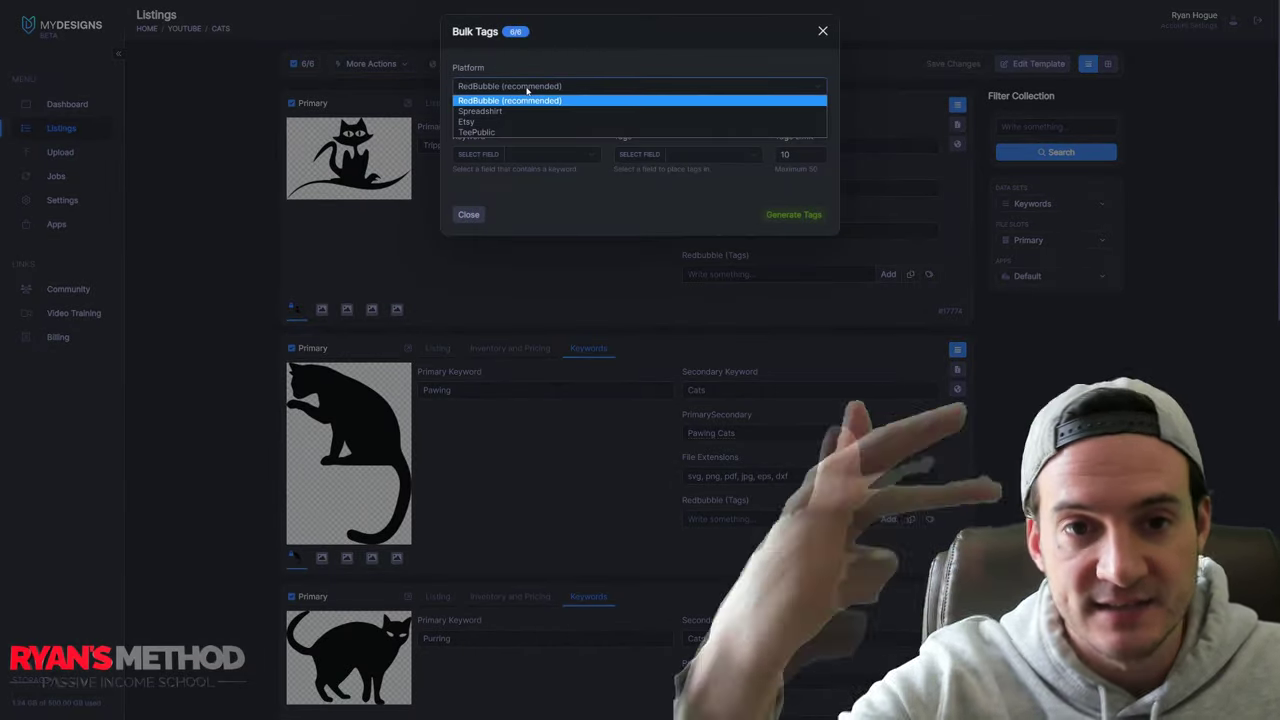
click(530, 100)
click(546, 153)
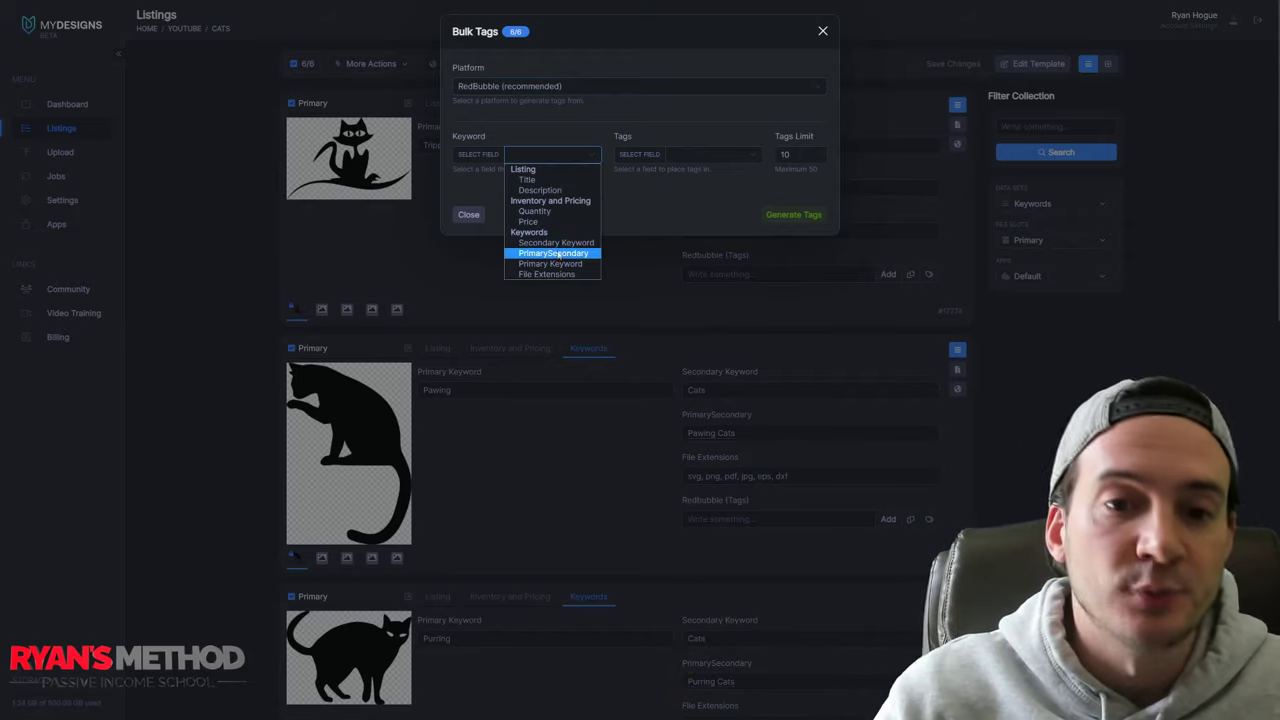
click(558, 254)
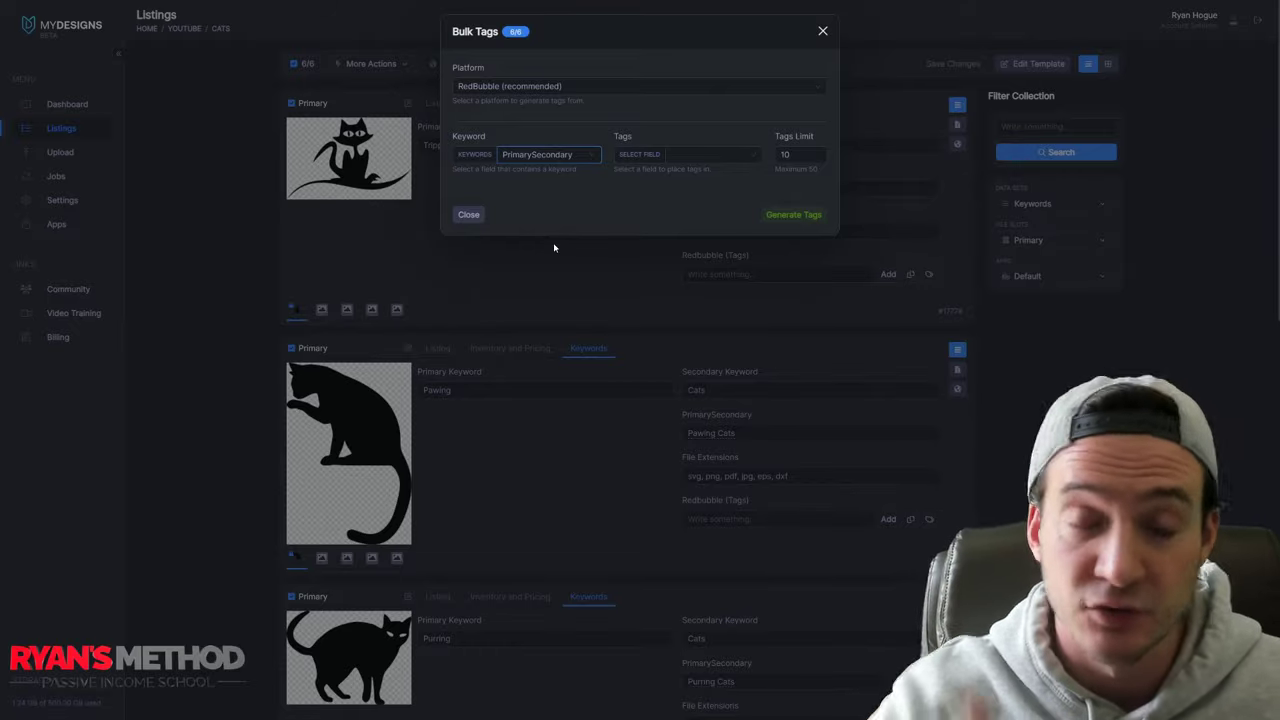
click(711, 160)
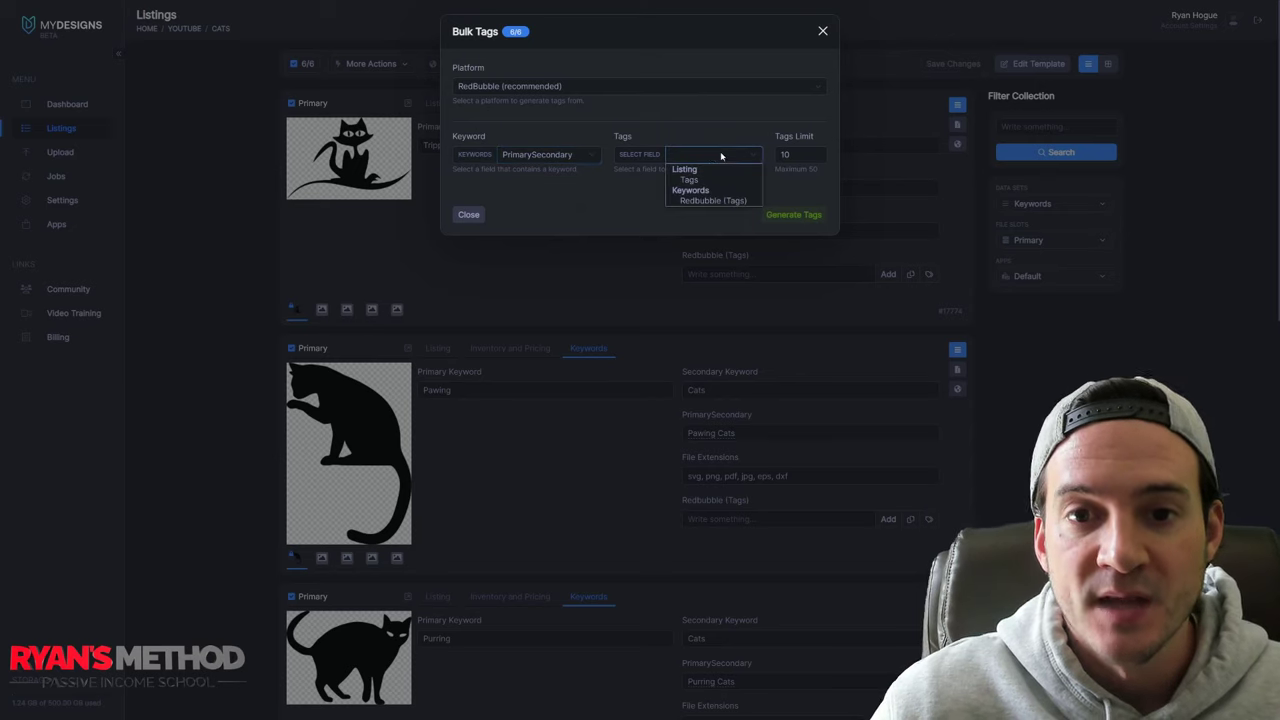
click(710, 199)
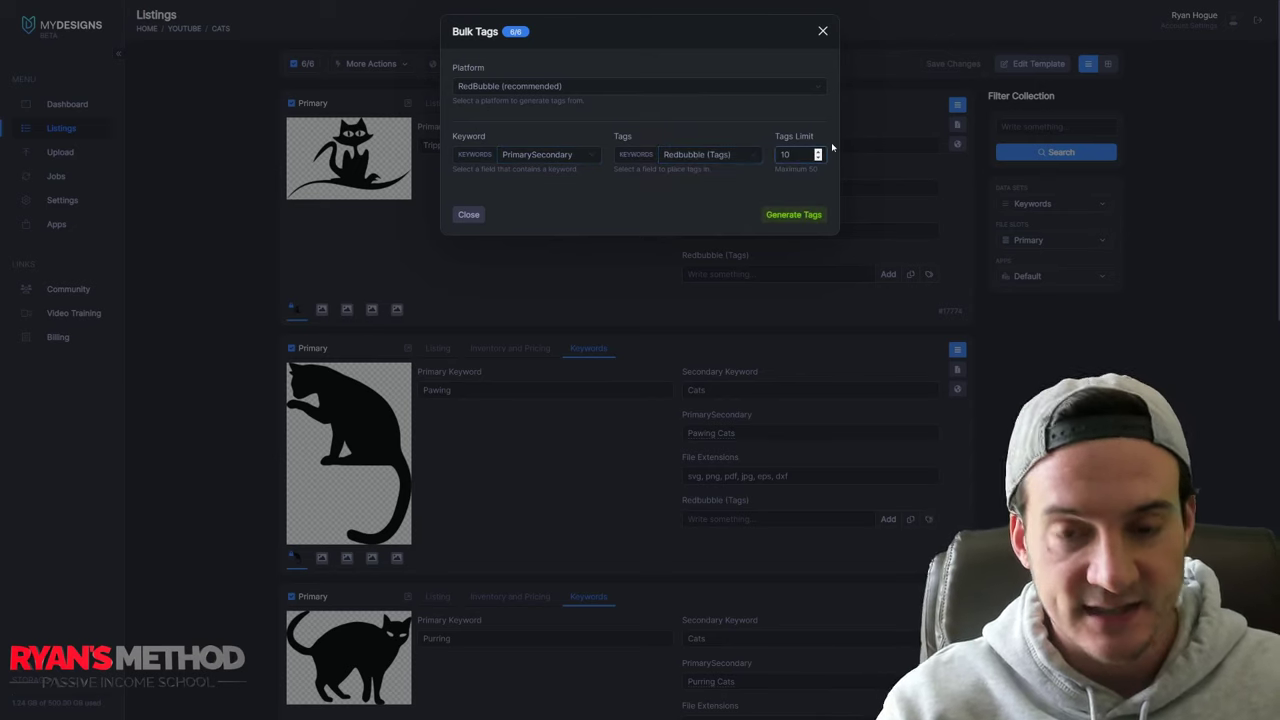
click(806, 216)
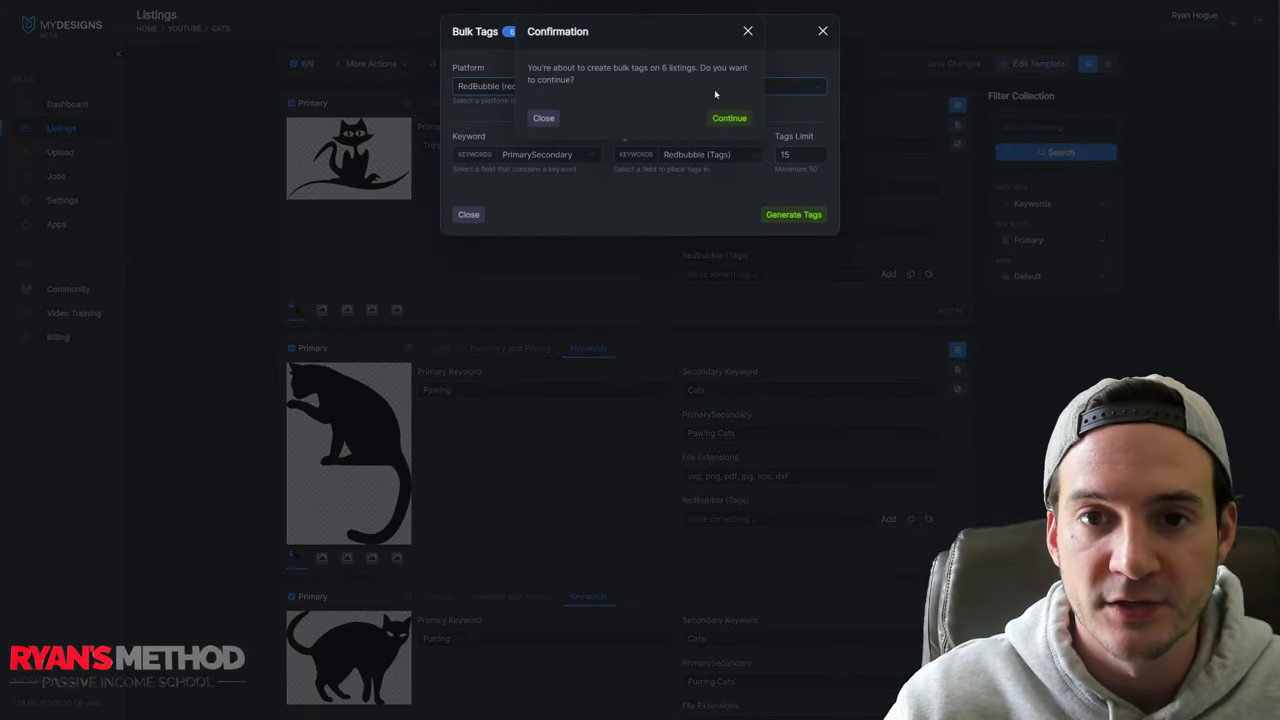
click(726, 117)
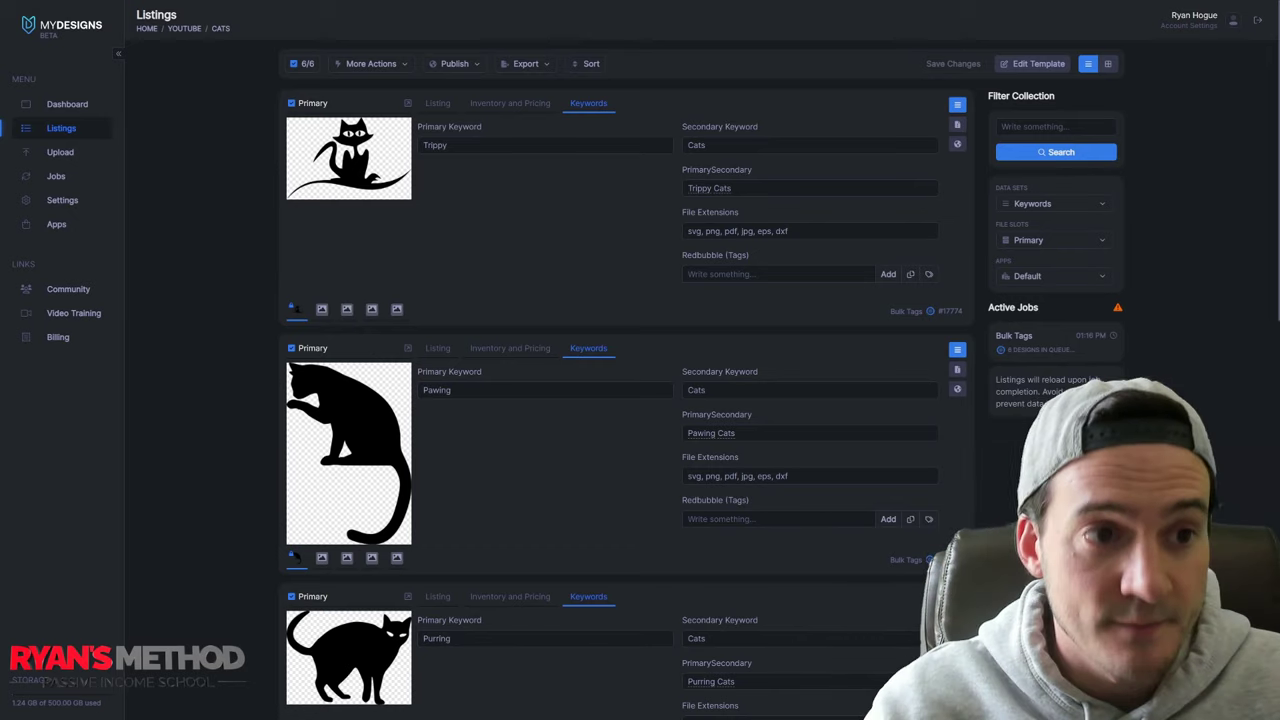
- Confirm the Bulk Tags job shows 6 Queued in Jobs, then go back to Listings
click(72, 178)
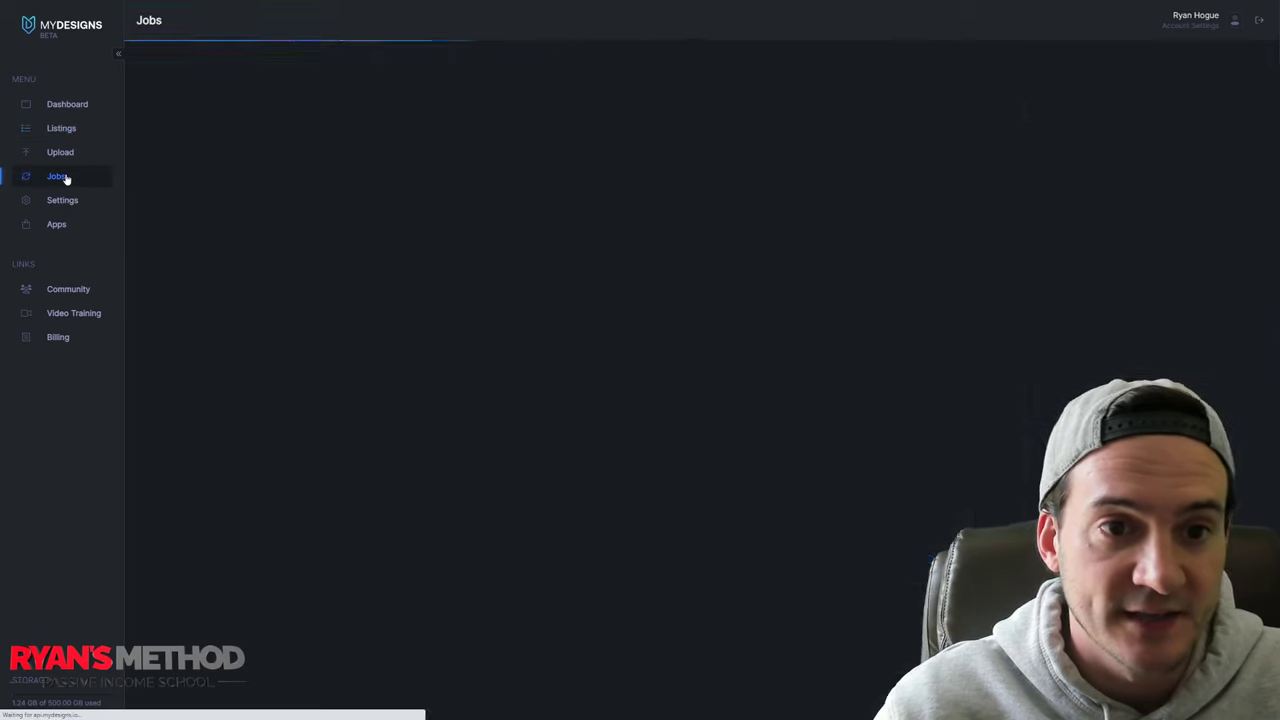
drag(378, 103, 820, 584)
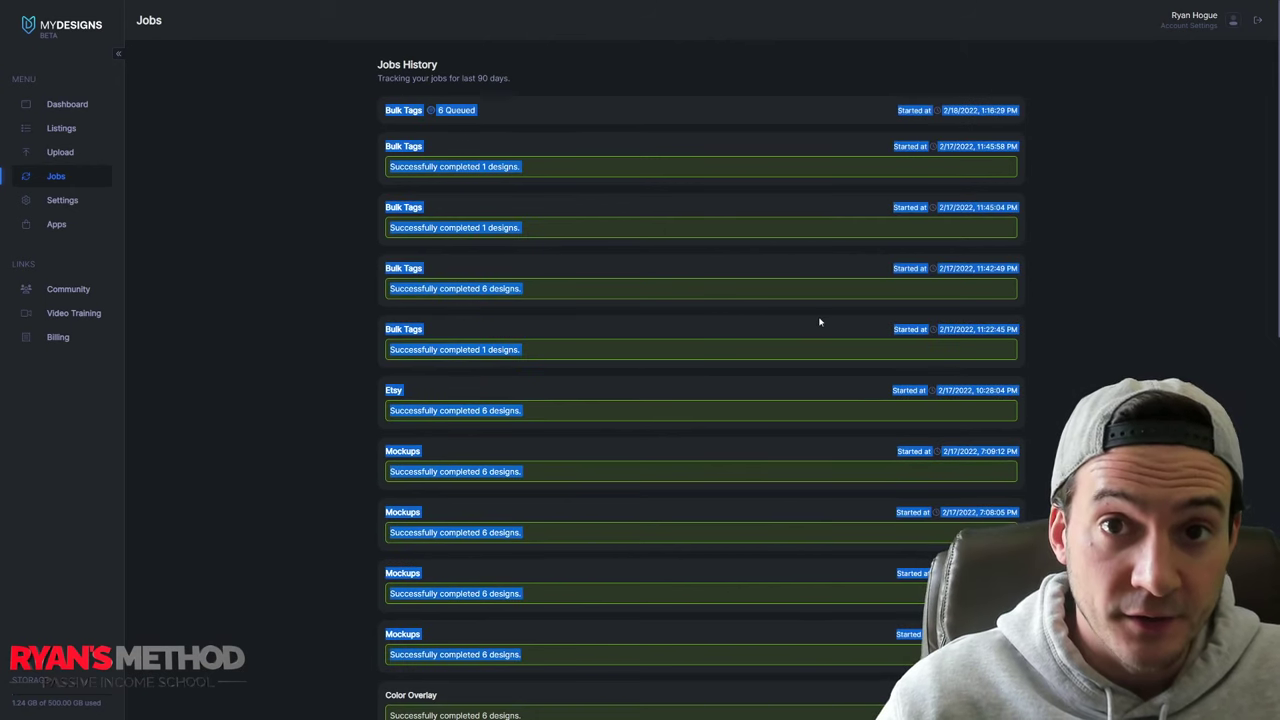
click(601, 168)
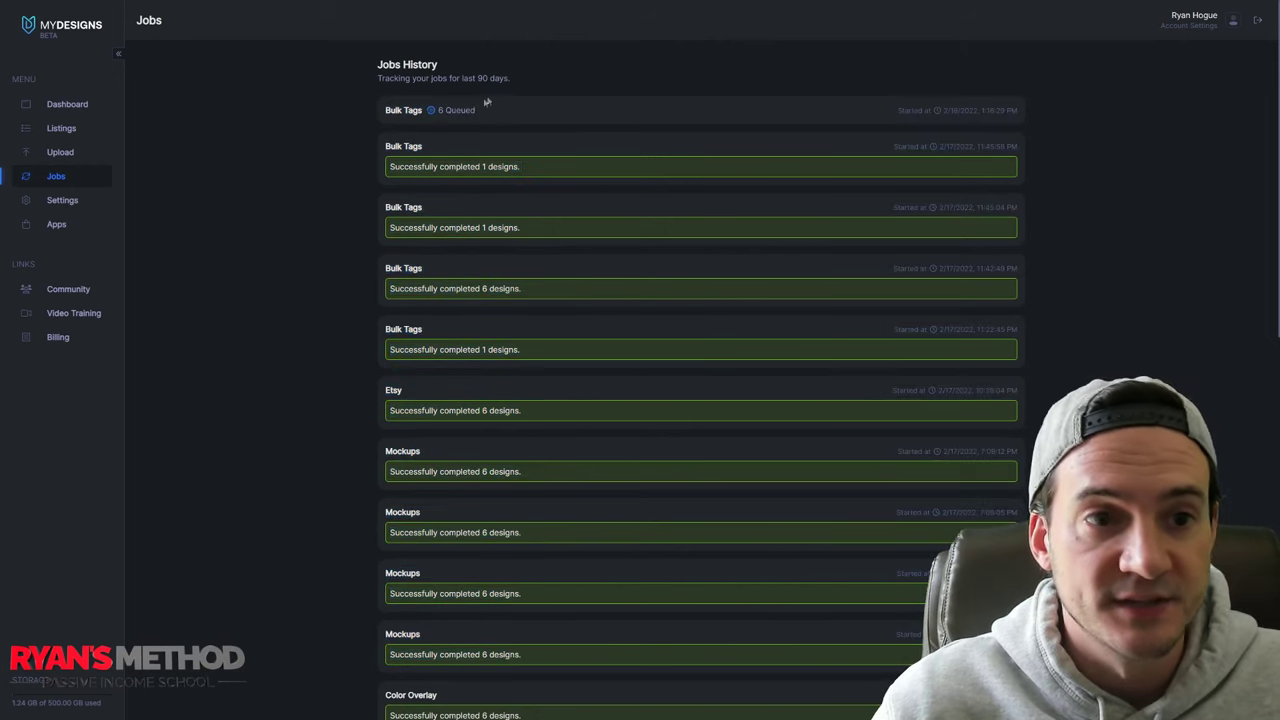
drag(487, 102, 365, 112)
drag(480, 114, 437, 112)
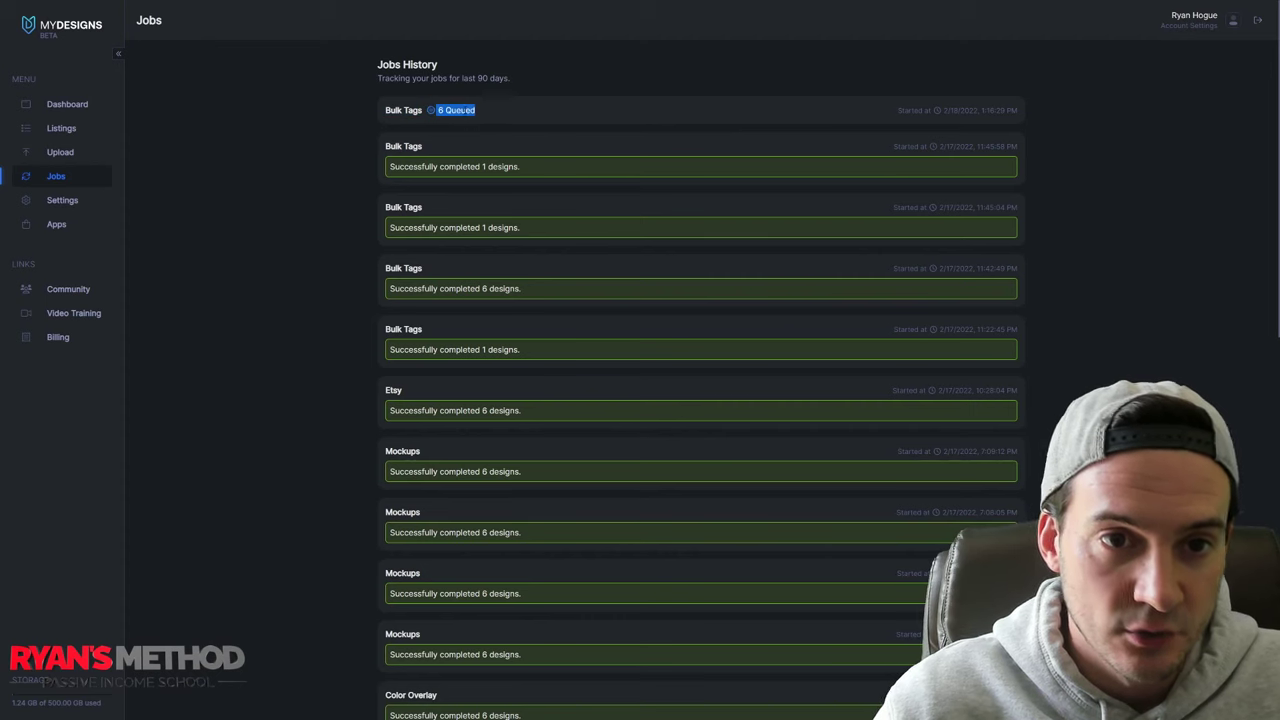
click(86, 128)
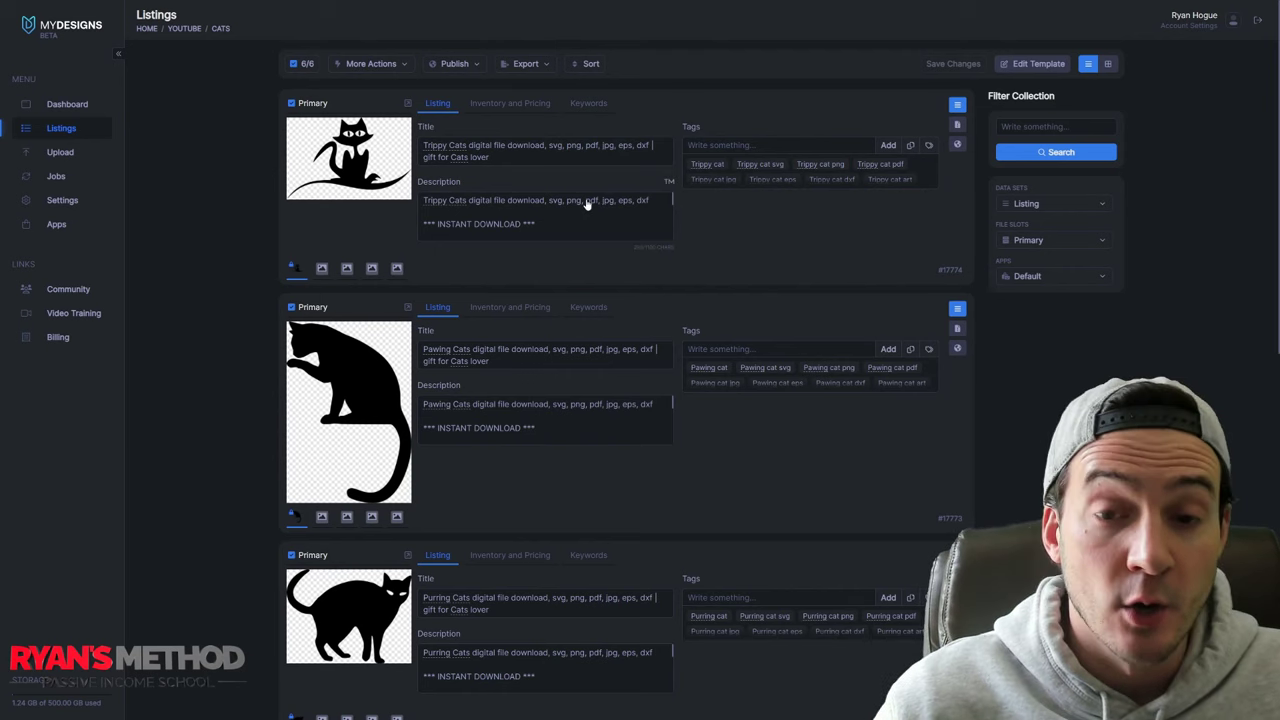
click(1034, 205)
- Review every listing's generated Redbubble tags in the Keywords data set
click(1040, 257)
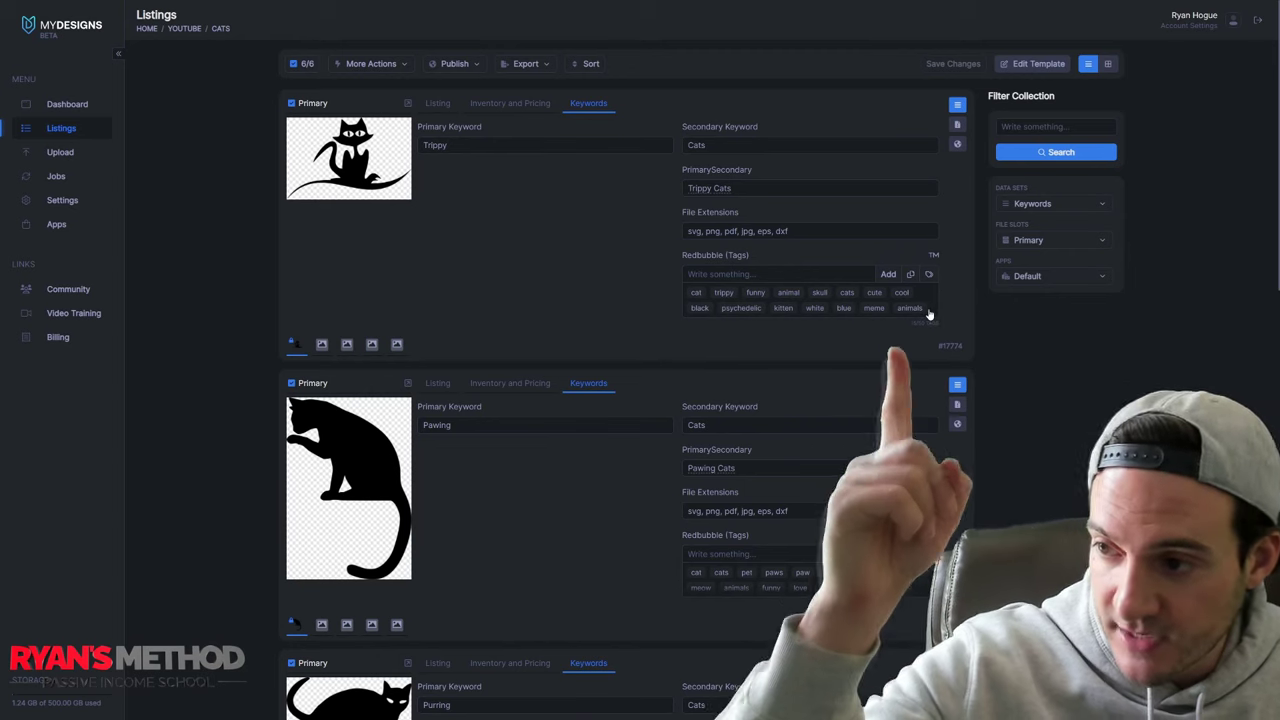
scroll(981, 287, down, 2)
scroll(1020, 280, down, 5)
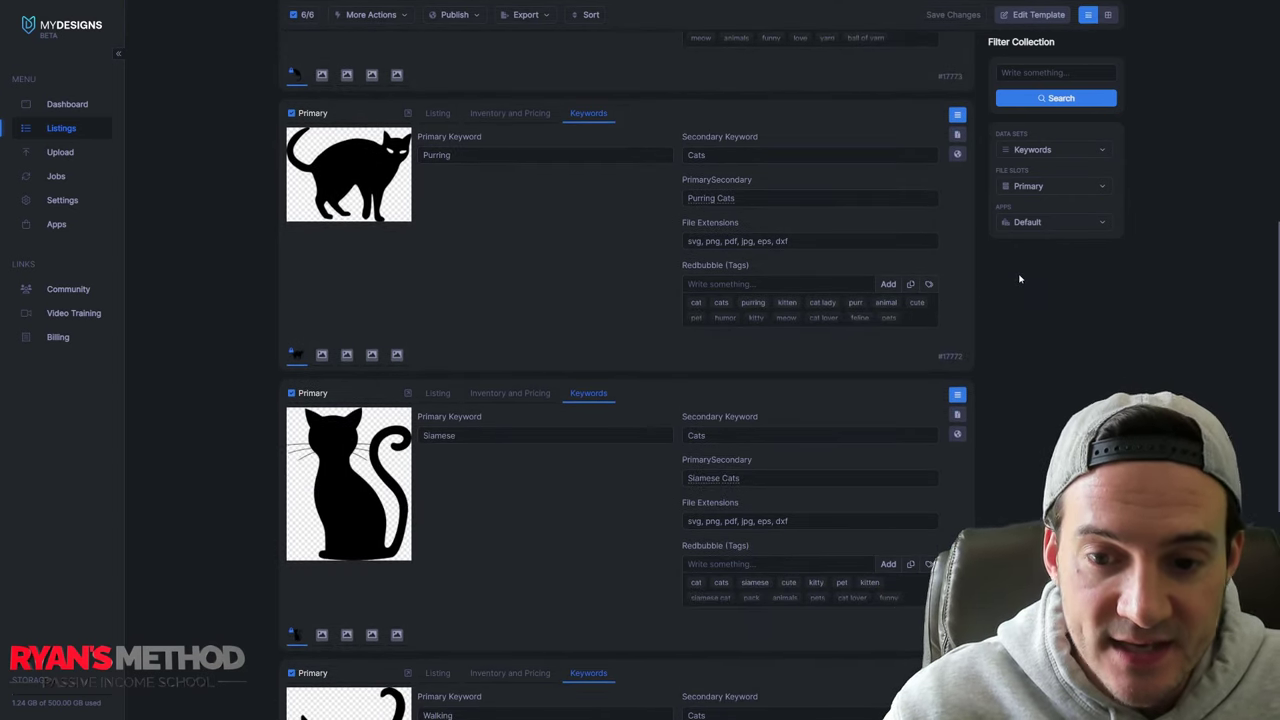
scroll(1020, 279, up, 3)
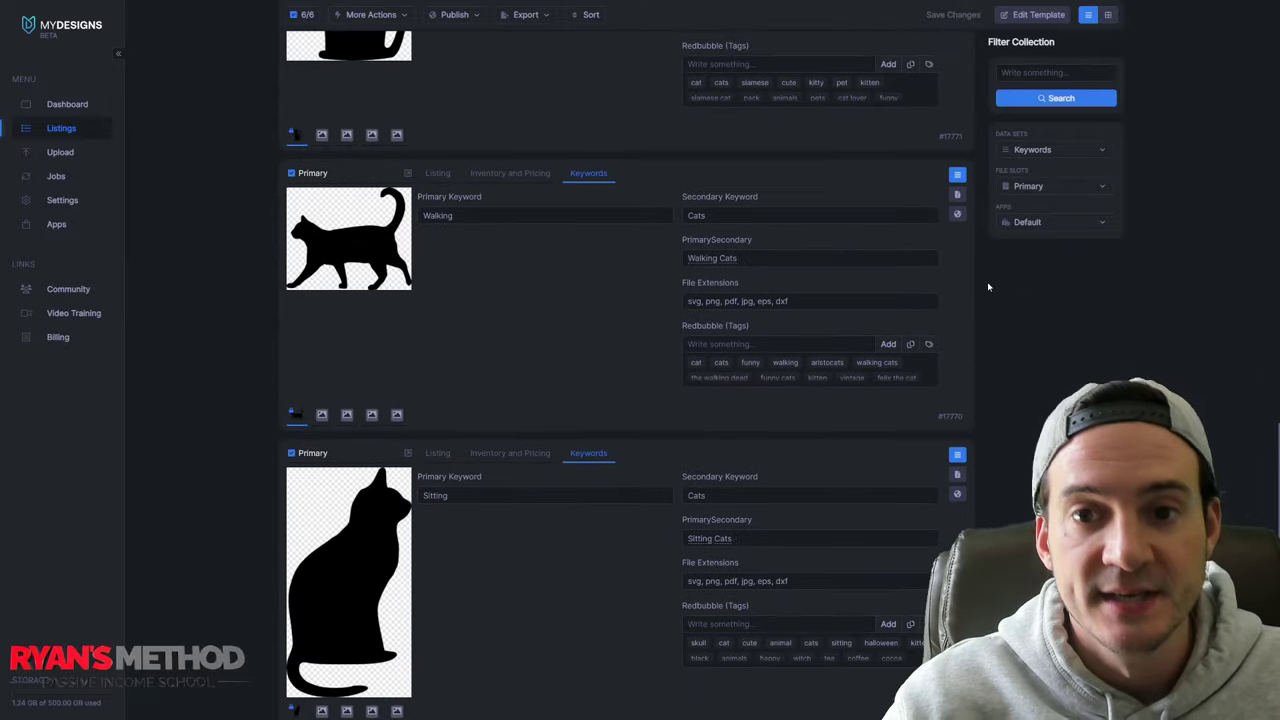
scroll(991, 287, up, 6)
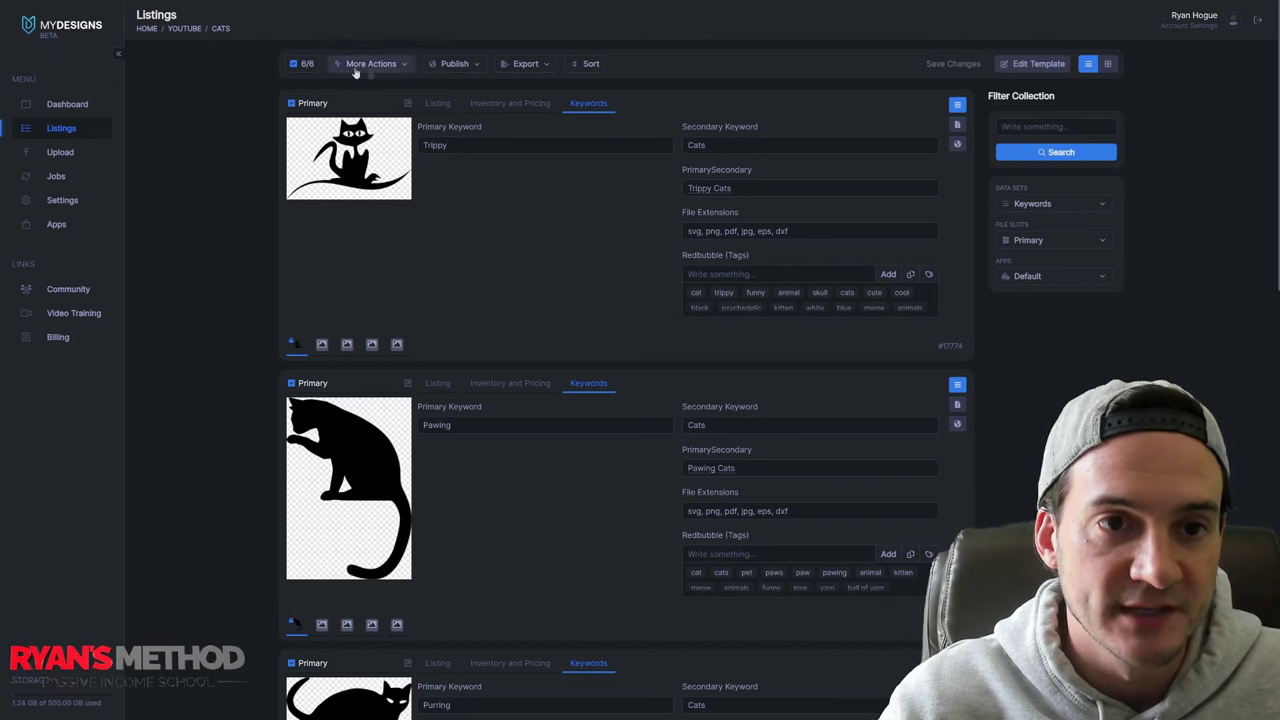
- Switch back to the Listing data set and check each title, description and tags
click(1045, 204)
click(1030, 226)
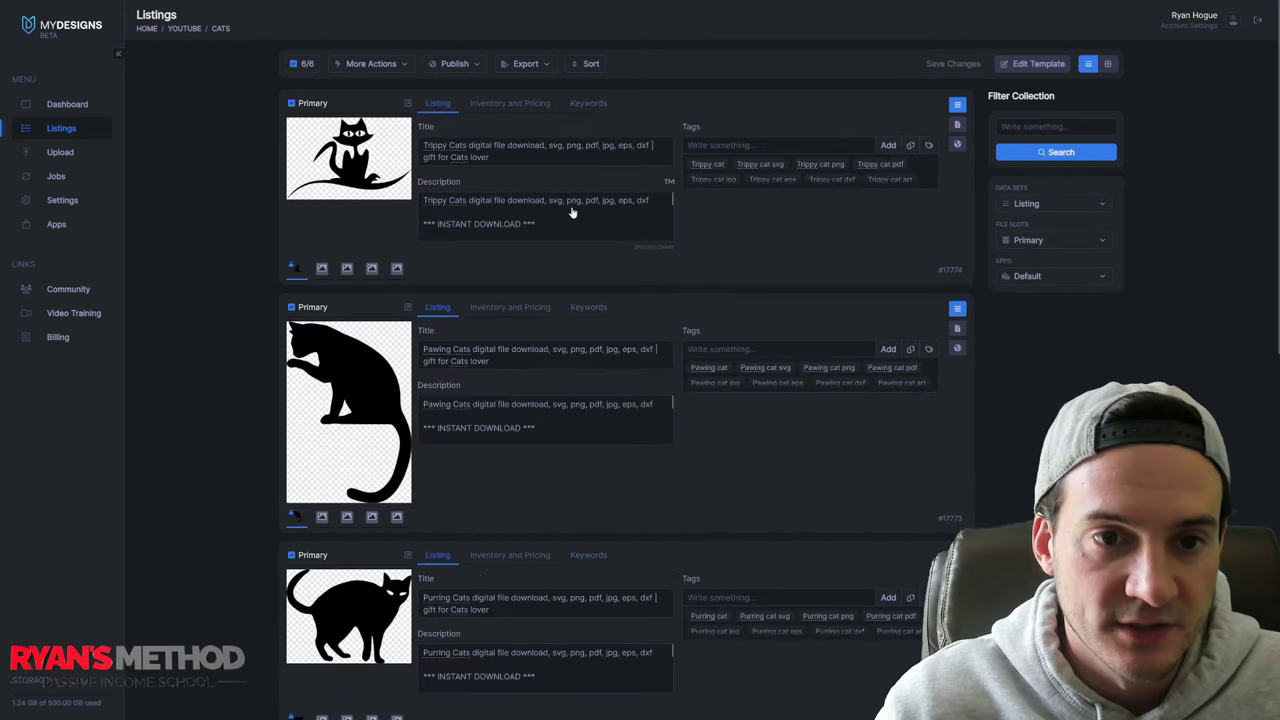
scroll(545, 215, down, 3)
scroll(605, 206, down, 2)
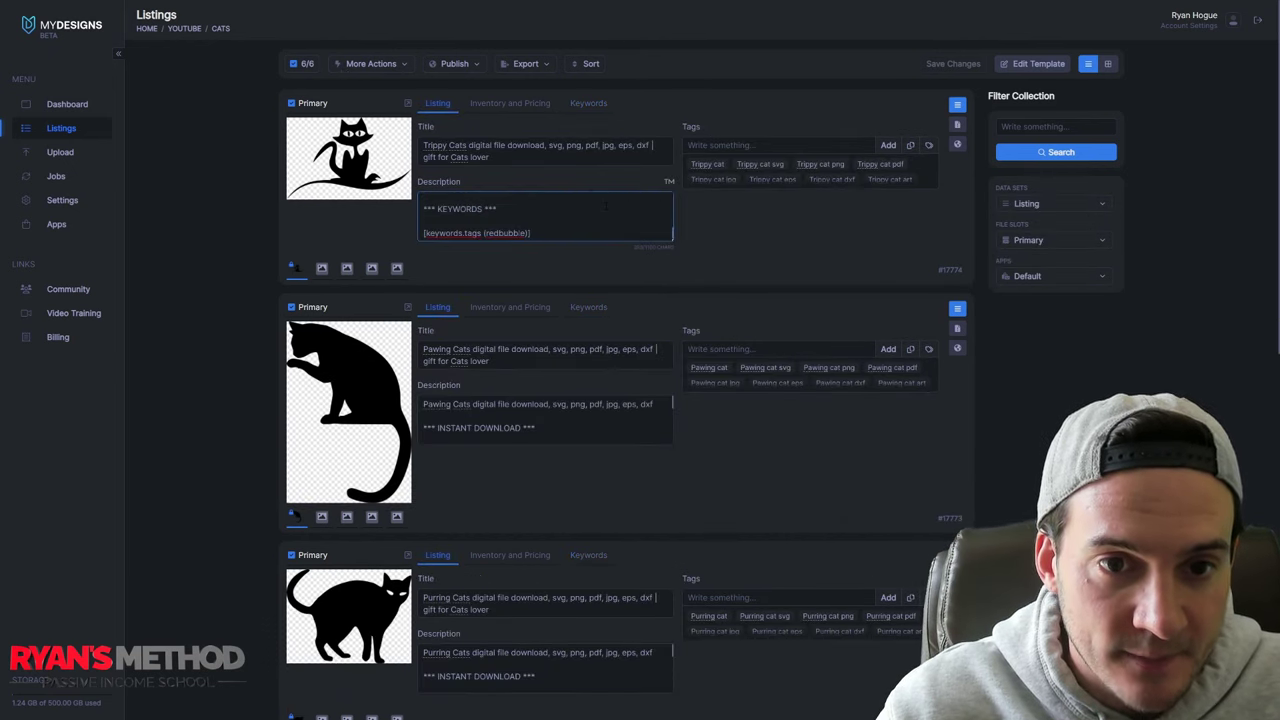
scroll(660, 230, down, 1)
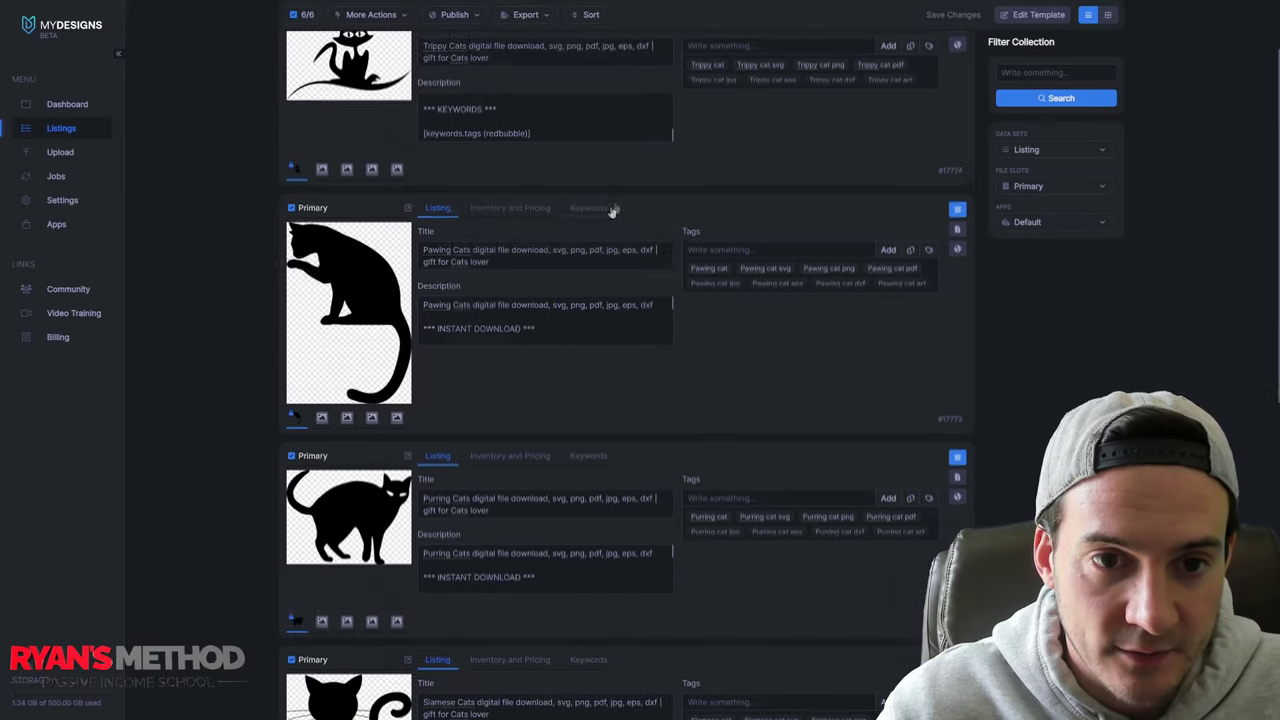
scroll(560, 312, down, 3)
scroll(575, 250, up, 4)
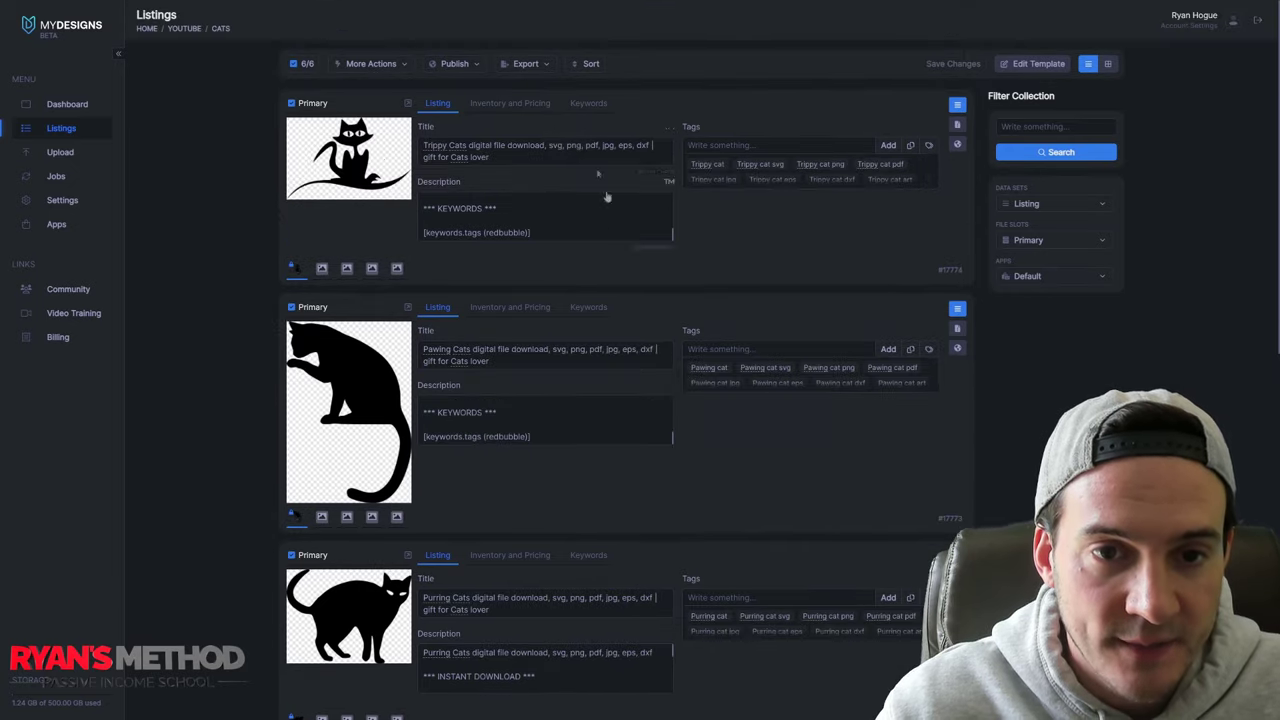
- Inspect the Trippy card's Keywords tab and its Redbubble (Tags) field
click(588, 104)
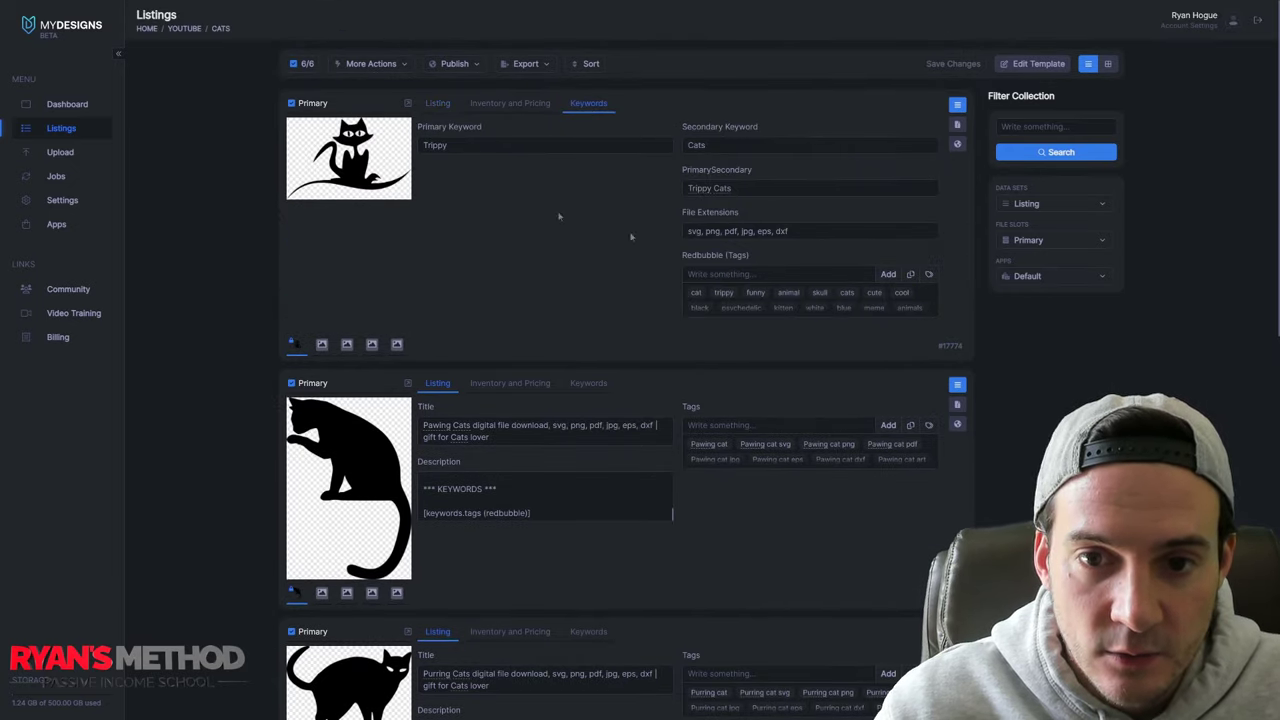
click(437, 103)
click(588, 103)
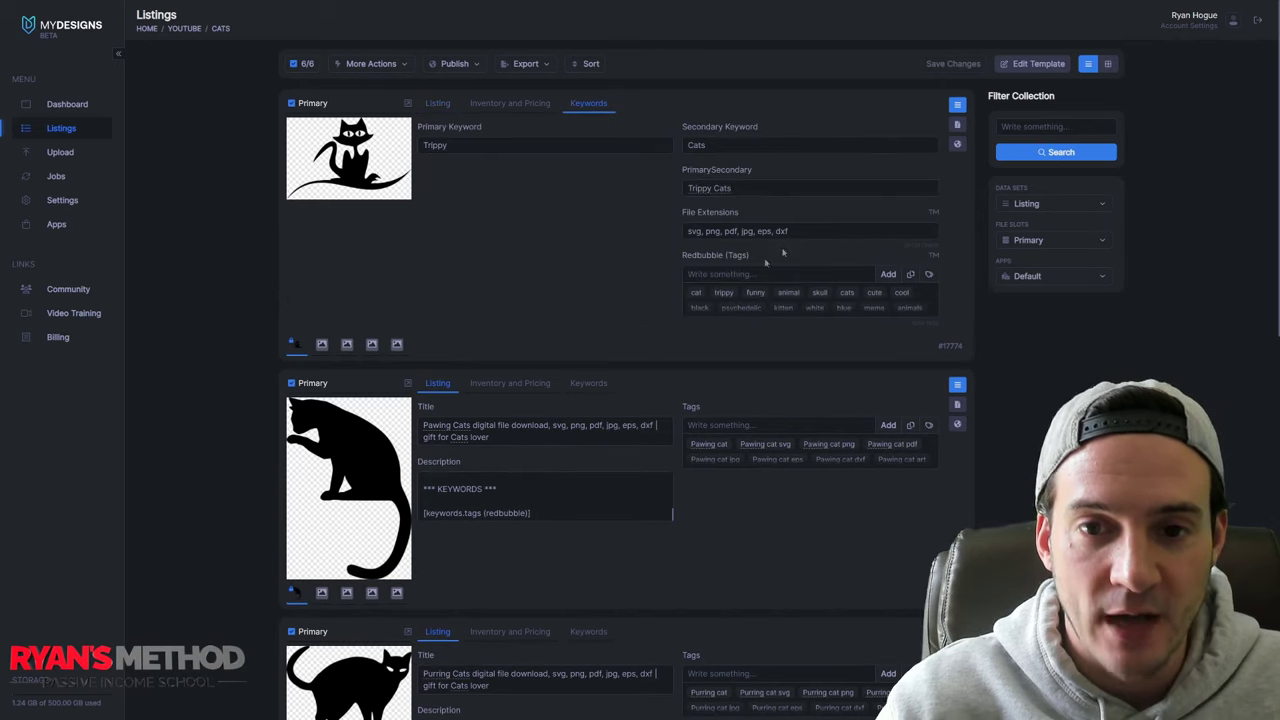
triple_click(751, 257)
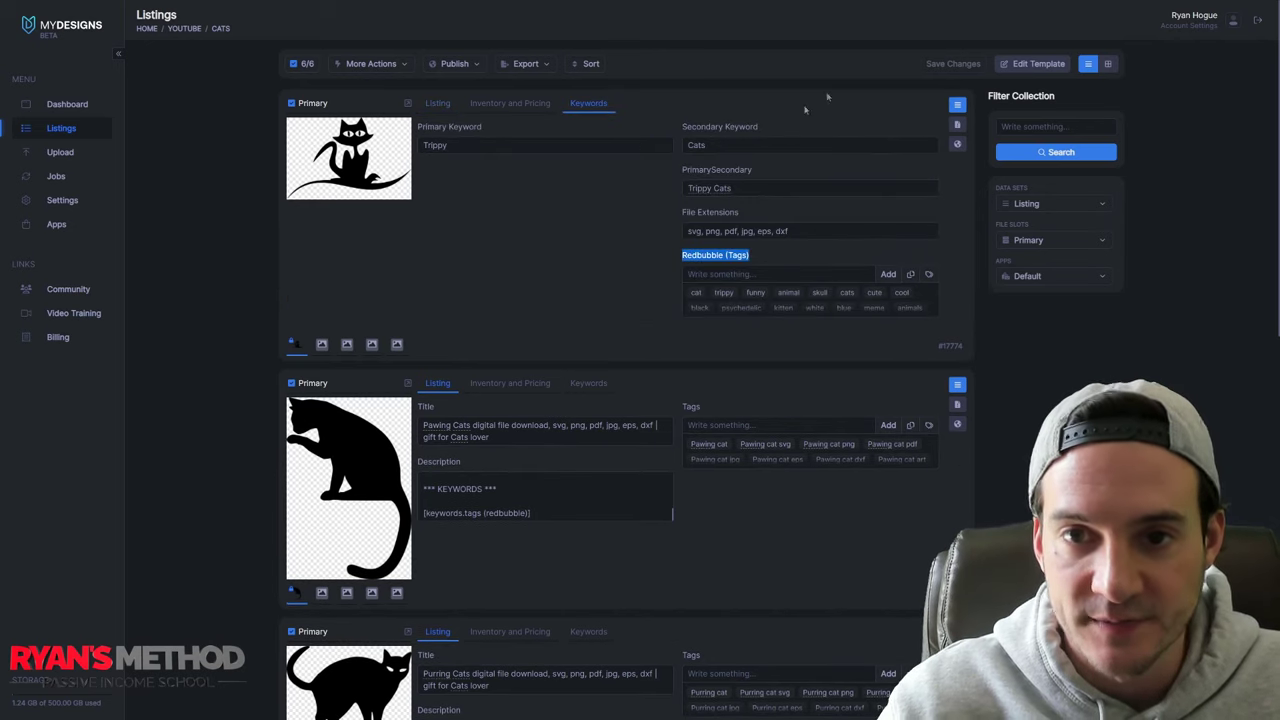
click(805, 110)
- Add a {keywords.redbubble (tags)} line under *** KEYWORDS *** in the template description
click(1039, 64)
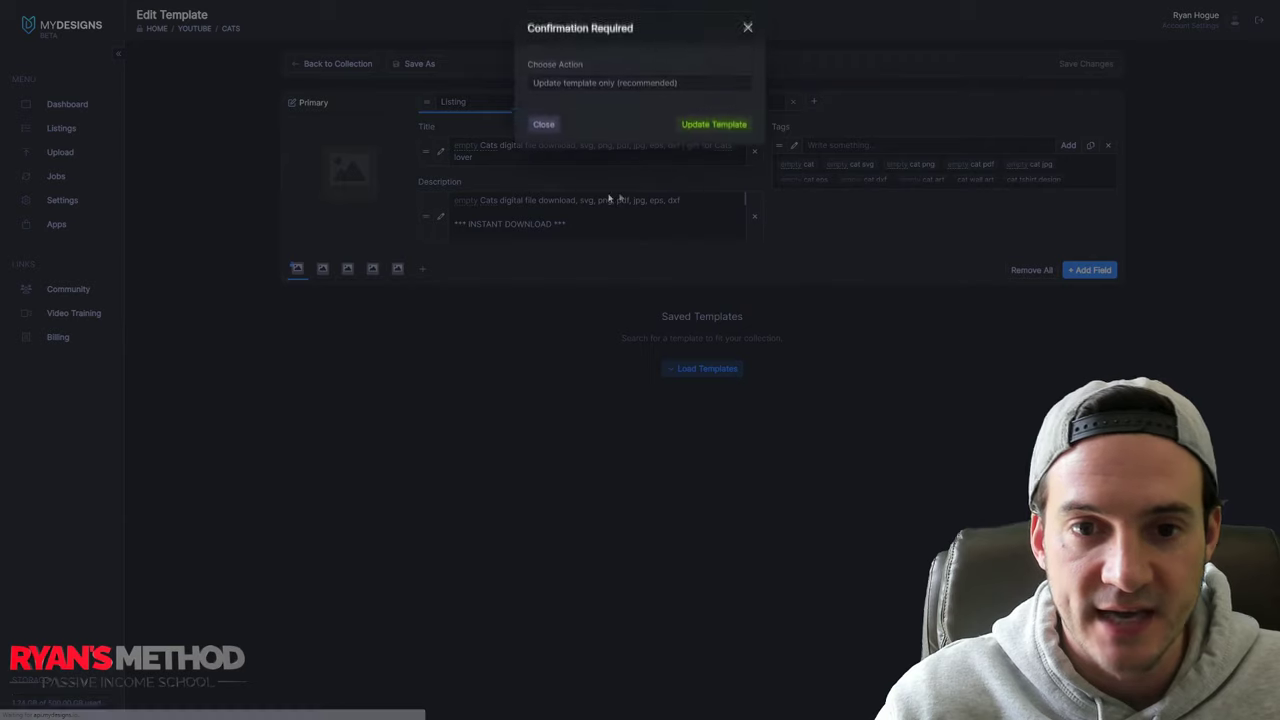
click(749, 28)
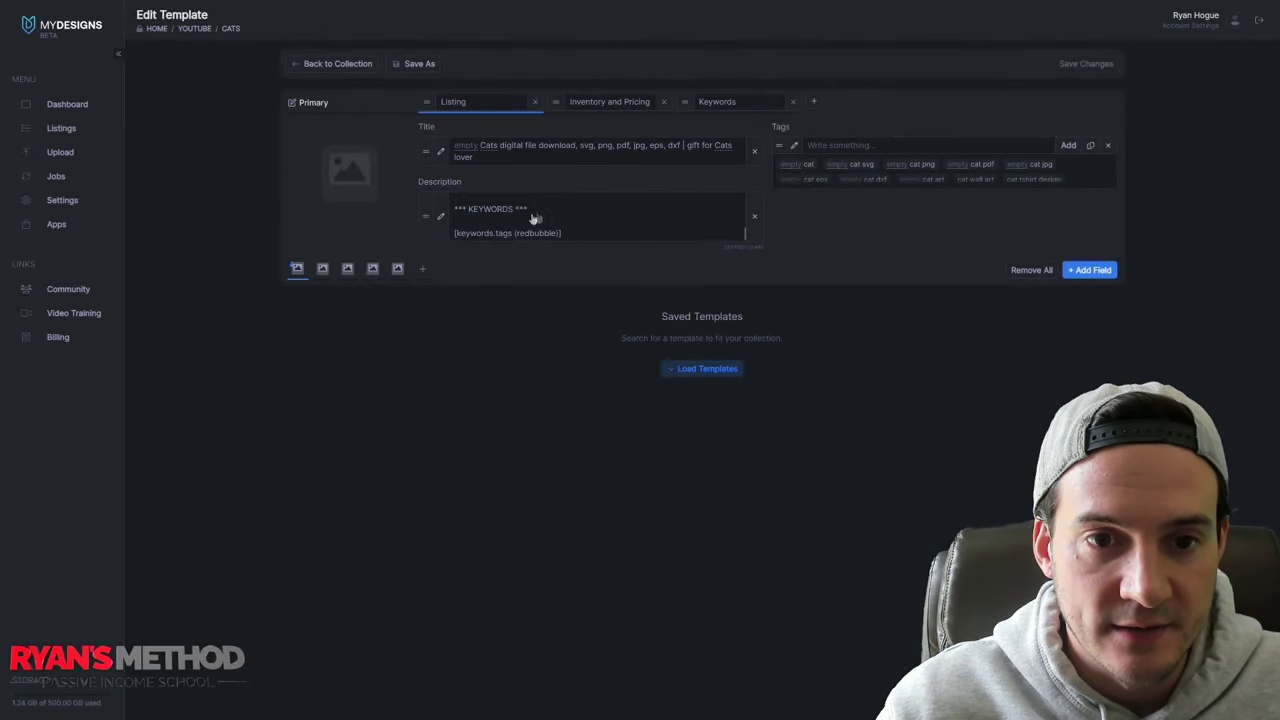
scroll(535, 220, down, 5)
key(Return)
text({keywords.tags (redbubble)})
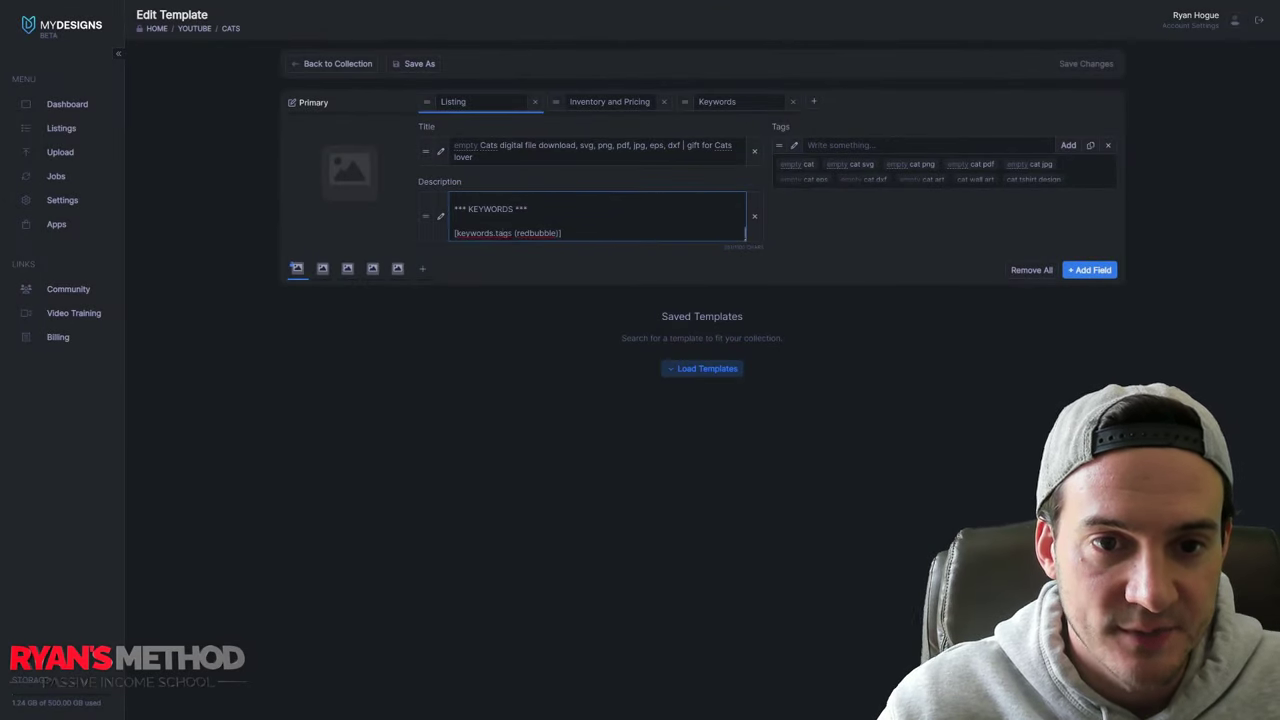
double_click(503, 233)
text(redbubble)
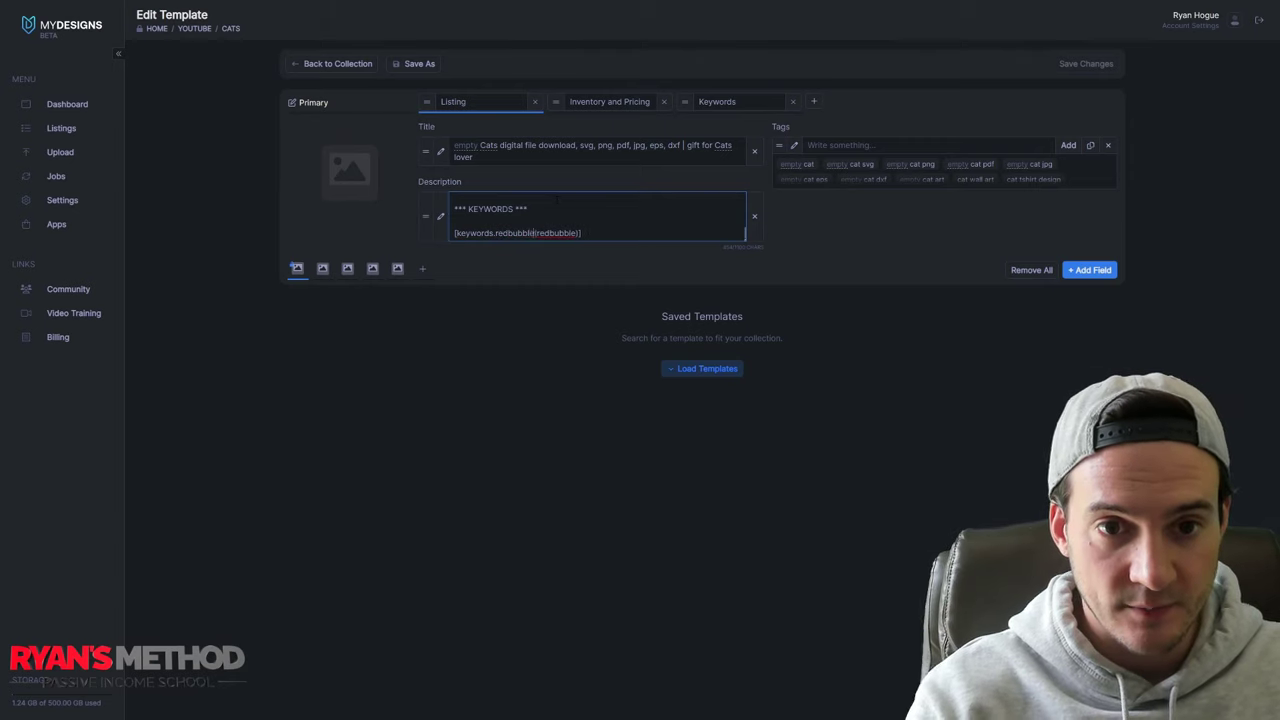
double_click(557, 233)
text(tags)
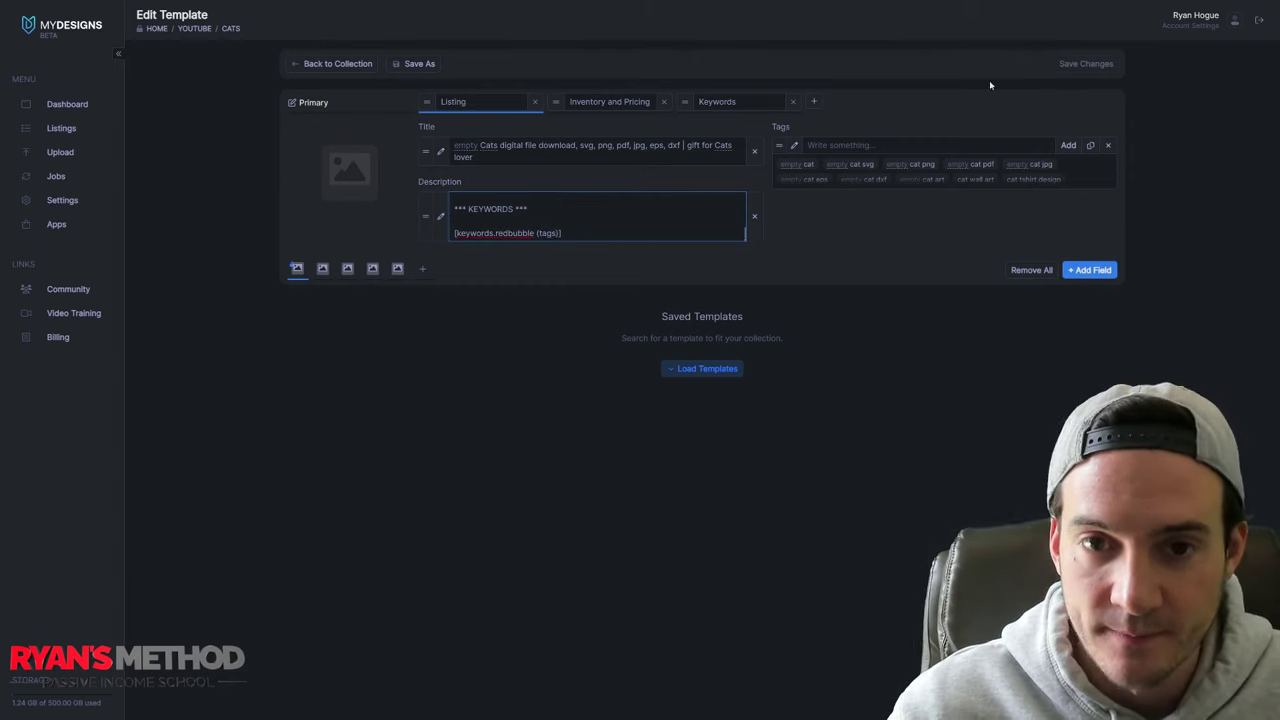
click(933, 248)
- Save with 'Update template and designs' and review the new KEYWORDS lists in descriptions
click(1086, 64)
click(640, 86)
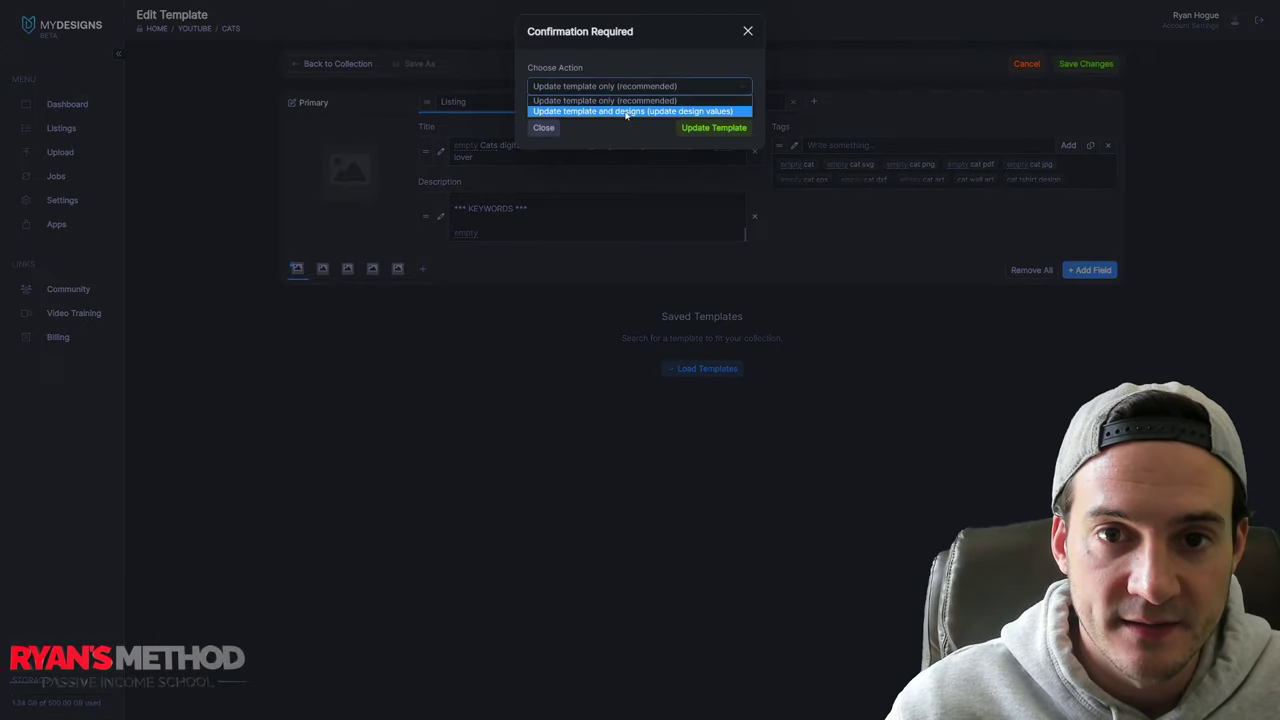
click(626, 109)
click(691, 126)
scroll(637, 200, down, 5)
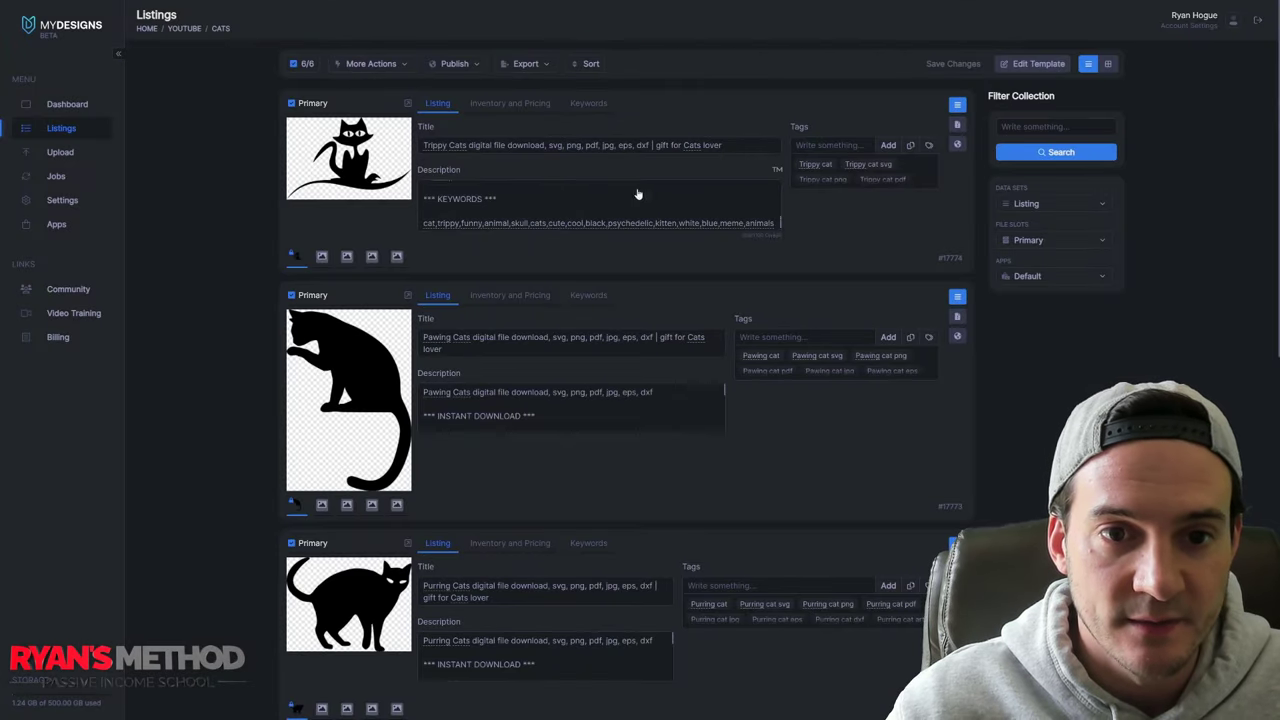
scroll(530, 290, down, 1)
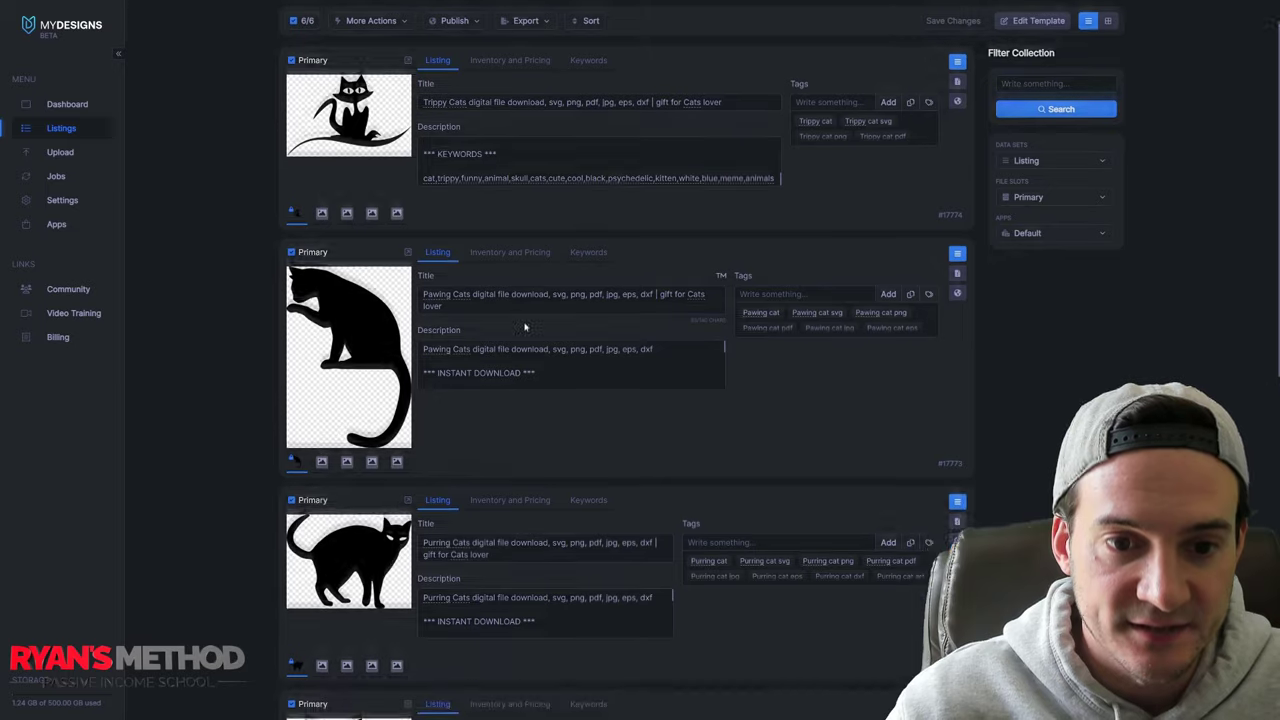
scroll(505, 340, down, 3)
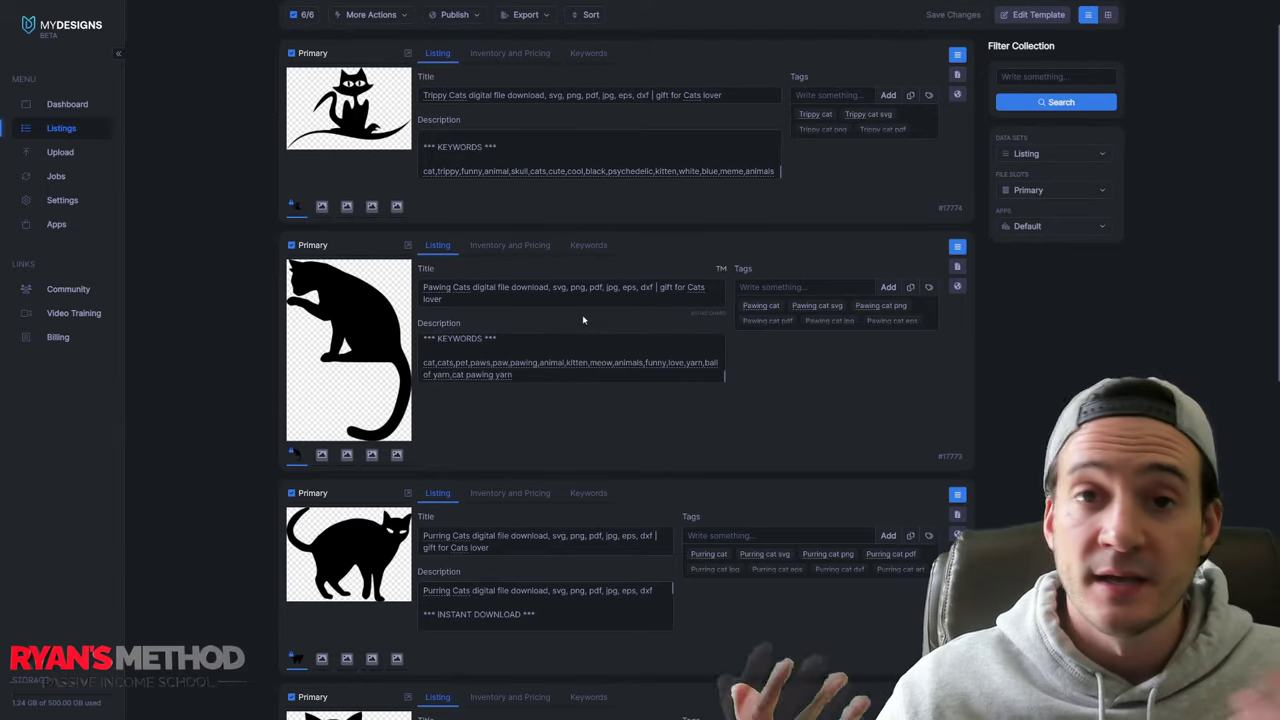
scroll(583, 320, down, 4)
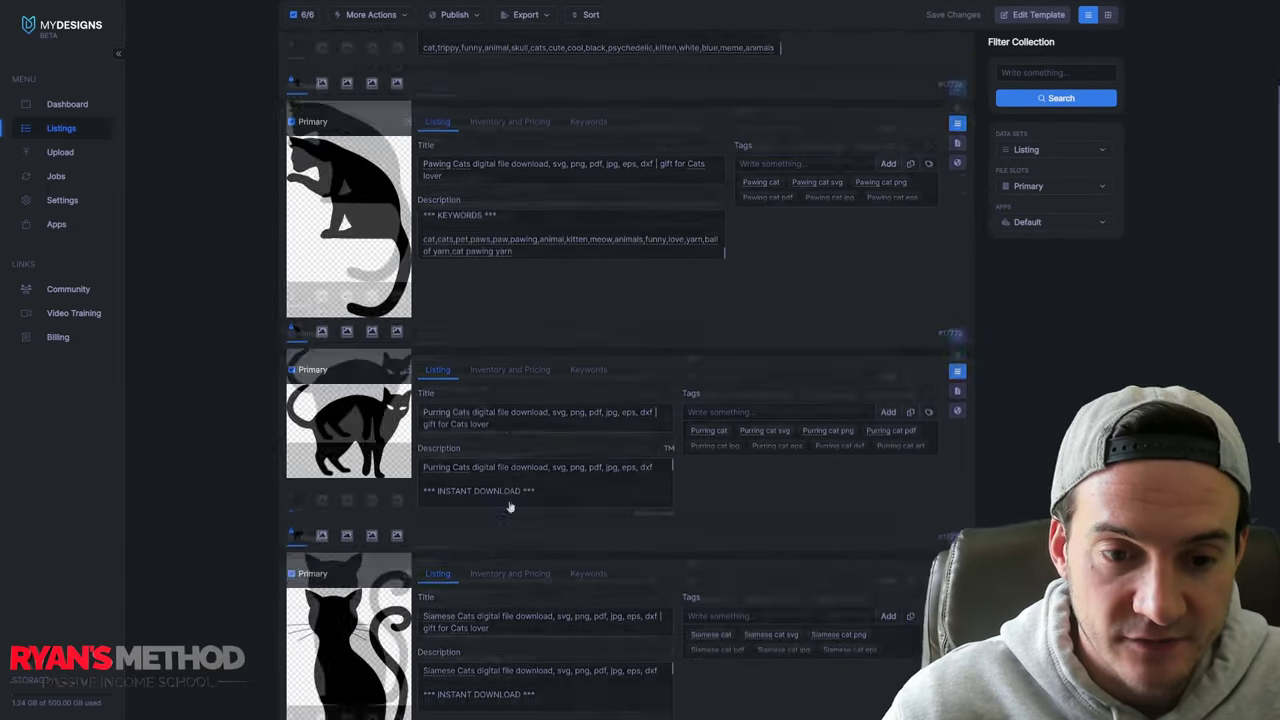
scroll(534, 343, down, 3)
scroll(548, 326, down, 2)
scroll(548, 326, up, 5)
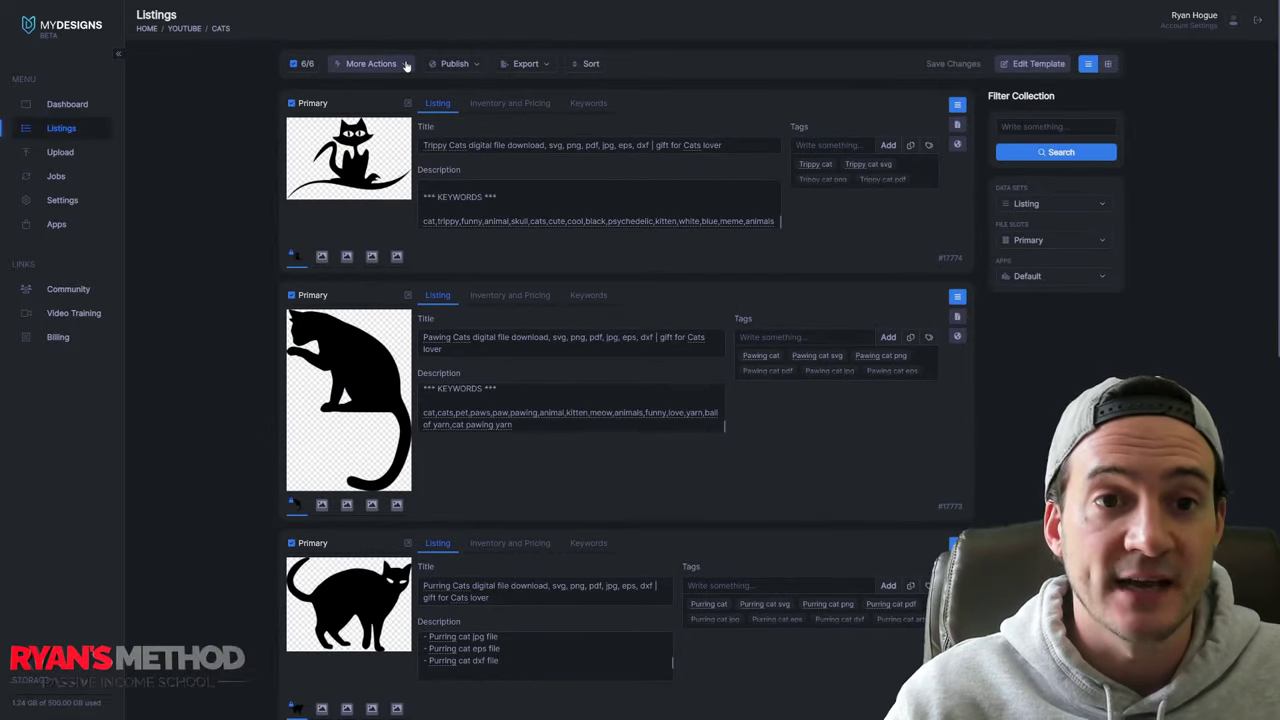
- Rename the template slots to Mockup 1 (PRIMARY), Mockup 2 (T-SHIRT) and Mockup 3 (MUG)
click(1056, 66)
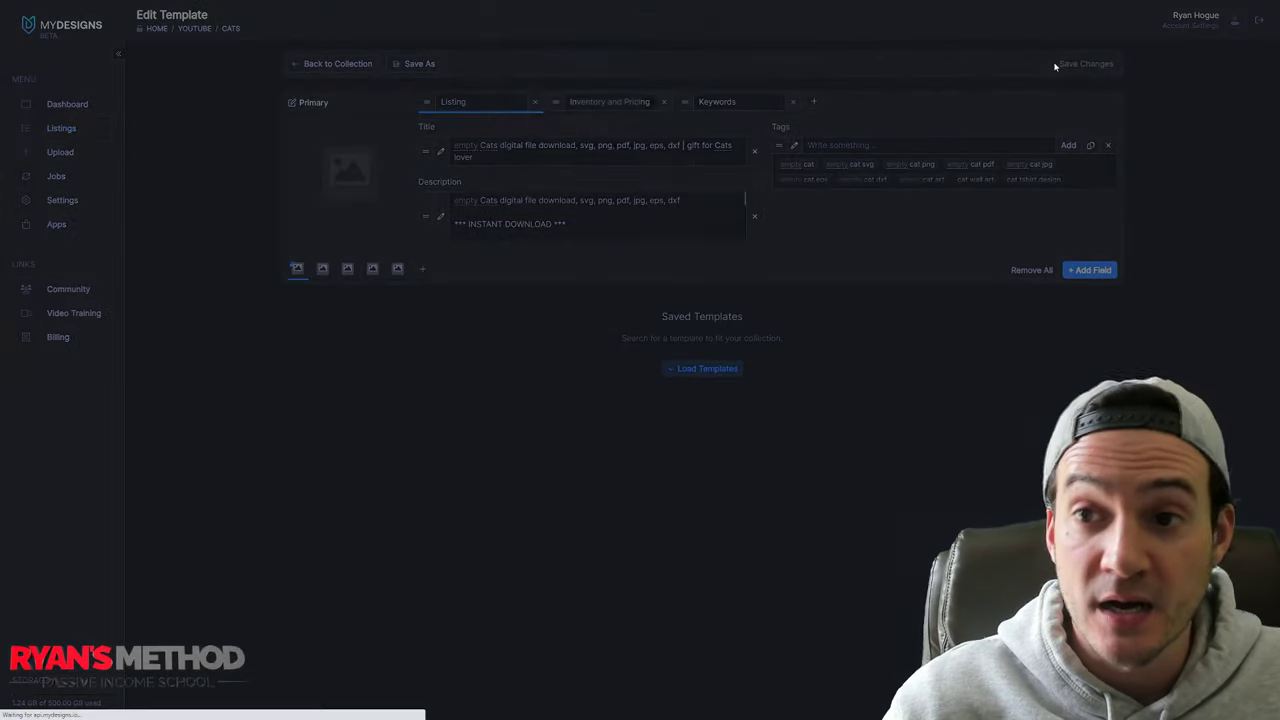
click(750, 34)
click(322, 268)
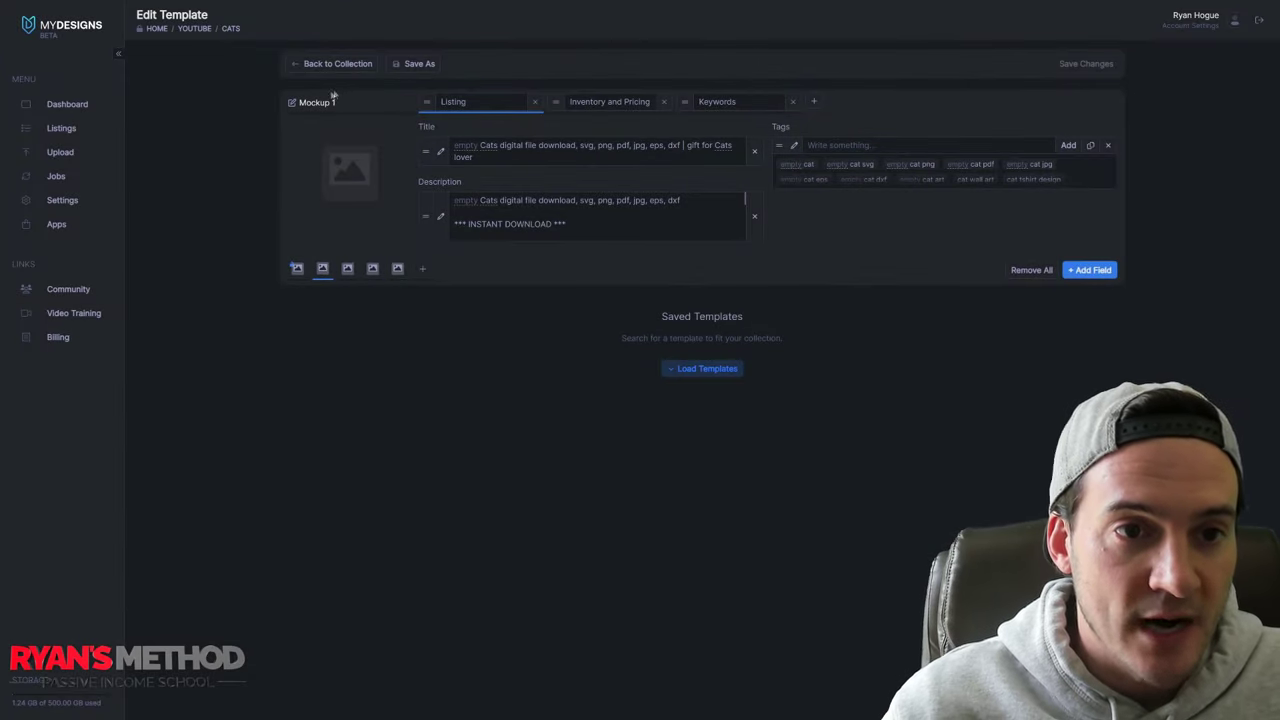
click(293, 104)
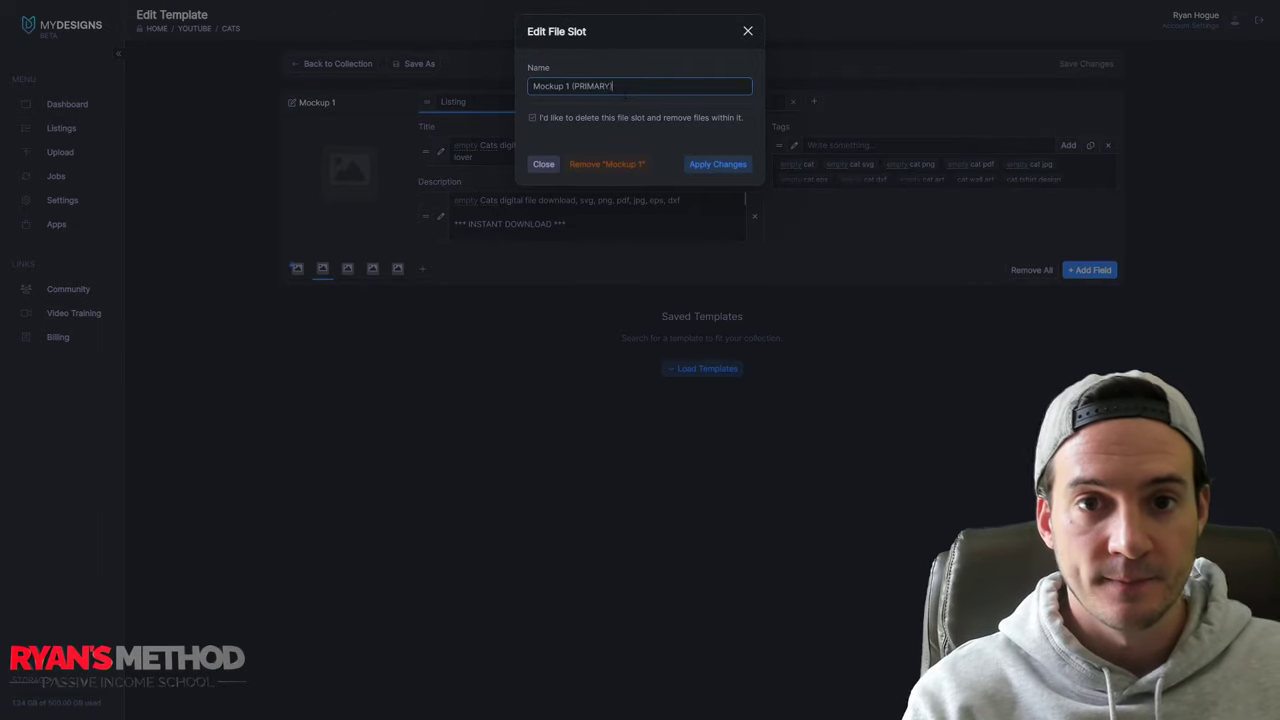
click(716, 164)
click(347, 268)
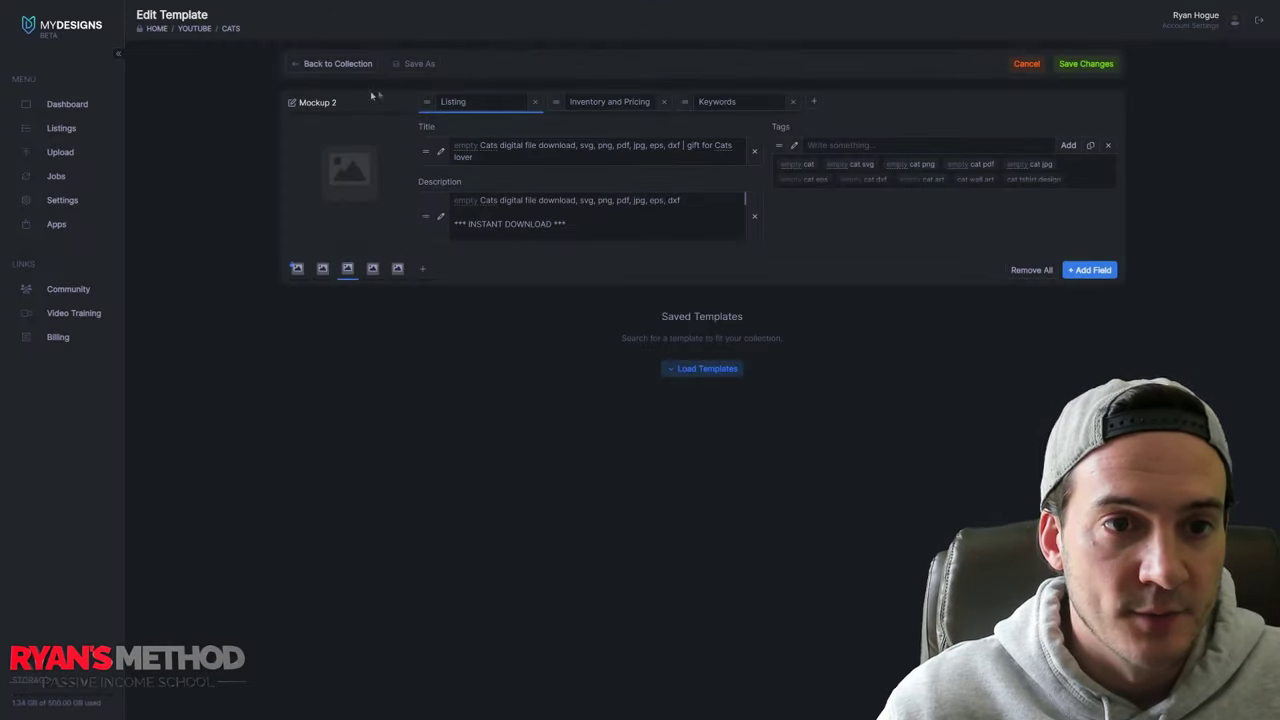
click(292, 104)
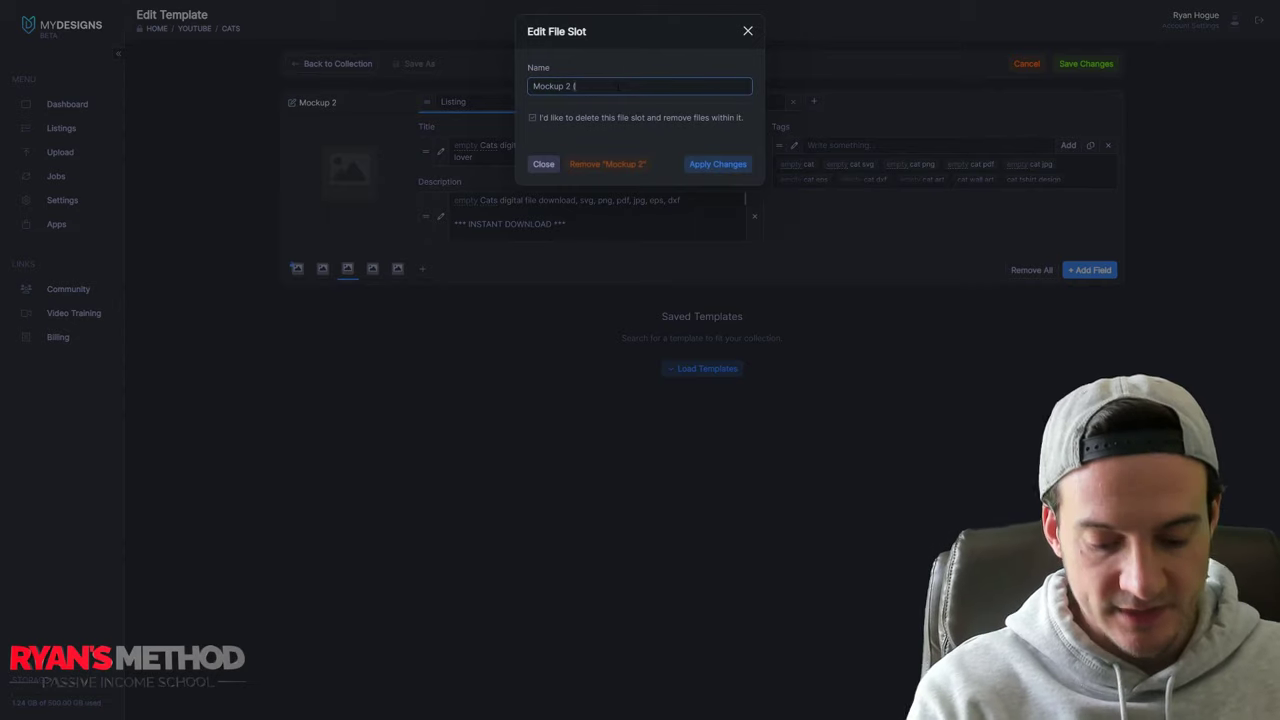
click(717, 164)
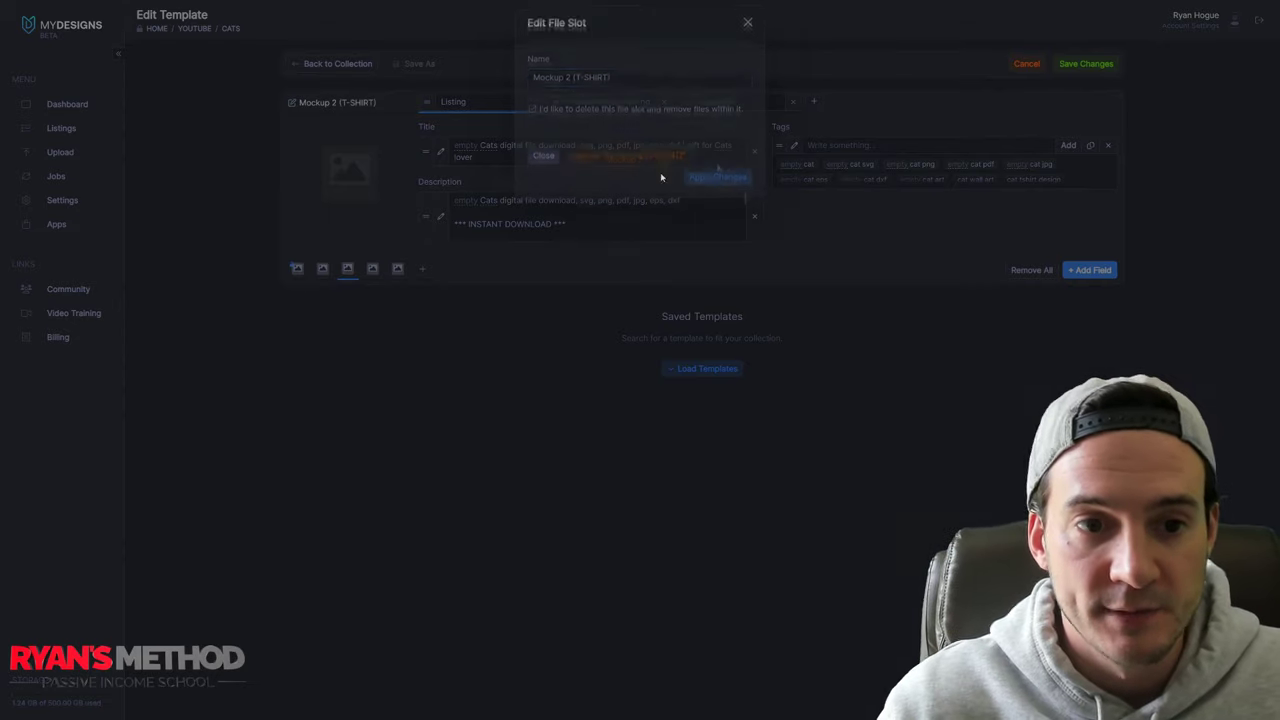
click(372, 268)
click(291, 103)
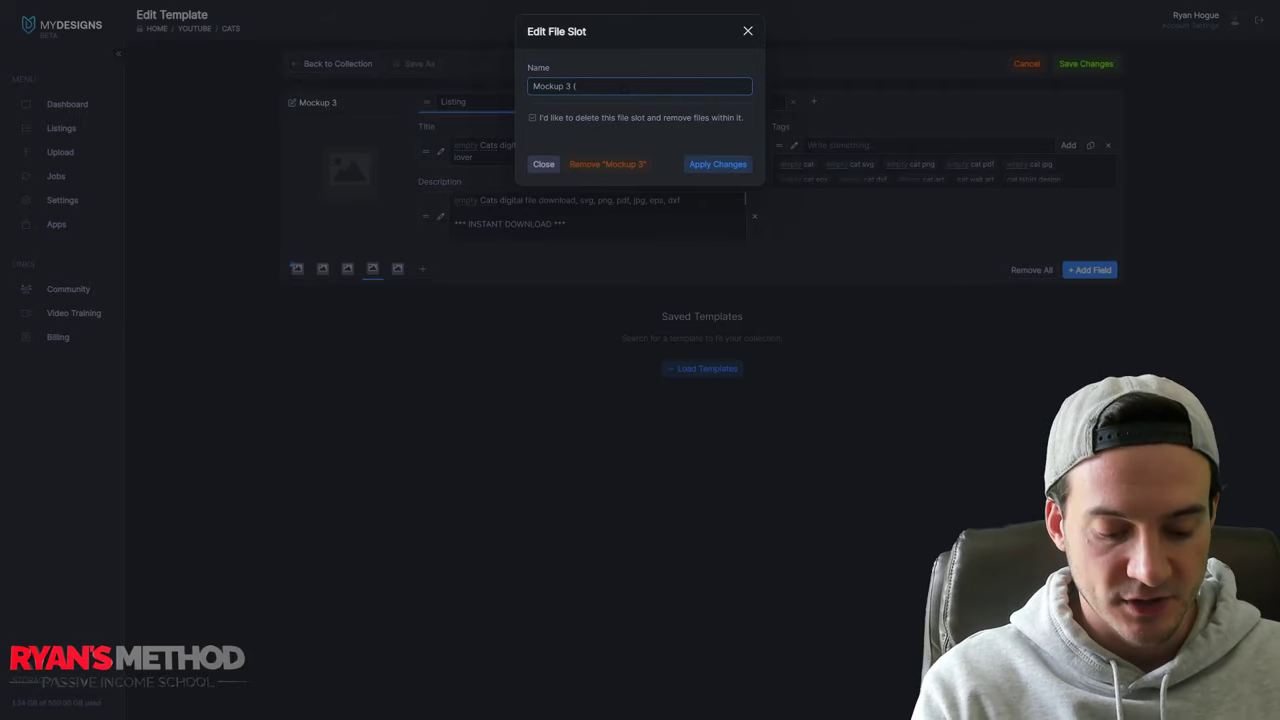
click(722, 165)
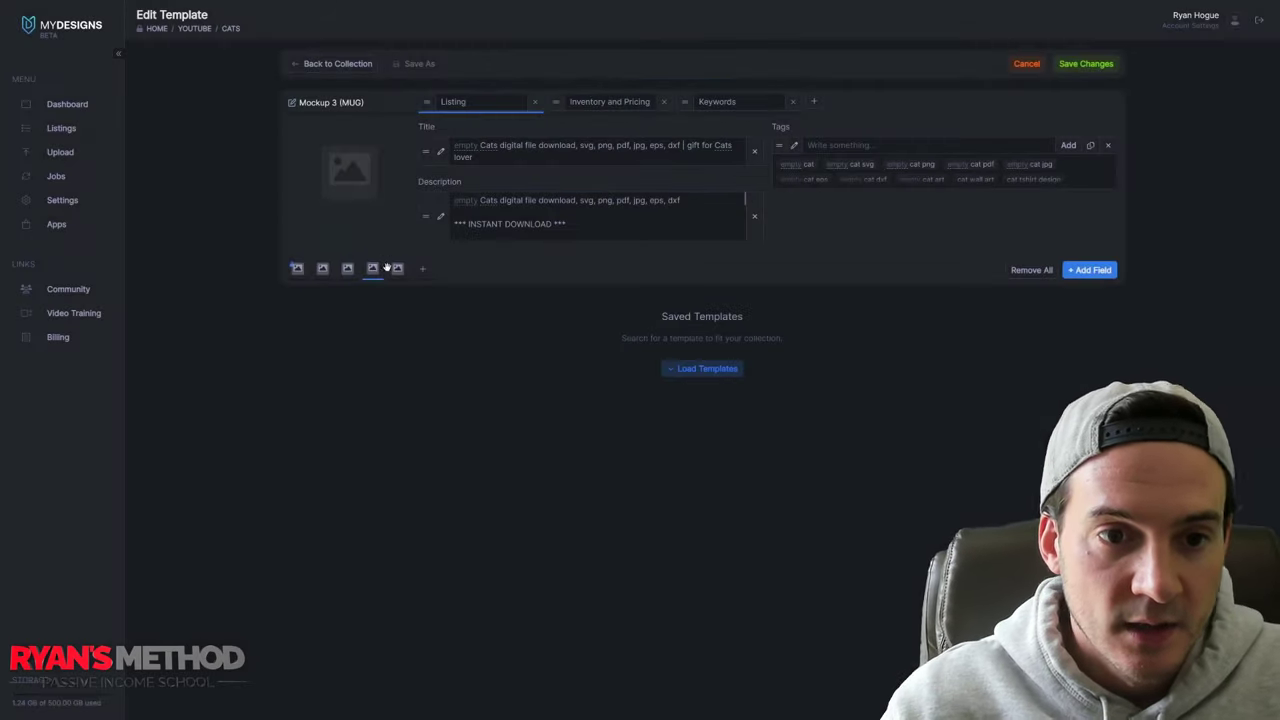
- Add a fifth file slot named Mockup 4 (POSTER)
click(422, 268)
drag(409, 274, 397, 272)
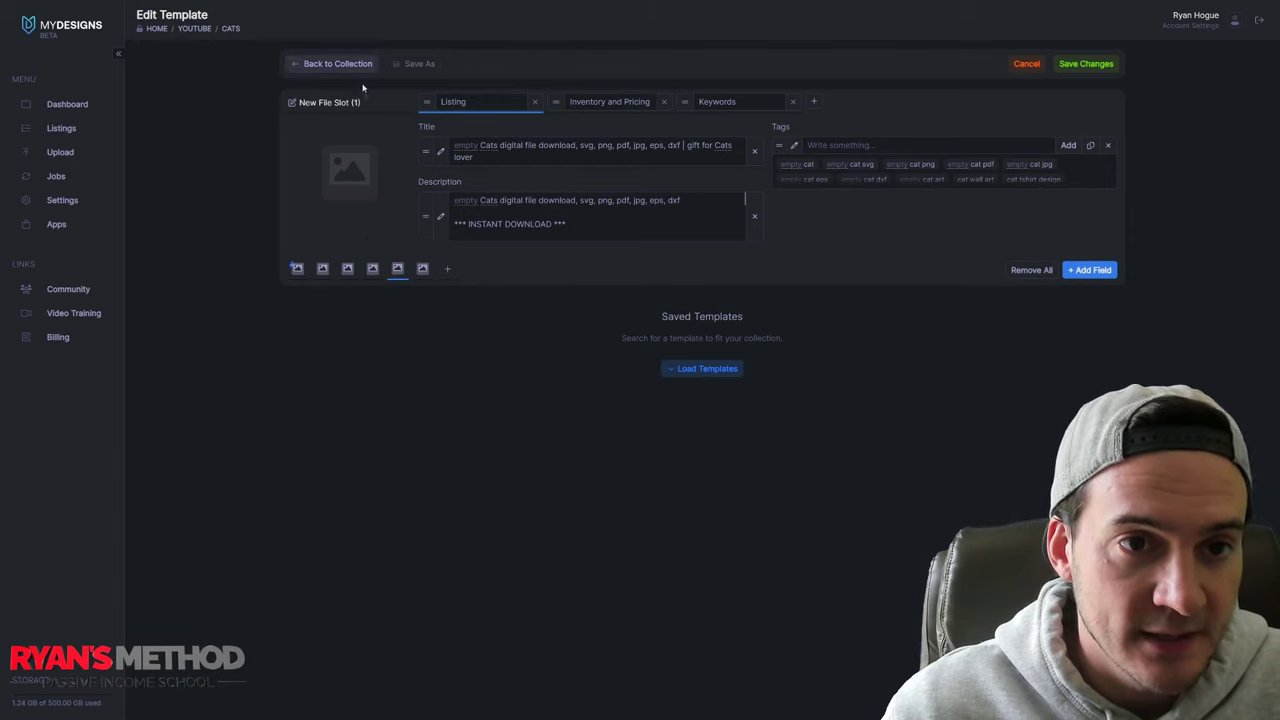
click(293, 103)
key(ctrl+a)
text(M)
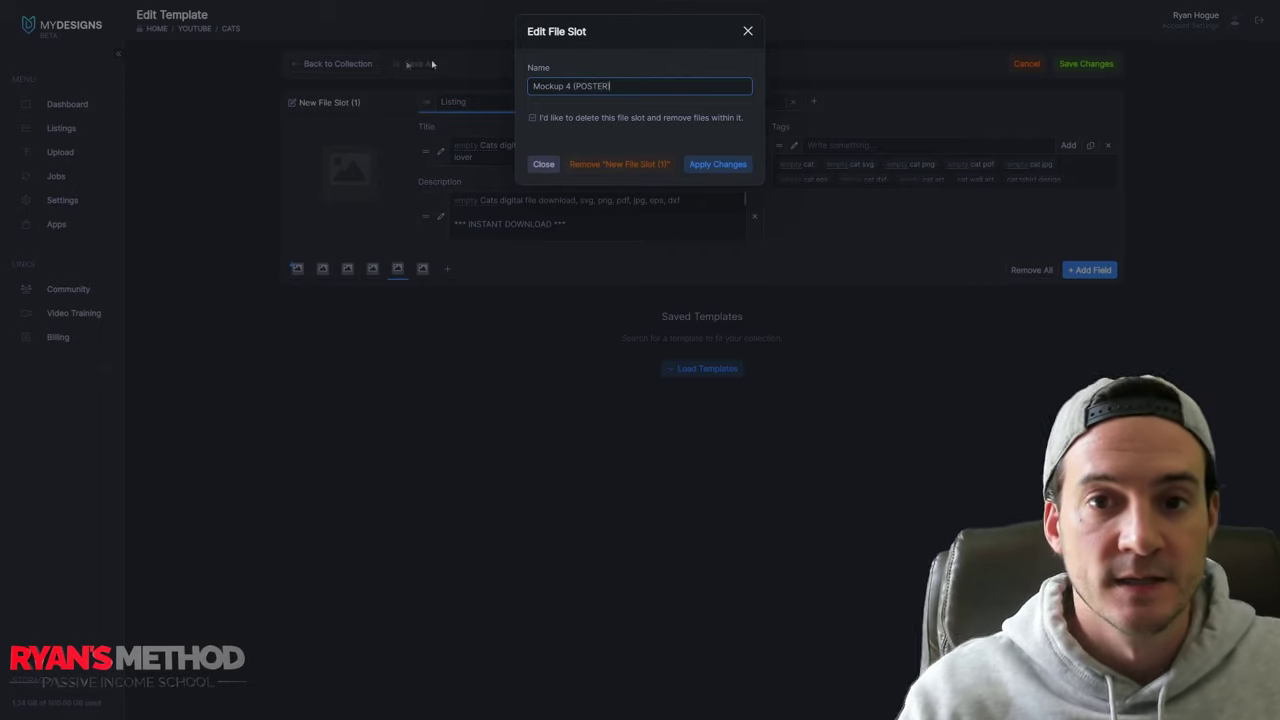
click(739, 166)
- Save the template, updating both the template and existing designs
click(1087, 66)
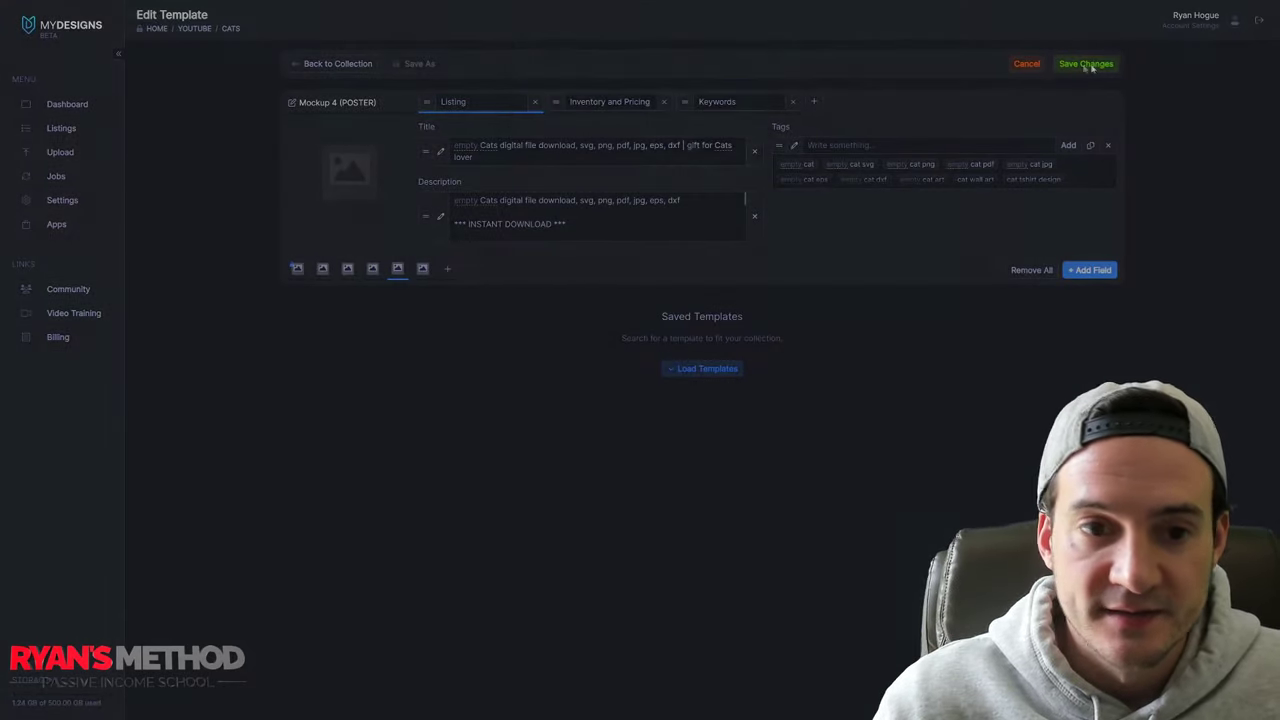
click(637, 97)
click(620, 106)
click(697, 127)
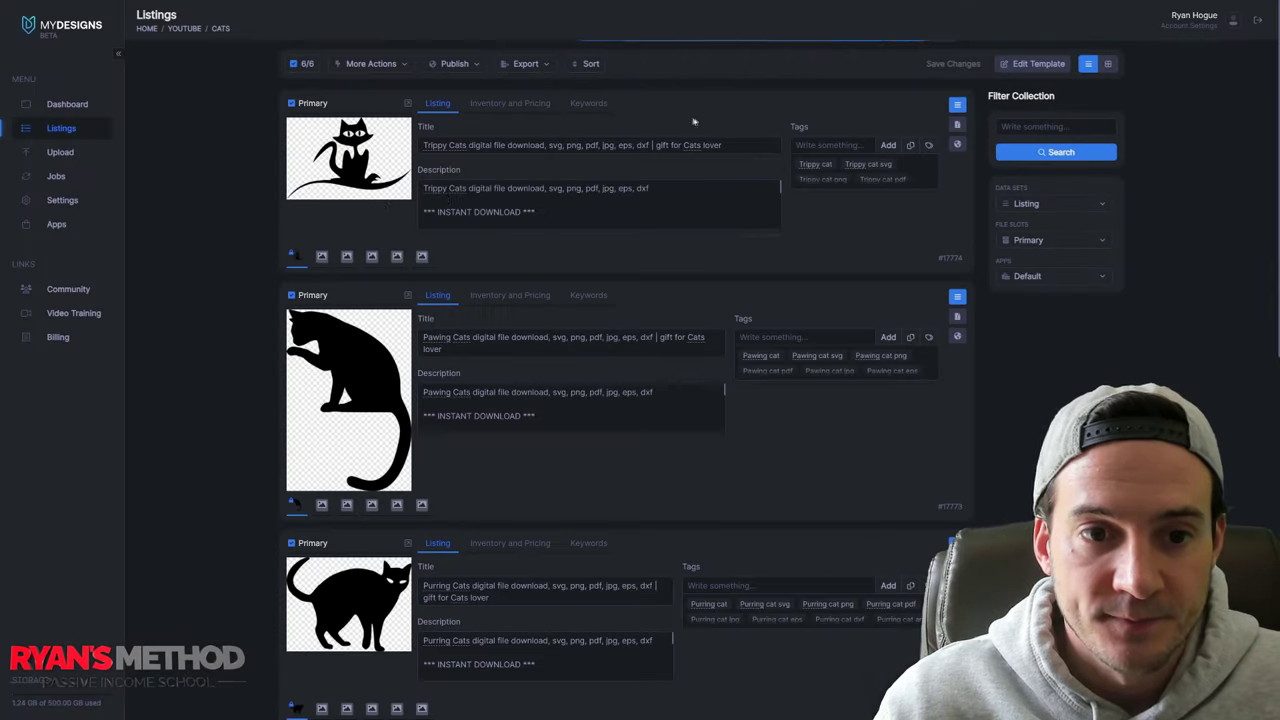
- Select all six cat listings and start creating mockups for them
click(300, 63)
click(310, 92)
click(398, 65)
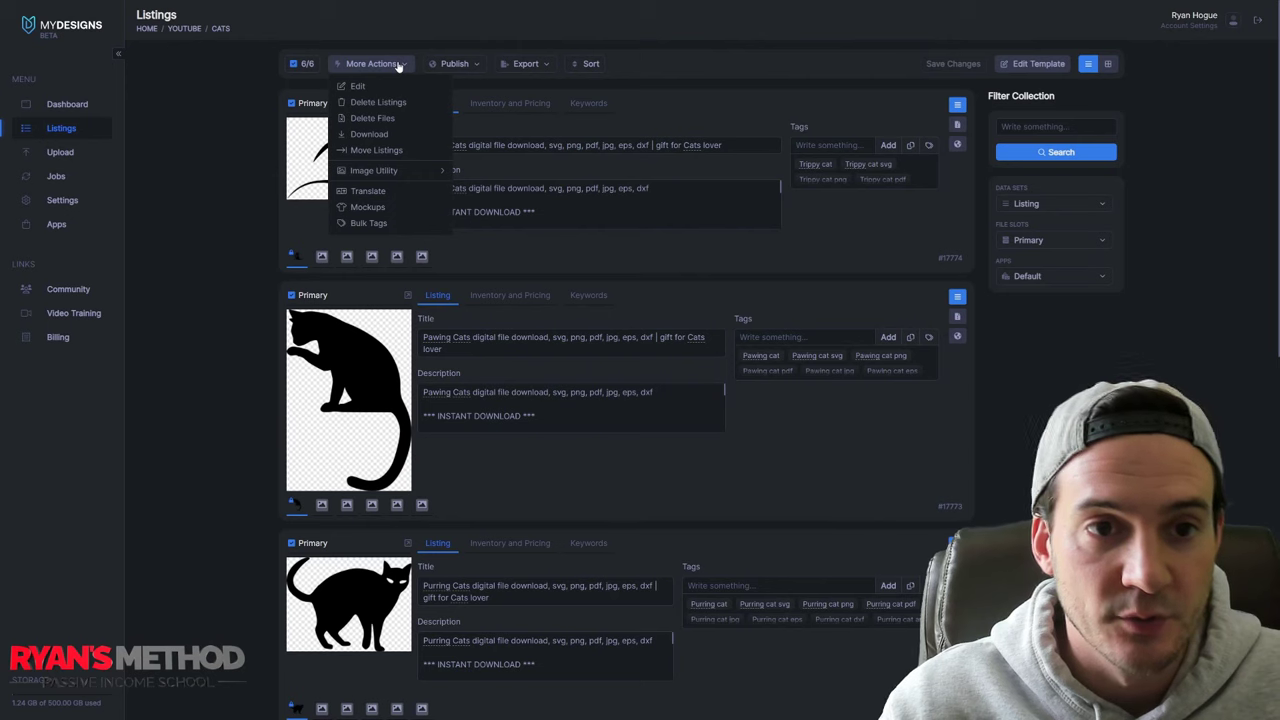
click(420, 210)
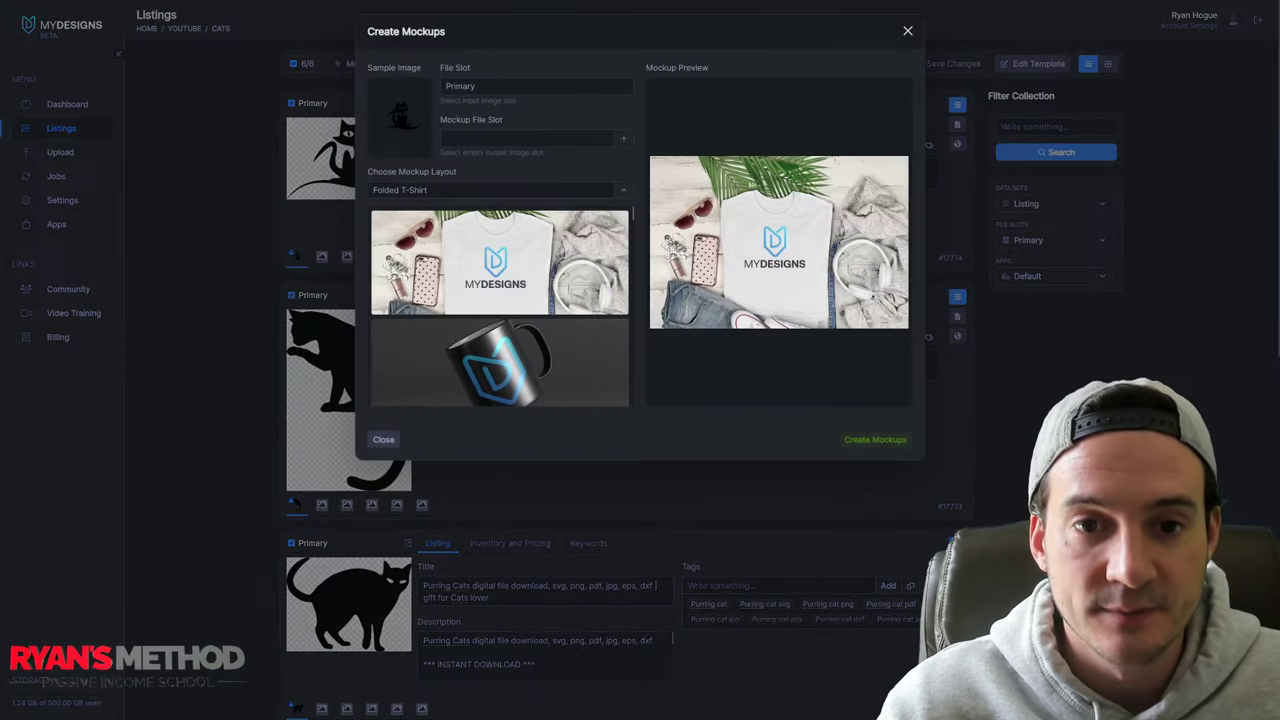
- Choose the Wood Digital Mockup layout with output to Mockup 1 (PRIMARY)
scroll(538, 265, down, 1)
scroll(538, 265, down, 2)
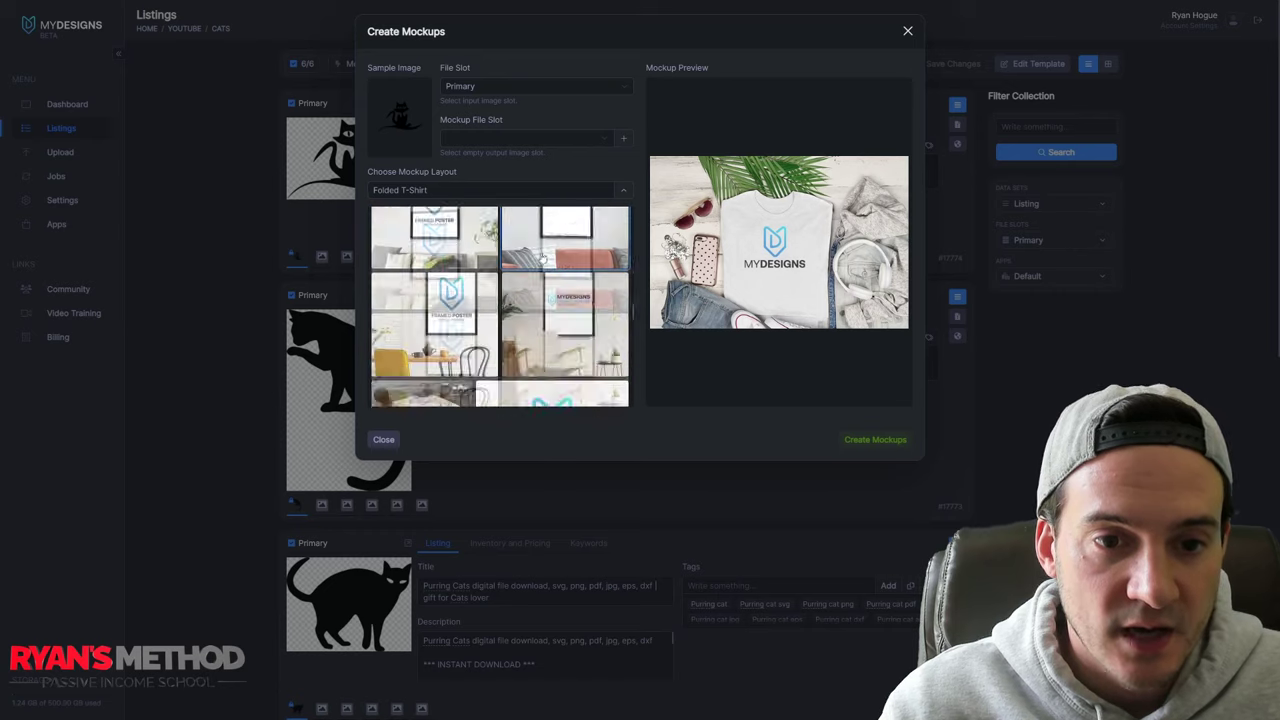
scroll(545, 270, down, 2)
scroll(537, 268, up, 1)
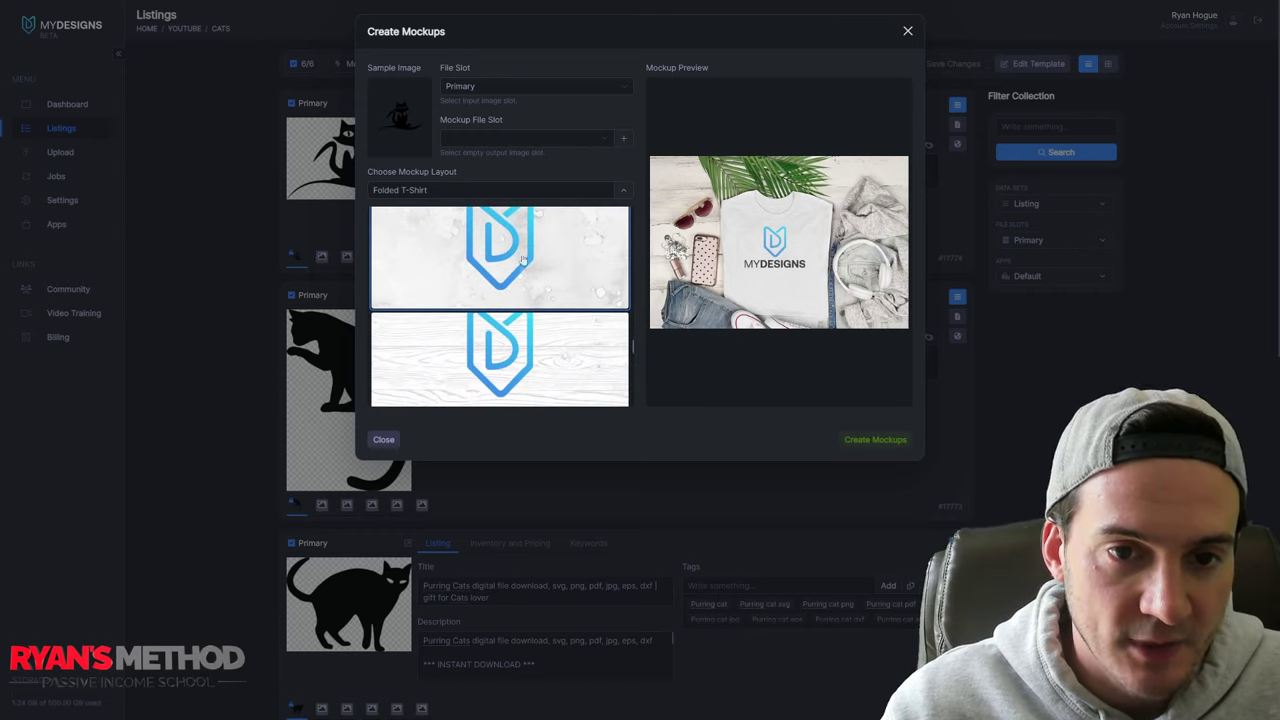
click(503, 363)
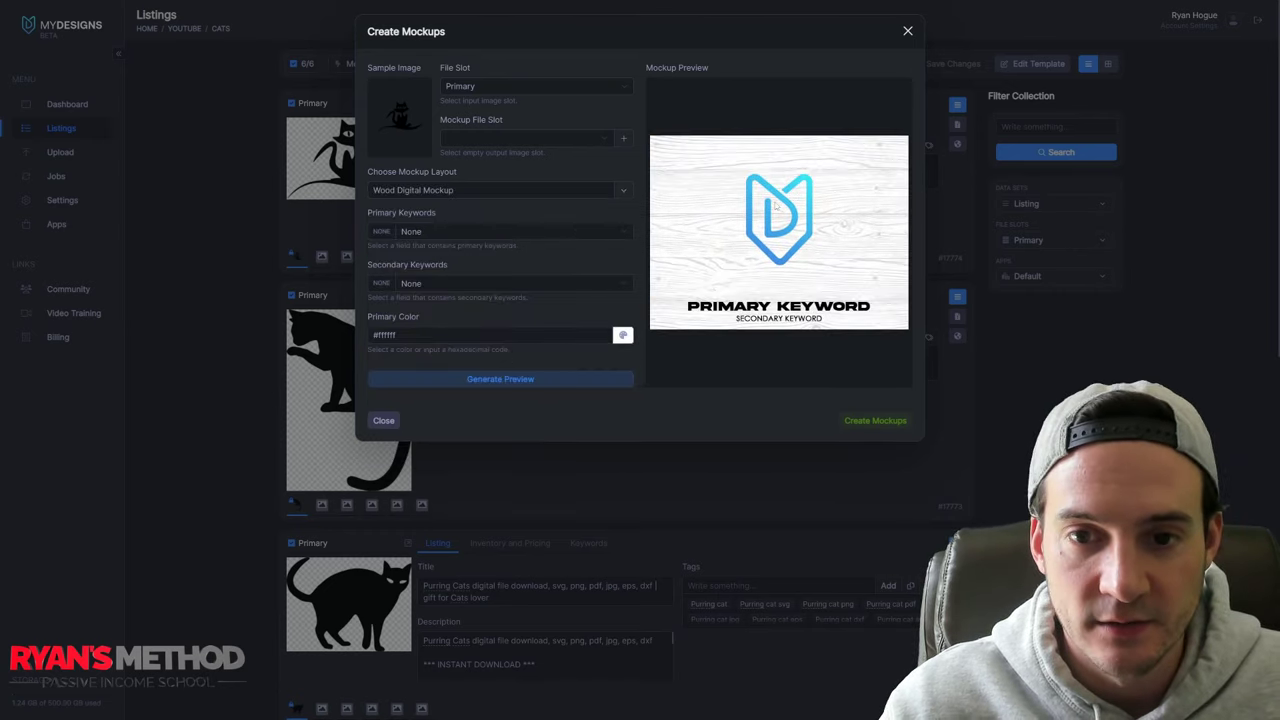
click(599, 142)
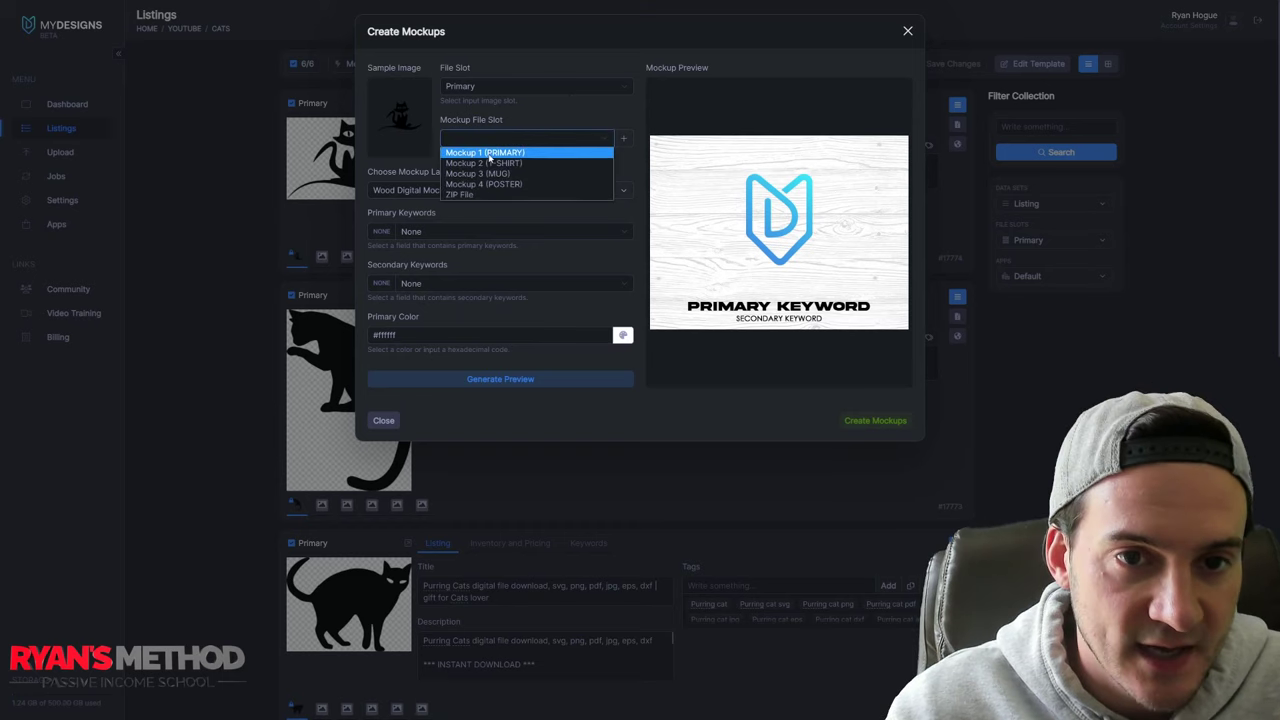
click(492, 156)
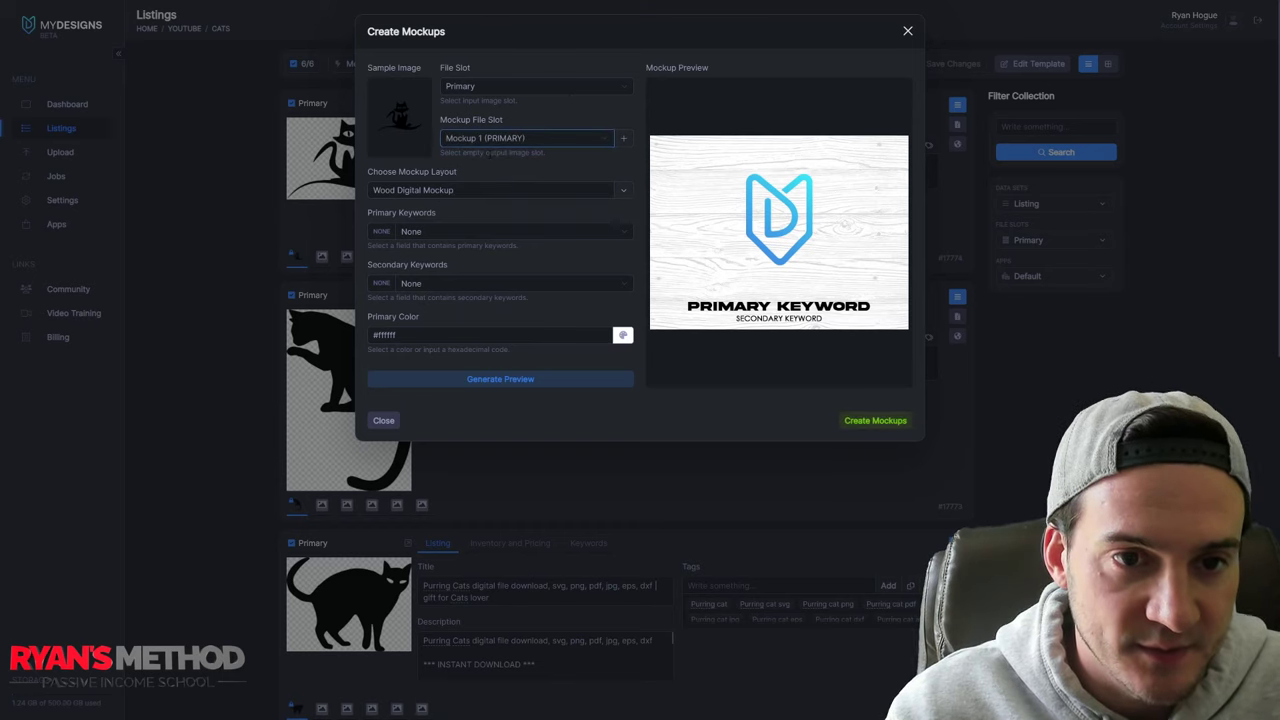
- Use PrimarySecondary as main text and File Extensions as secondary, then generate the preview
click(458, 231)
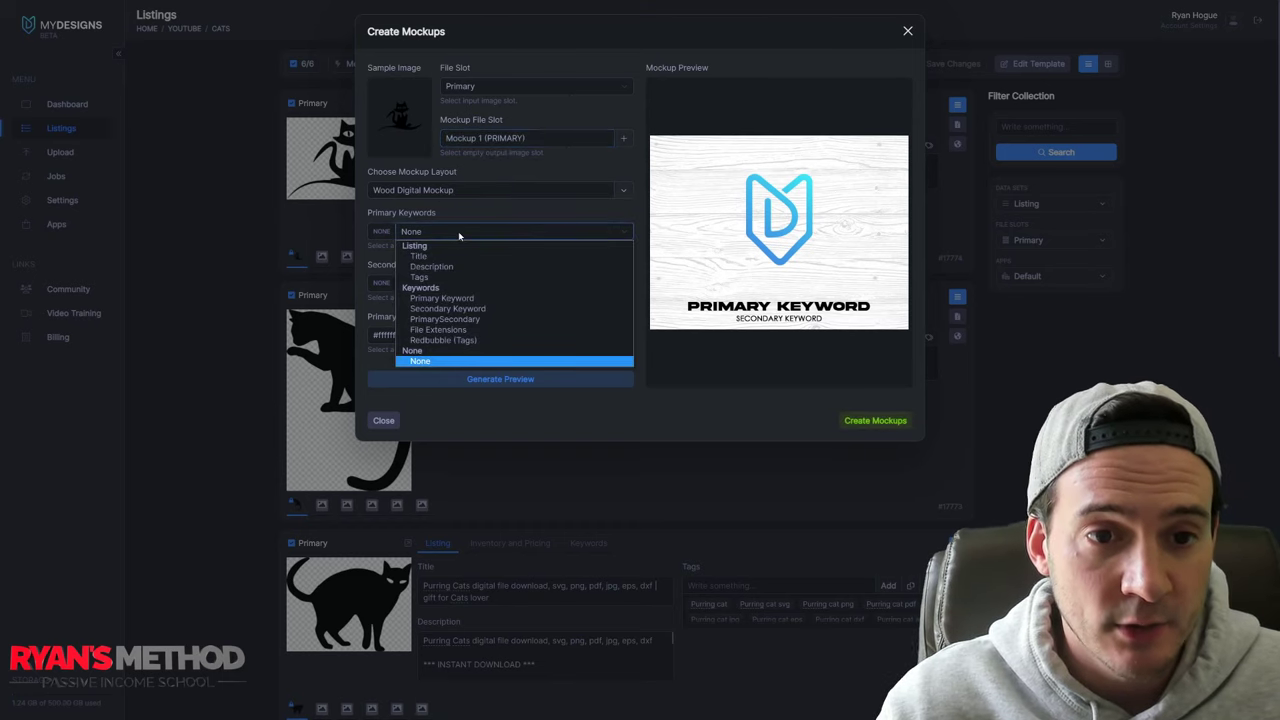
click(442, 318)
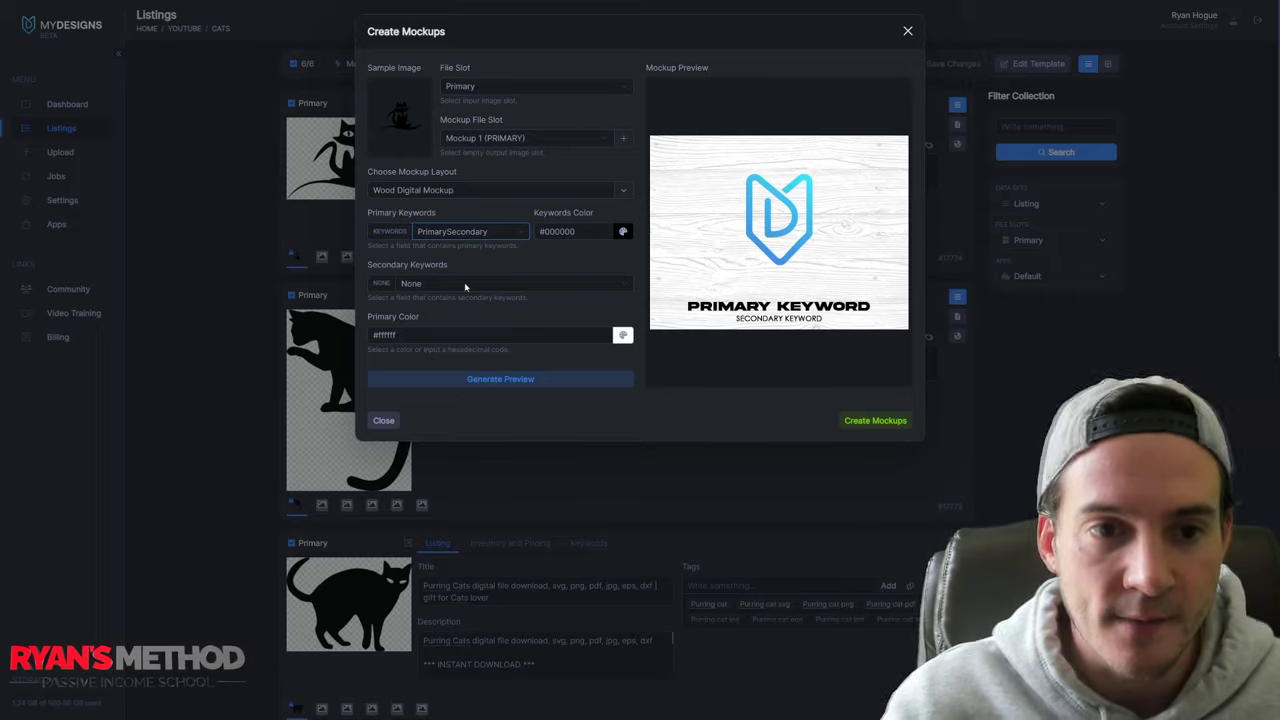
click(465, 284)
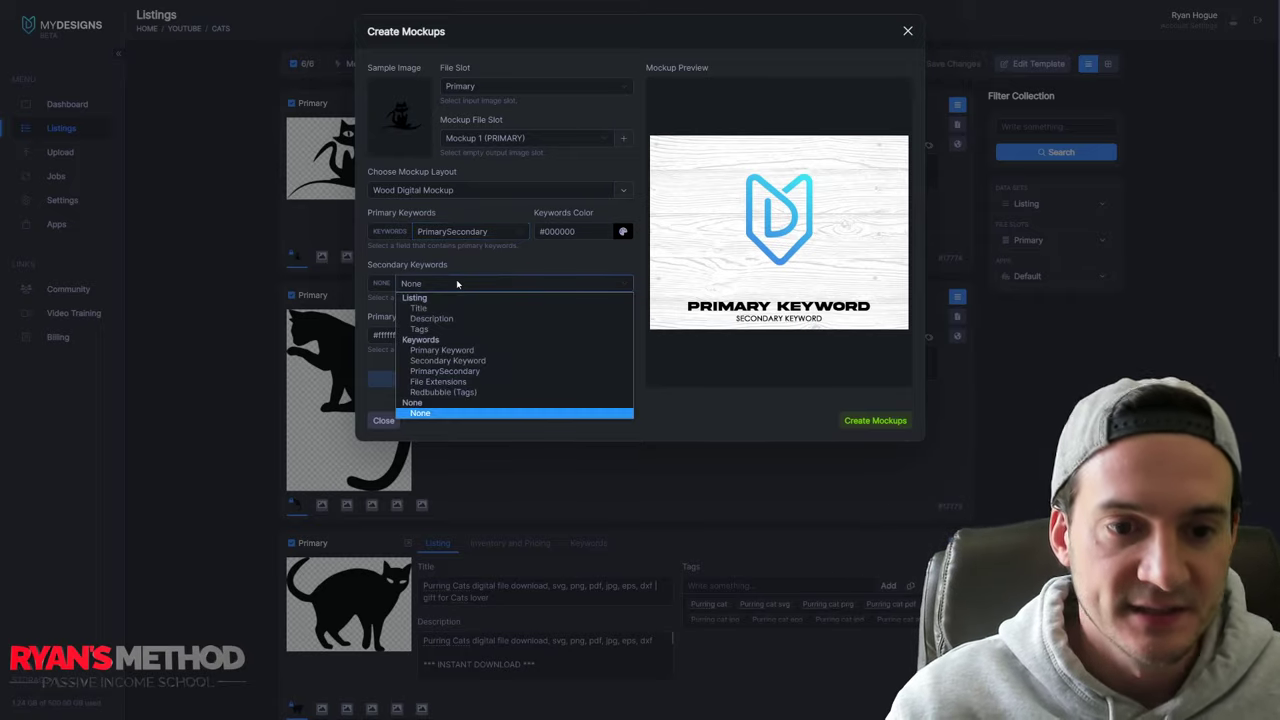
click(460, 383)
click(495, 379)
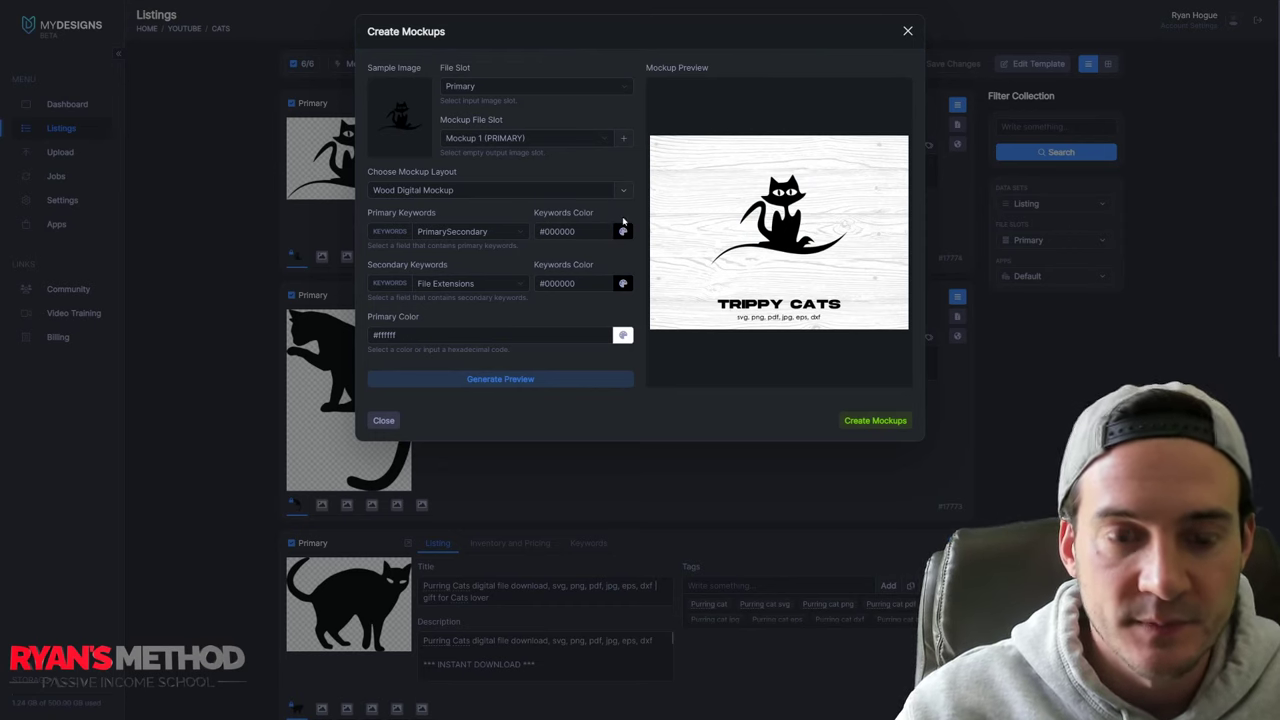
- Change the template's Secondary Keyword from Cats to Cat and update template and designs
click(908, 33)
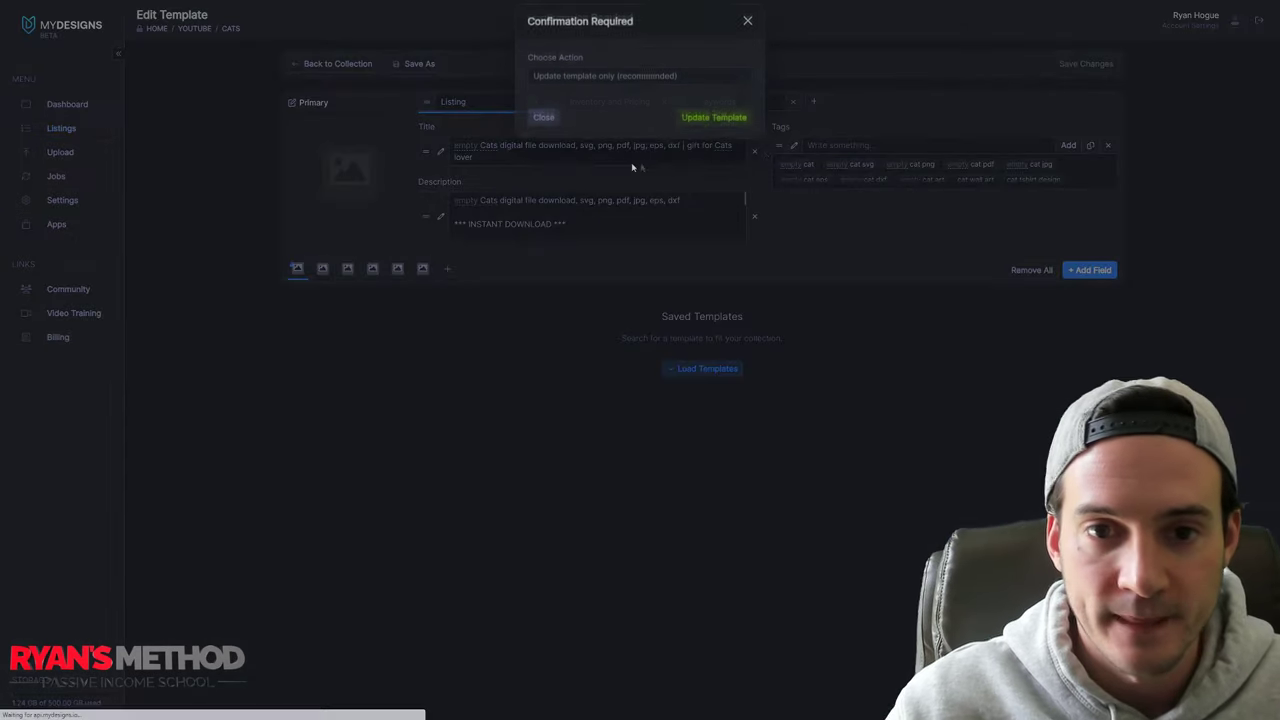
click(748, 32)
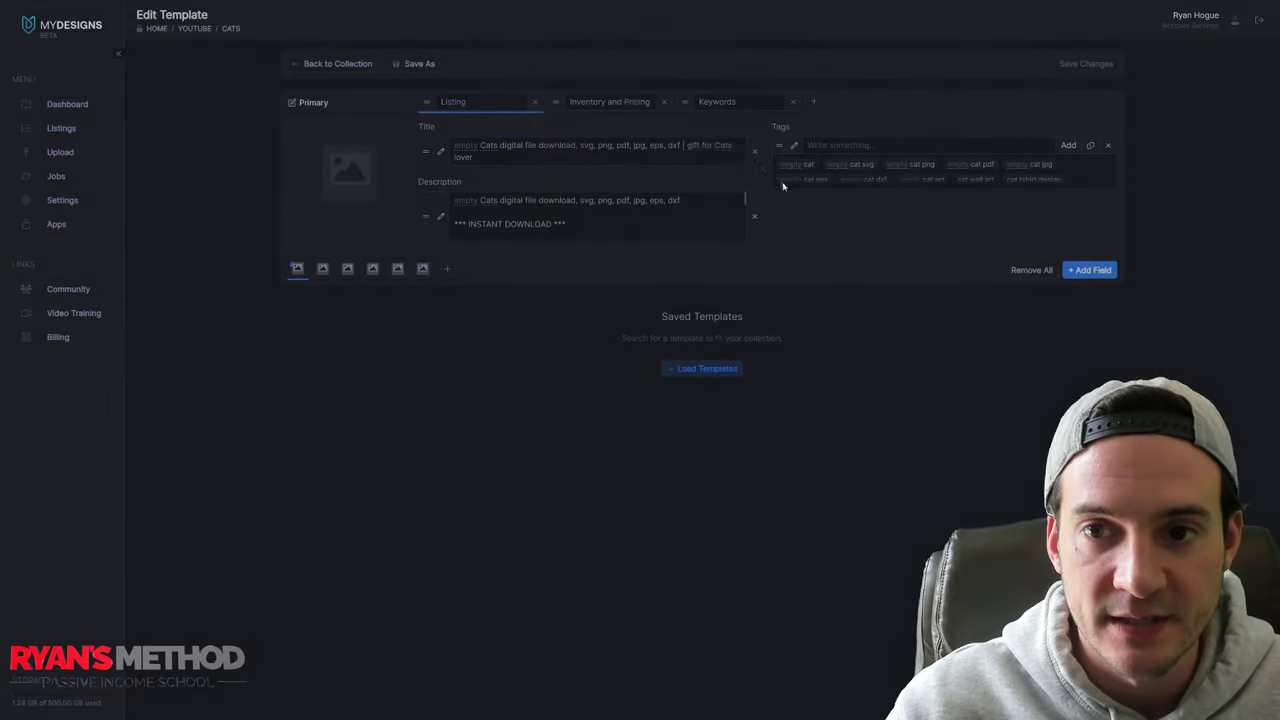
click(725, 103)
click(884, 146)
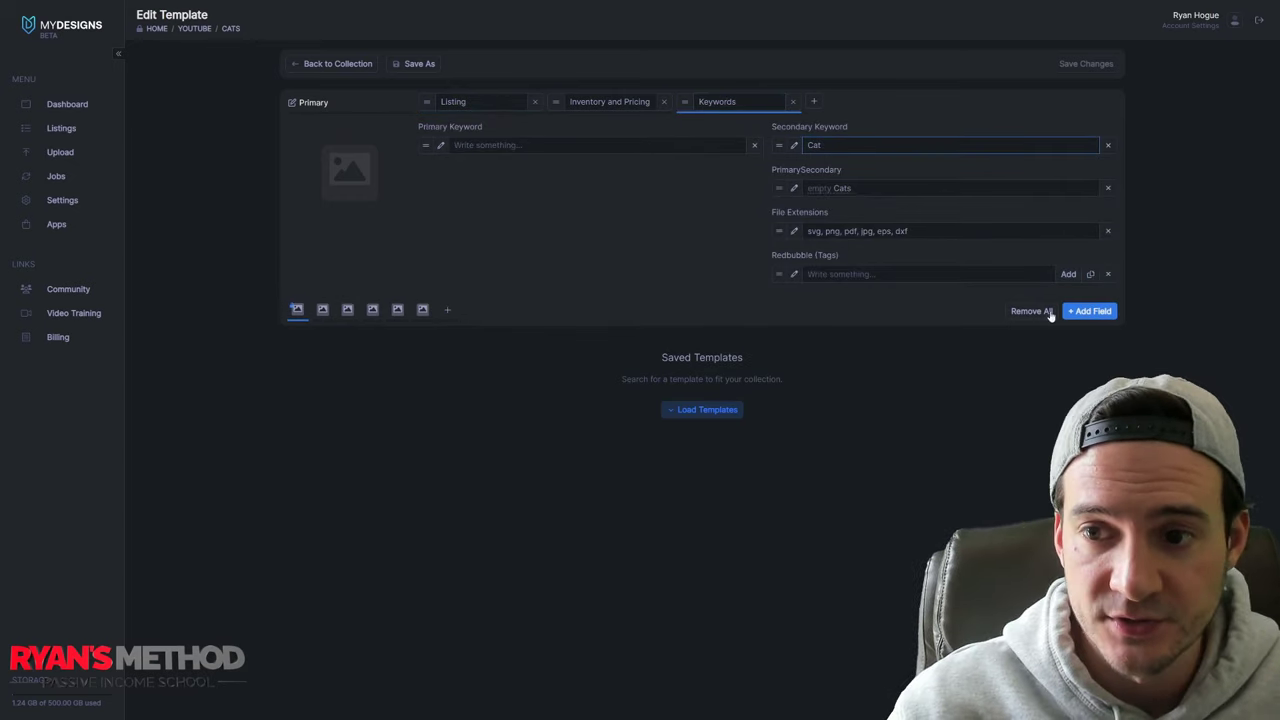
click(1086, 63)
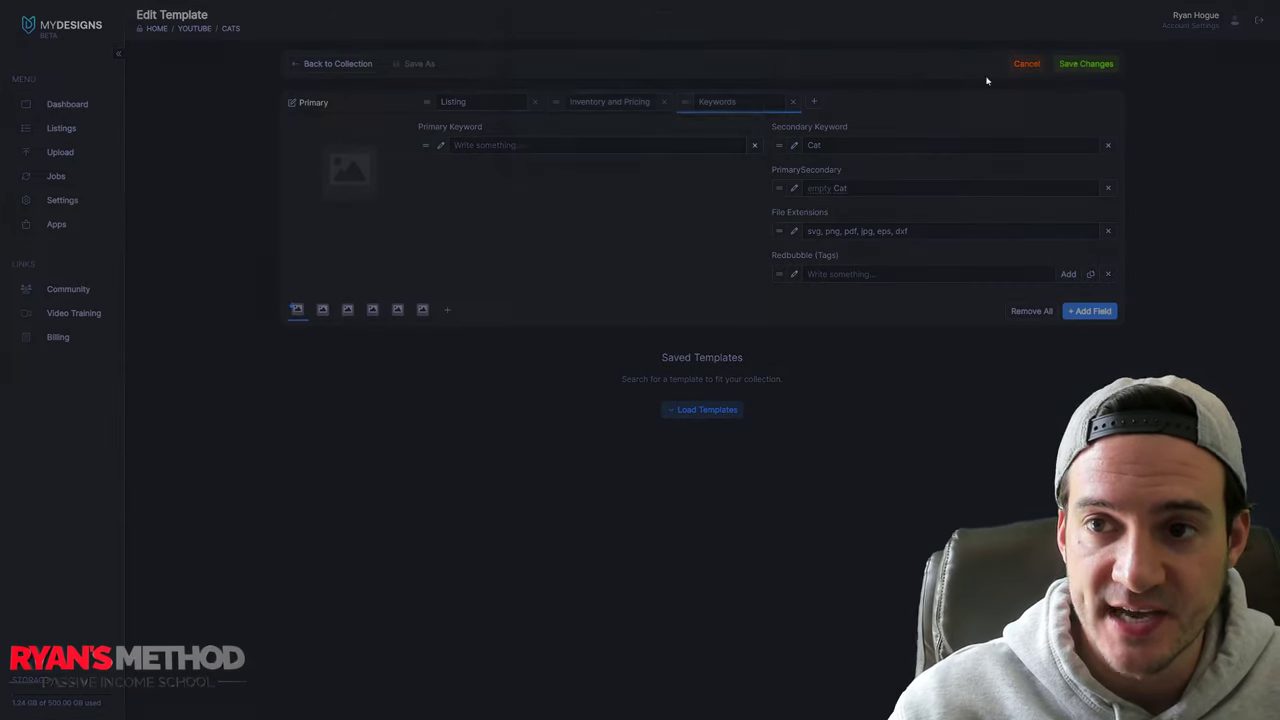
click(576, 86)
click(630, 111)
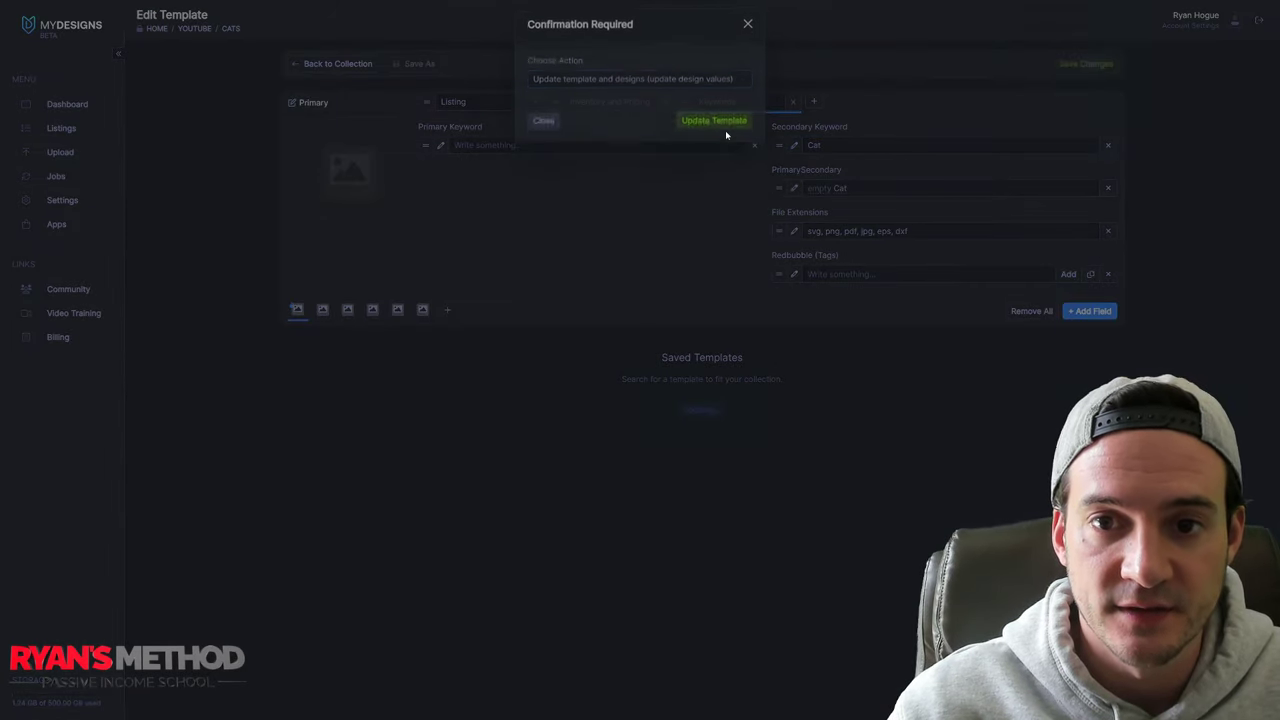
click(722, 128)
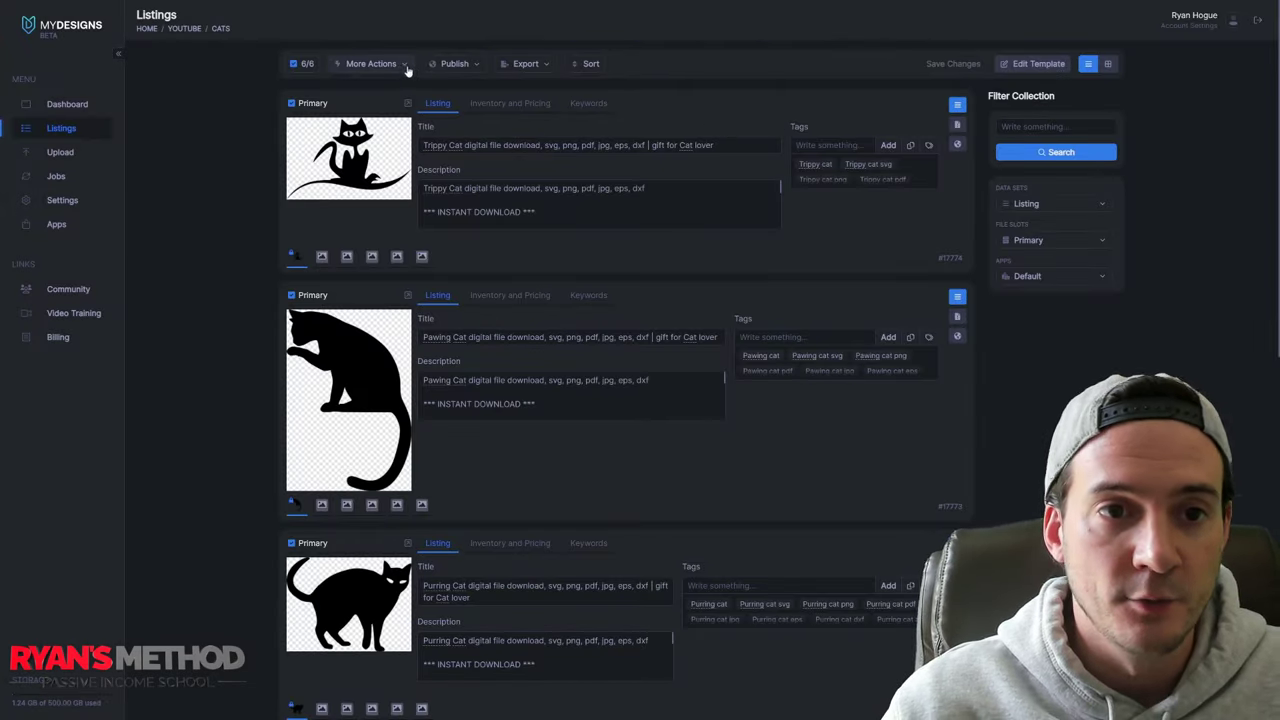
- Set up mockups for all listings in the Mockup 1 (PRIMARY) slot using Marble Digital Mockup
click(371, 63)
click(375, 193)
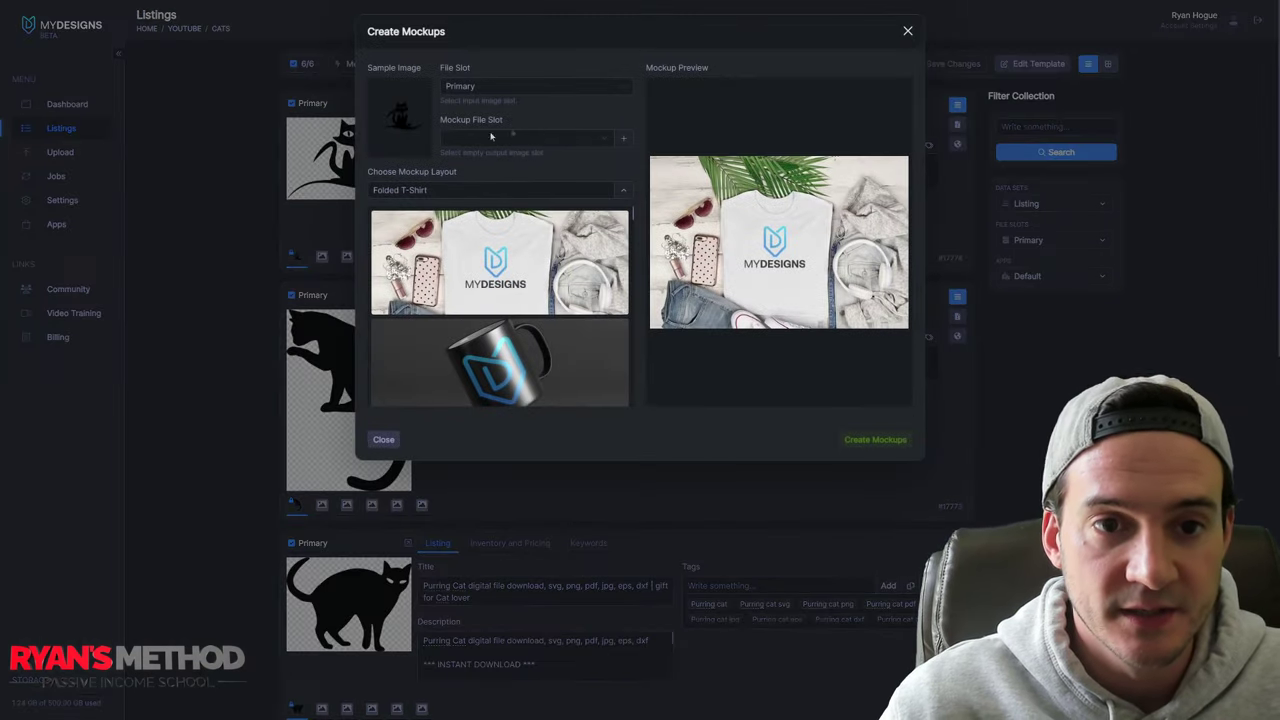
click(600, 138)
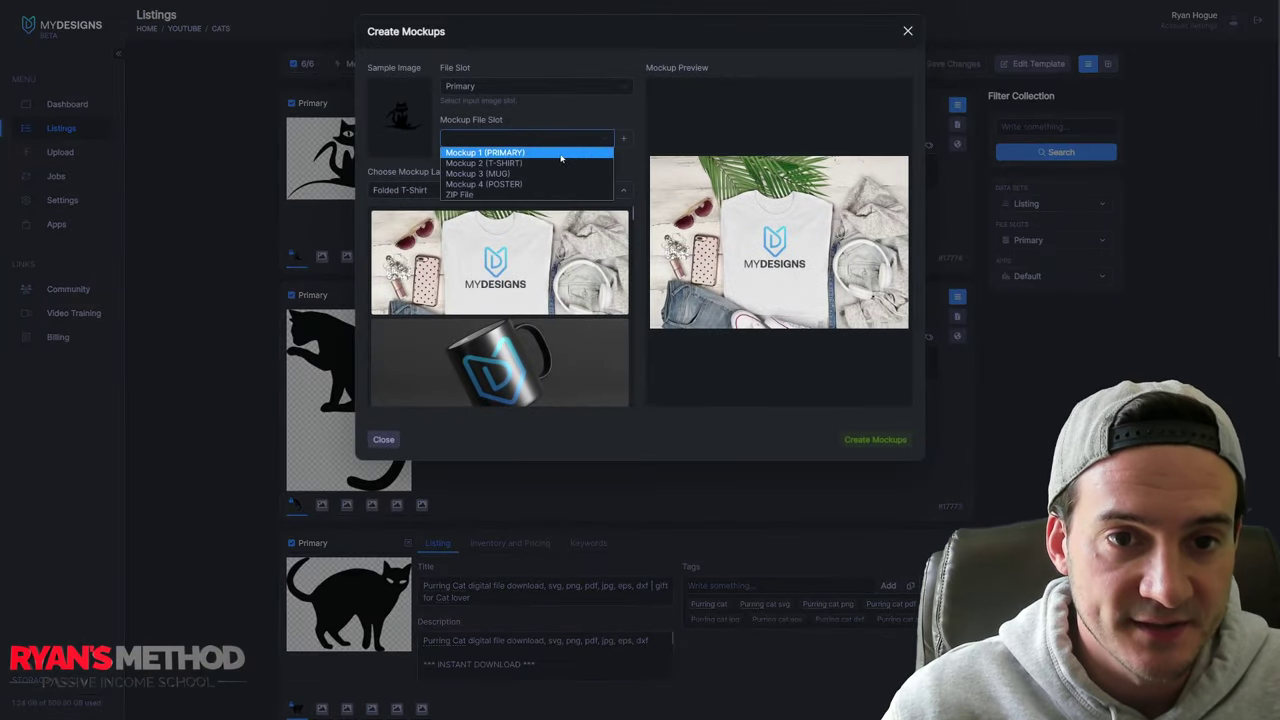
click(560, 155)
scroll(550, 265, down, 10)
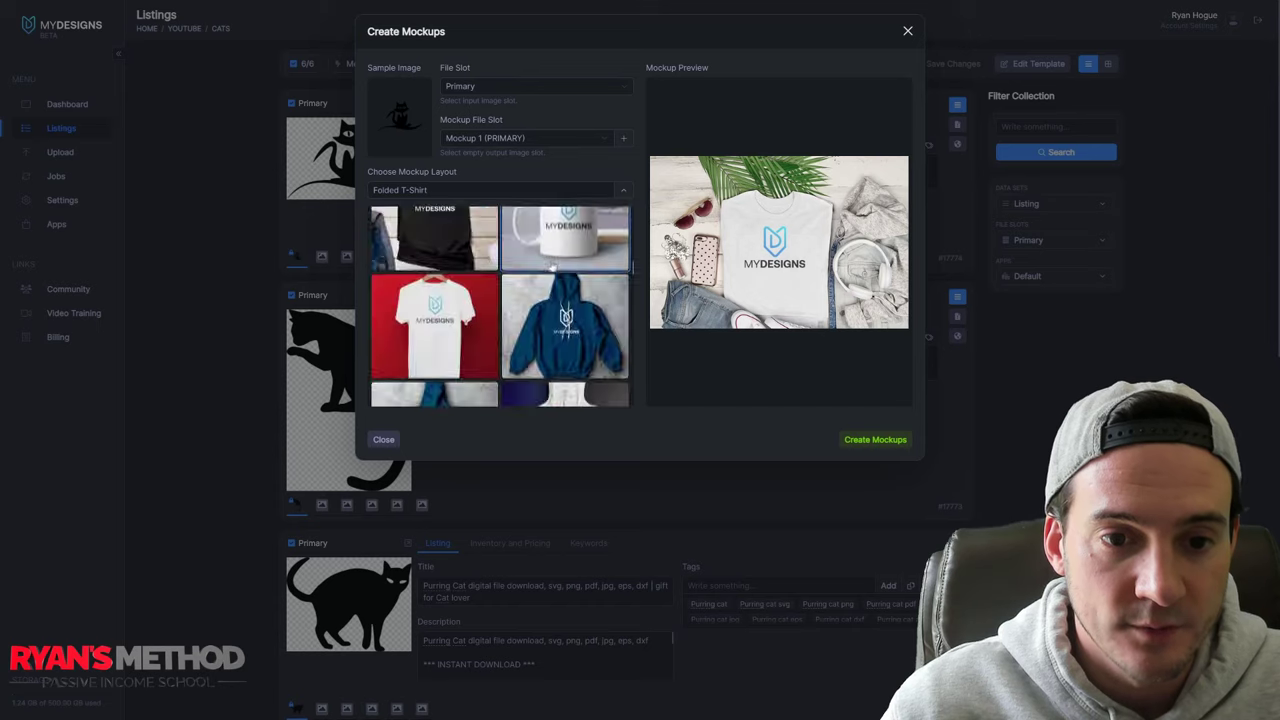
scroll(543, 263, down, 4)
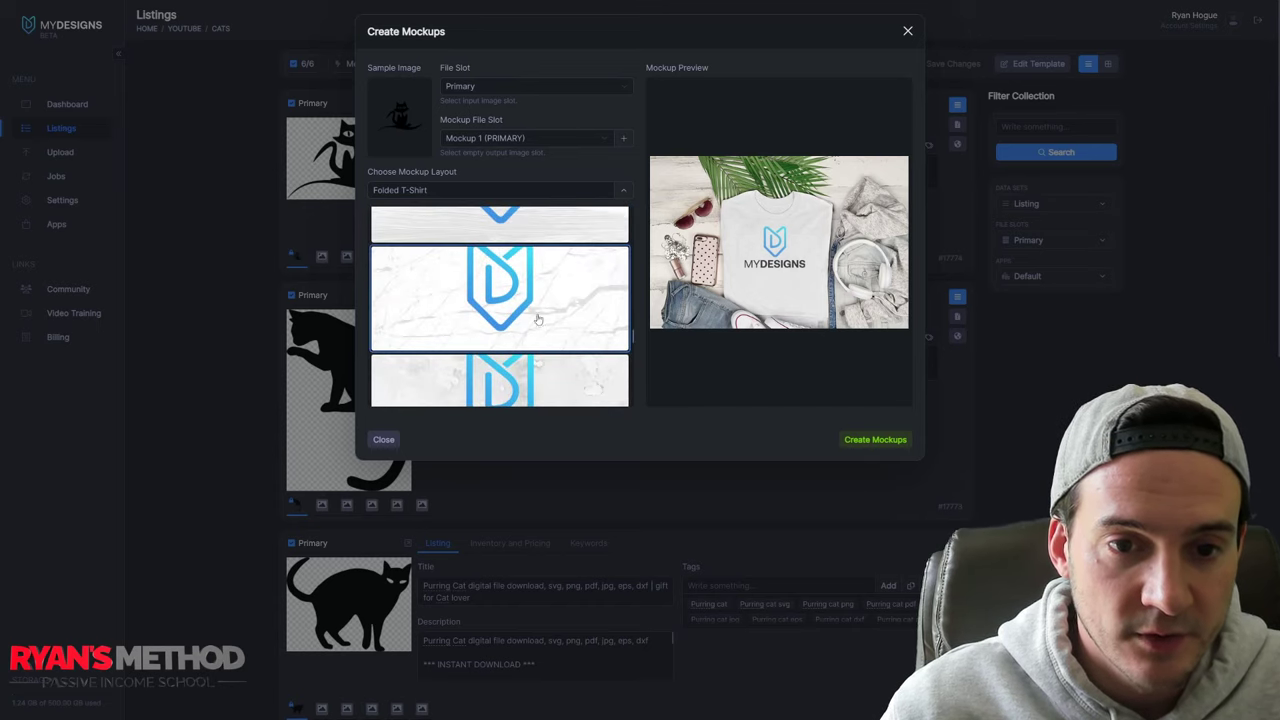
click(542, 329)
- Use PrimarySecondary and File Extensions text, preview TRIPPY CAT, and create the mockups
click(449, 229)
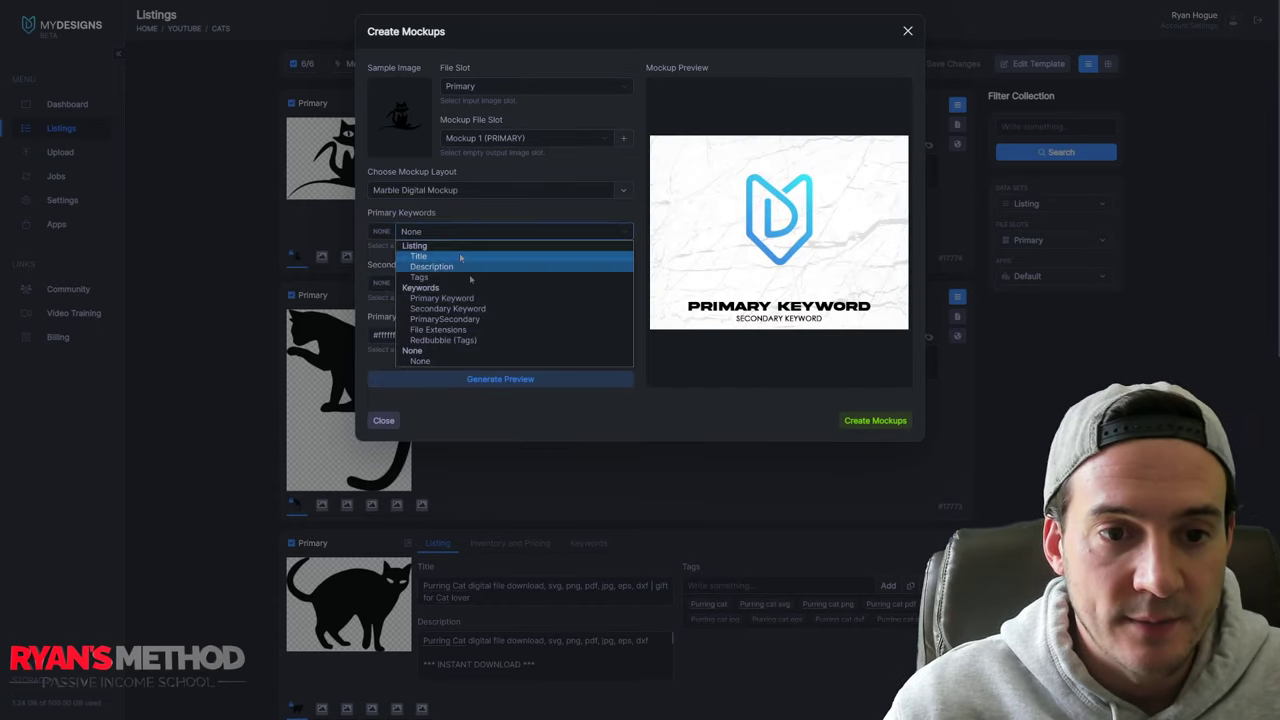
click(440, 318)
click(437, 285)
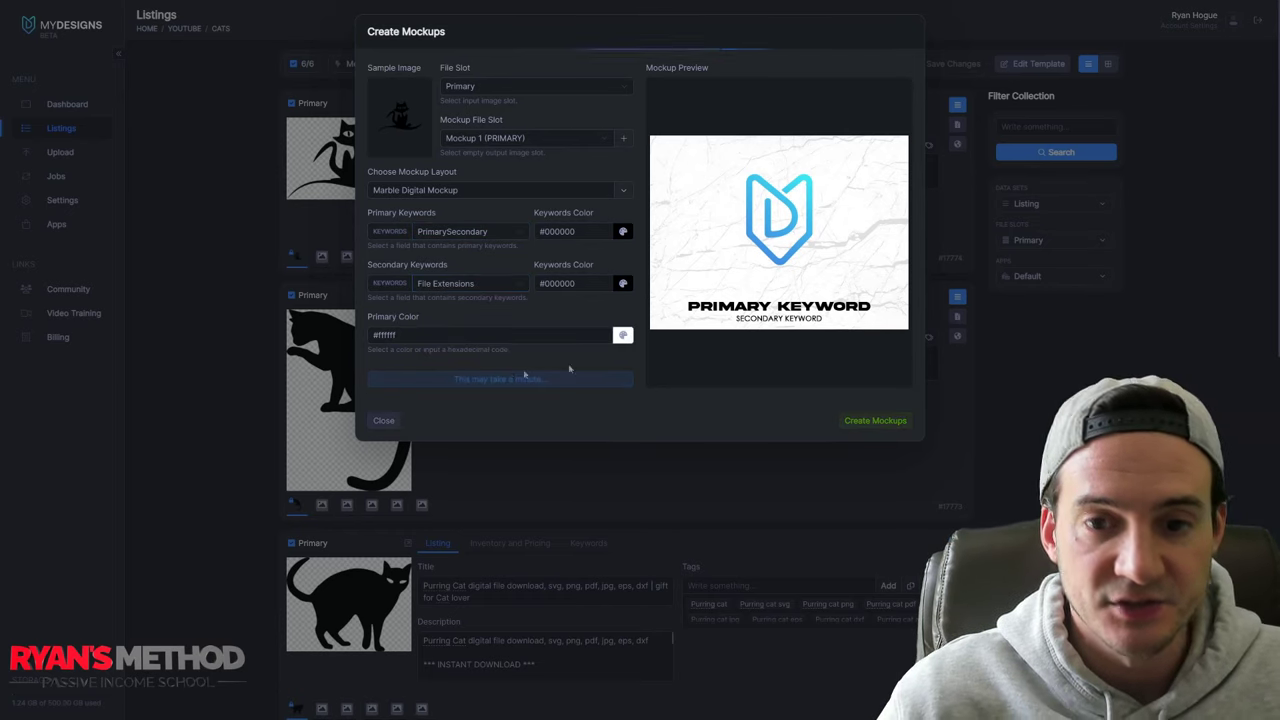
click(588, 380)
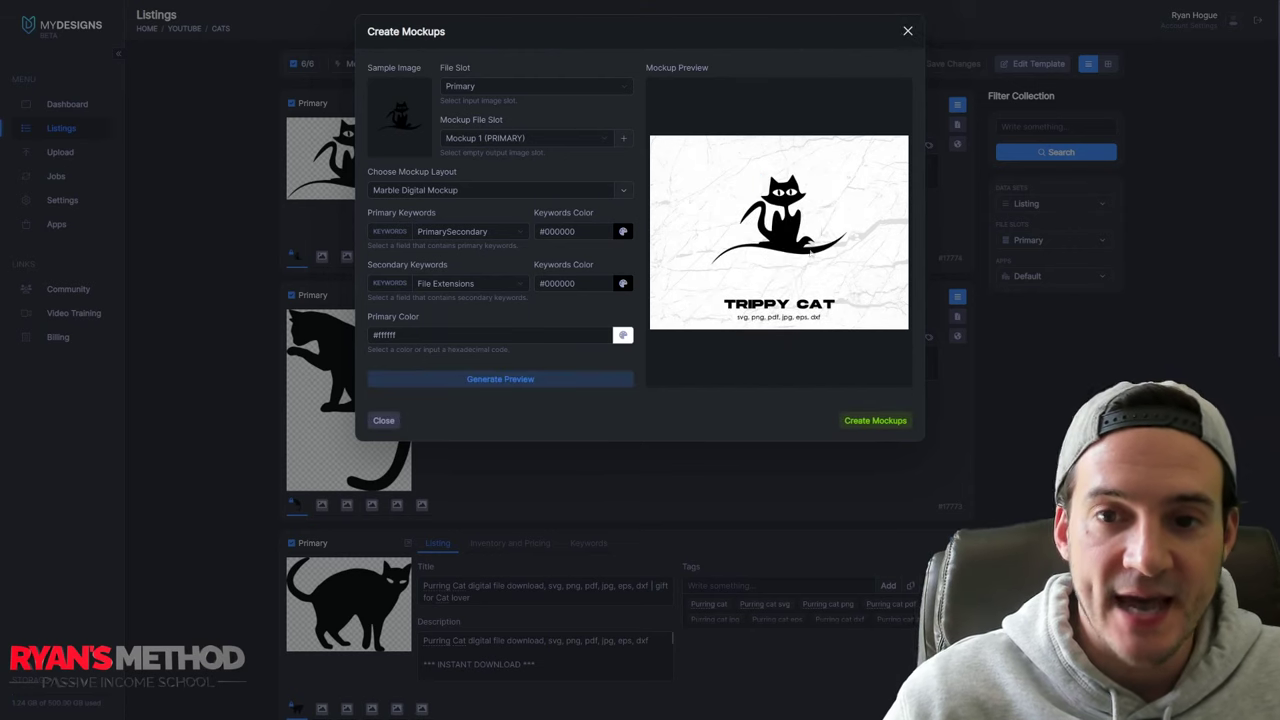
click(875, 420)
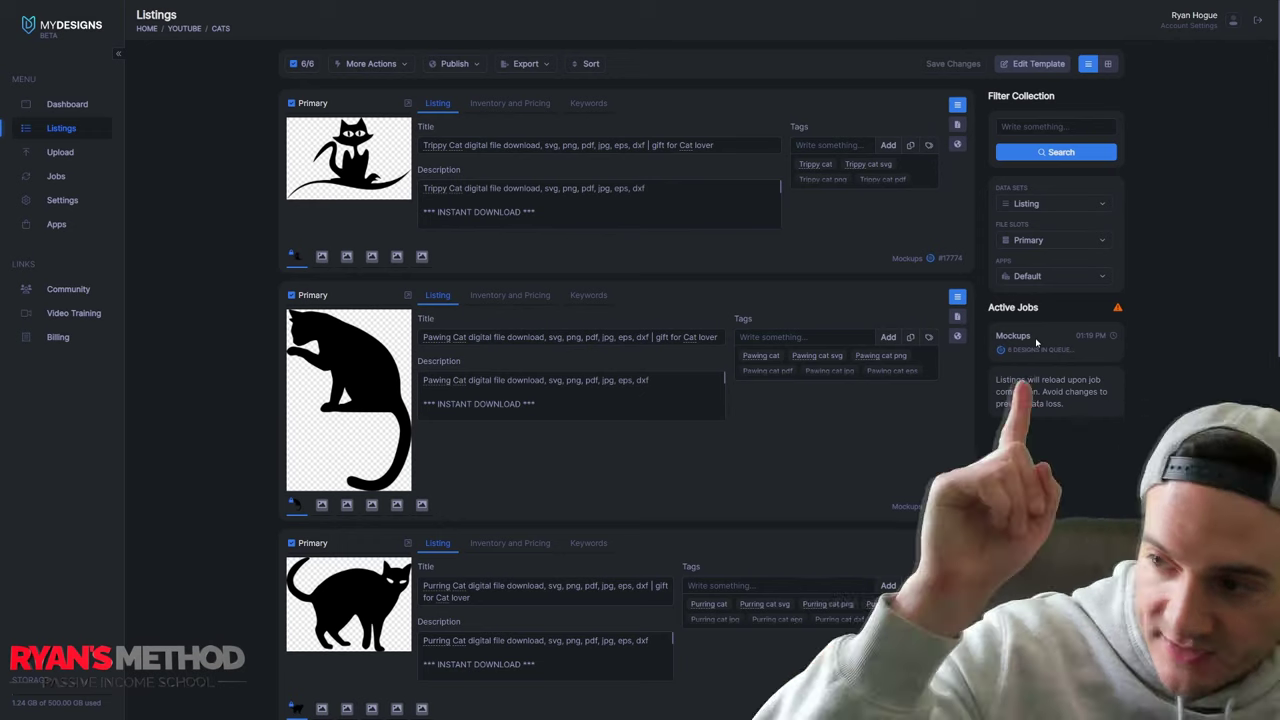
- Start a bulk mockup job for the Mockup 2 (T-SHIRT) slot and preview the Folded T-Shirt layout
click(371, 63)
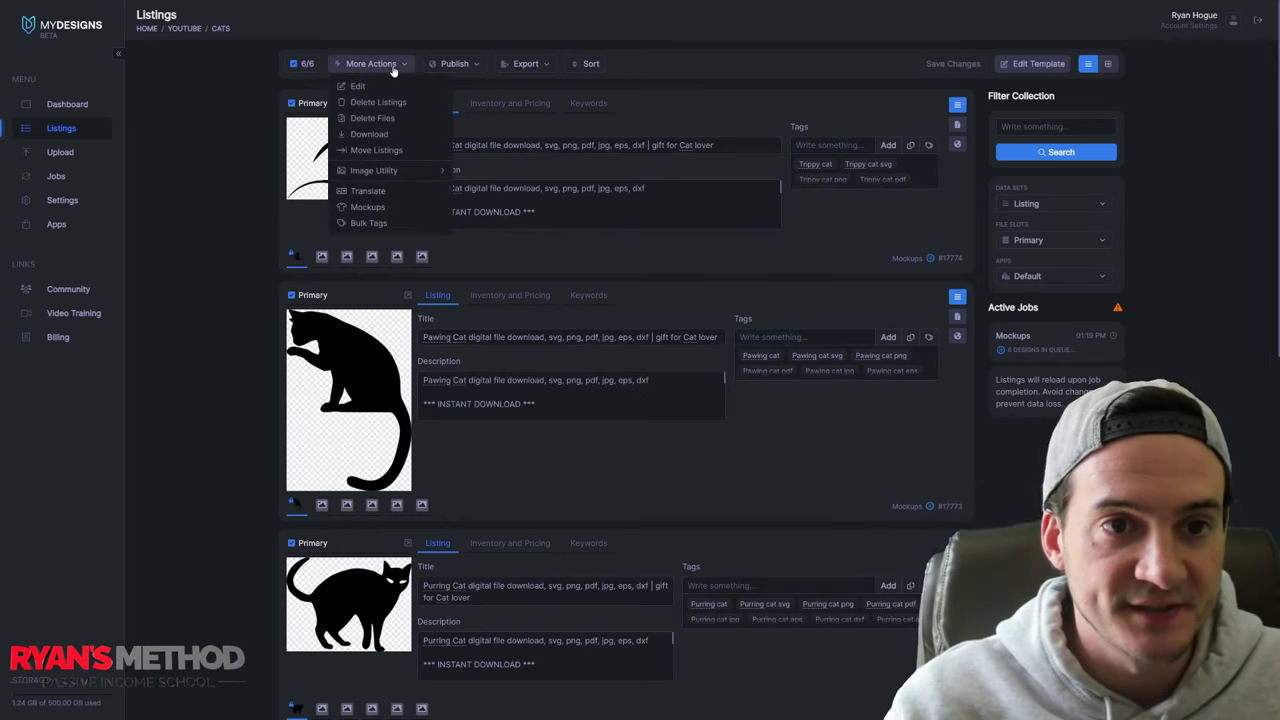
click(398, 208)
click(605, 140)
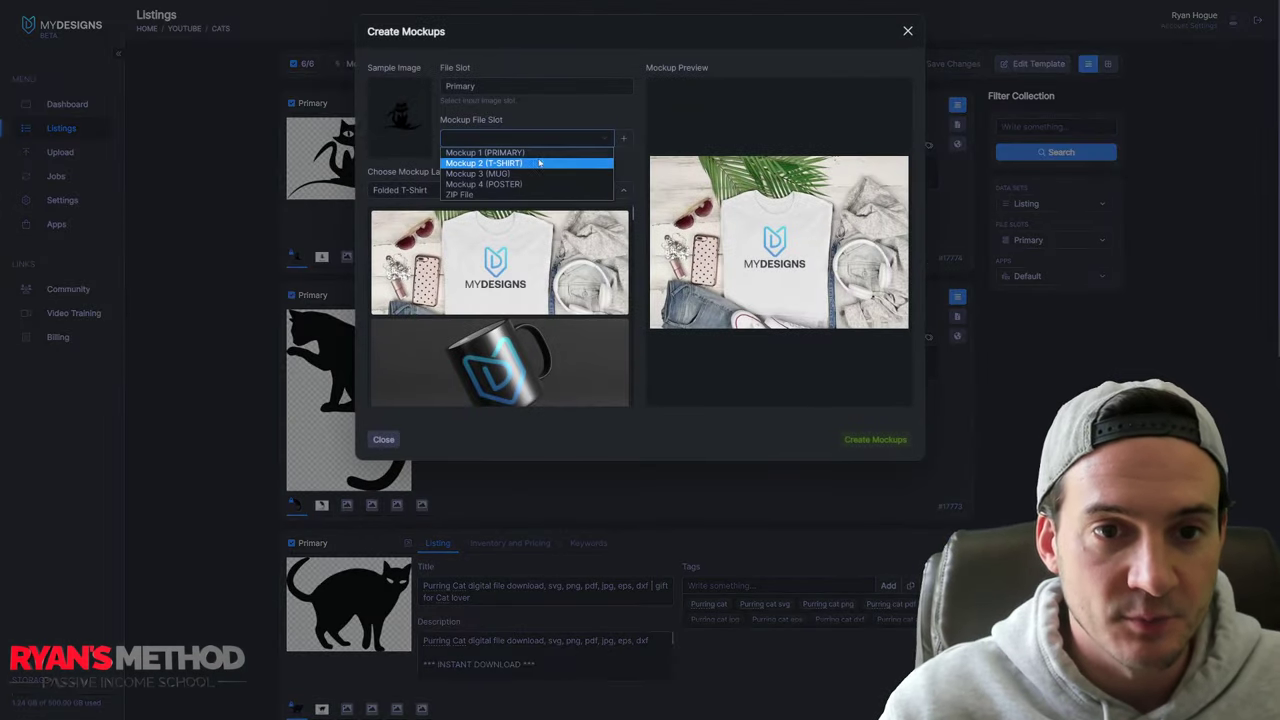
click(540, 163)
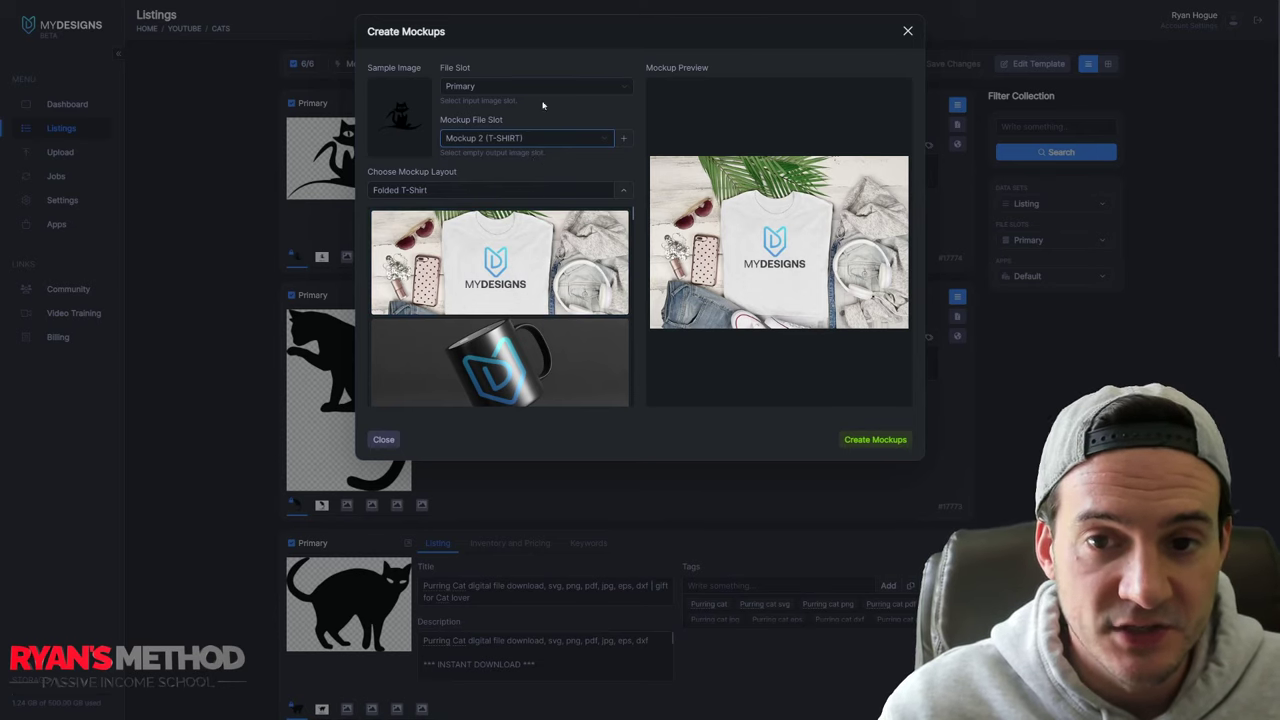
click(534, 266)
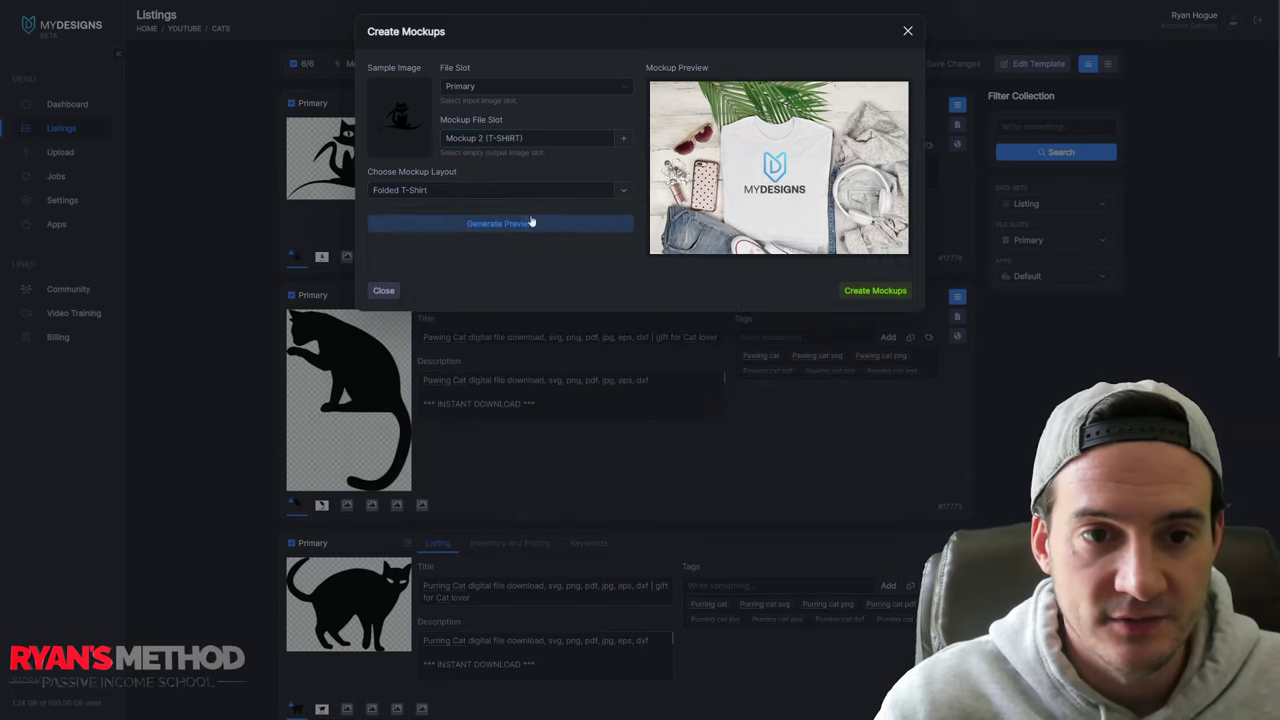
click(521, 231)
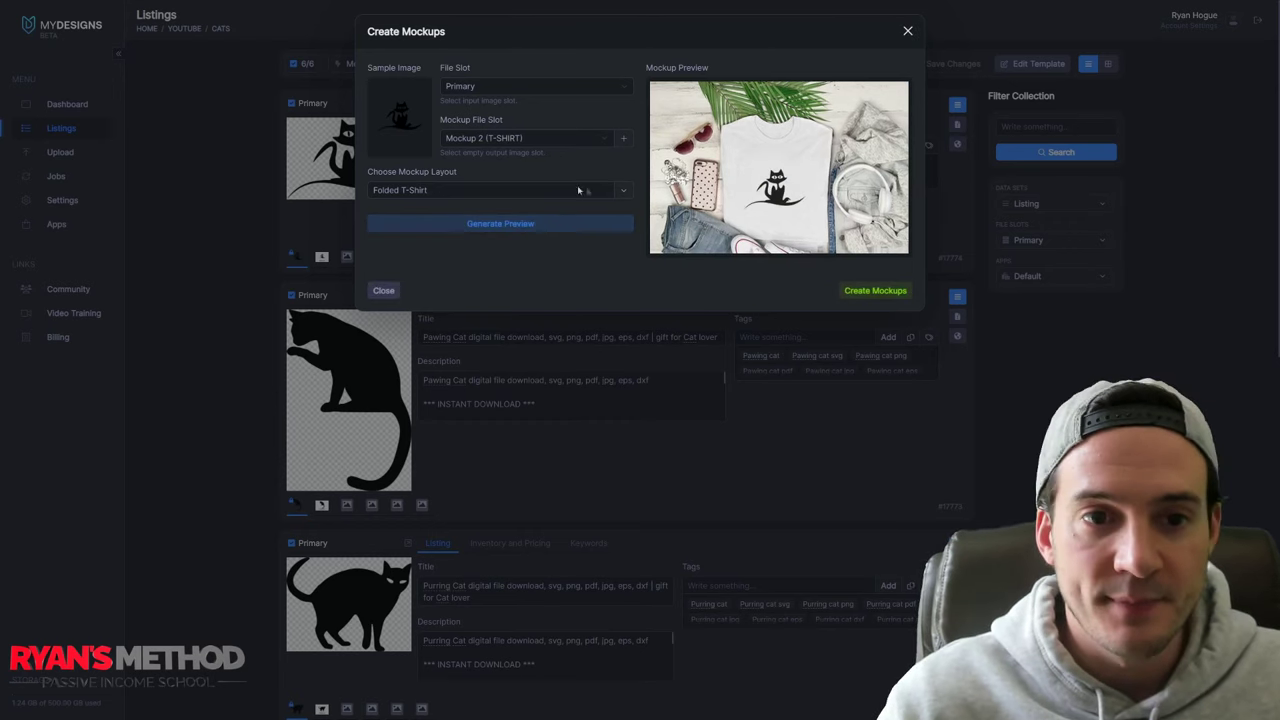
- Switch to the Hanged Shirt layout, preview the cat on it, and create the mockups
click(626, 191)
scroll(571, 251, down, 1)
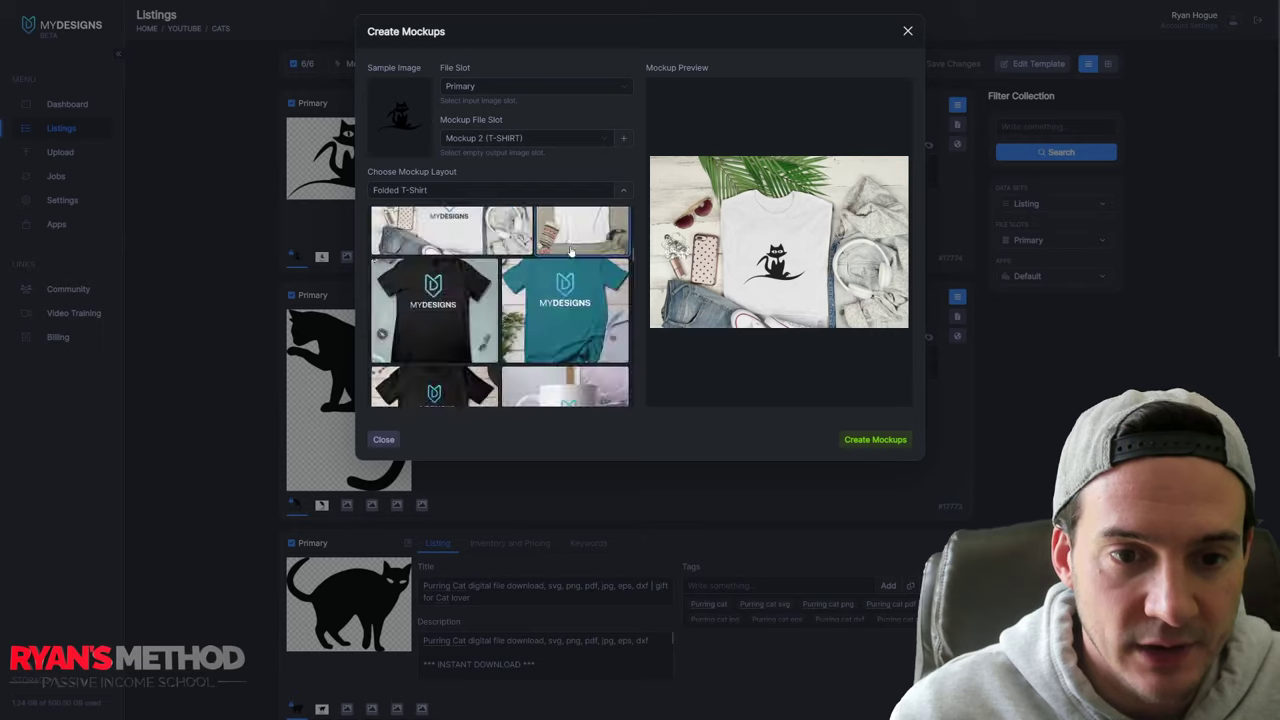
click(421, 305)
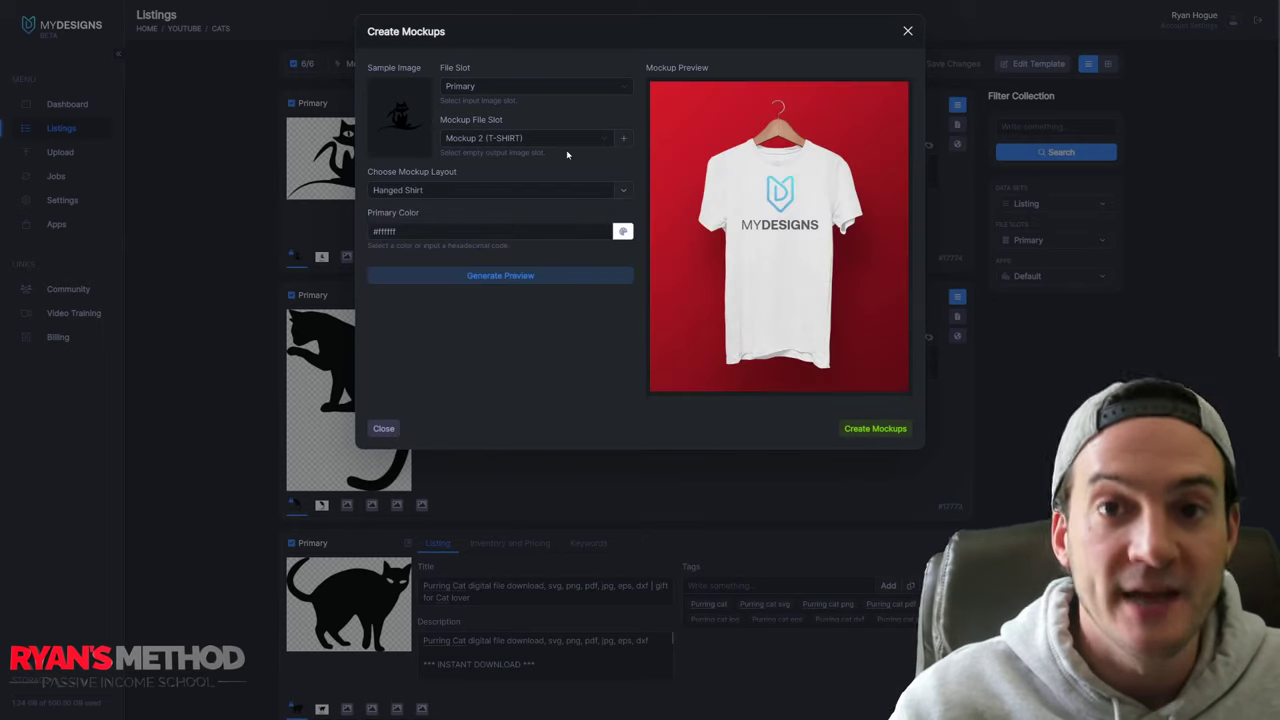
click(605, 275)
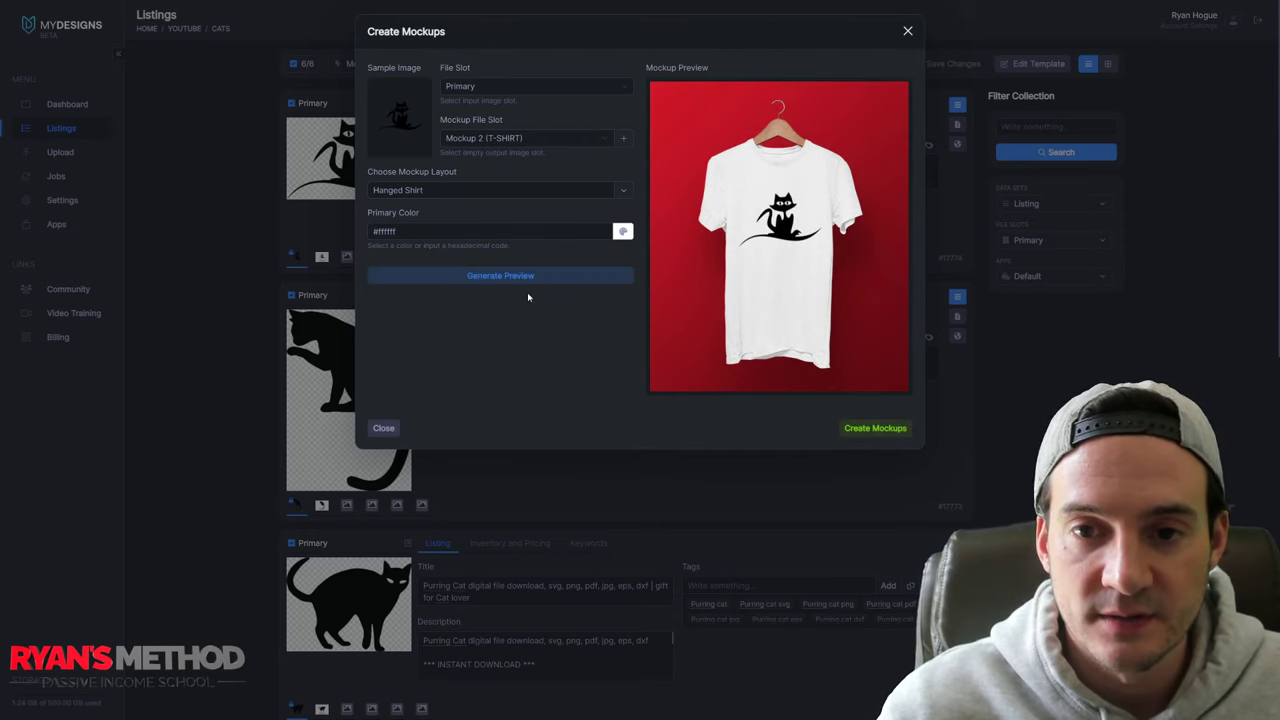
click(870, 434)
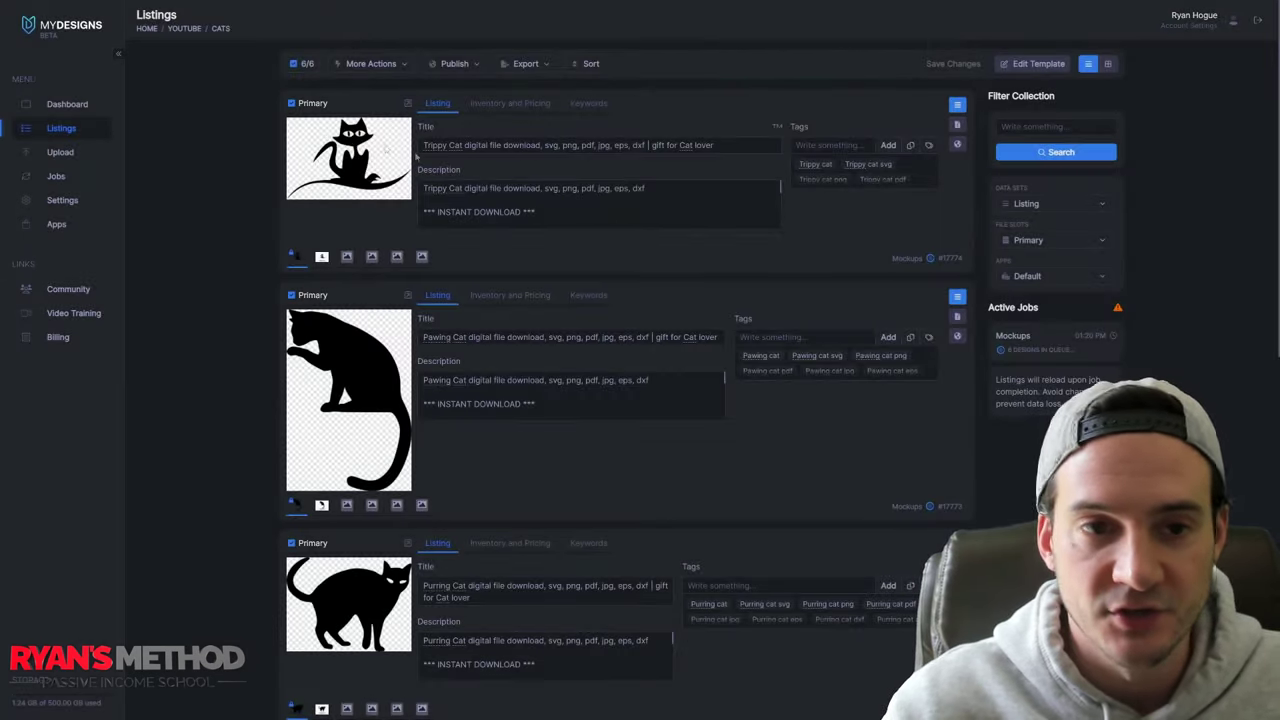
- Create Ceramic Mug mockups for all listings into the Mockup 3 (MUG) slot
click(380, 68)
click(371, 206)
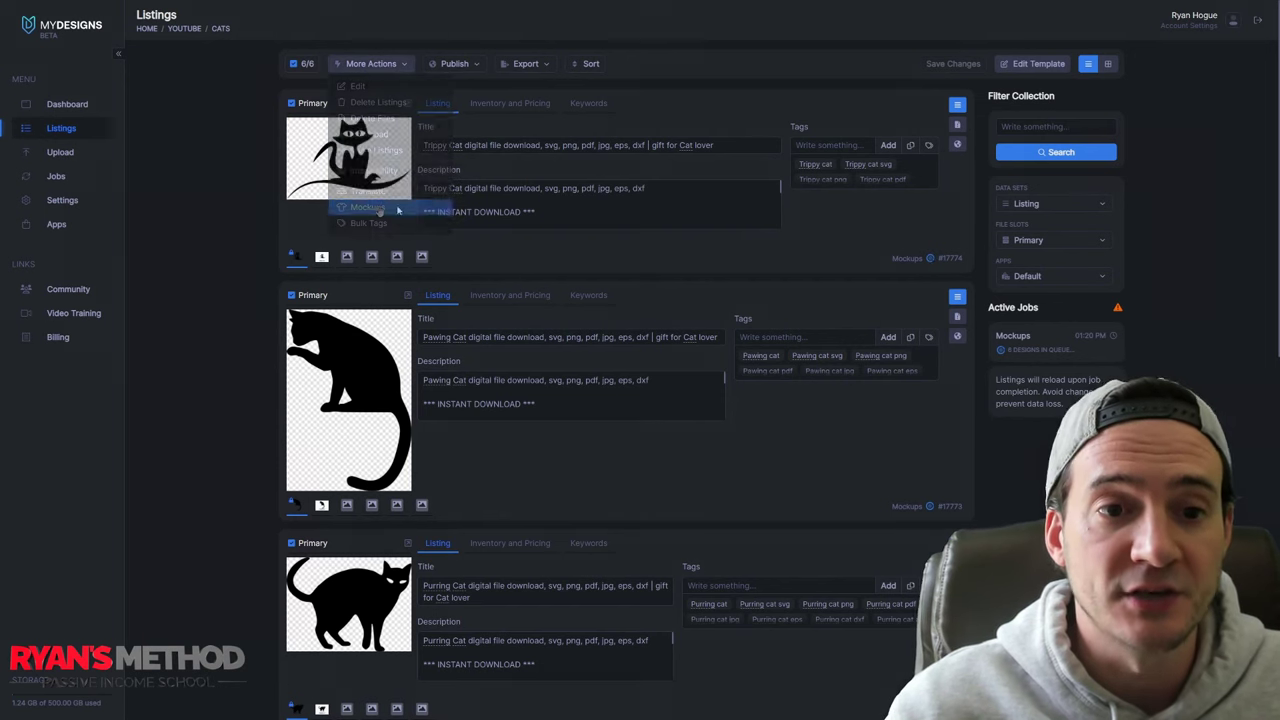
click(540, 140)
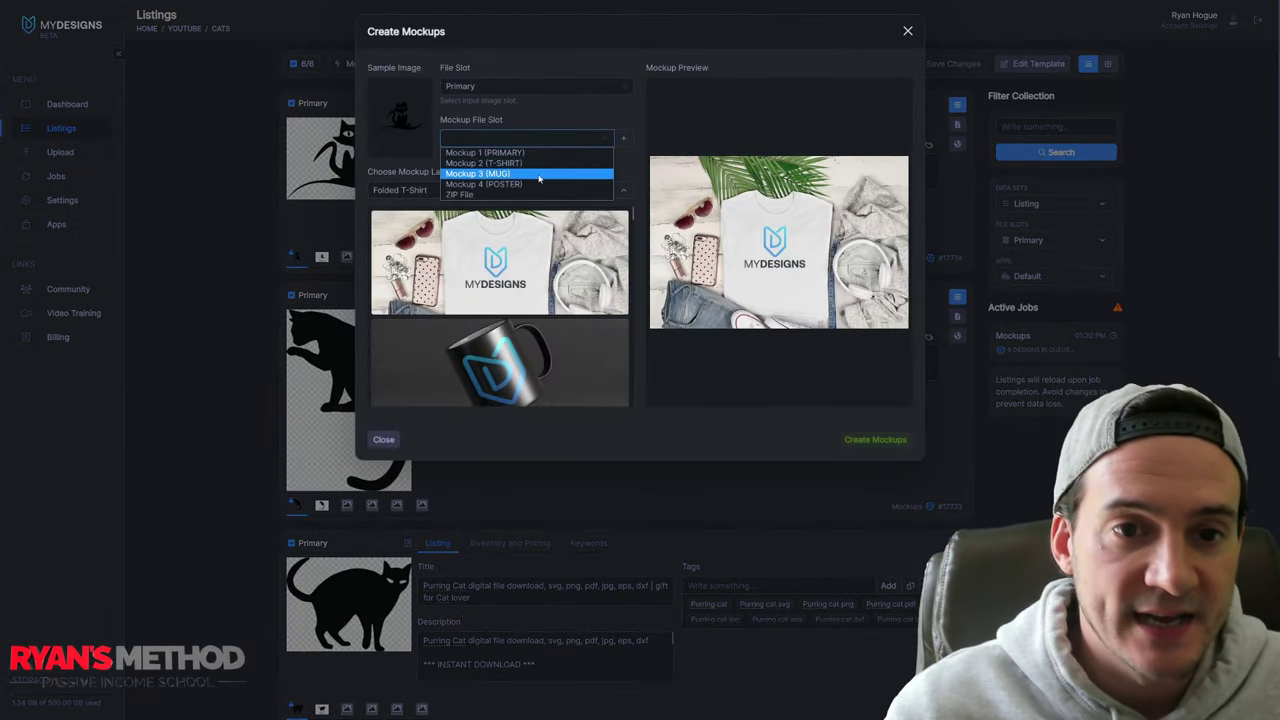
click(520, 186)
scroll(548, 259, down, 10)
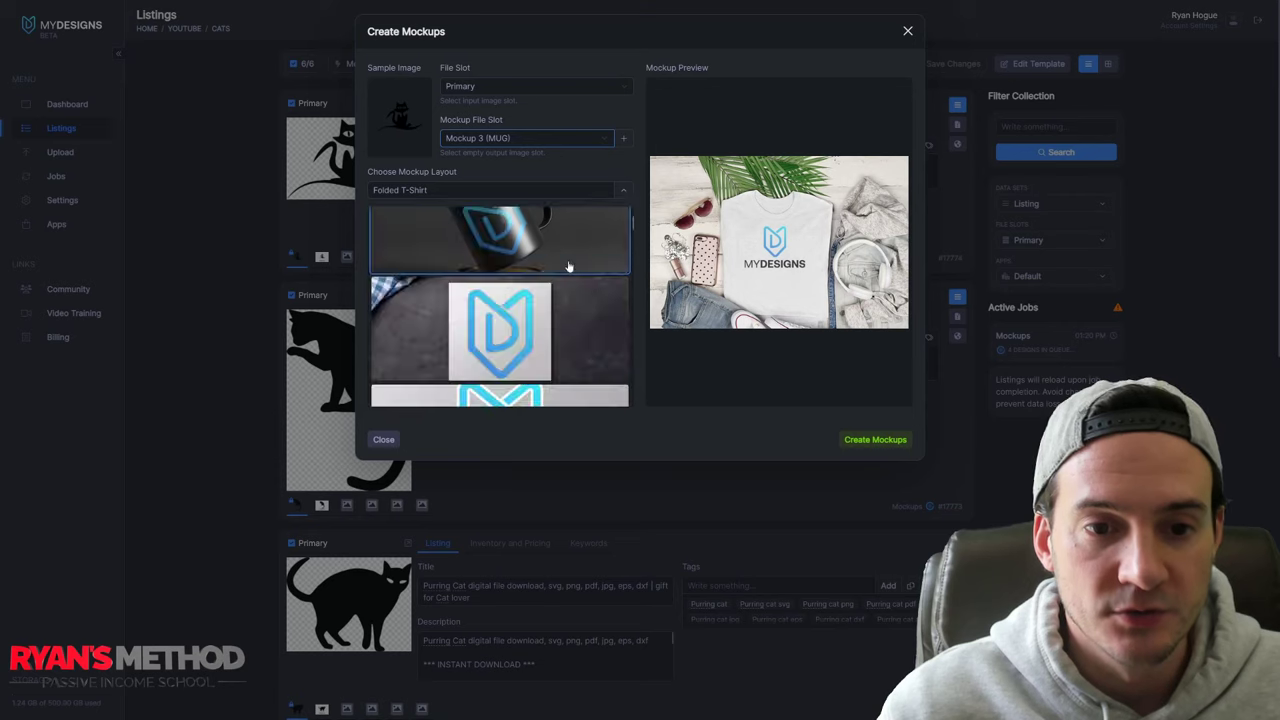
scroll(548, 259, down, 2)
click(564, 246)
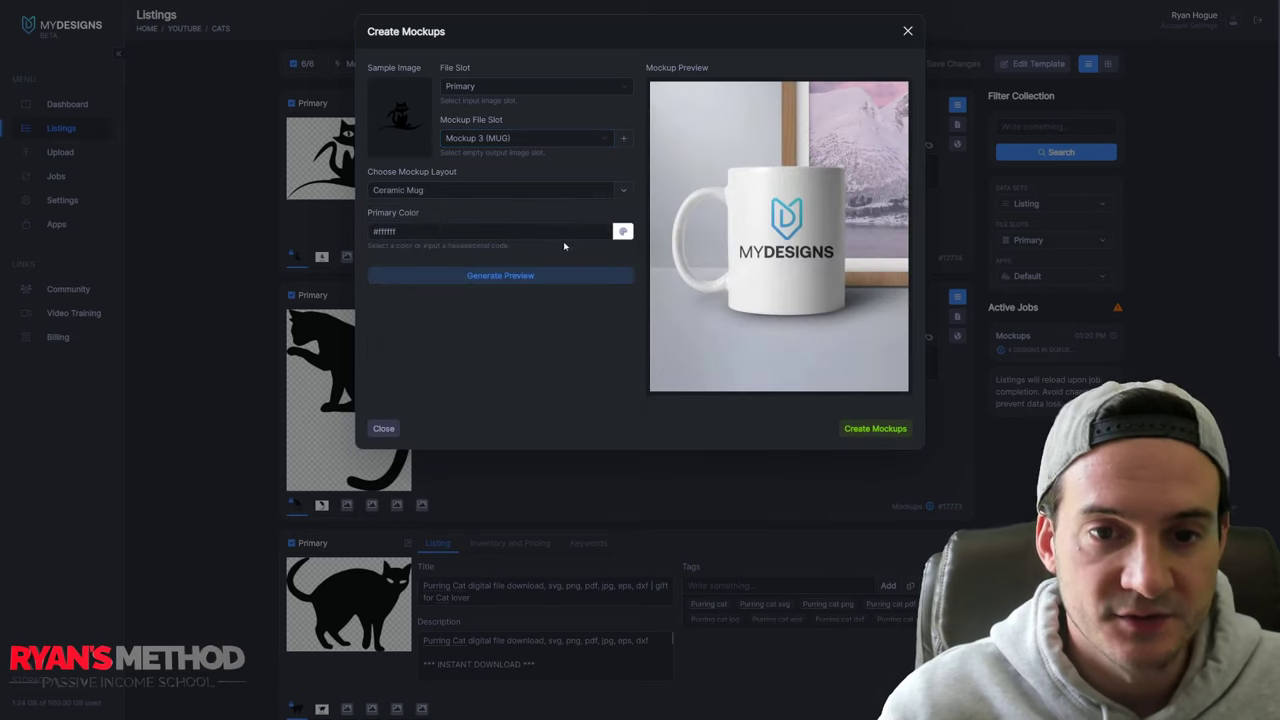
click(536, 279)
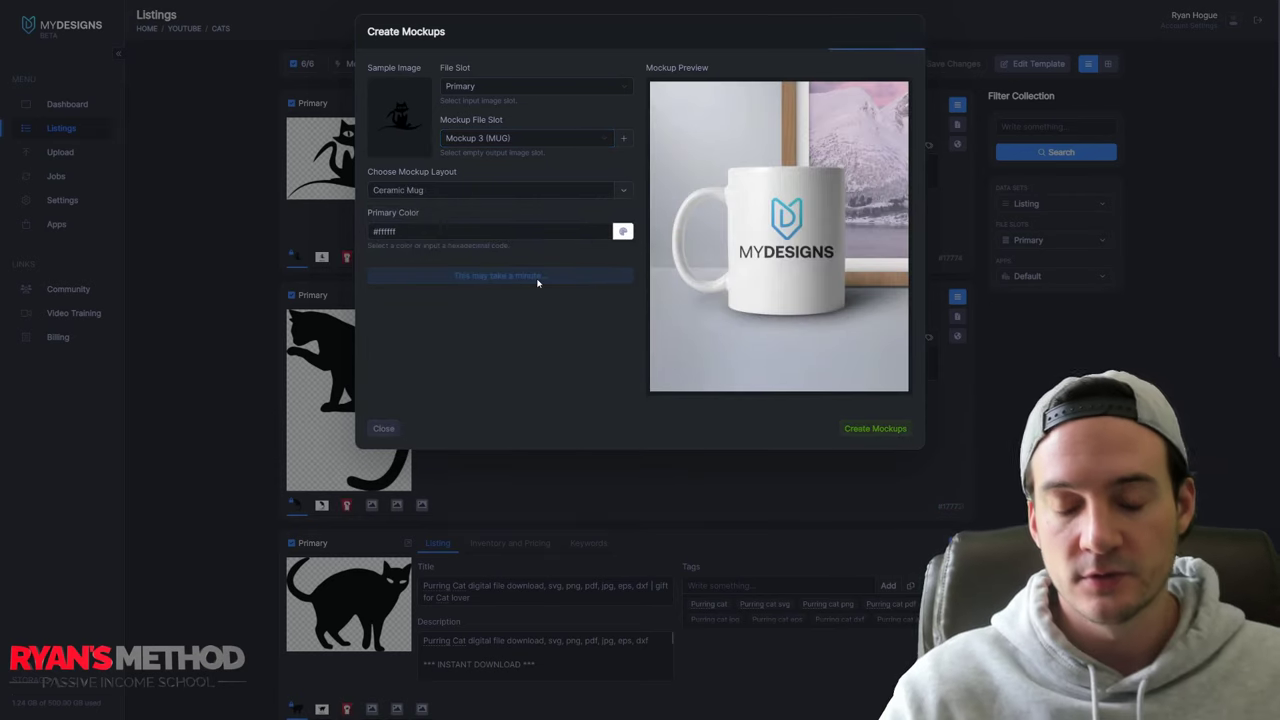
click(885, 432)
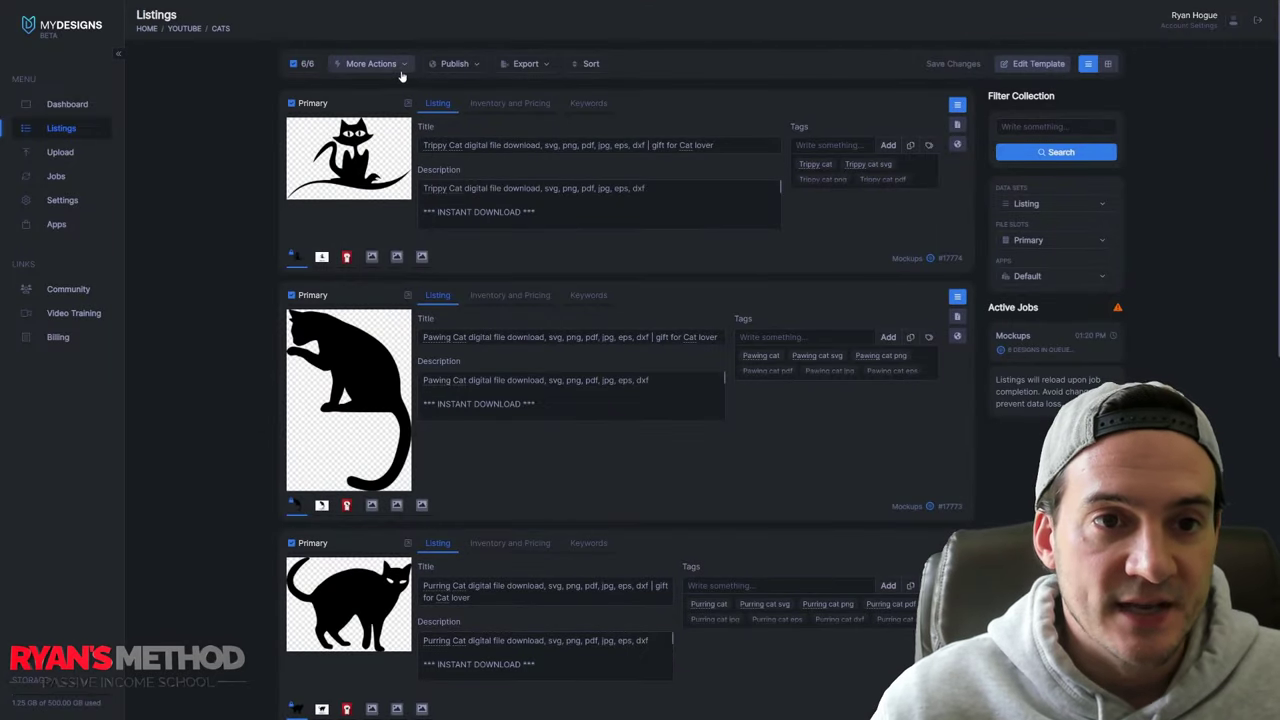
- Create Framed Poster Mockup 07 mockups for all listings into the Mockup 4 (POSTER) slot
click(372, 64)
click(368, 206)
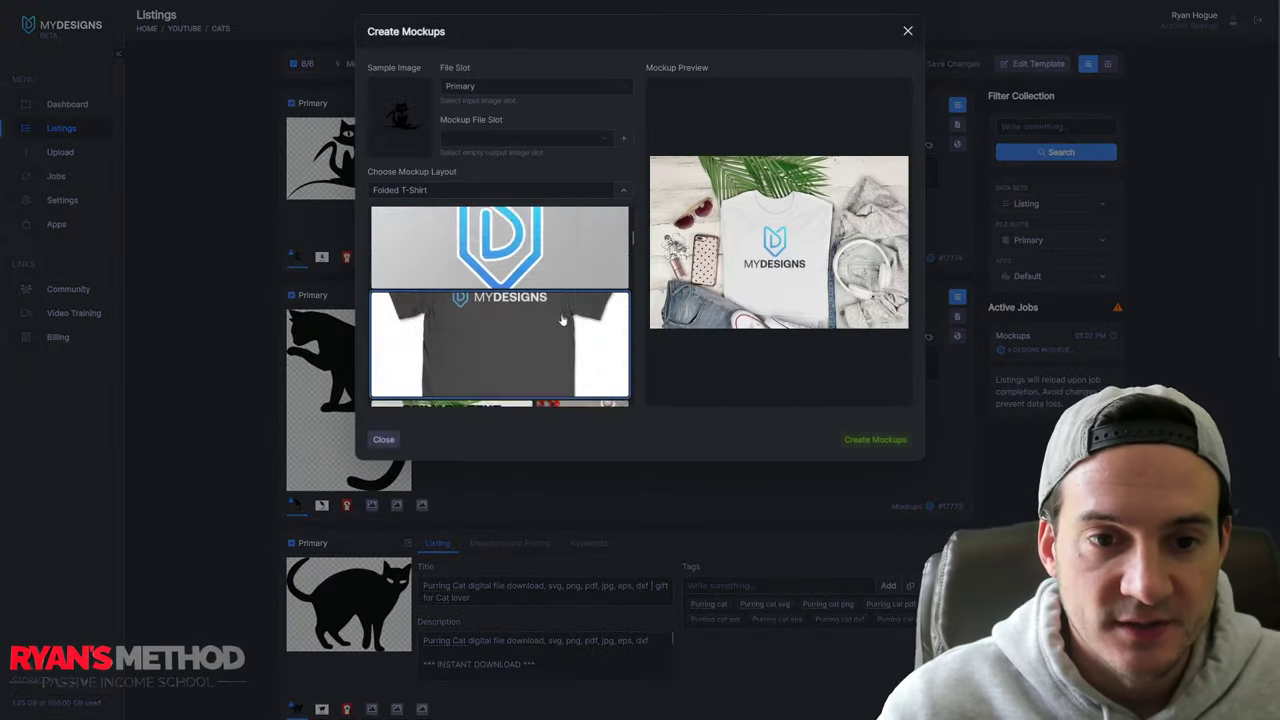
scroll(565, 313, down, 3)
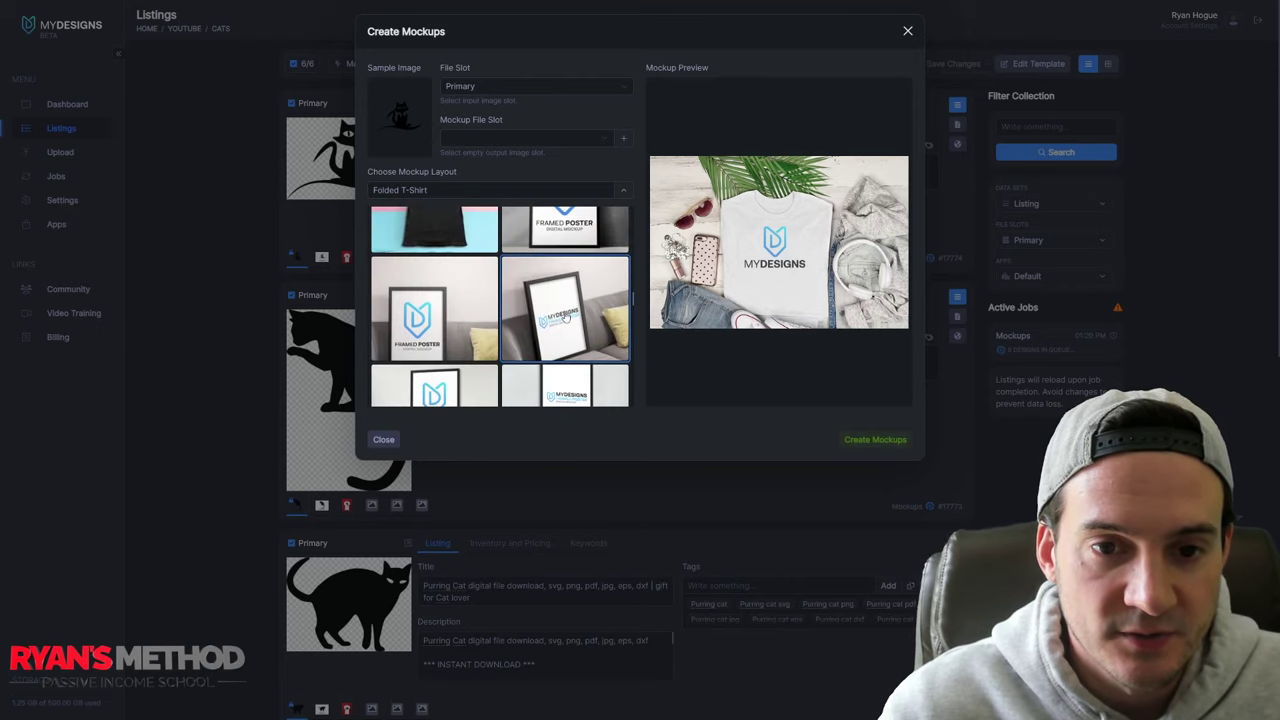
click(563, 316)
click(563, 316)
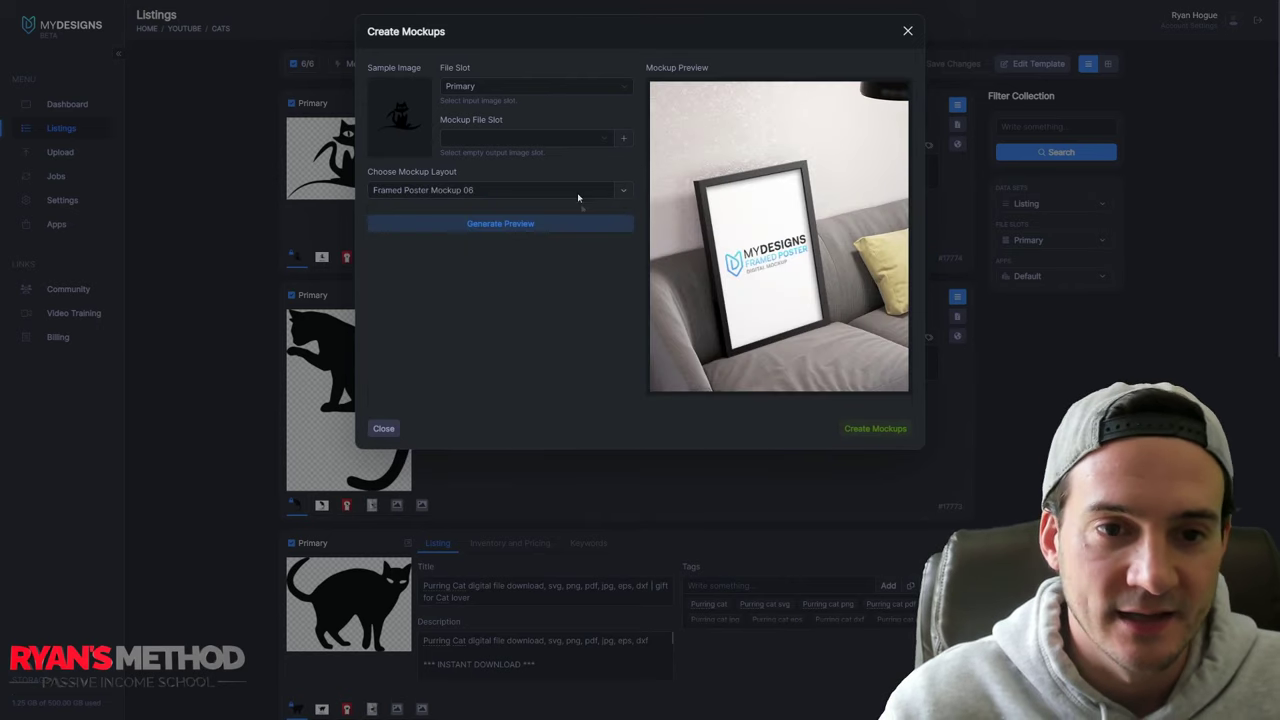
click(578, 195)
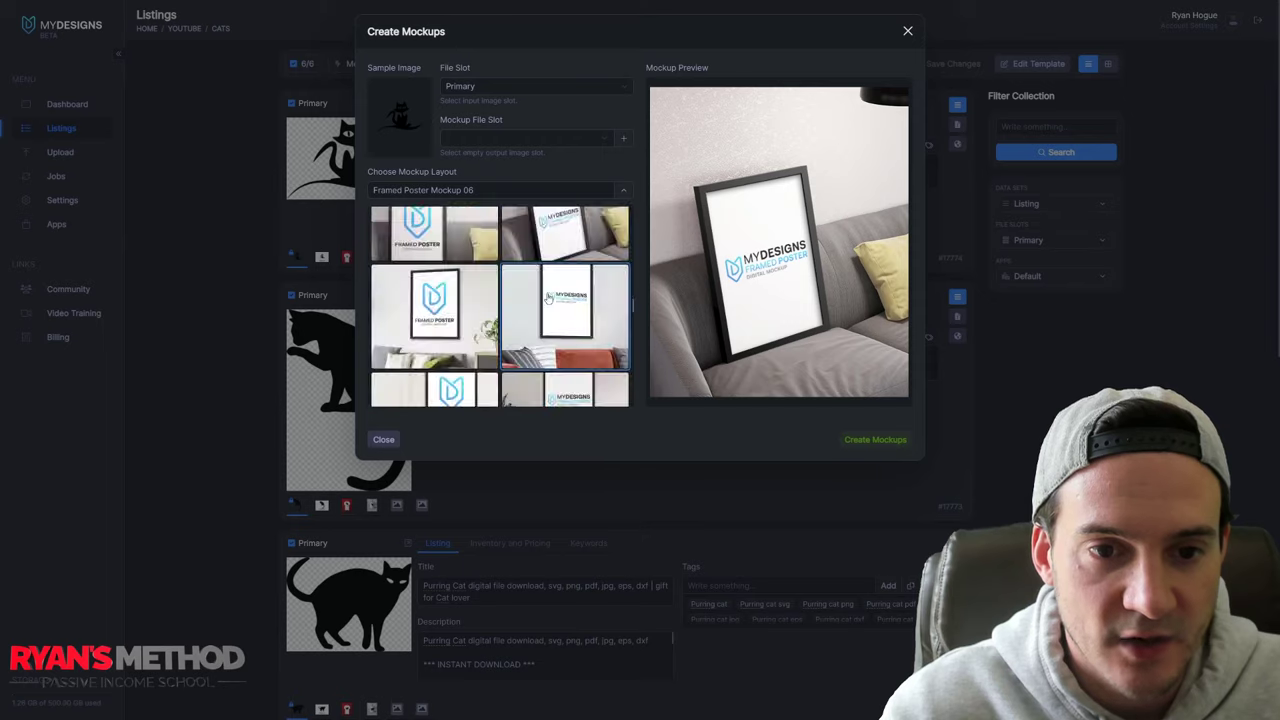
click(443, 323)
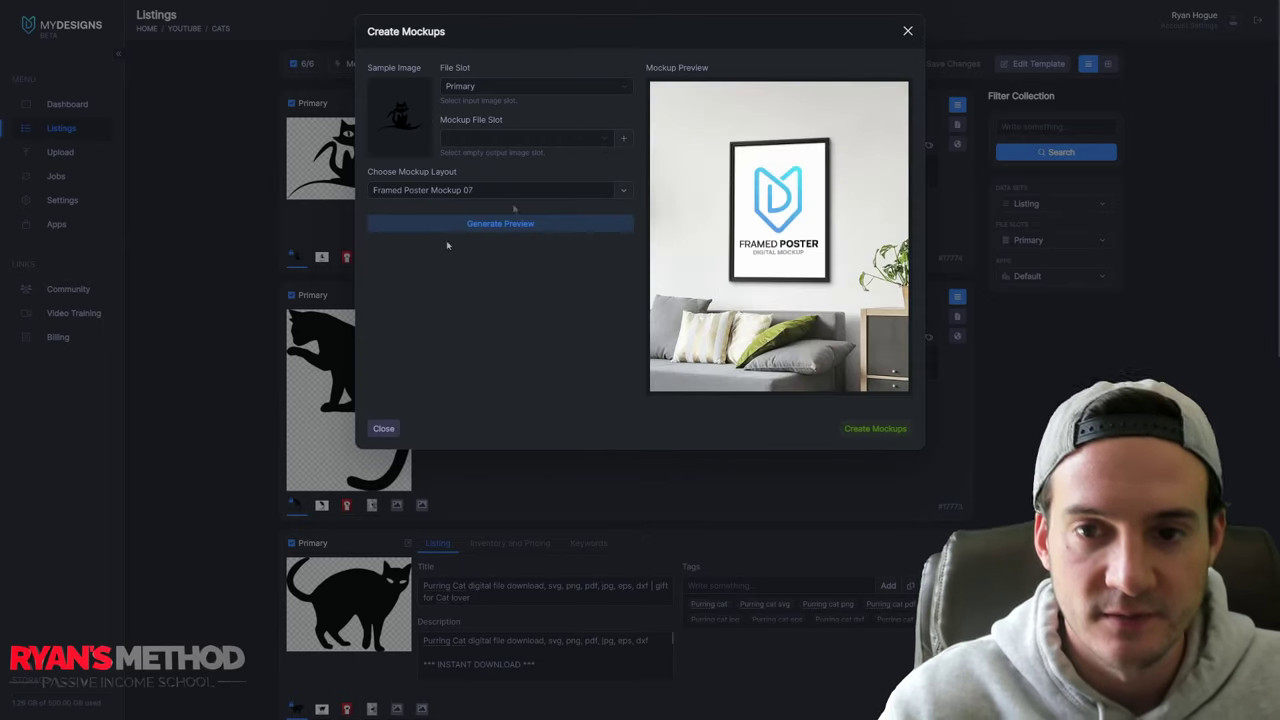
click(506, 226)
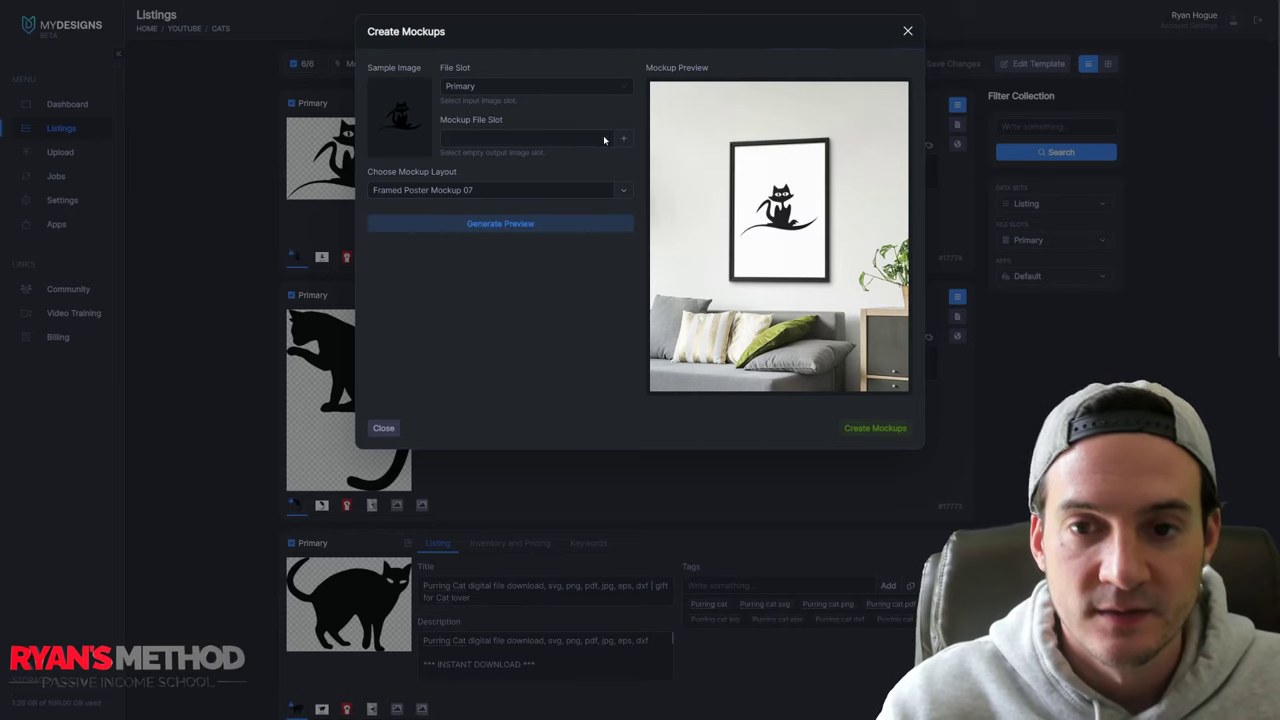
click(604, 140)
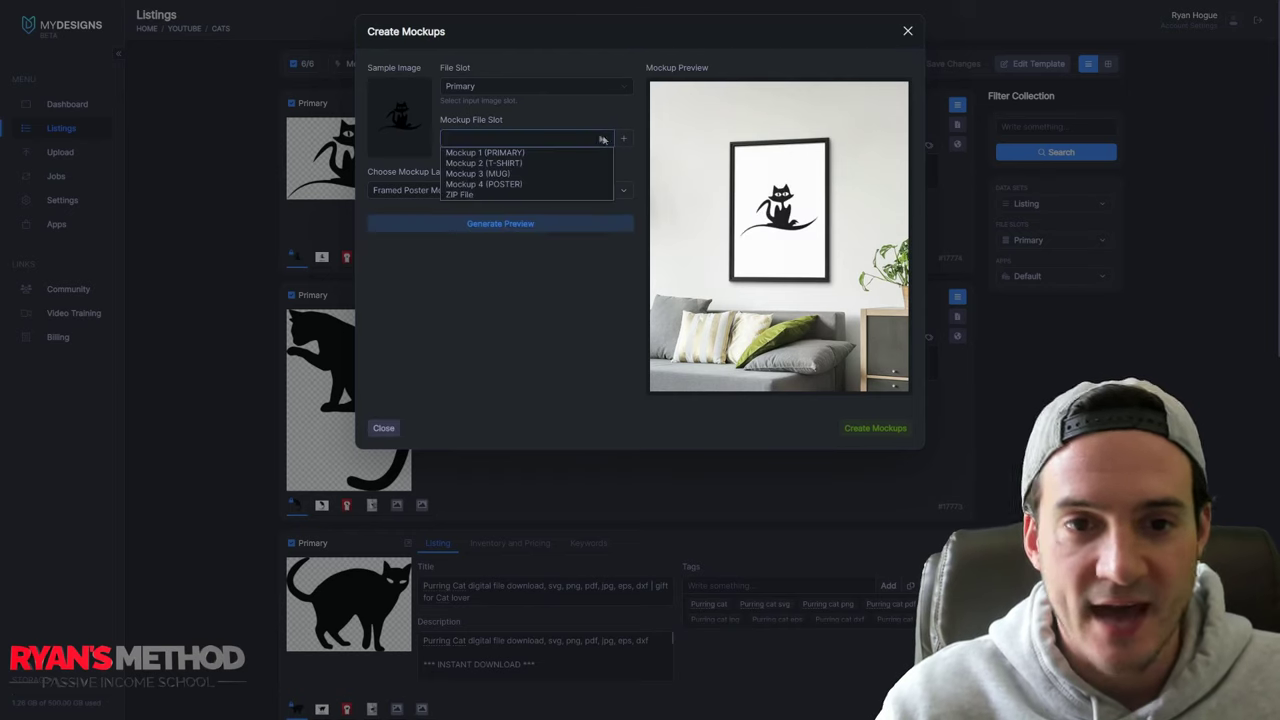
click(506, 188)
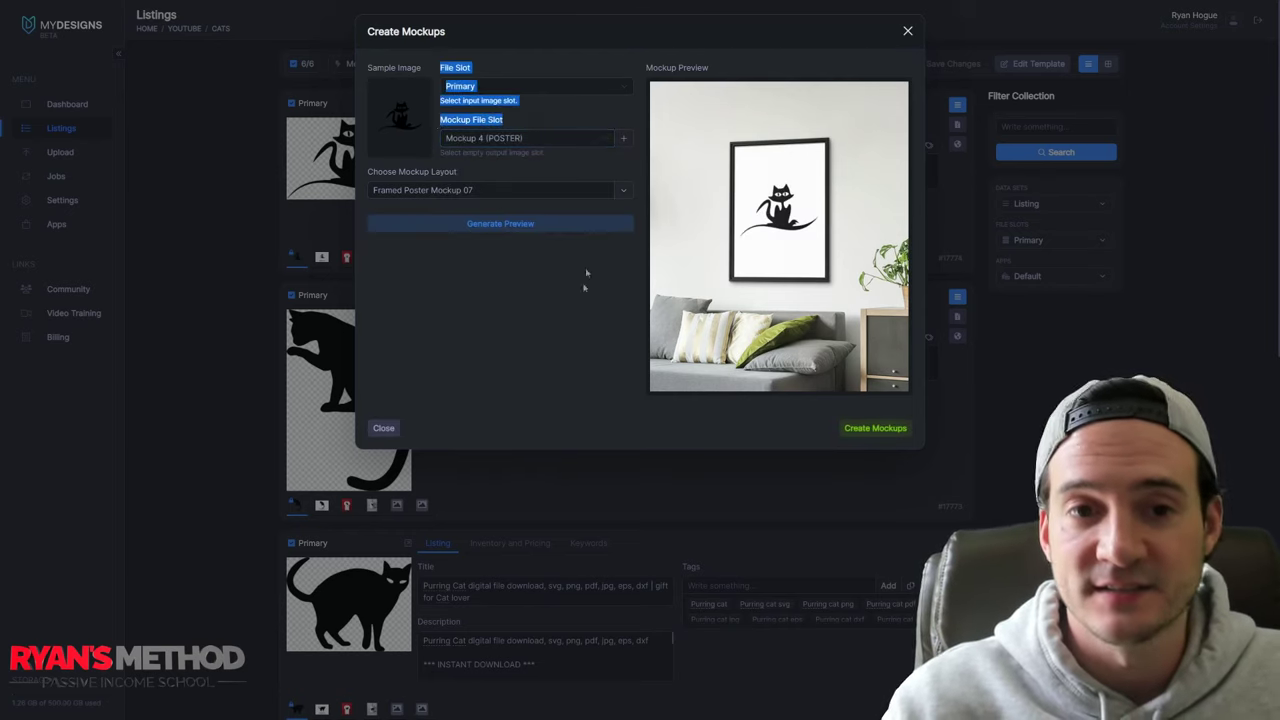
click(875, 428)
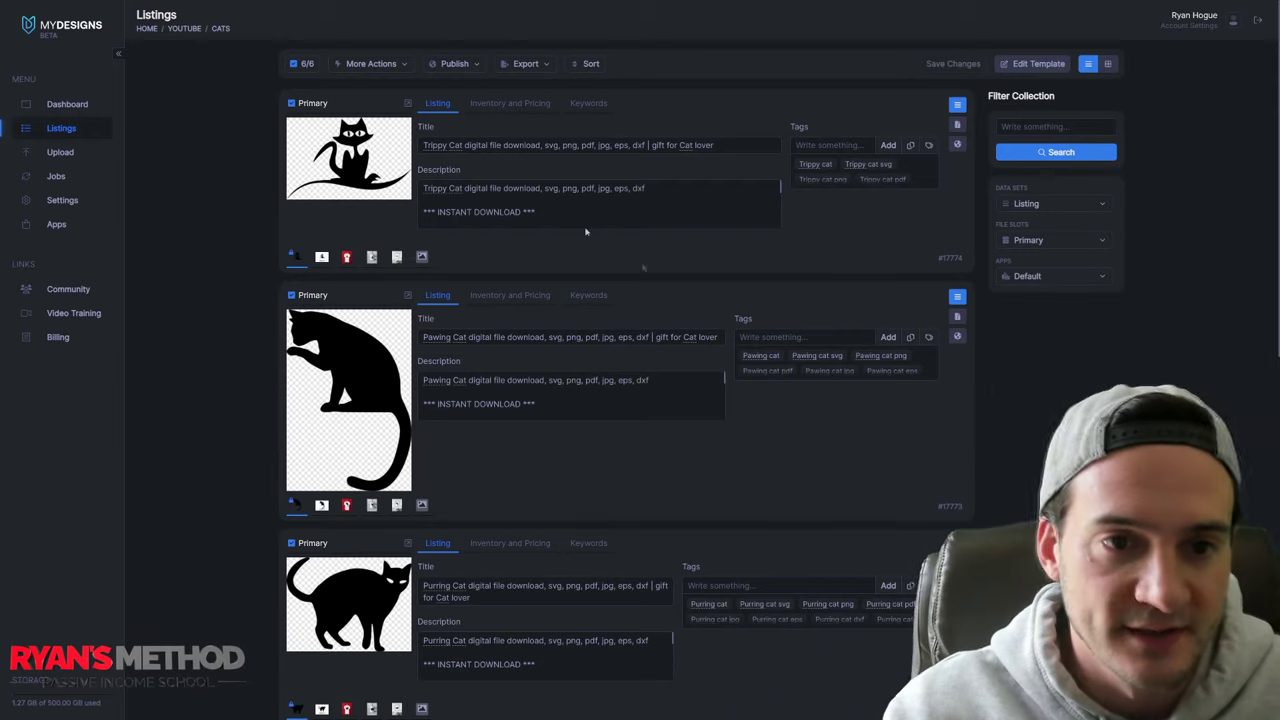
- Review the Mockup 1, T-shirt, mug and poster slots via File Slots, ending on Mockup 1 (PRIMARY)
click(1054, 253)
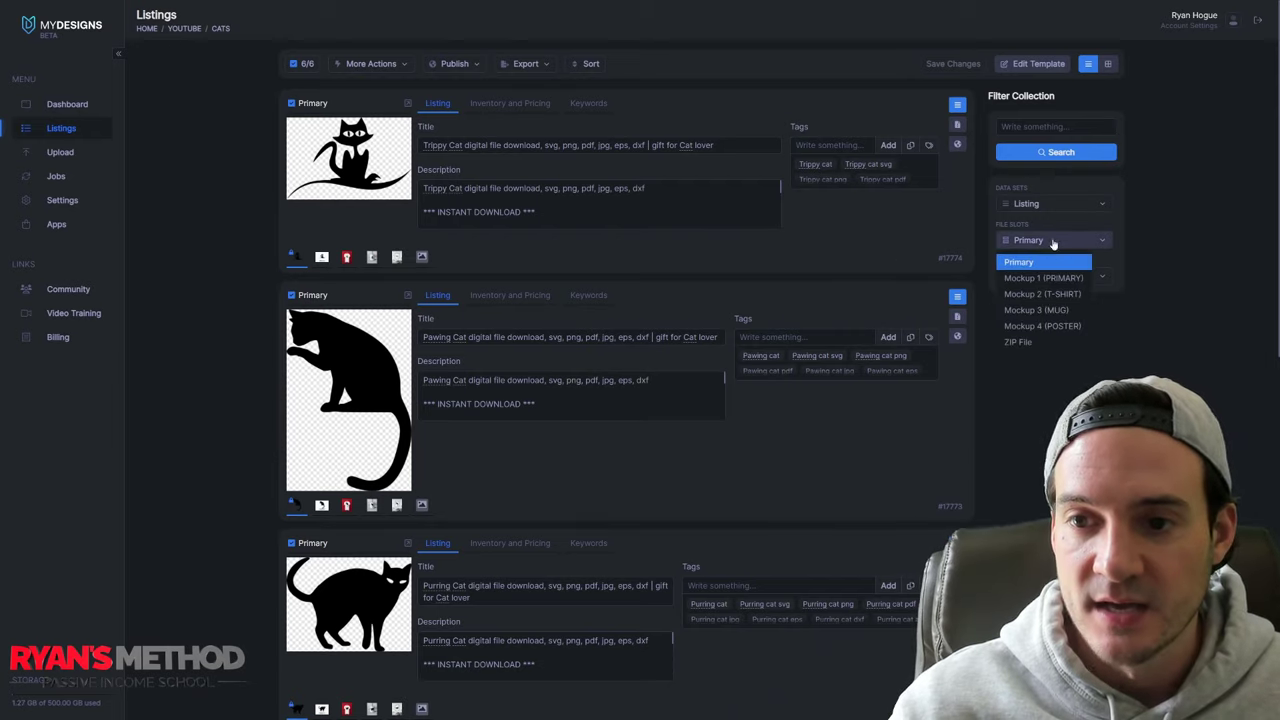
click(1035, 283)
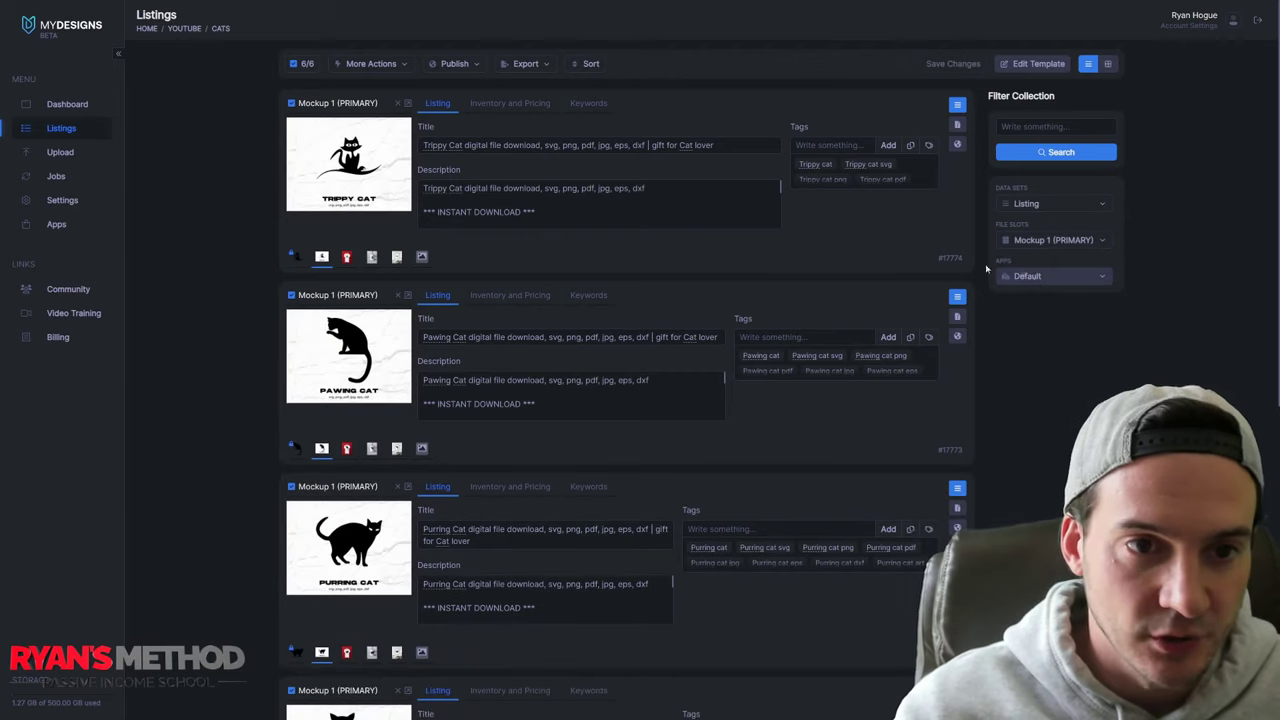
click(1040, 245)
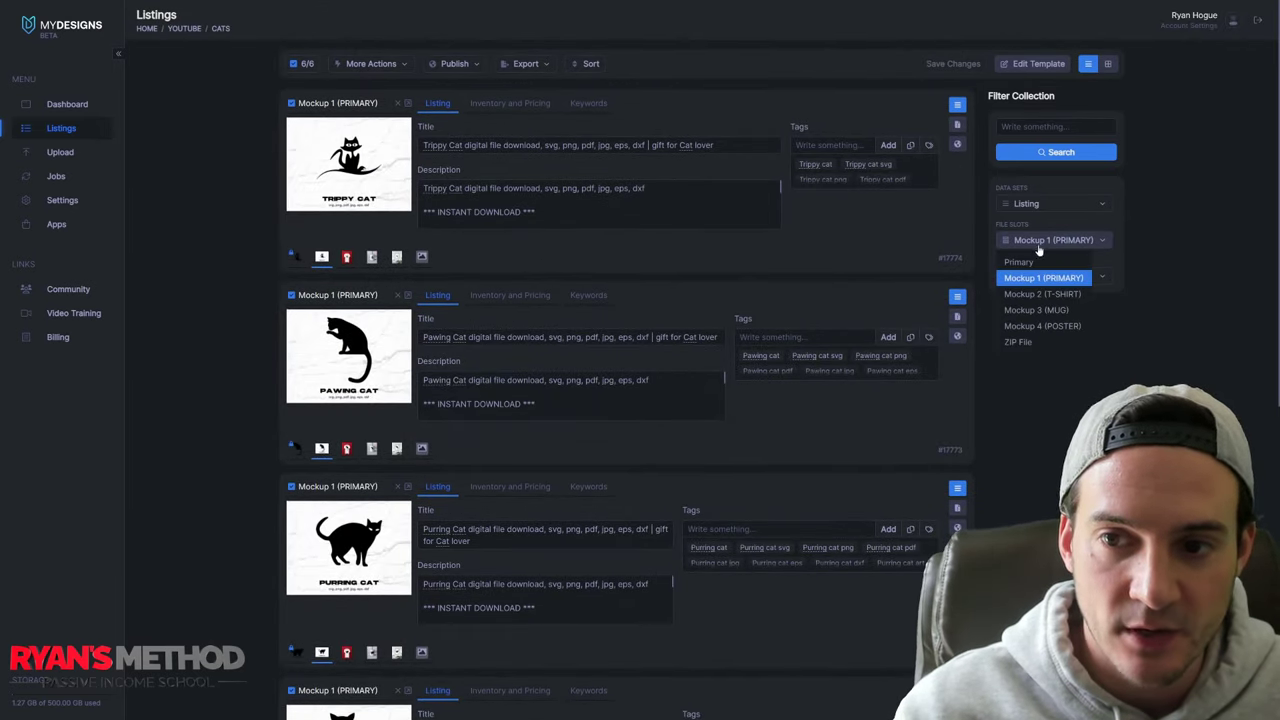
click(1038, 294)
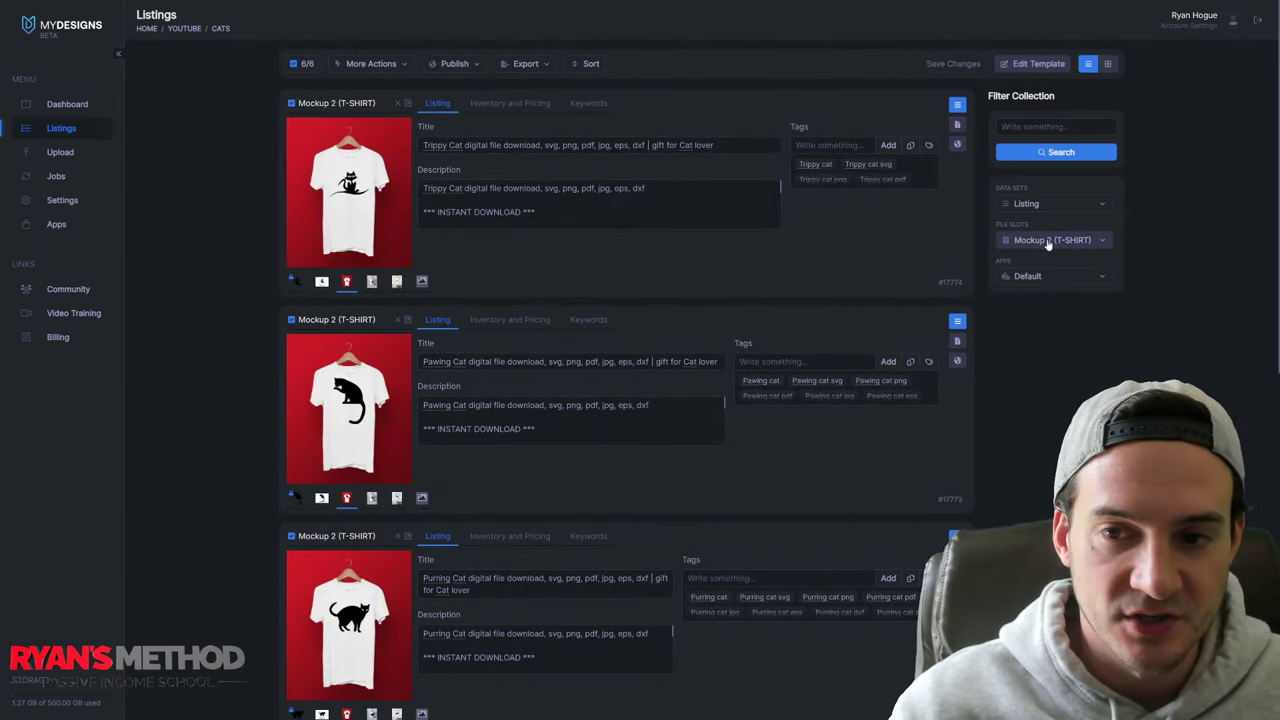
click(1048, 245)
click(1048, 306)
click(1062, 245)
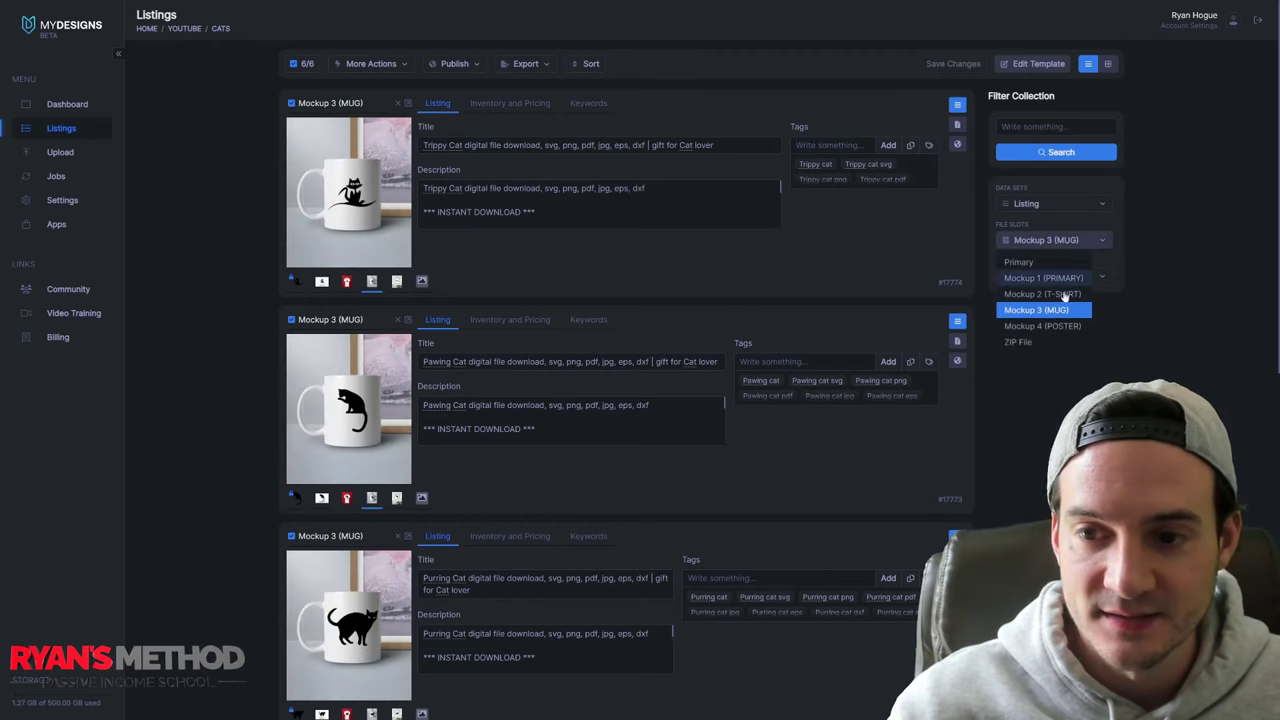
click(1052, 318)
click(1045, 241)
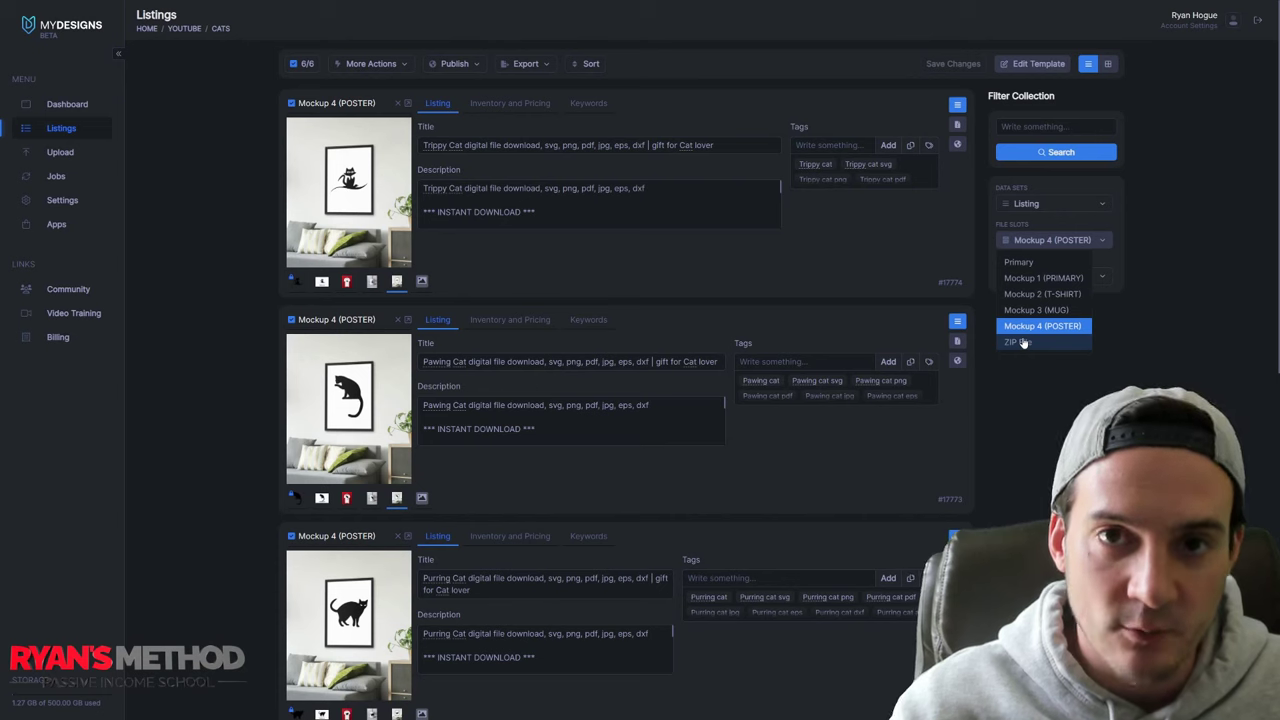
click(1050, 278)
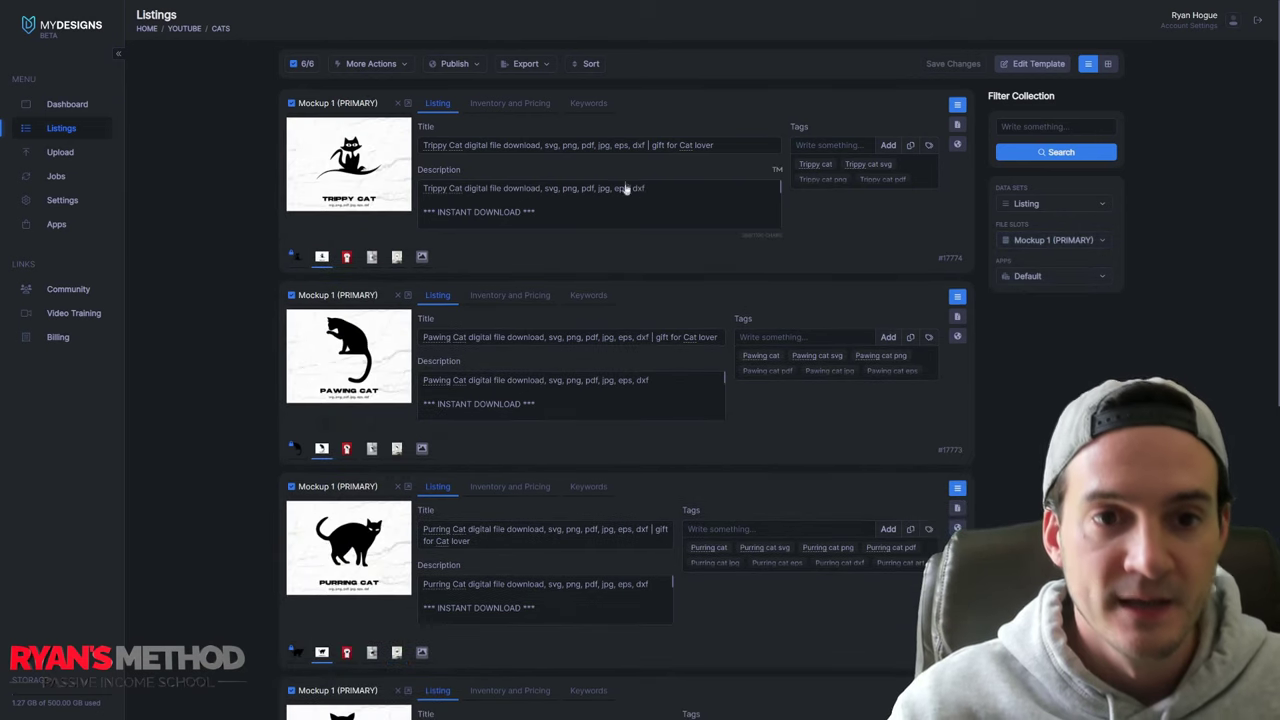
click(400, 65)
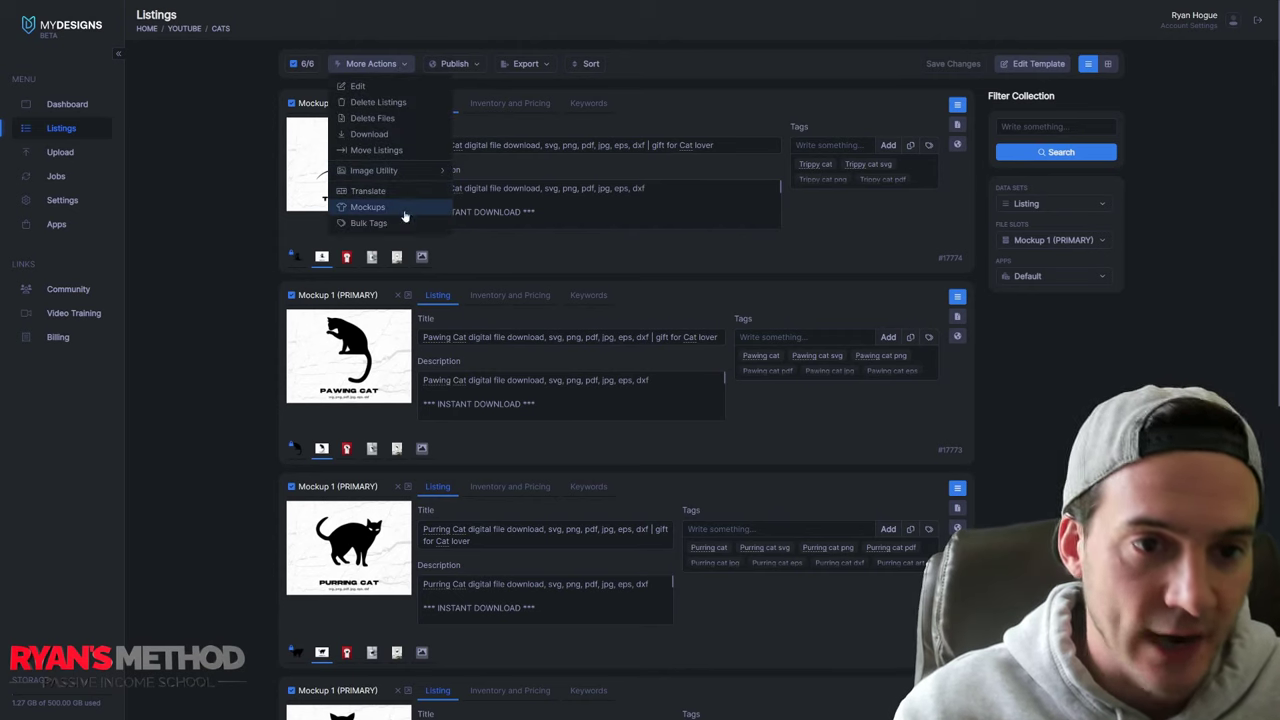
mouse_move(423, 172)
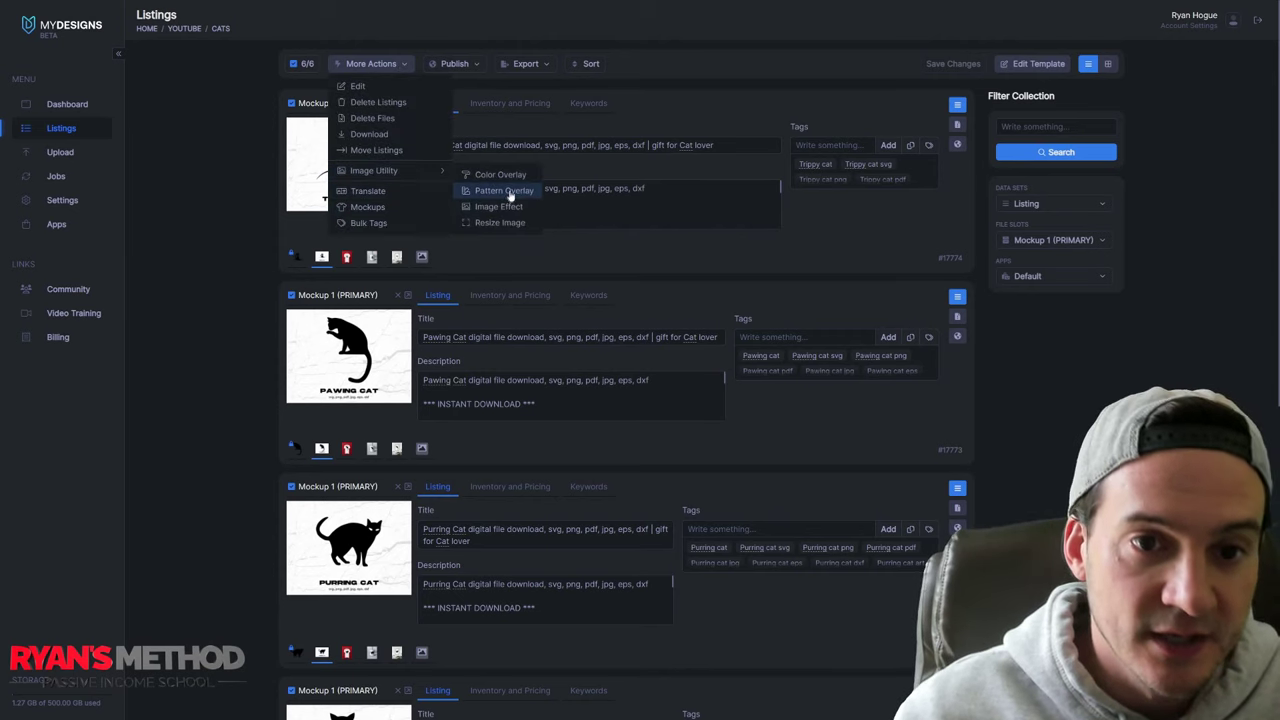
click(504, 191)
click(766, 316)
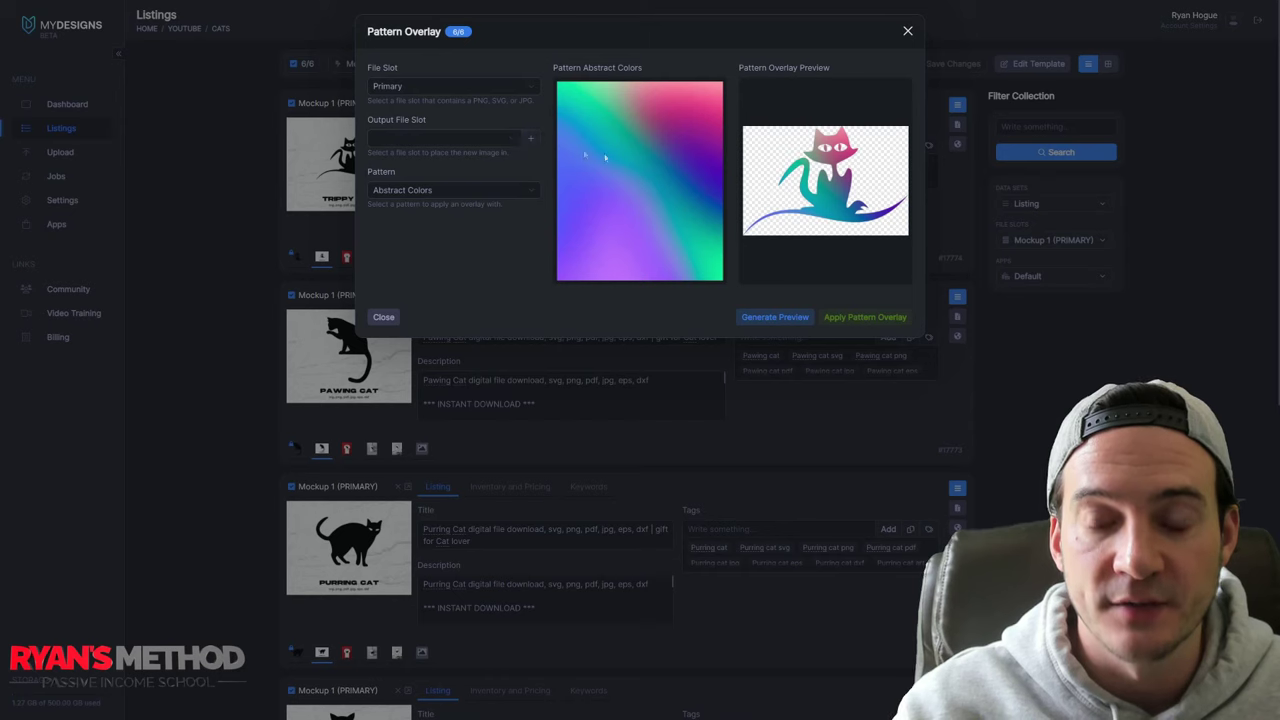
click(453, 190)
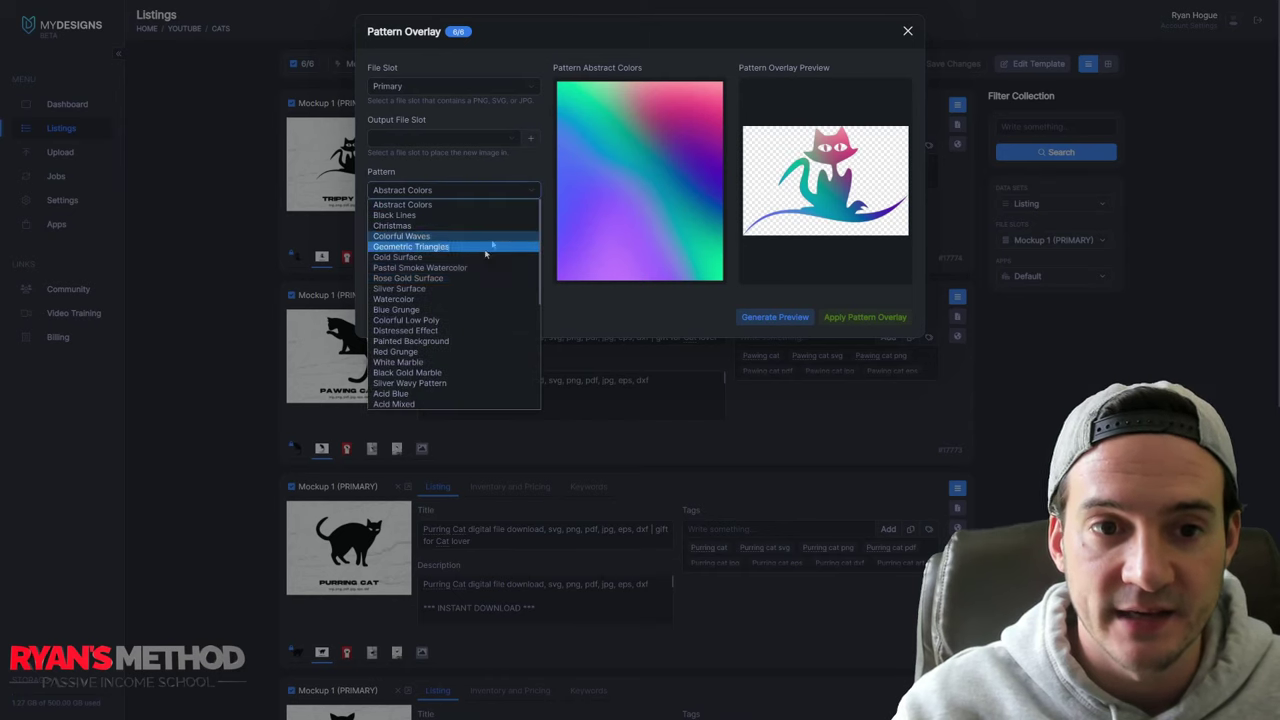
click(447, 309)
click(786, 318)
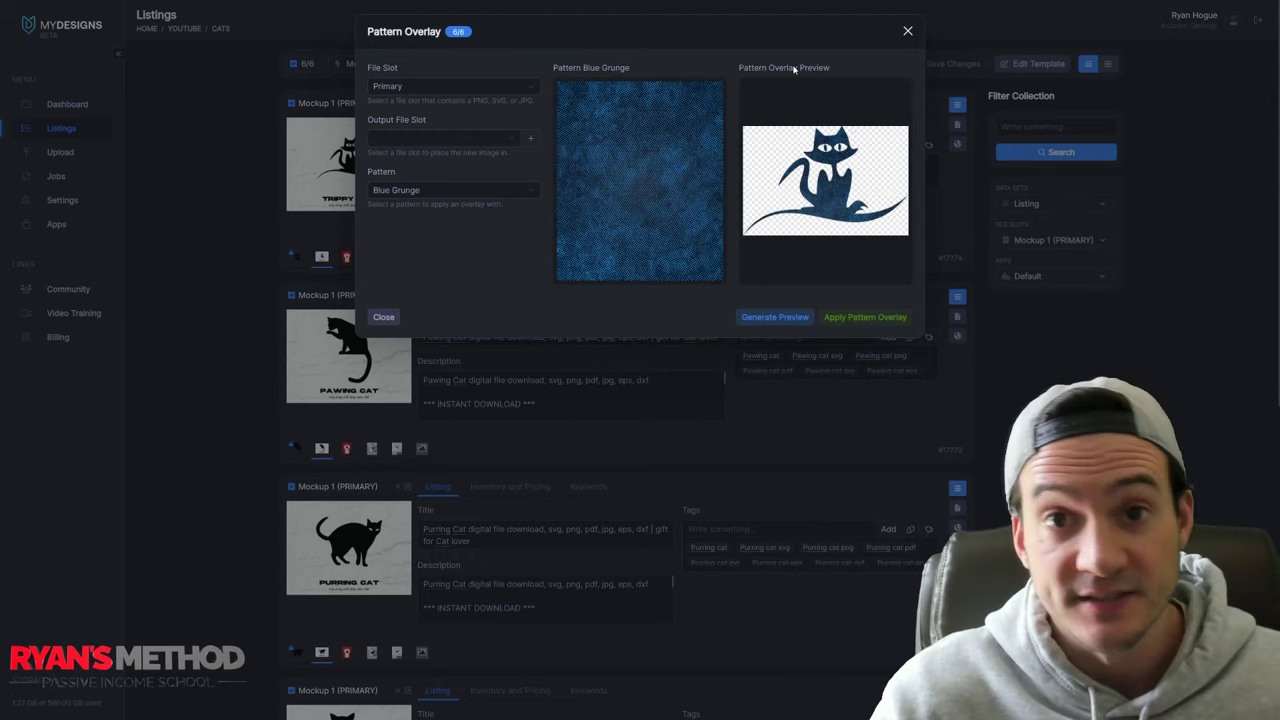
click(907, 35)
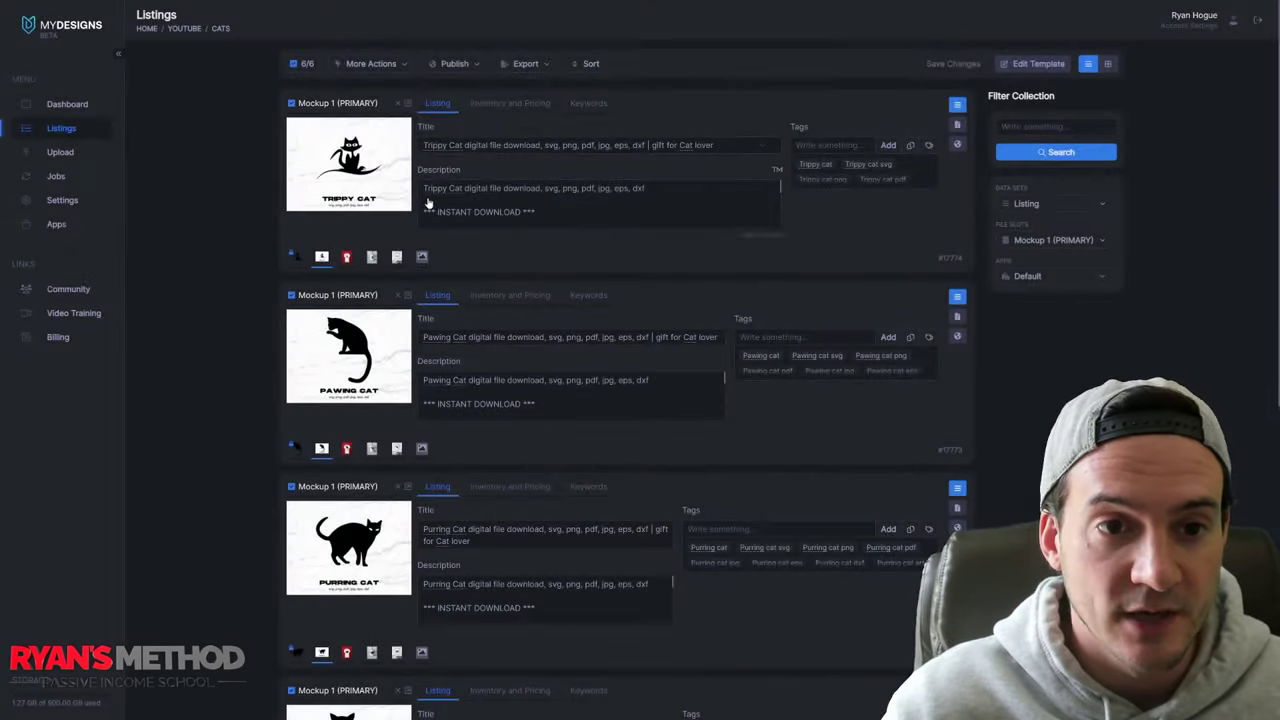
- Open the bulk Image Effect settings and preview Cracks Effect 1 and Grunge 1 on the cat
click(391, 66)
mouse_move(423, 176)
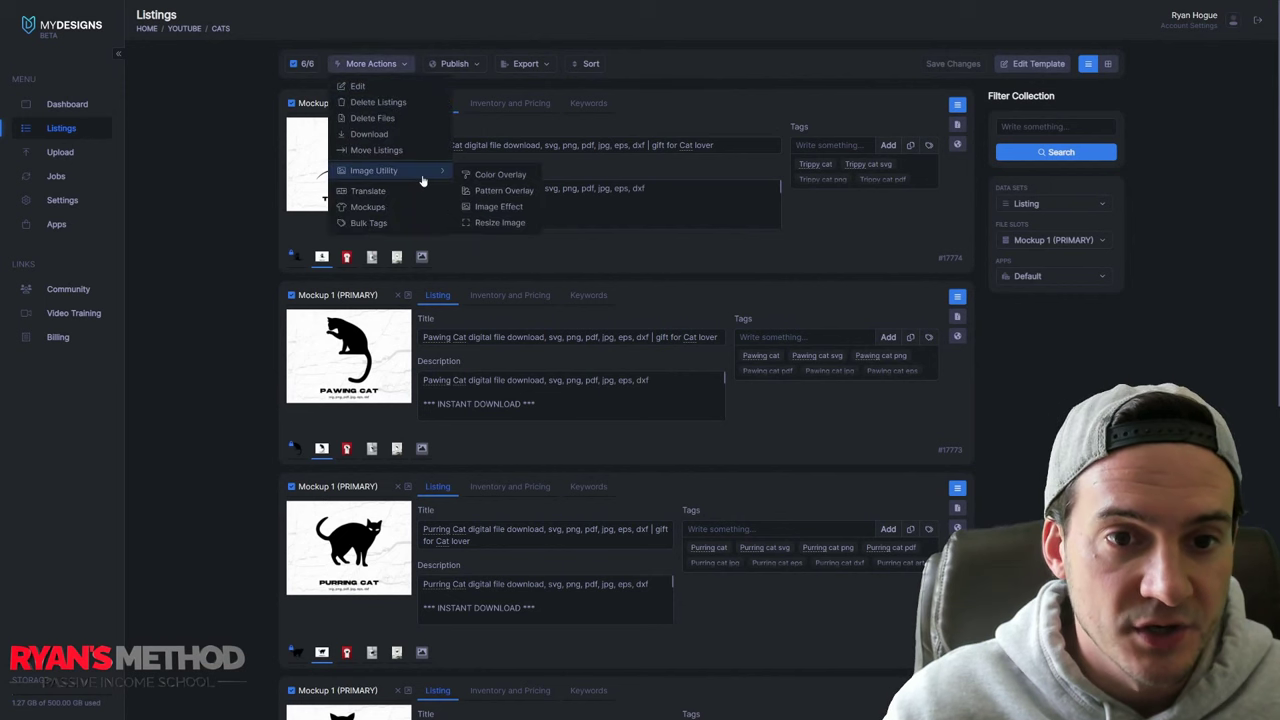
click(515, 207)
click(805, 320)
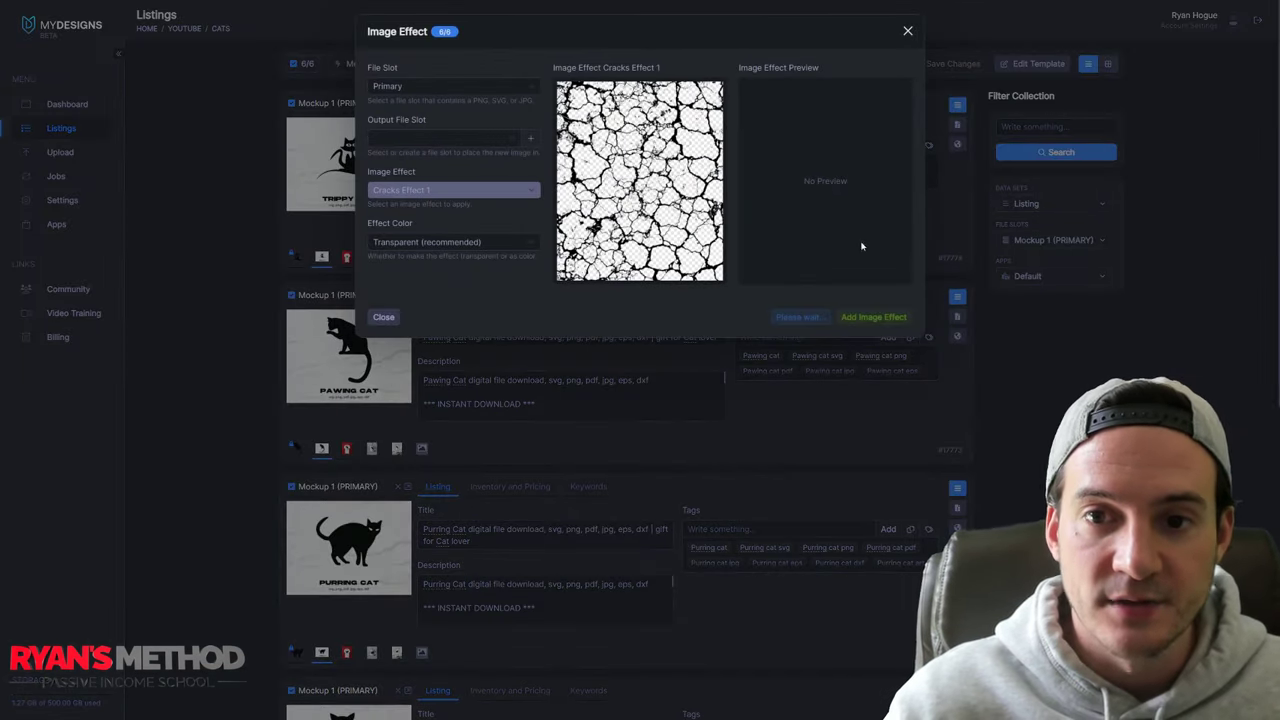
click(500, 190)
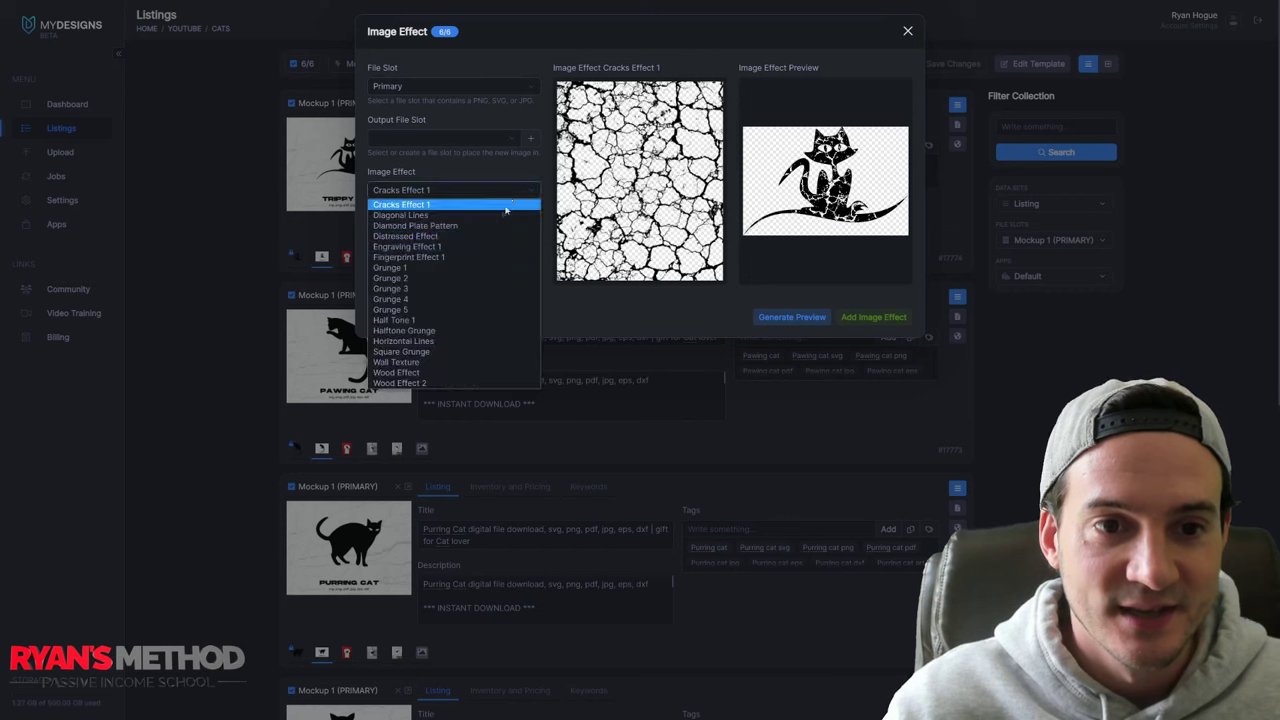
click(528, 268)
click(805, 318)
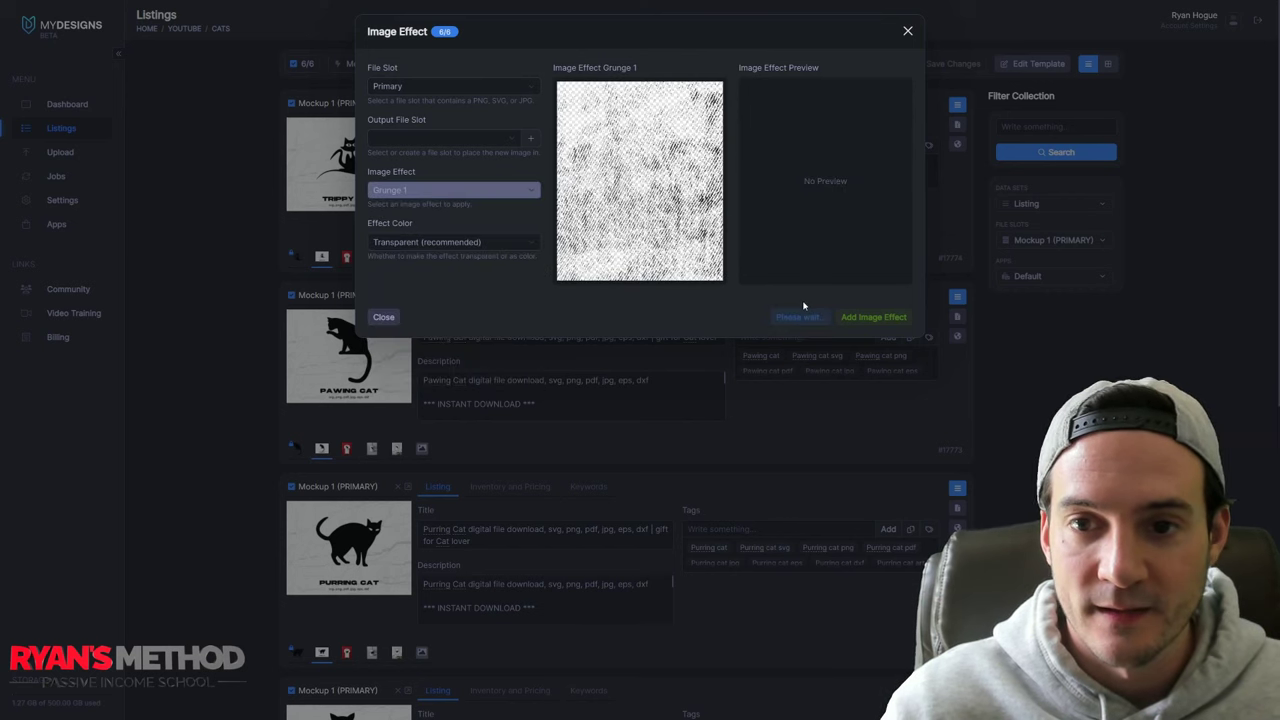
- Preview the Wall Texture and Wood Effect 2 effects, then close the window without applying
click(482, 193)
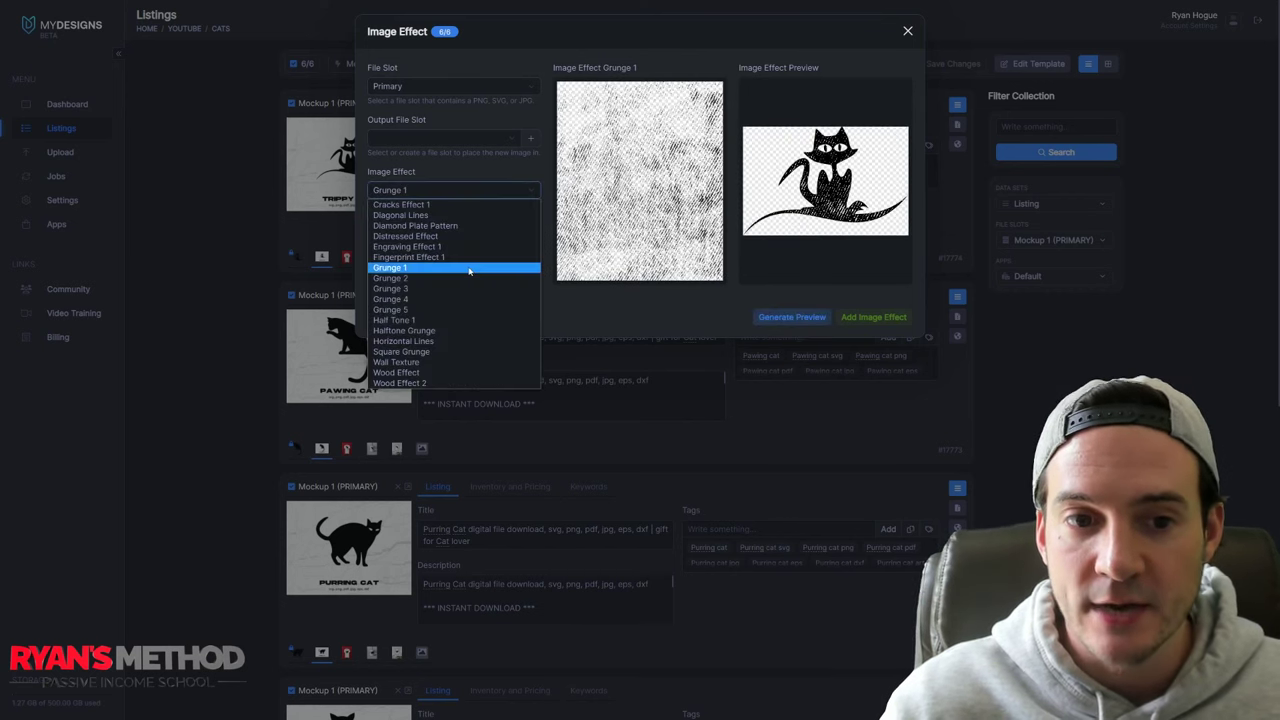
click(457, 358)
click(805, 317)
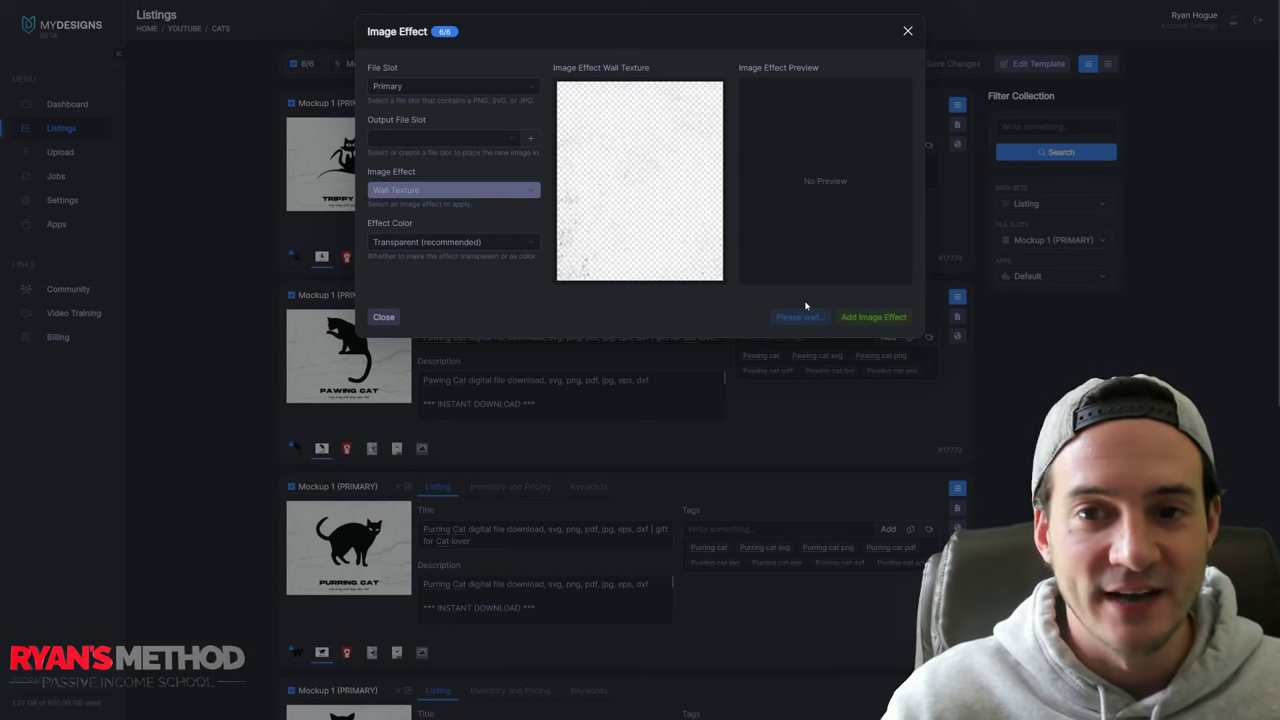
click(447, 193)
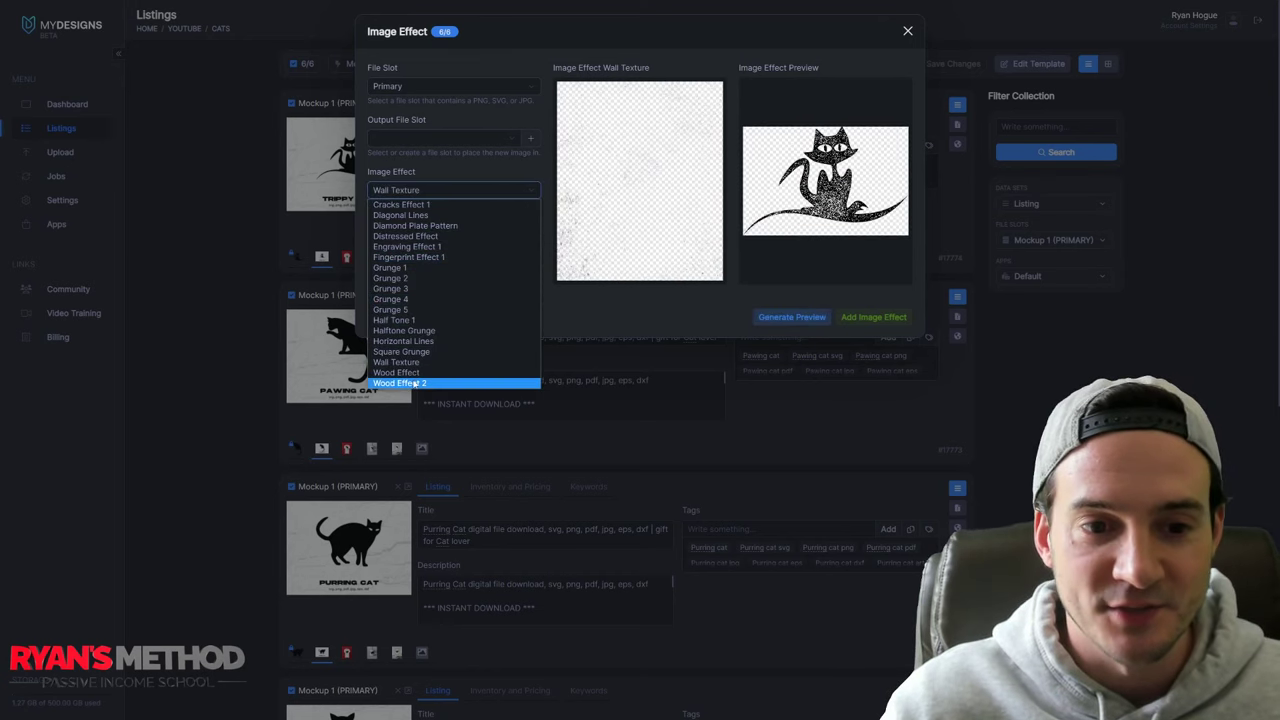
click(455, 380)
click(787, 318)
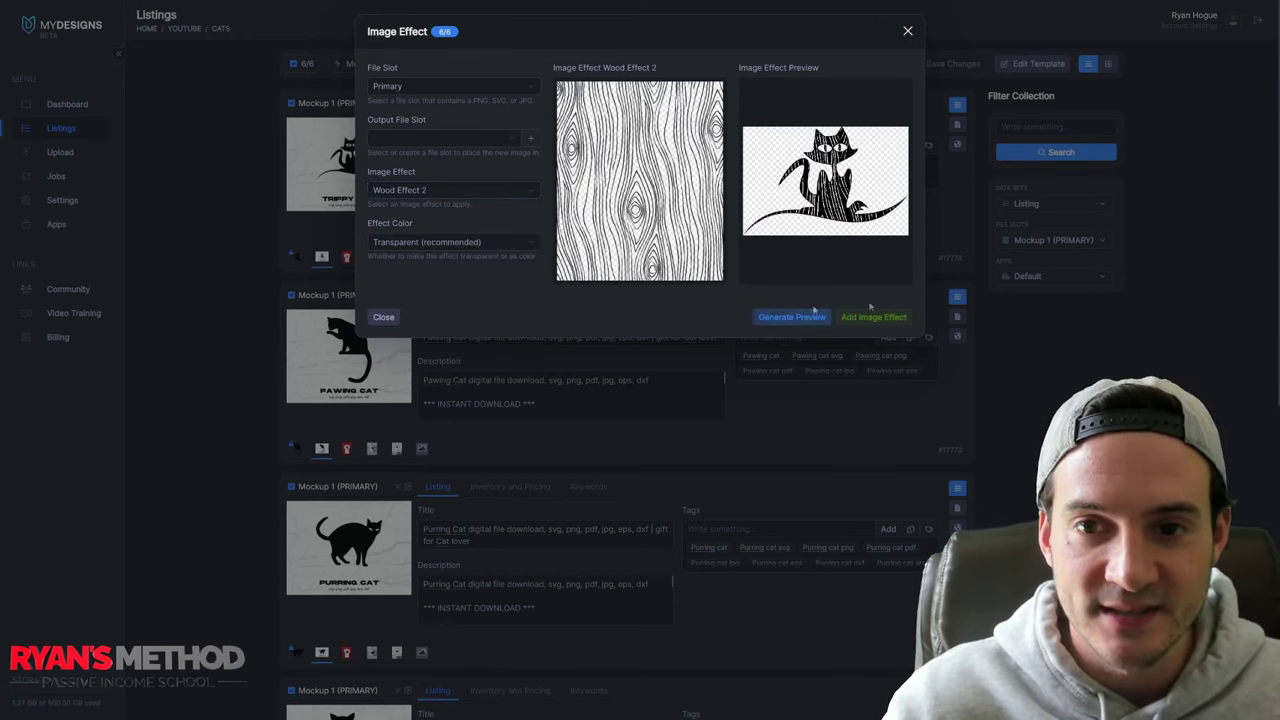
click(907, 33)
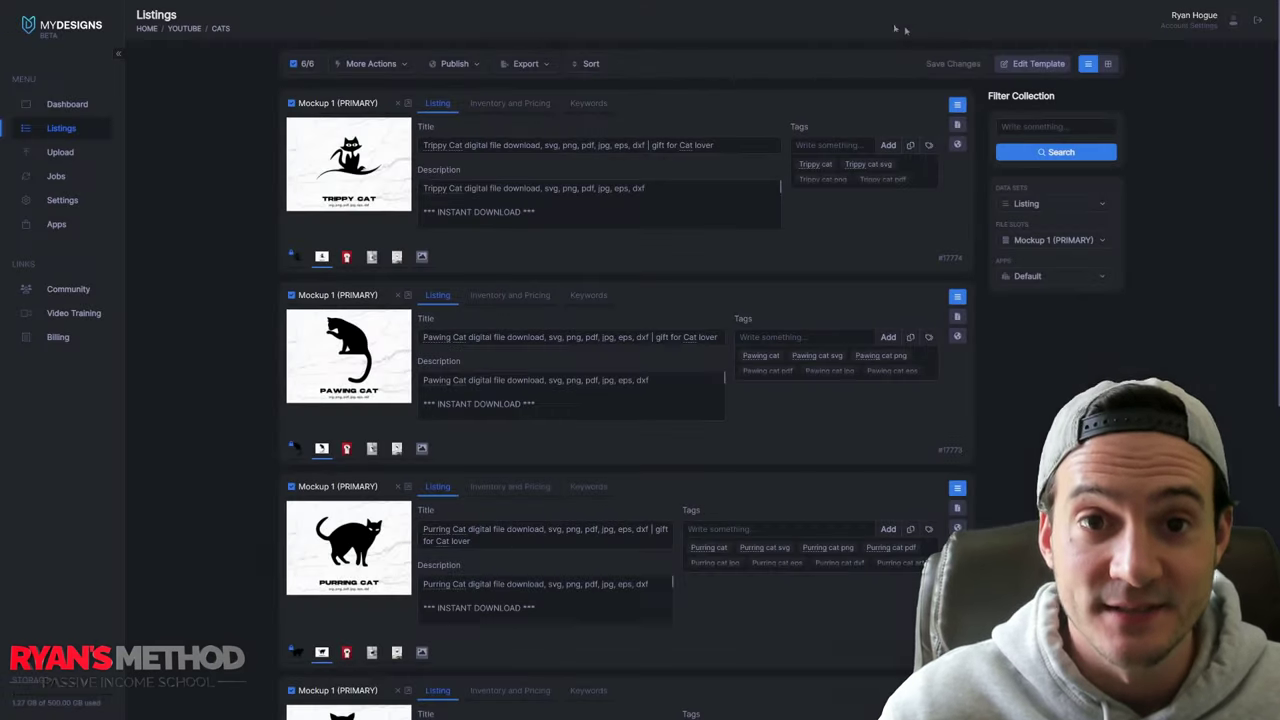
- Start a digital publish with Primary as the file slot to sell, accepting the Etsy category
click(470, 64)
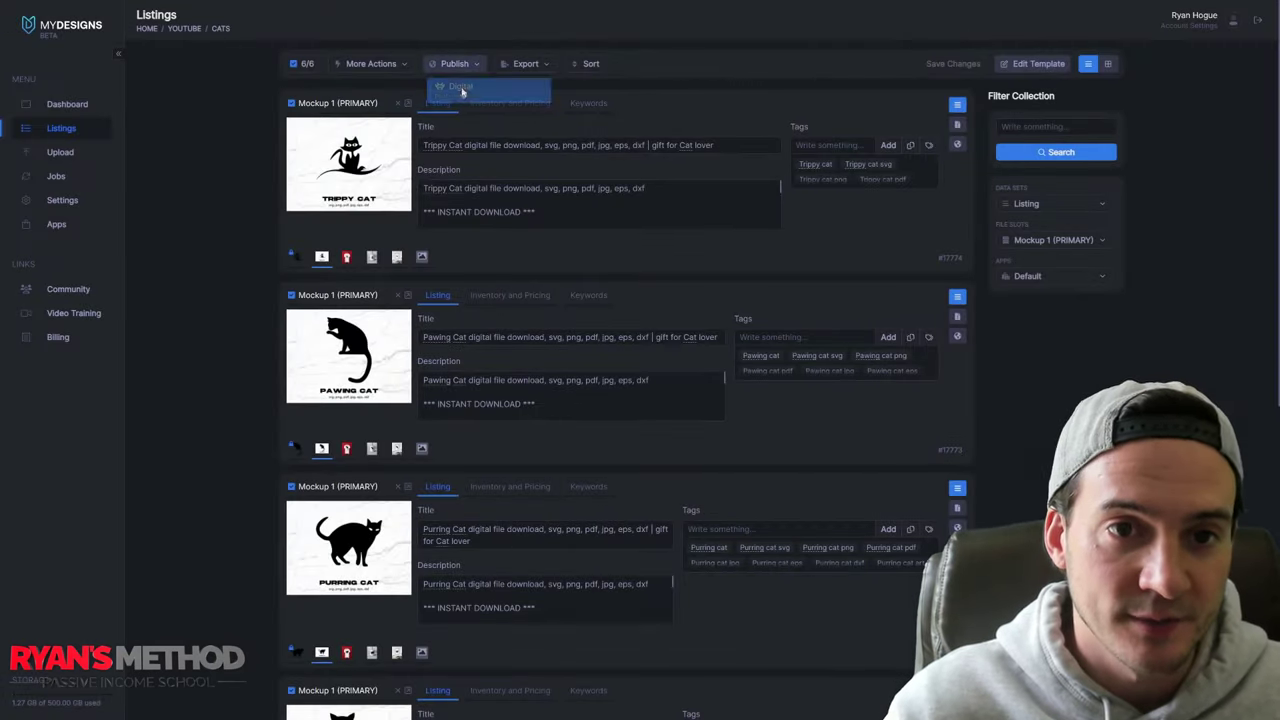
click(460, 90)
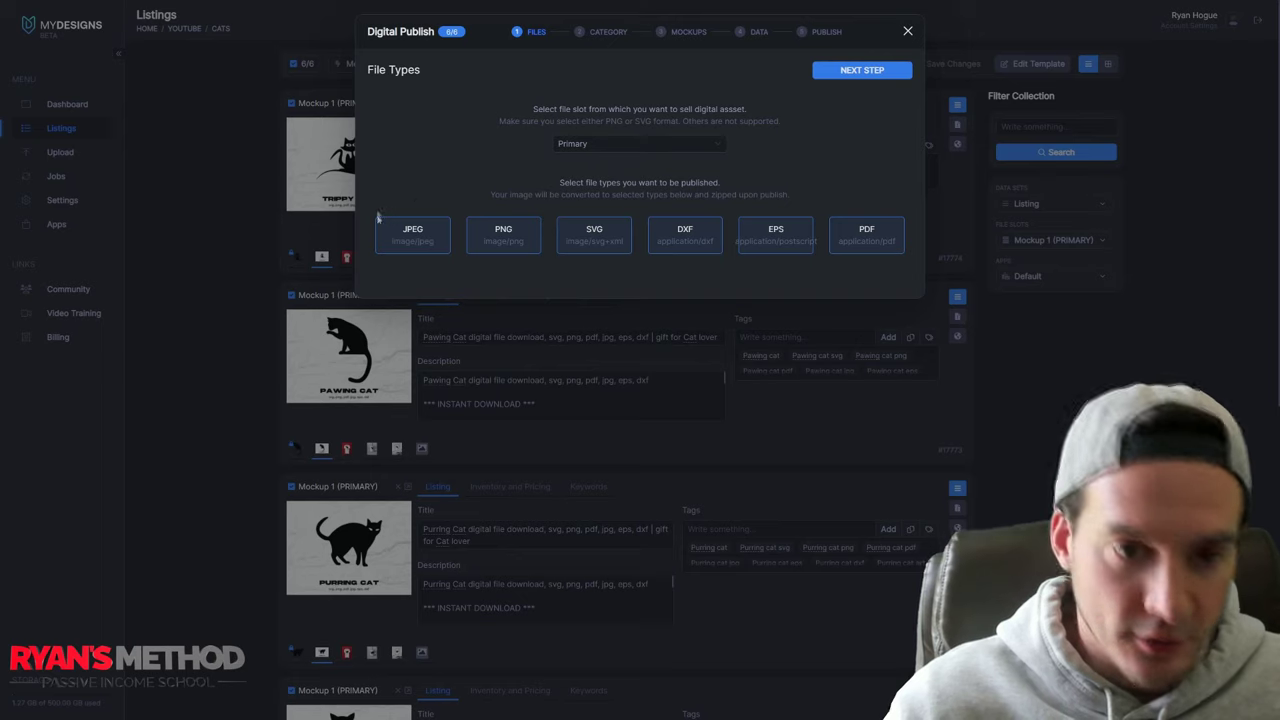
click(650, 144)
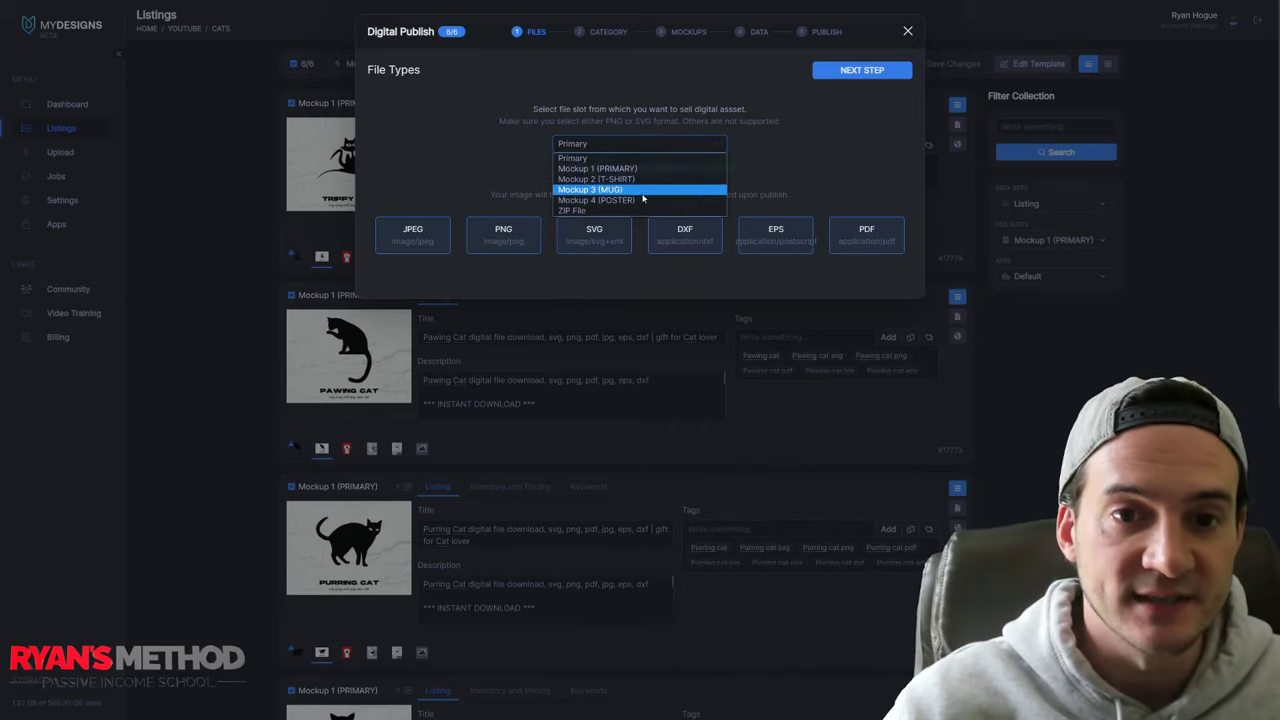
click(815, 113)
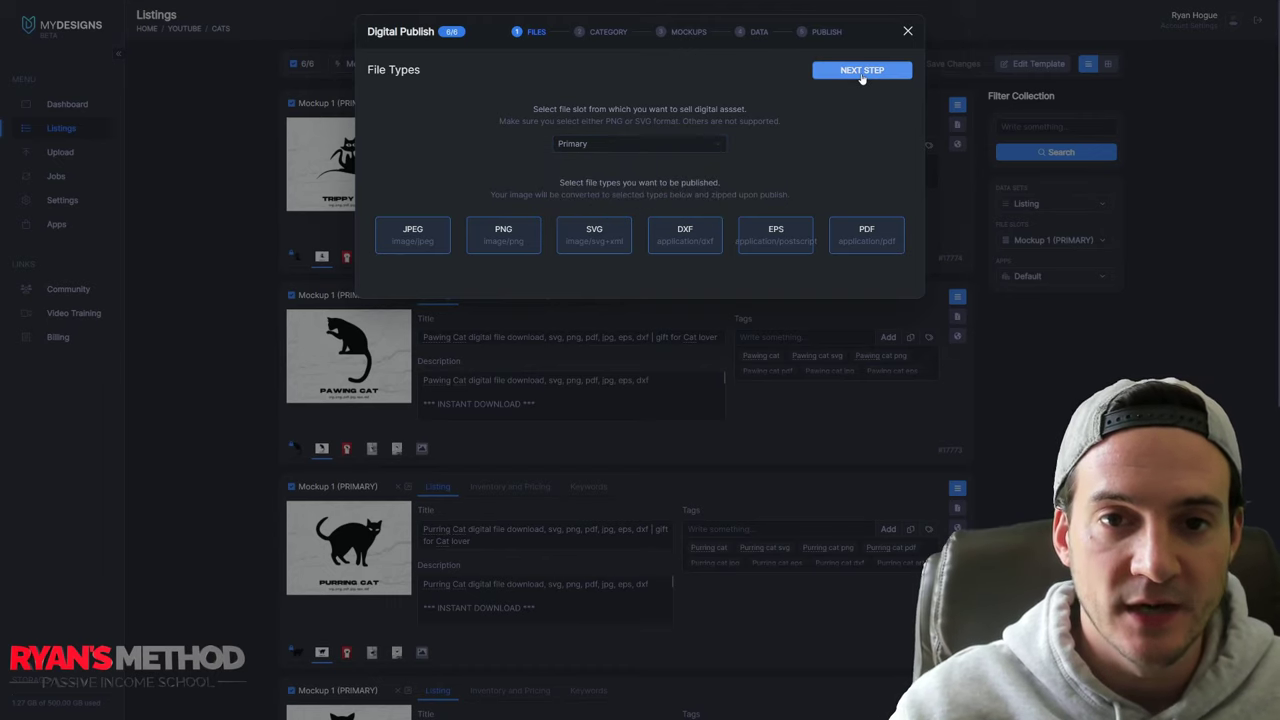
click(861, 71)
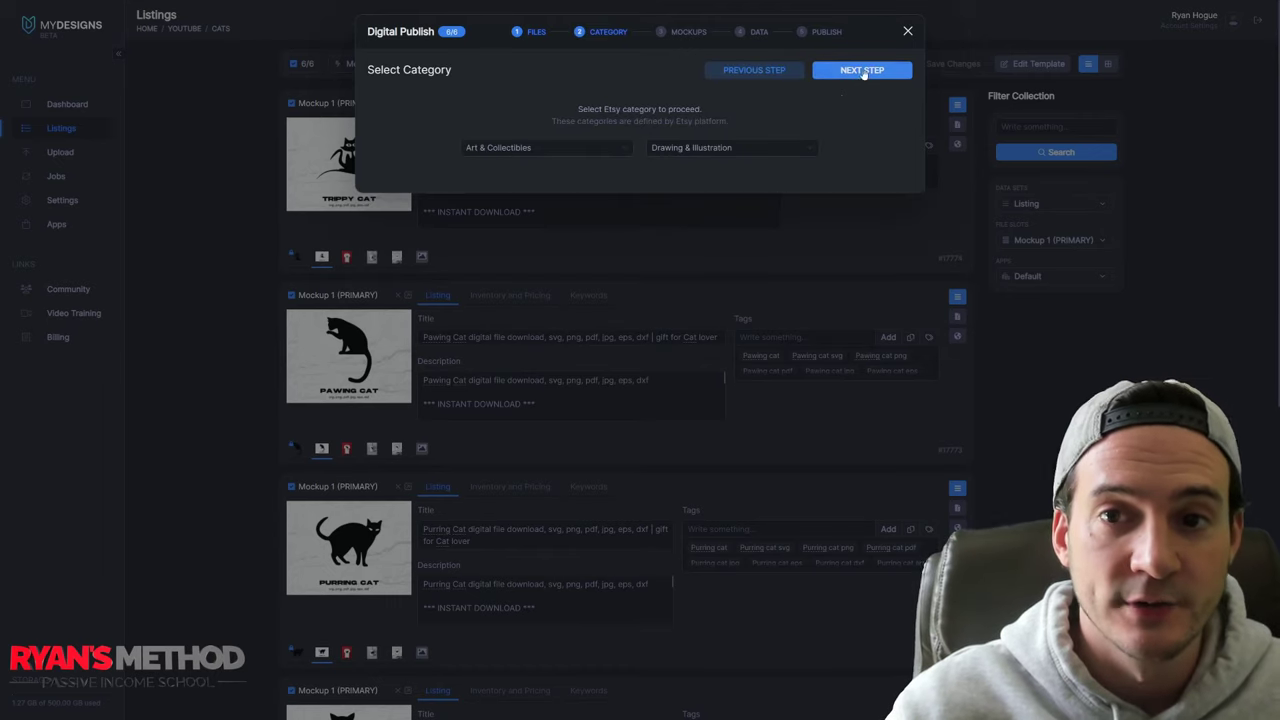
click(862, 71)
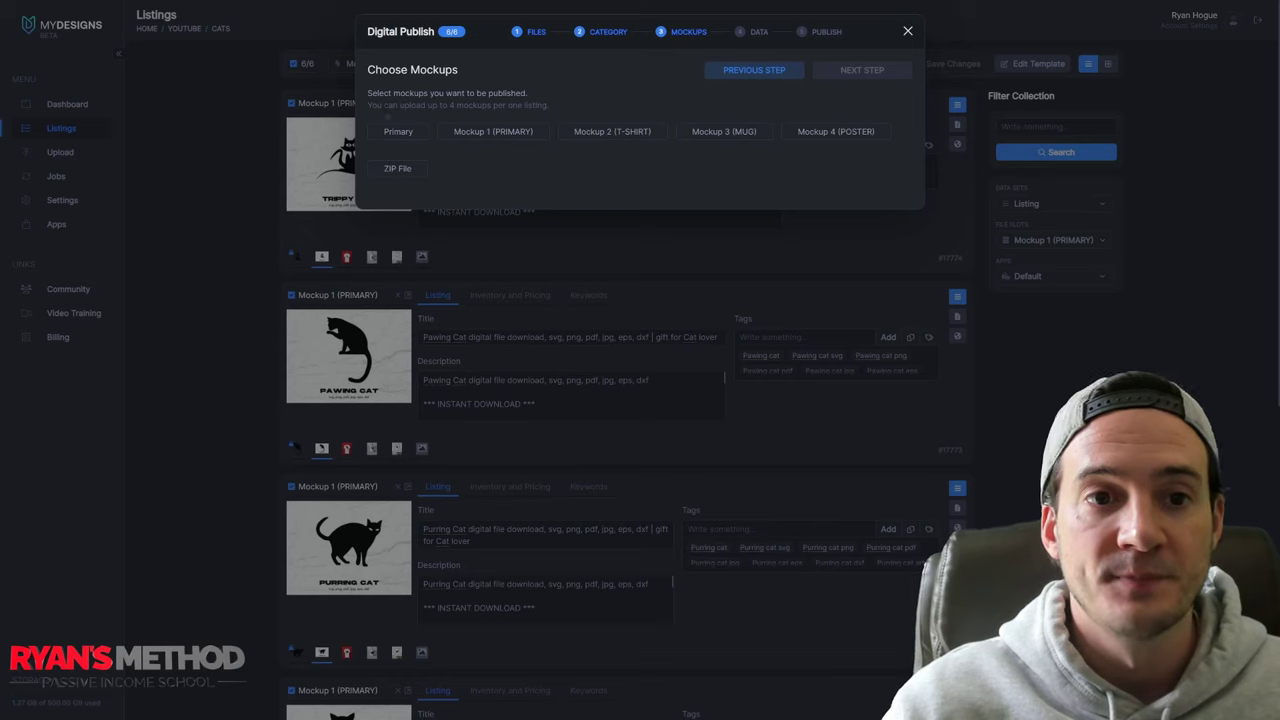
- Include Mockups 1–4 as listing images and publish the six listings to Etsy as drafts
click(470, 138)
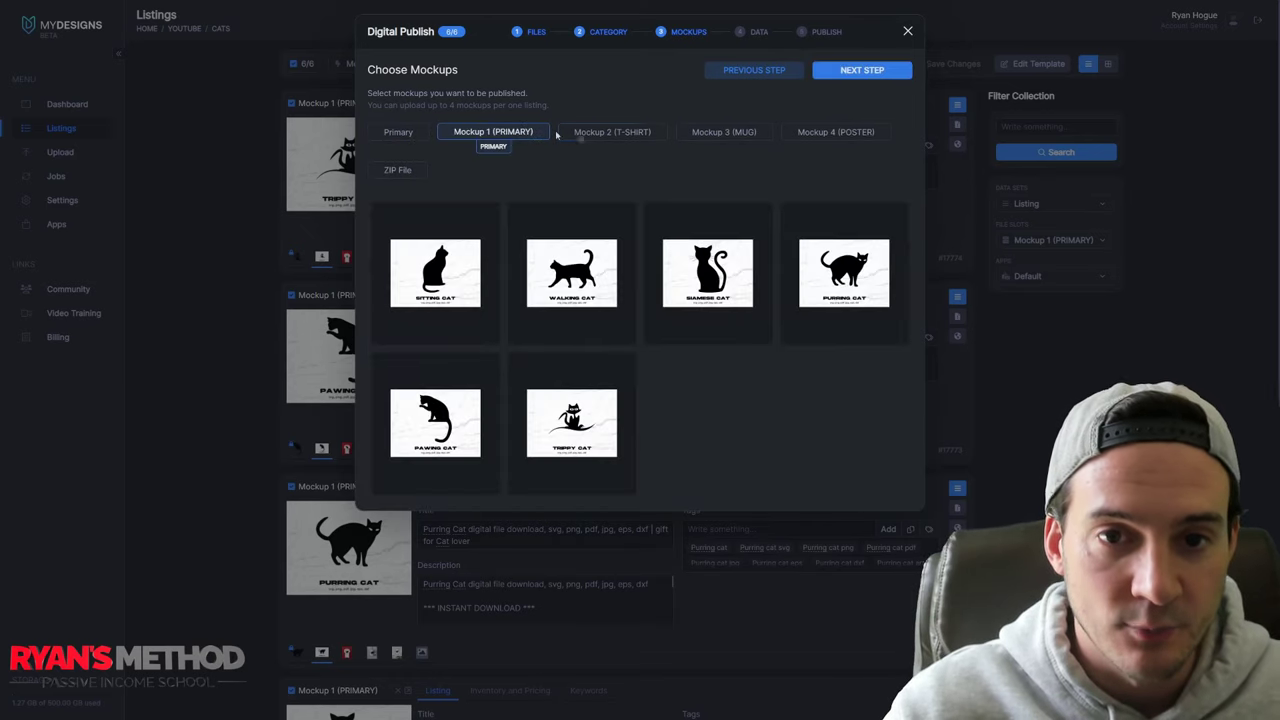
click(620, 136)
click(724, 136)
click(843, 137)
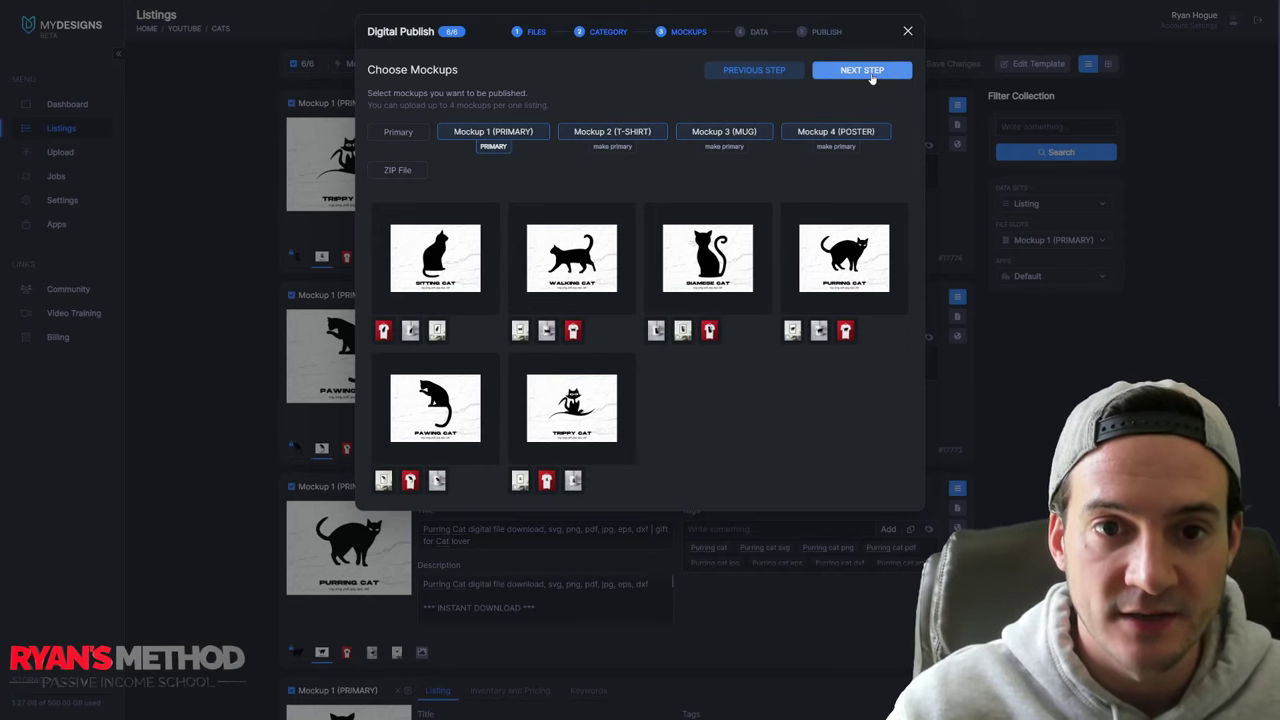
click(870, 75)
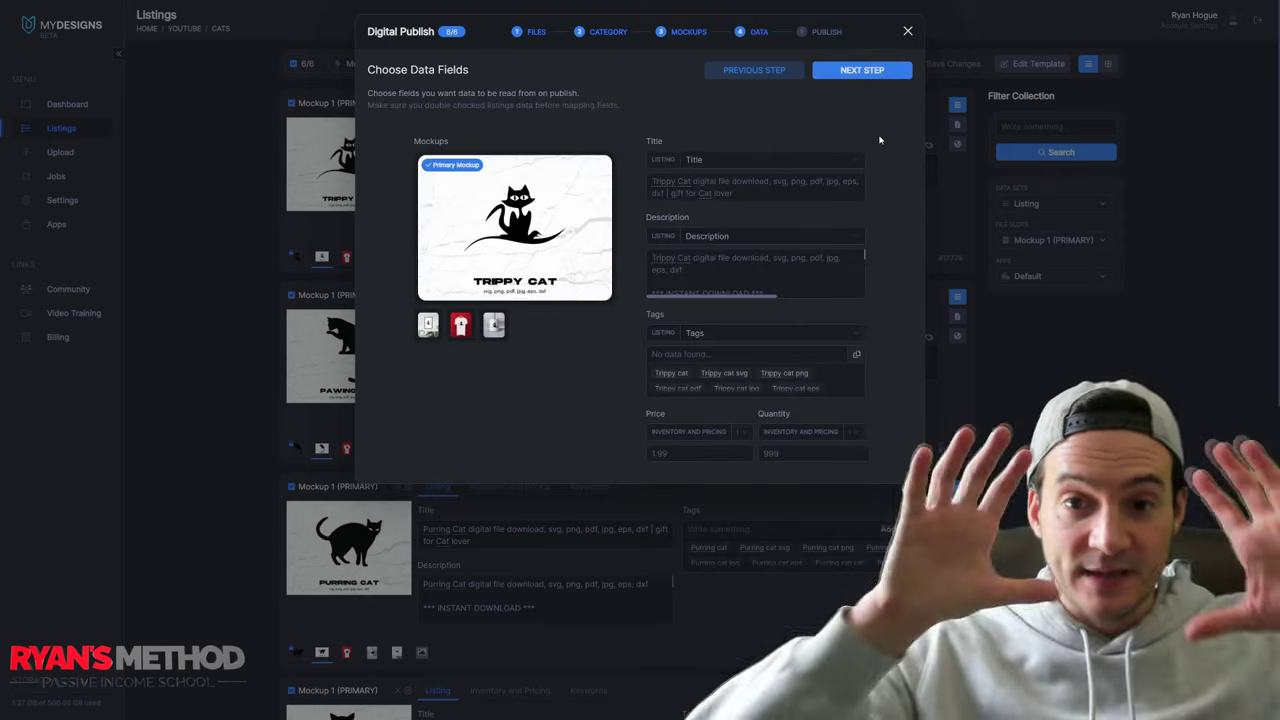
click(870, 71)
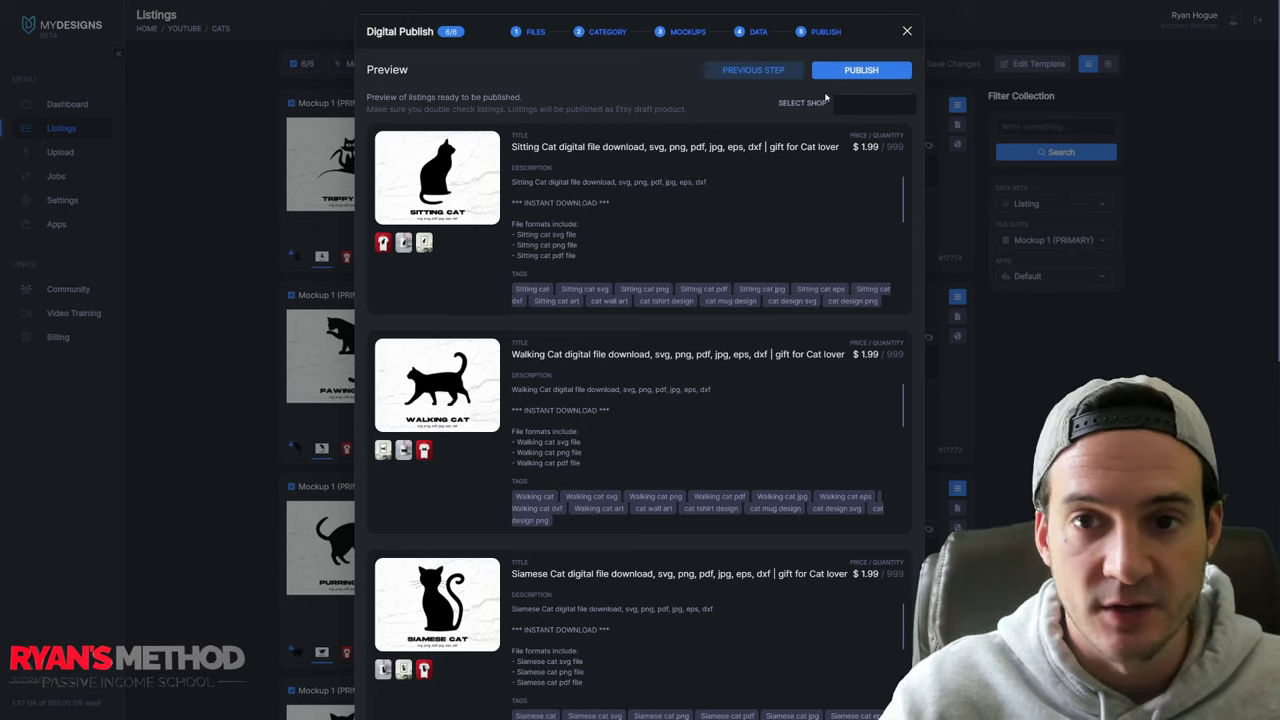
click(861, 70)
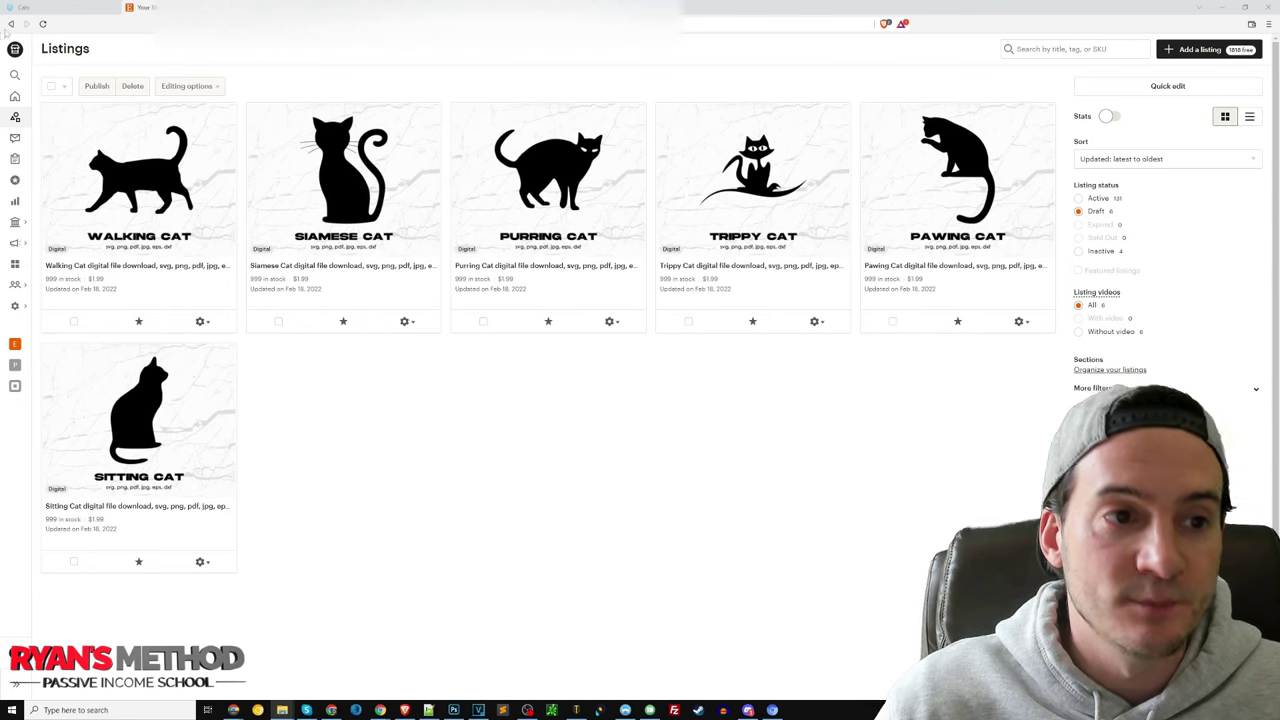
- Select all six cat draft listings in Etsy Shop Manager
click(52, 87)
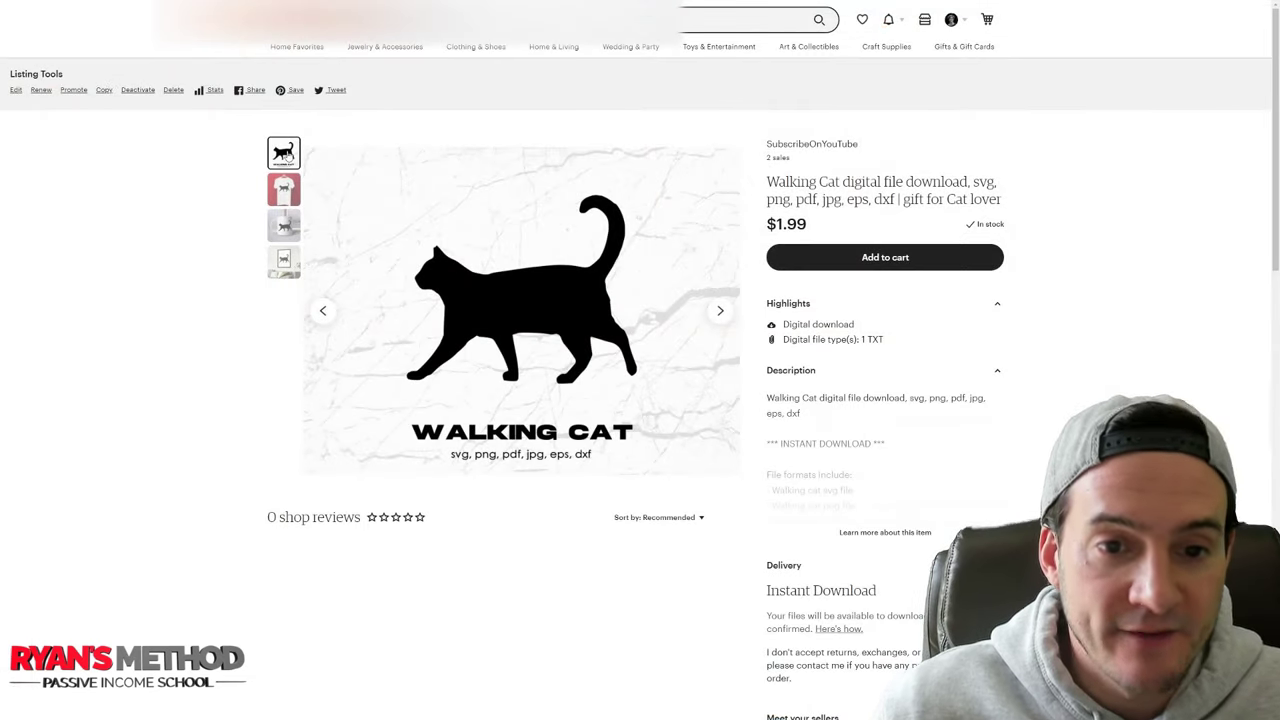
- Enlarge the main Walking Cat image, then view the T-shirt, mug and framed poster mockups
click(501, 286)
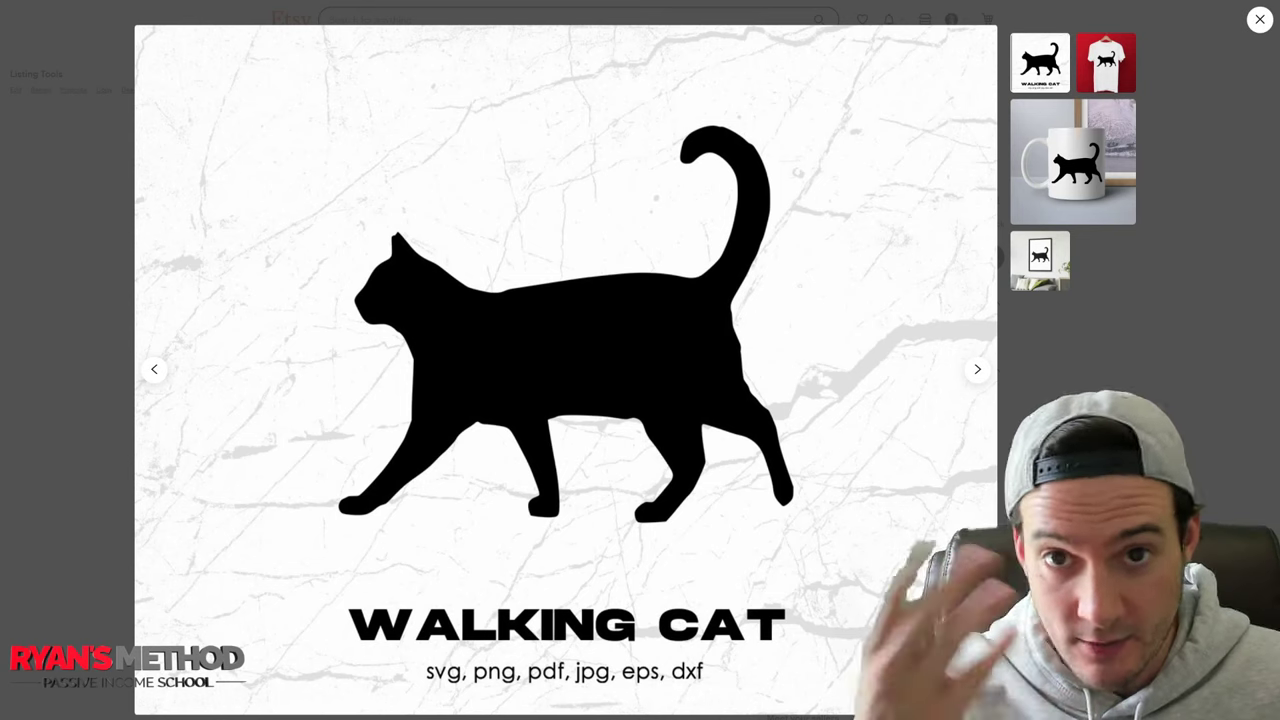
key(Escape)
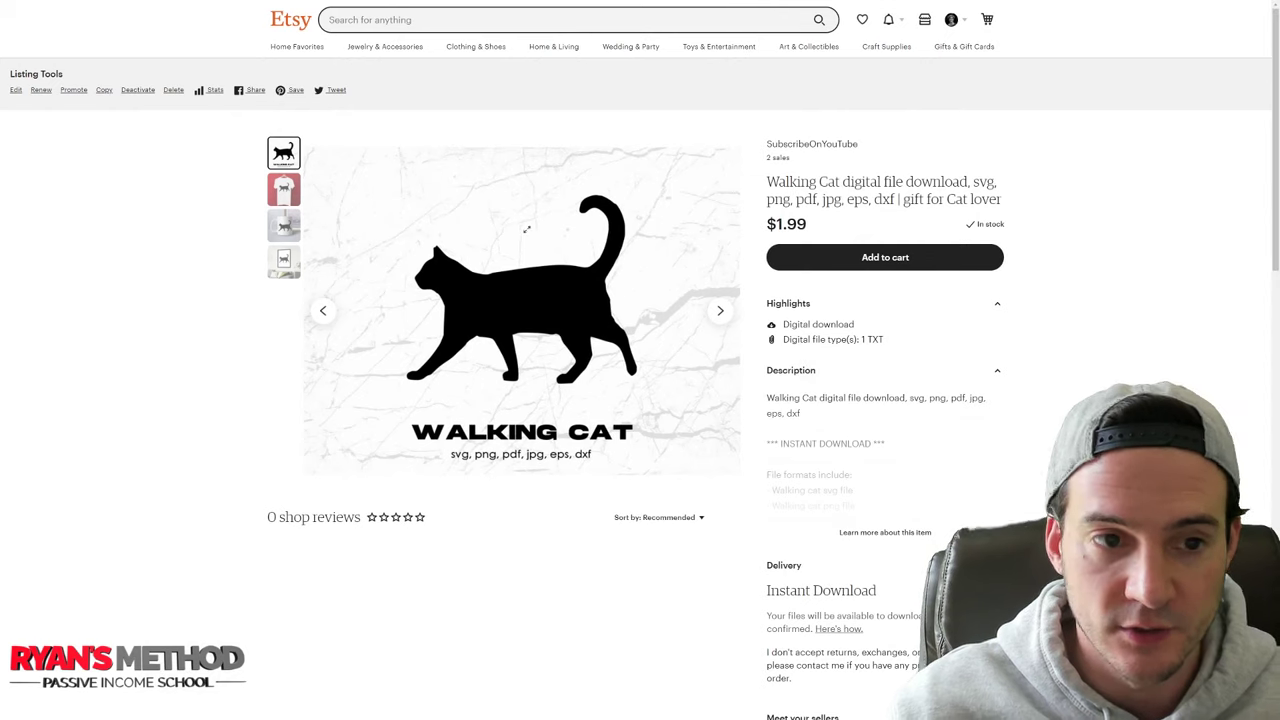
click(284, 190)
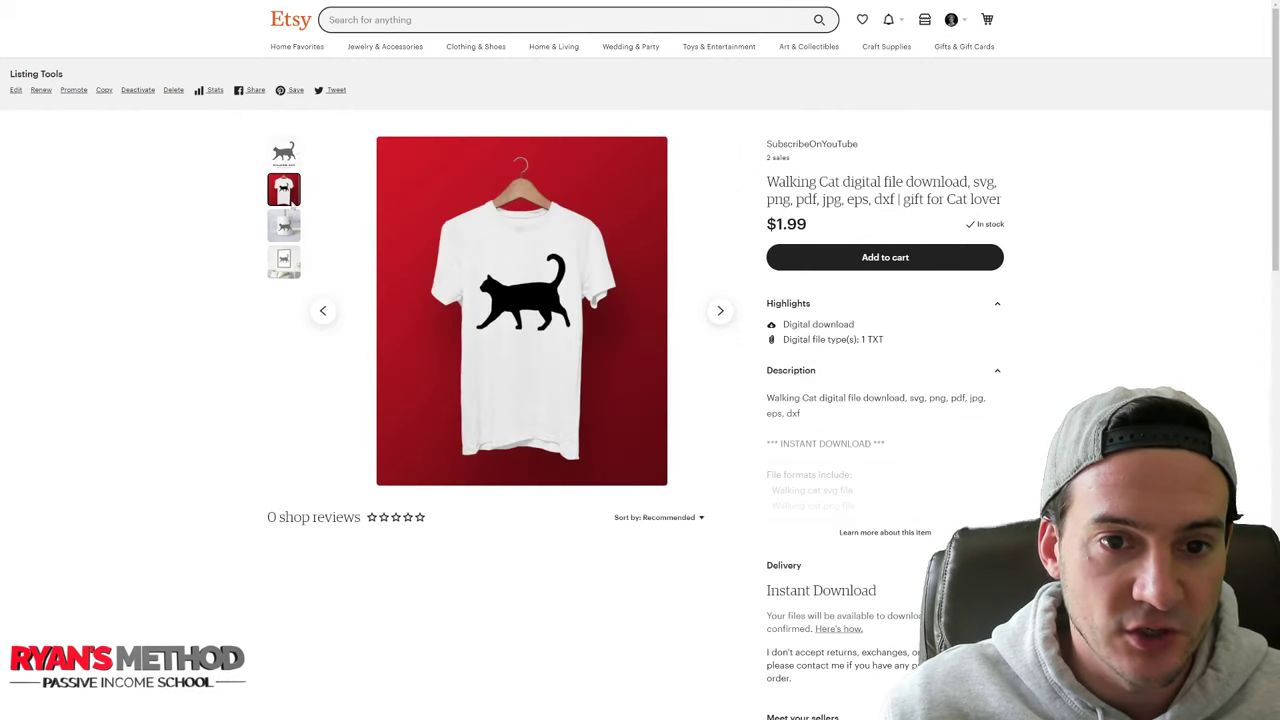
click(285, 228)
click(284, 261)
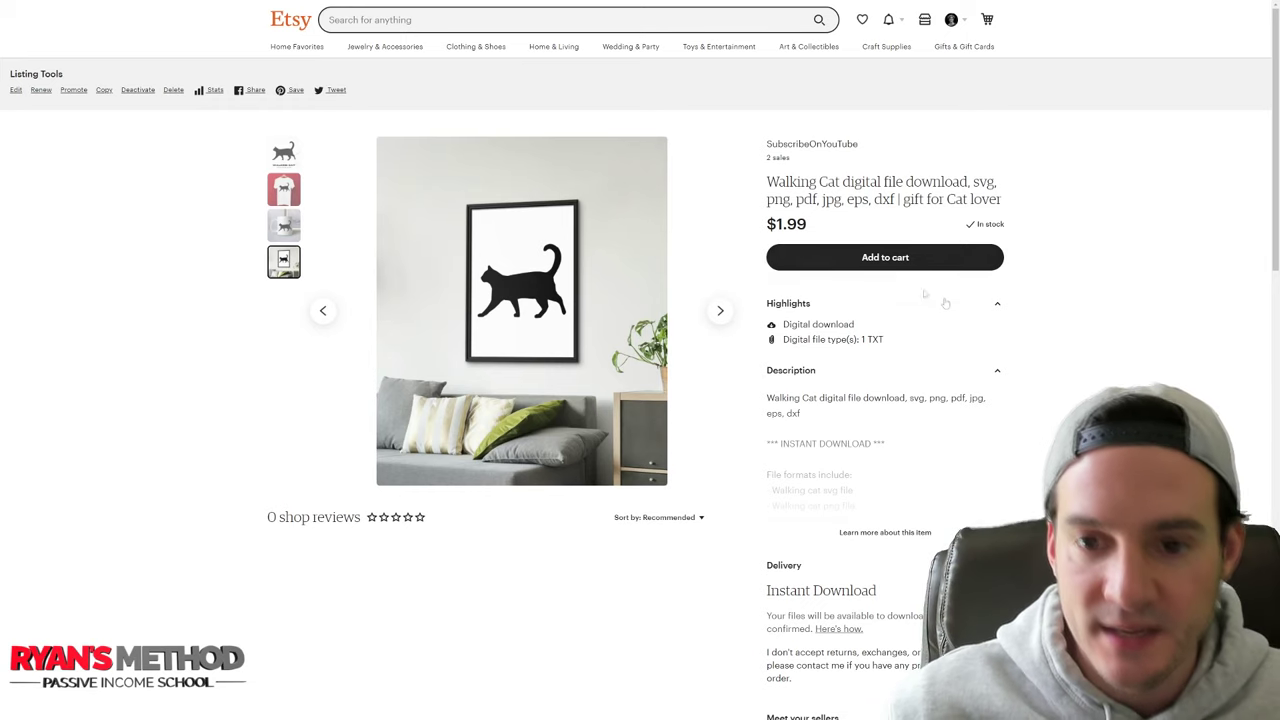
- Highlight the title and $1.99 price, expand the full description, and highlight its keyword list
triple_click(776, 183)
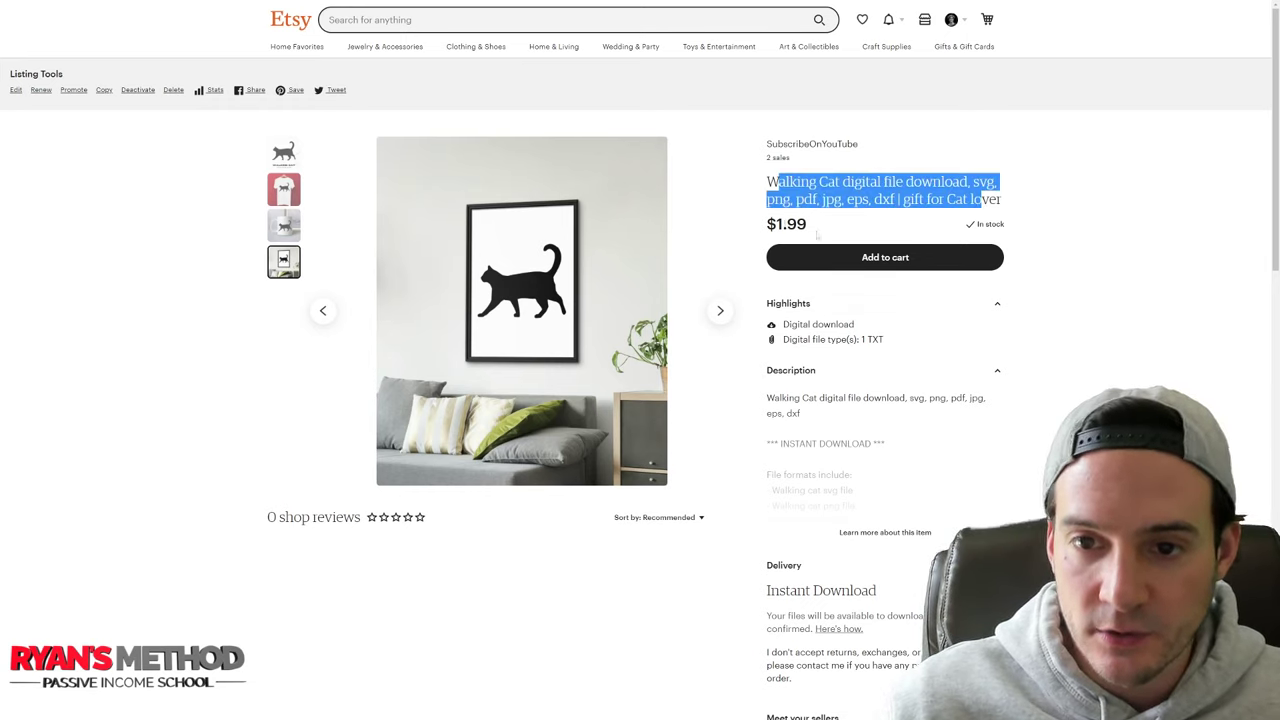
double_click(792, 224)
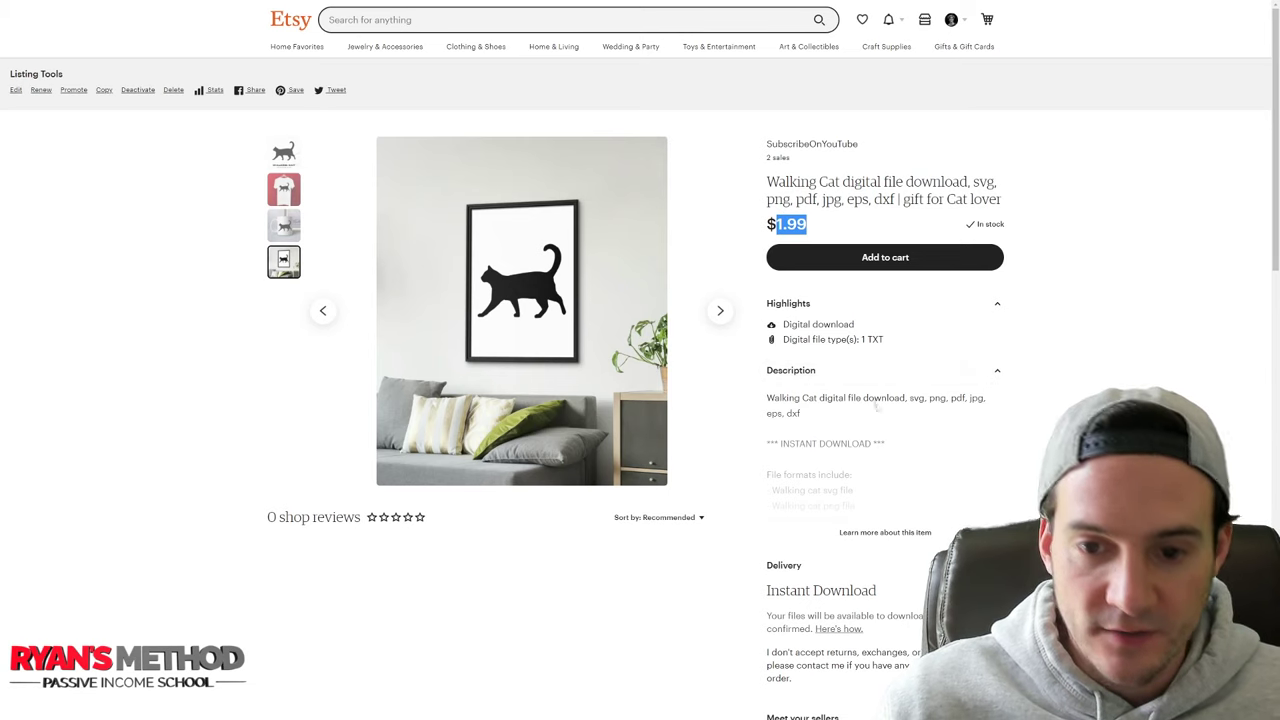
click(866, 533)
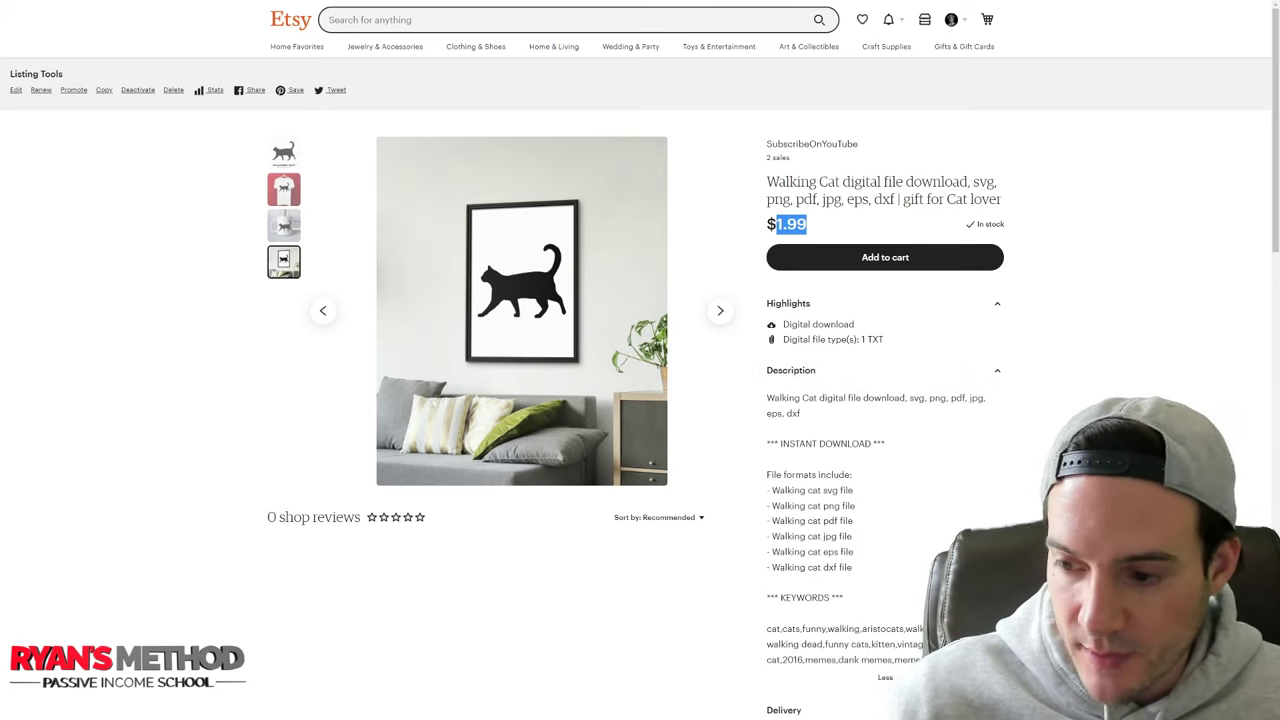
drag(921, 660, 767, 627)
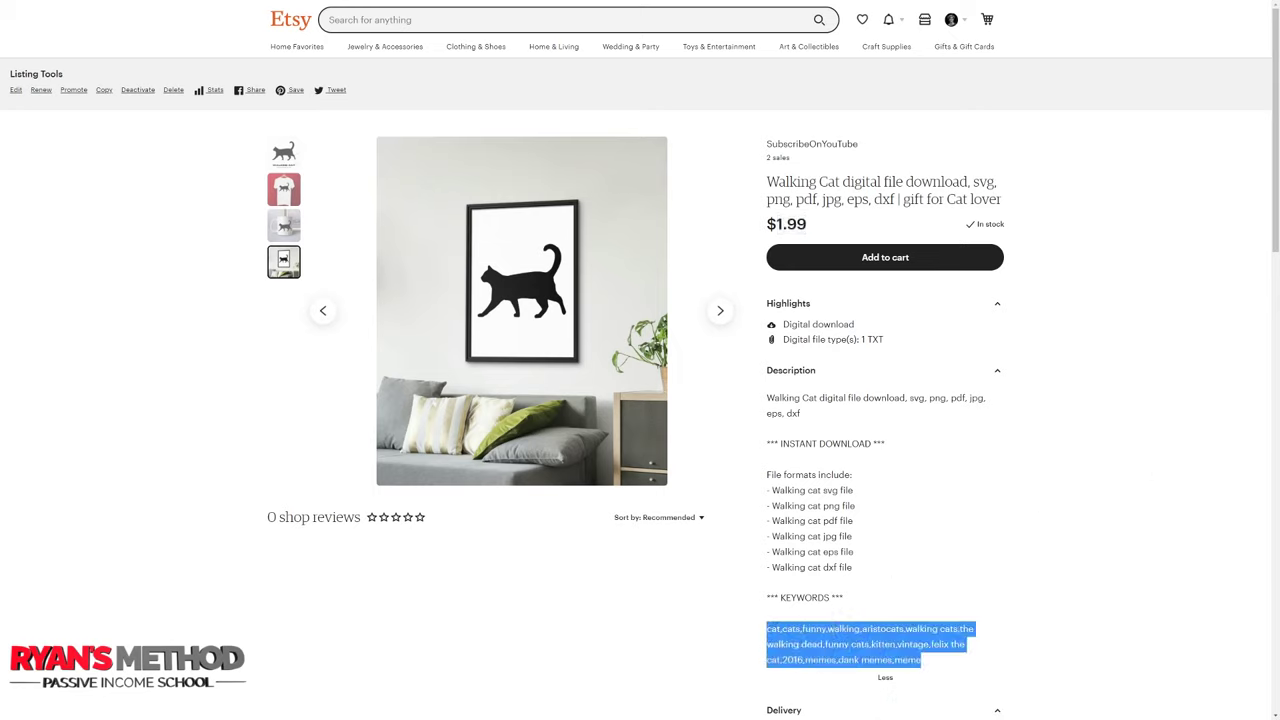